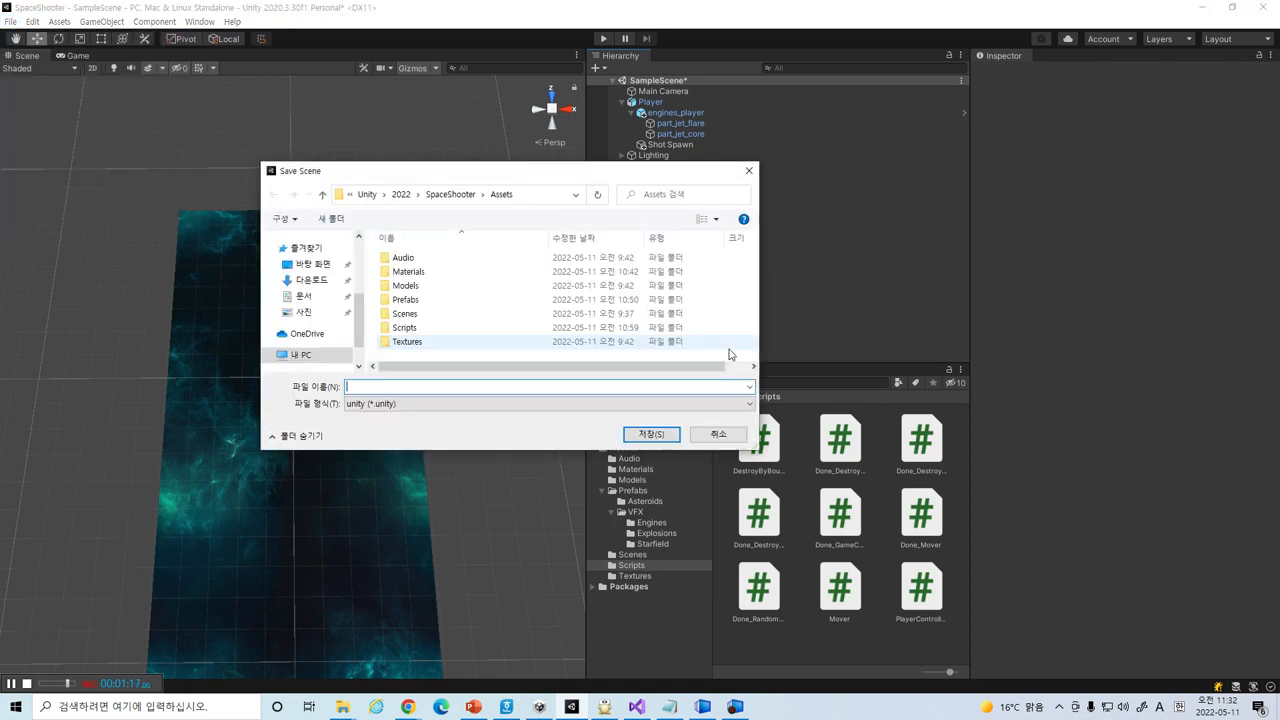
# - Save the current scene as First in the project's Scenes folder
pyautogui.doubleClick(405, 314)
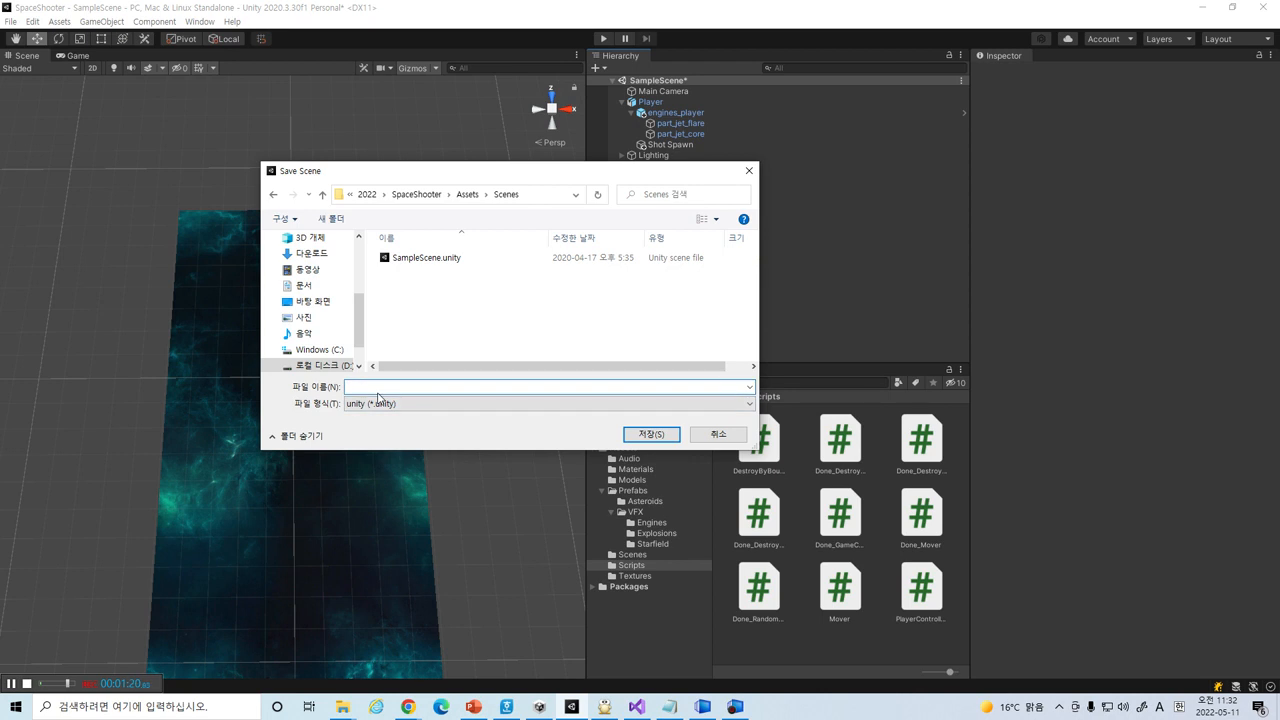
pyautogui.write('First')
pyautogui.press('Return')
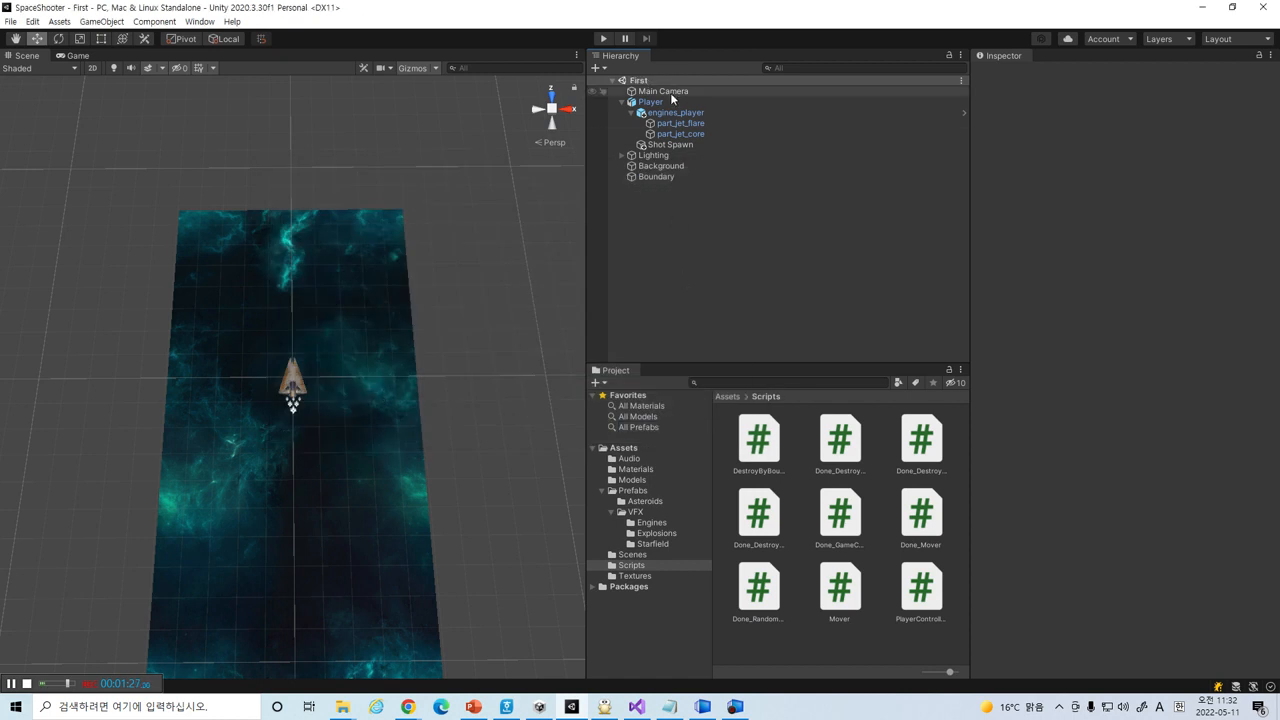
# - Save a copy of the scene as Second in the Scenes folder, replacing the existing file
pyautogui.click(10, 21)
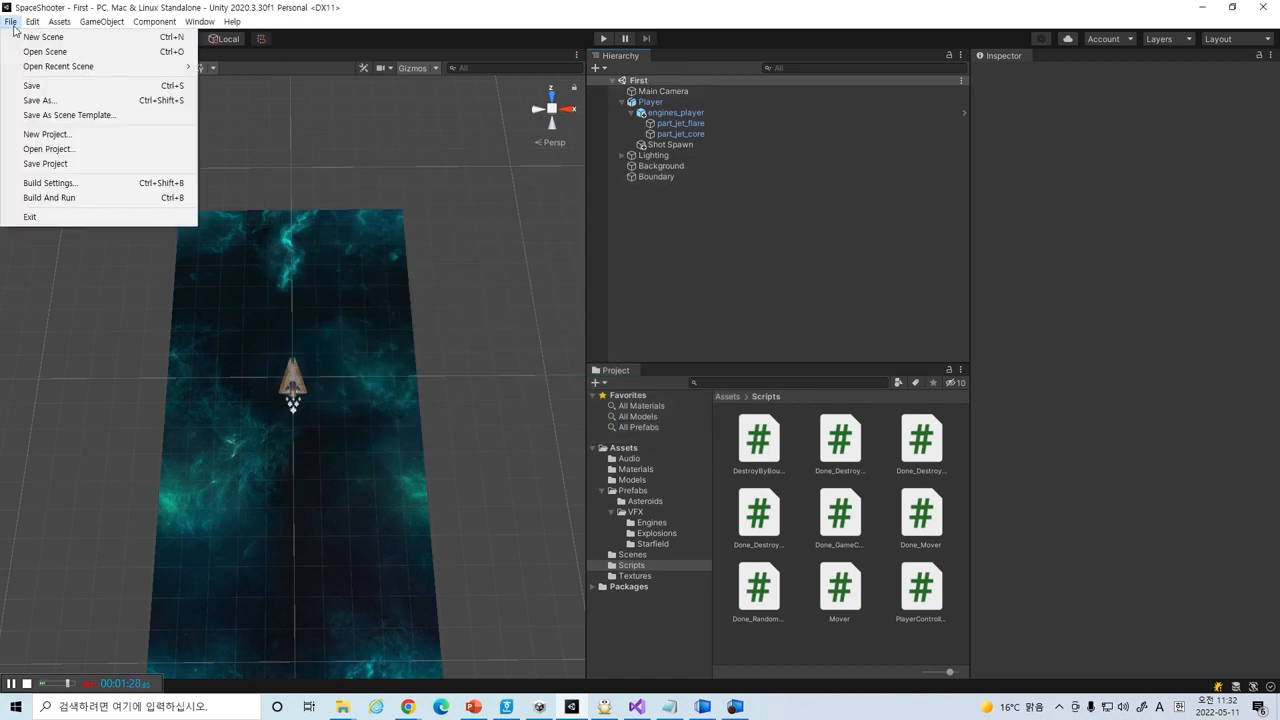
pyautogui.click(75, 100)
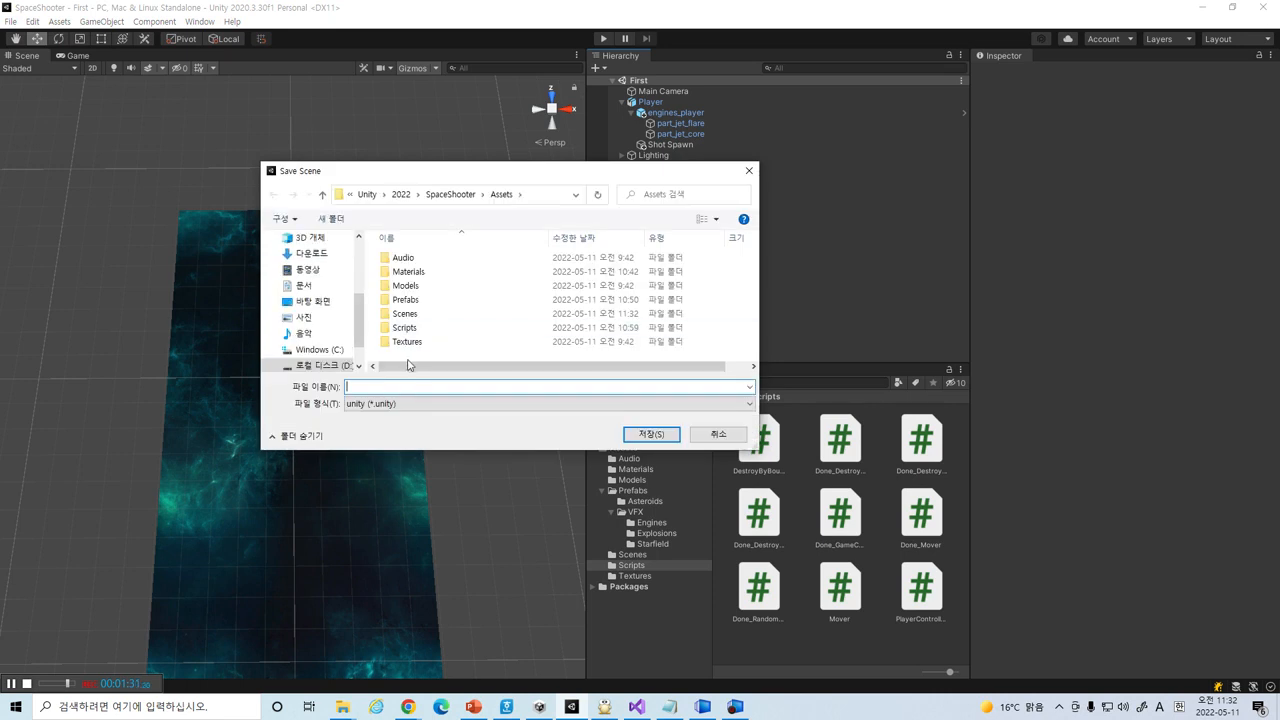
pyautogui.write('Second')
pyautogui.doubleClick(414, 313)
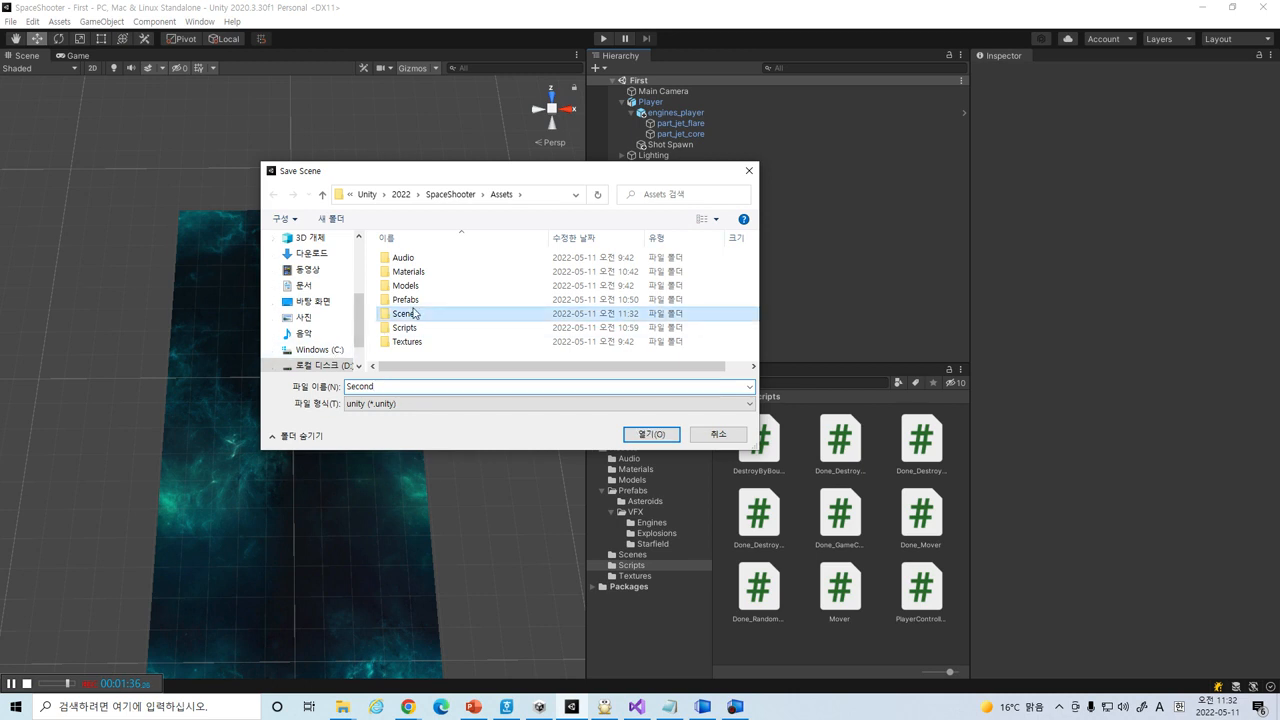
pyautogui.click(651, 437)
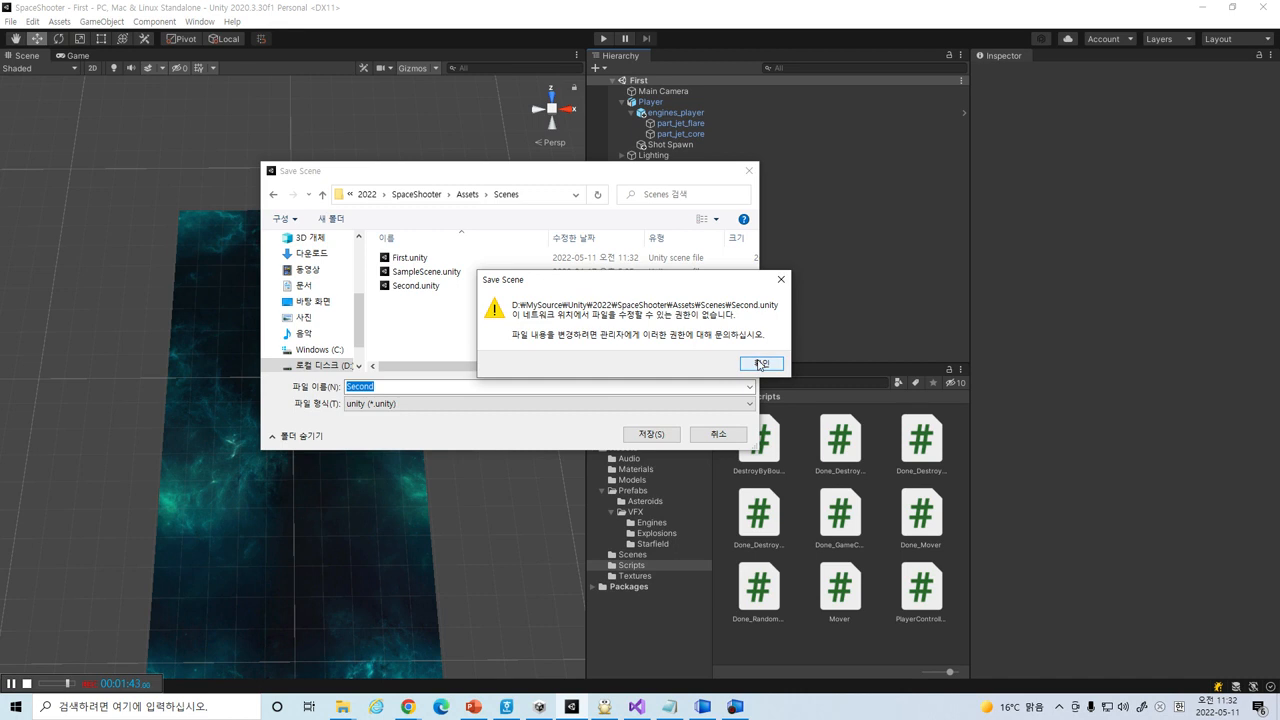
pyautogui.click(761, 364)
pyautogui.click(665, 433)
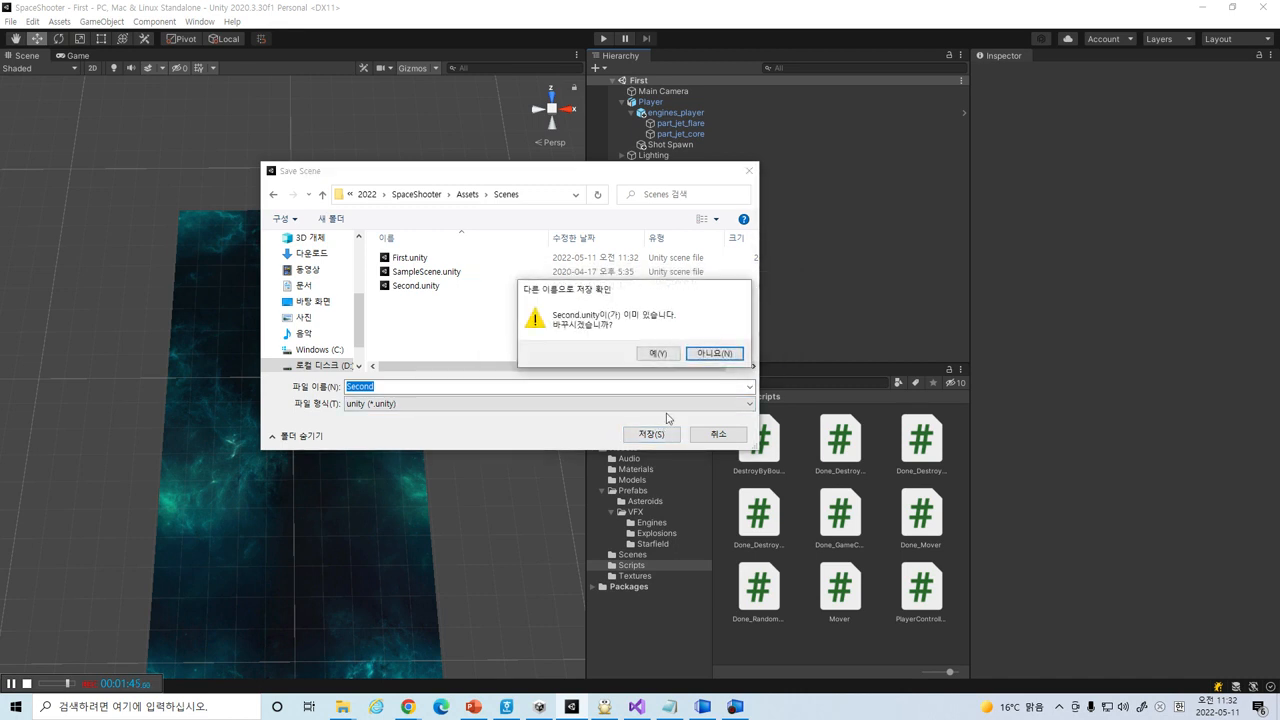
pyautogui.click(657, 353)
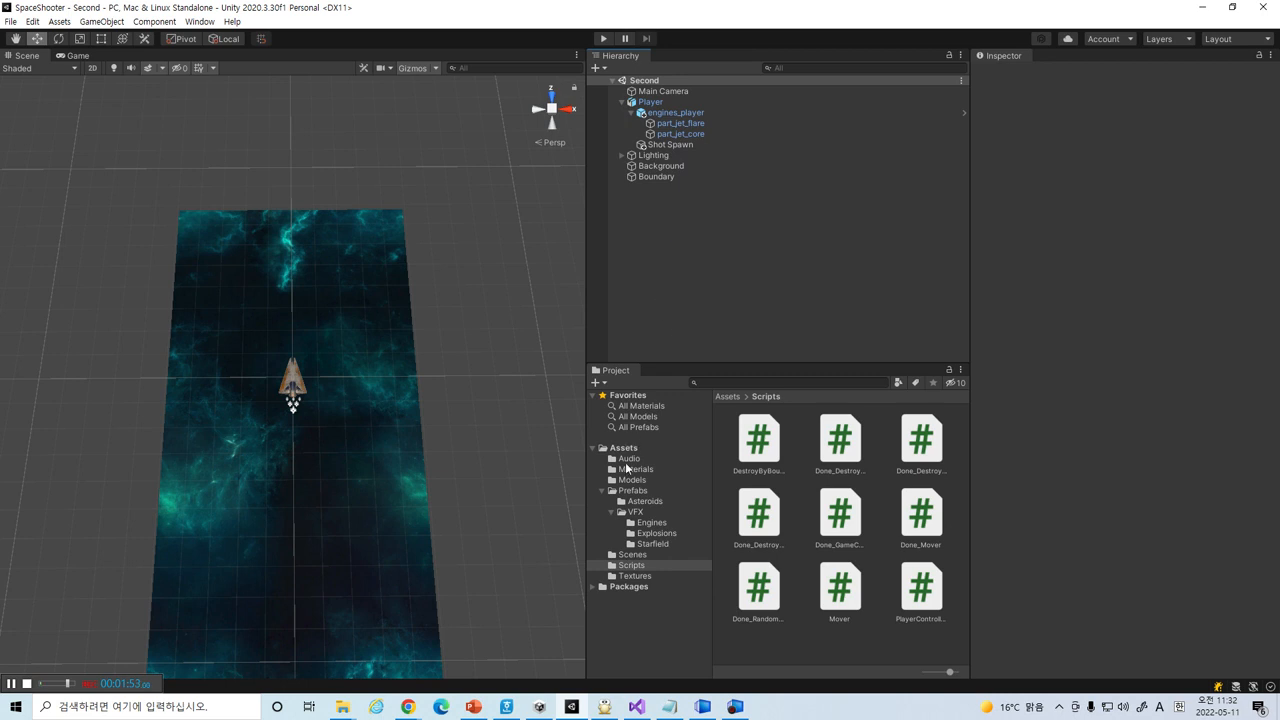
# - Create an empty object named Asteroid in the scene and reset its transform
pyautogui.click(601, 70)
pyautogui.click(612, 80)
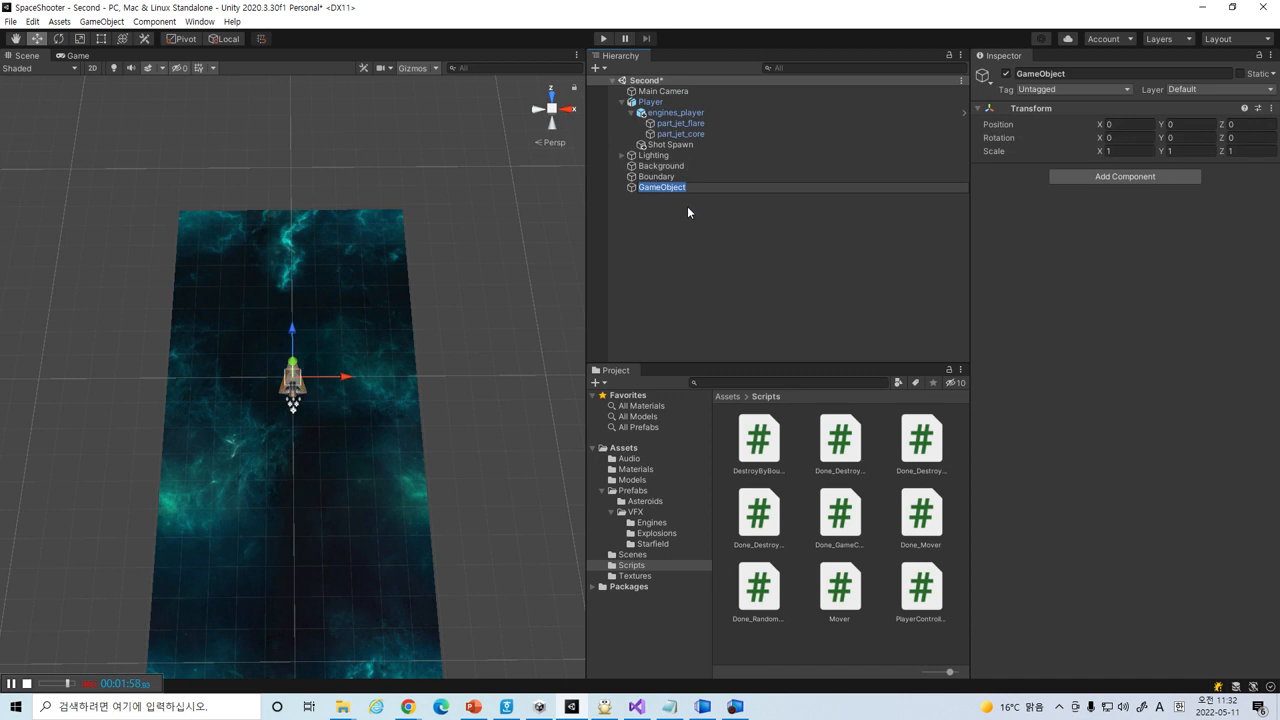
pyautogui.write('Asteroid')
pyautogui.press('Return')
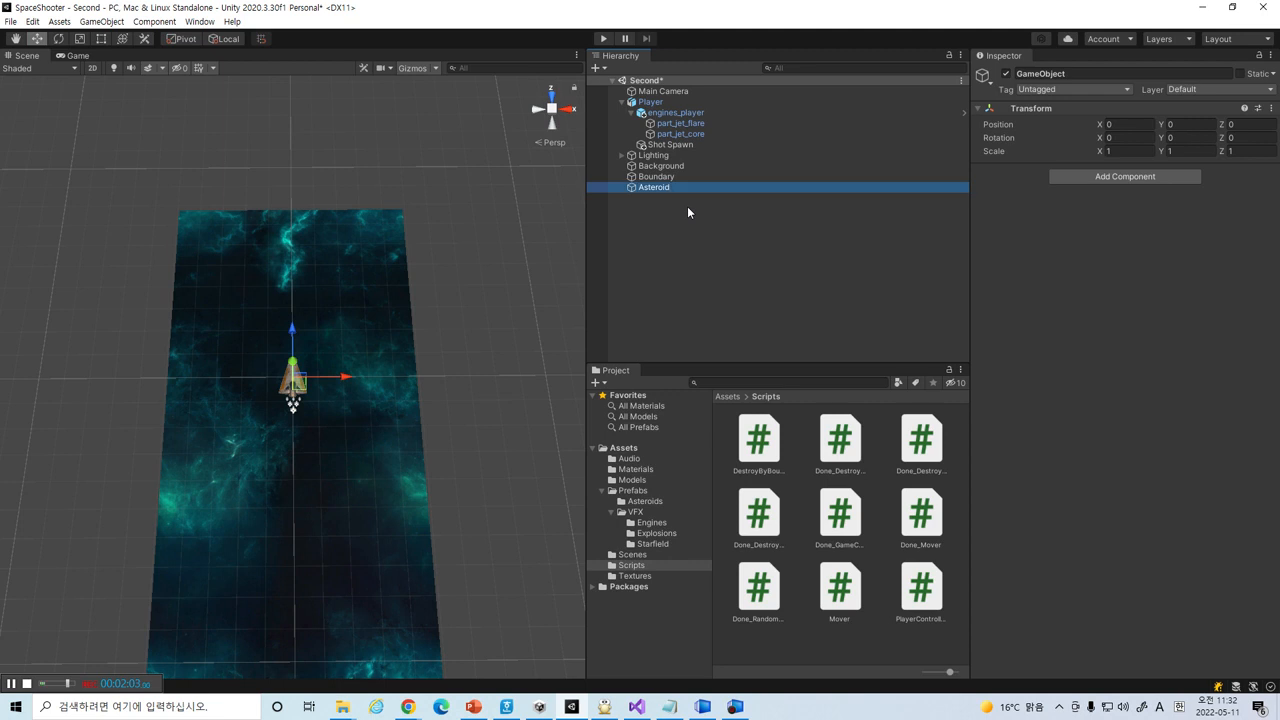
pyautogui.click(1270, 108)
pyautogui.click(1256, 121)
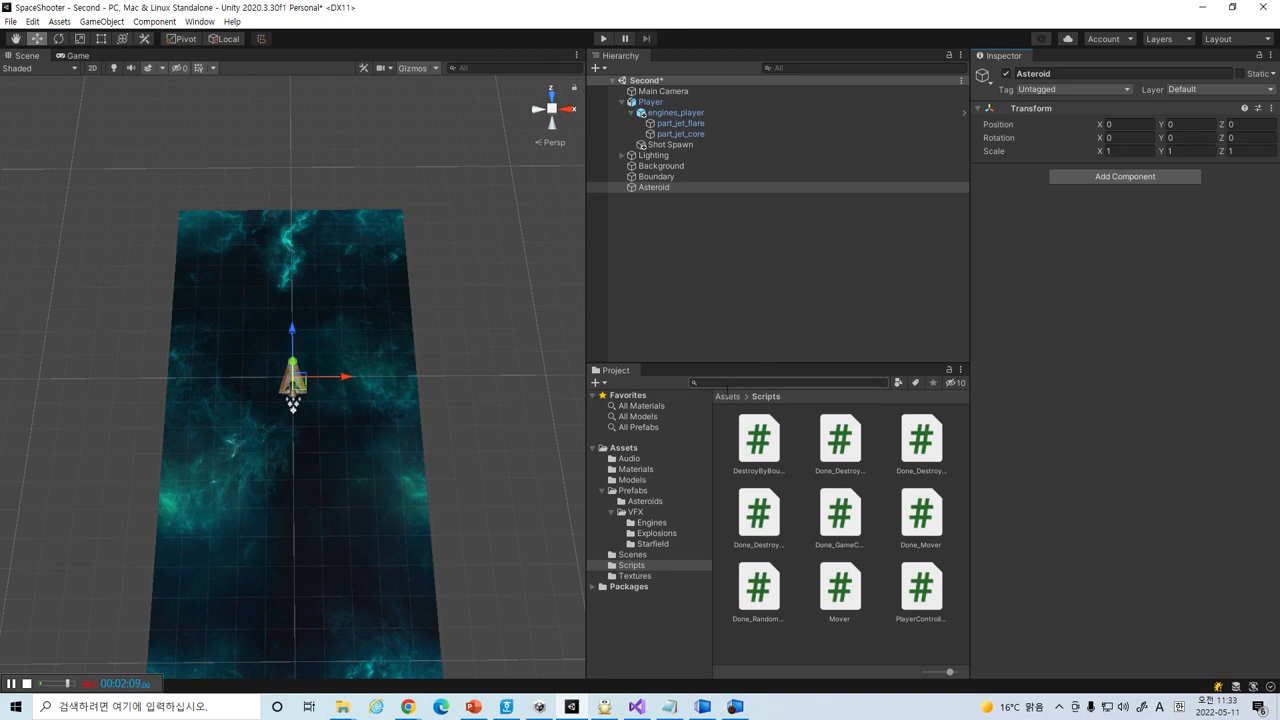
# - Add the prop_asteroid_01 model from the Models folder as a child of the Asteroid object
pyautogui.click(632, 480)
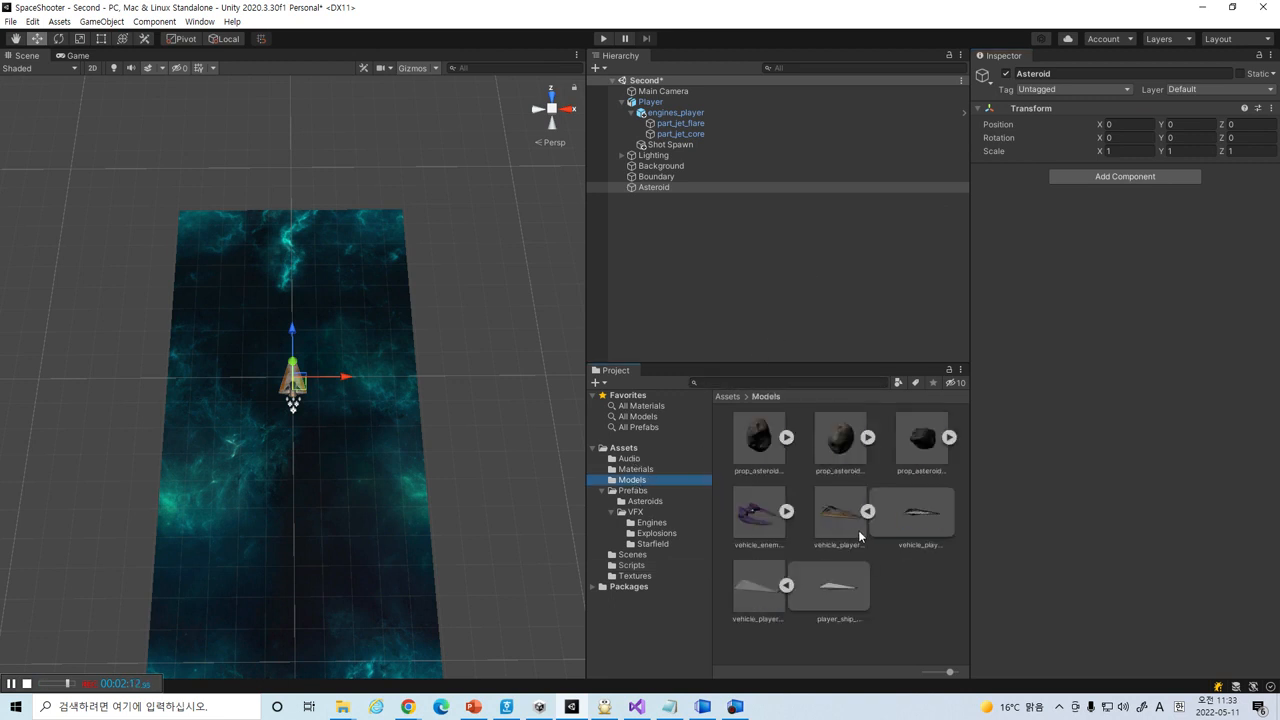
pyautogui.click(787, 439)
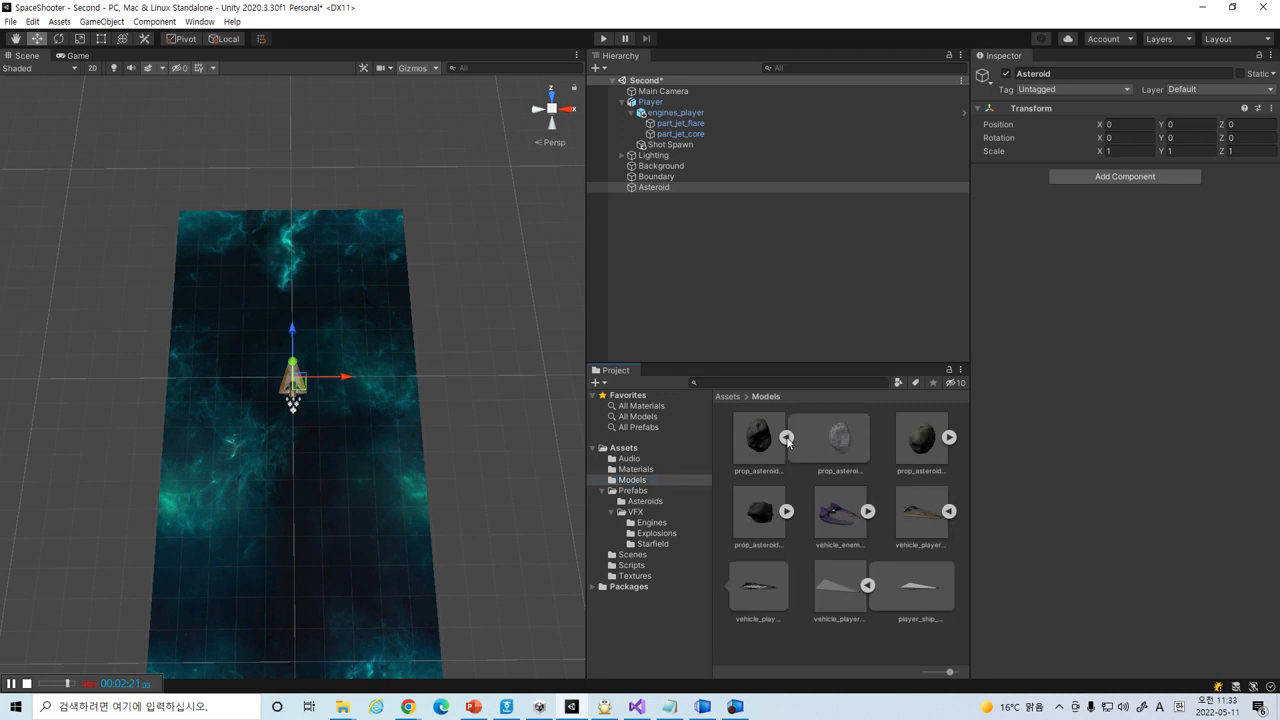
pyautogui.click(787, 439)
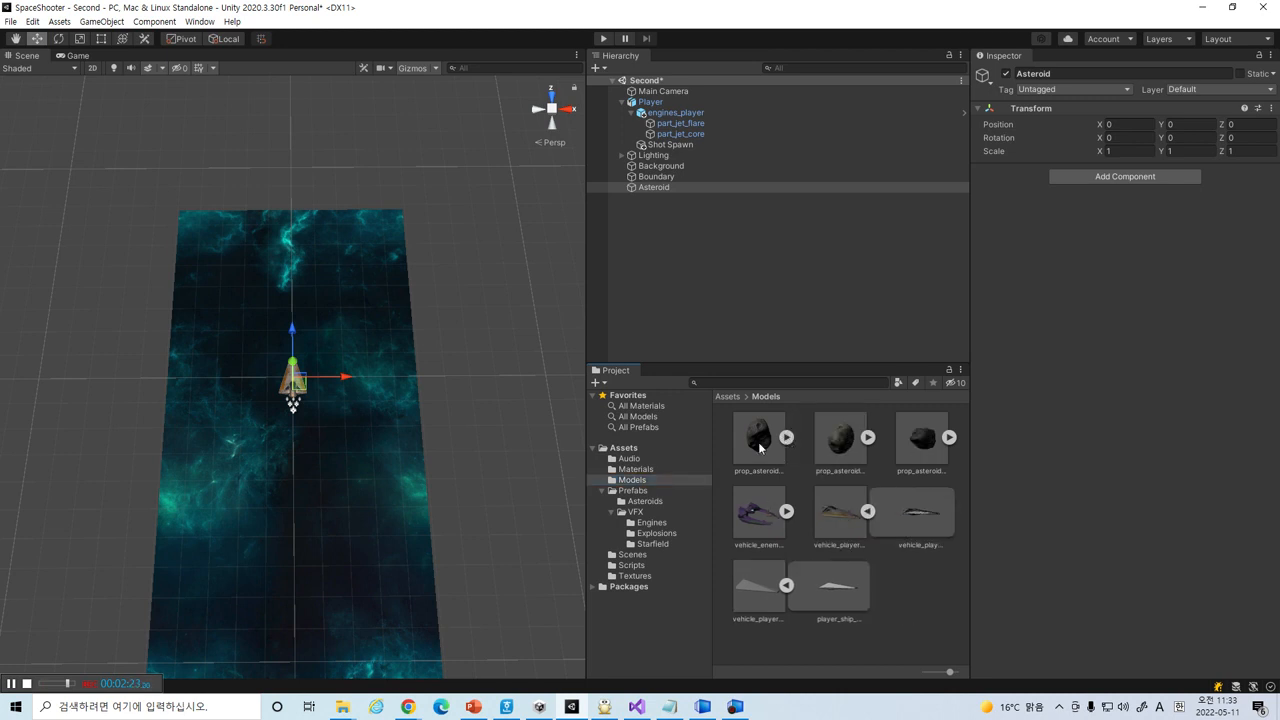
pyautogui.moveTo(760, 447); pyautogui.dragTo(658, 192)
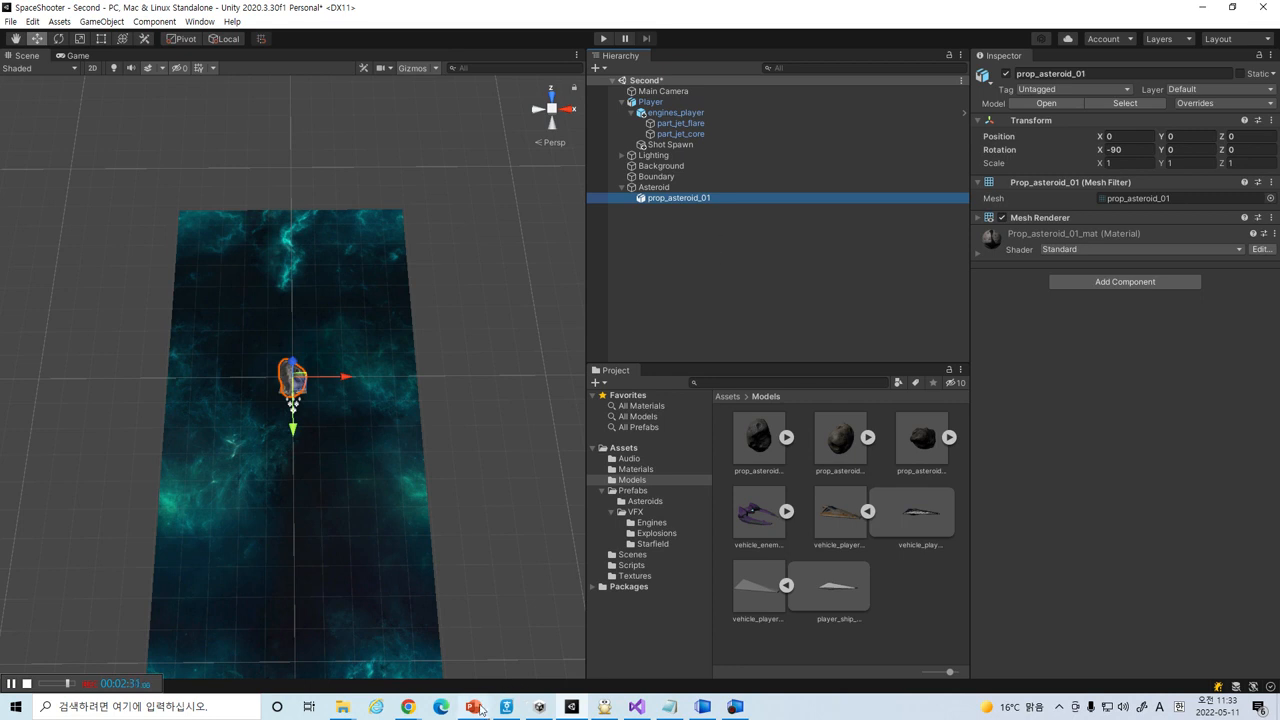
# - Consult the Creating Hazards slide in PowerPoint and set the parent Asteroid object's Z position to 8 in Unity
pyautogui.click(473, 706)
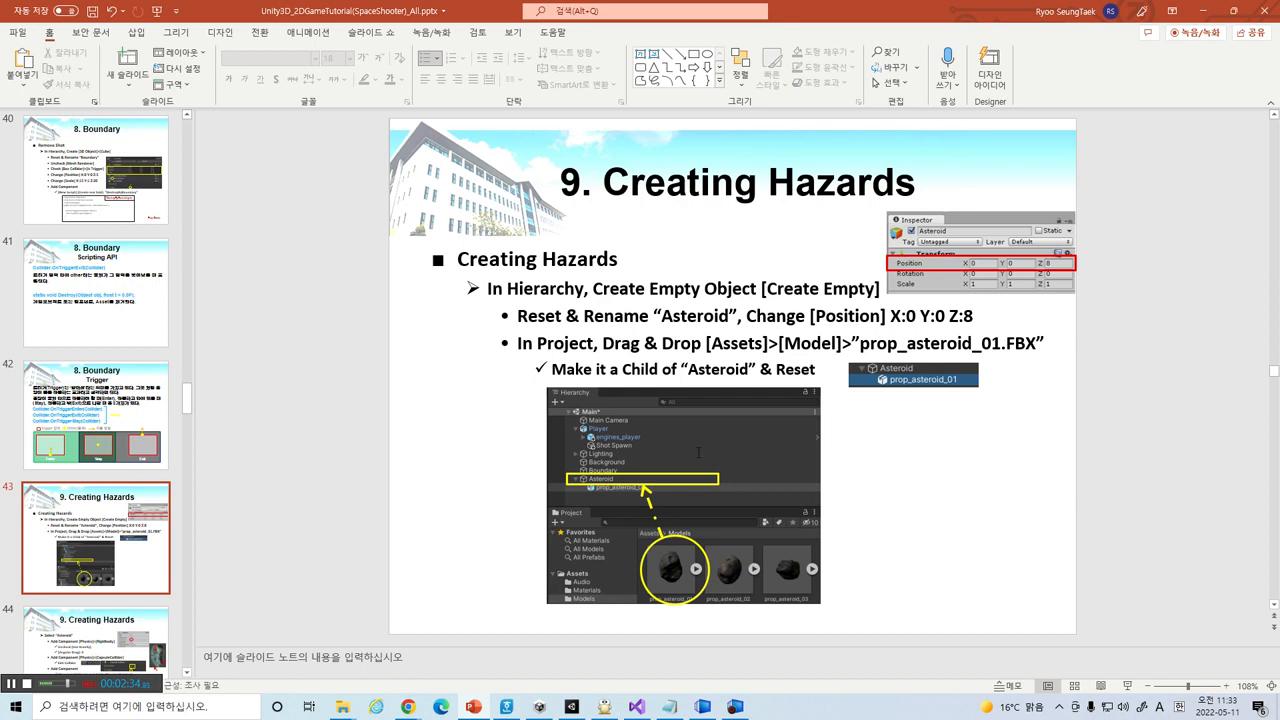
pyautogui.hotkey('alt', 'Tab')
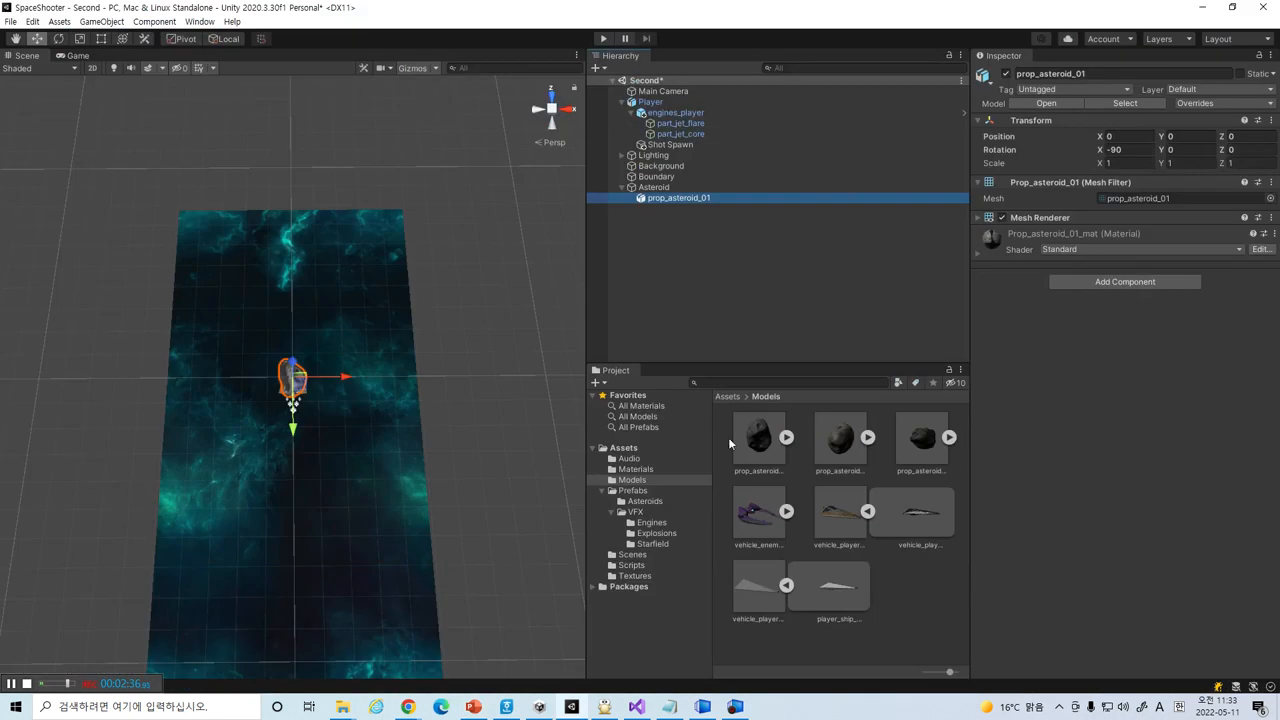
pyautogui.click(716, 189)
pyautogui.click(1230, 124)
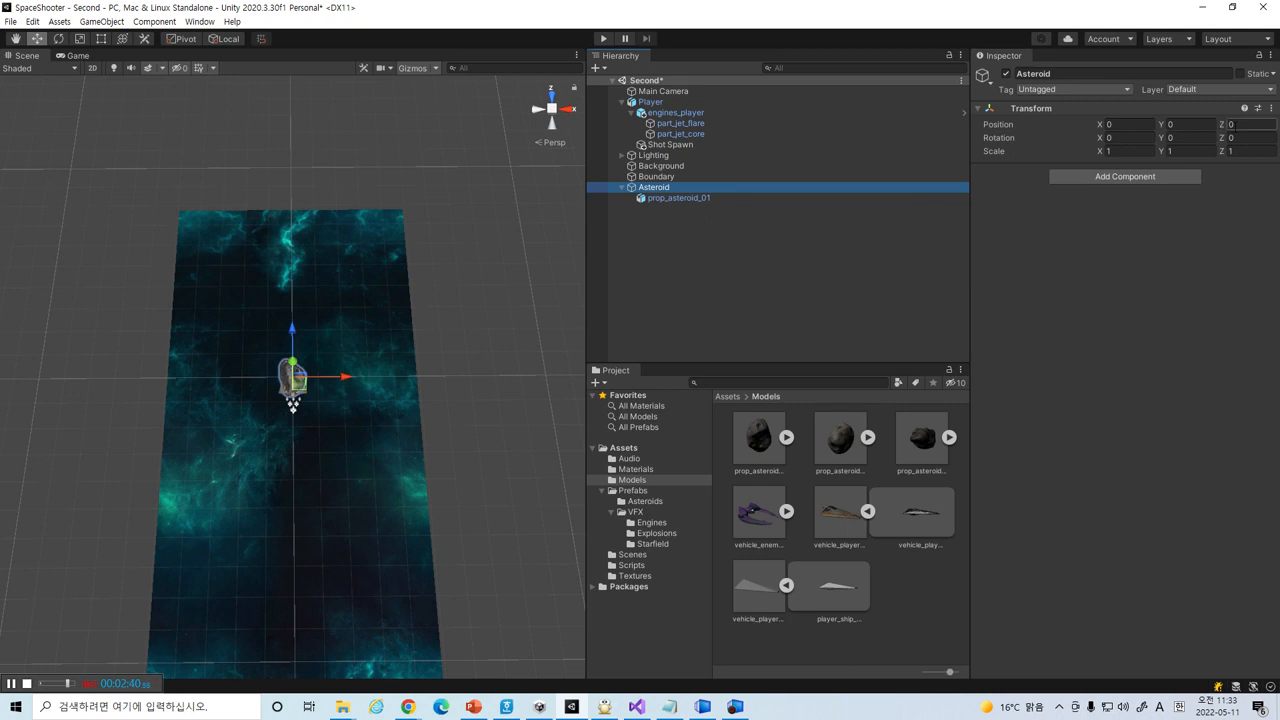
pyautogui.write('8')
pyautogui.press('Return')
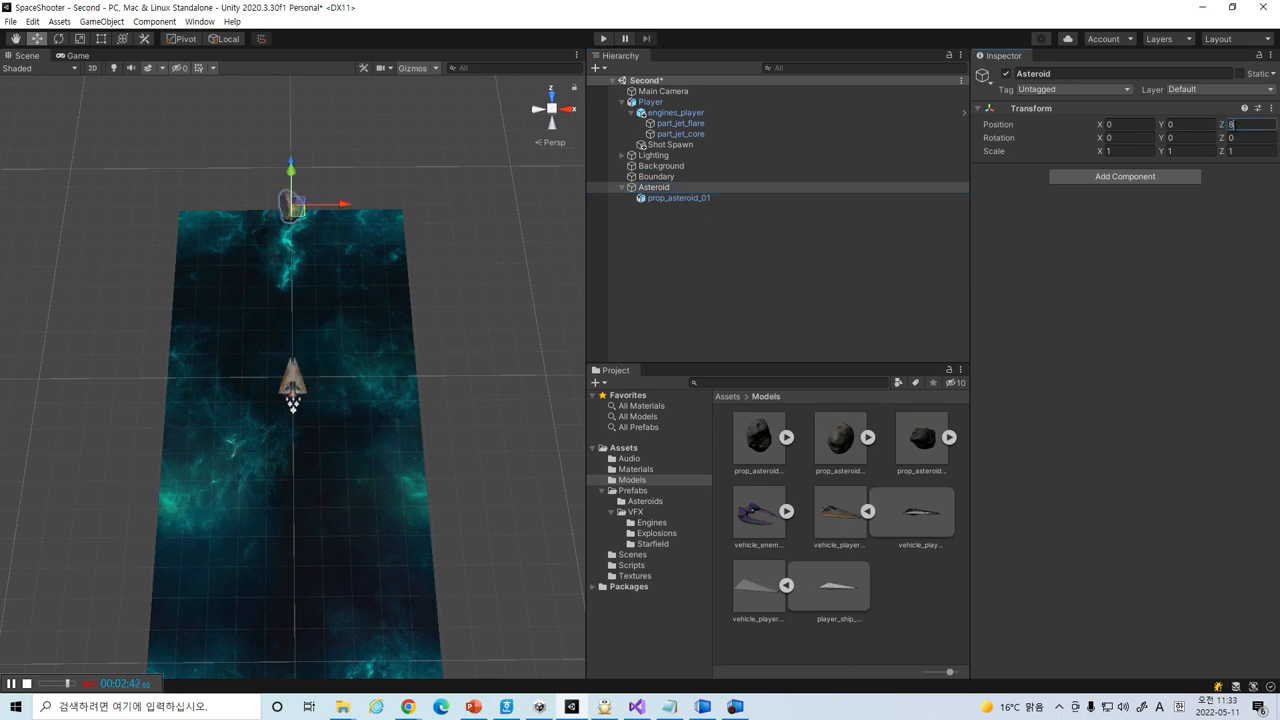
pyautogui.keyDown('alt'); pyautogui.moveTo(412, 297); pyautogui.dragTo(412, 360); pyautogui.keyUp('alt')
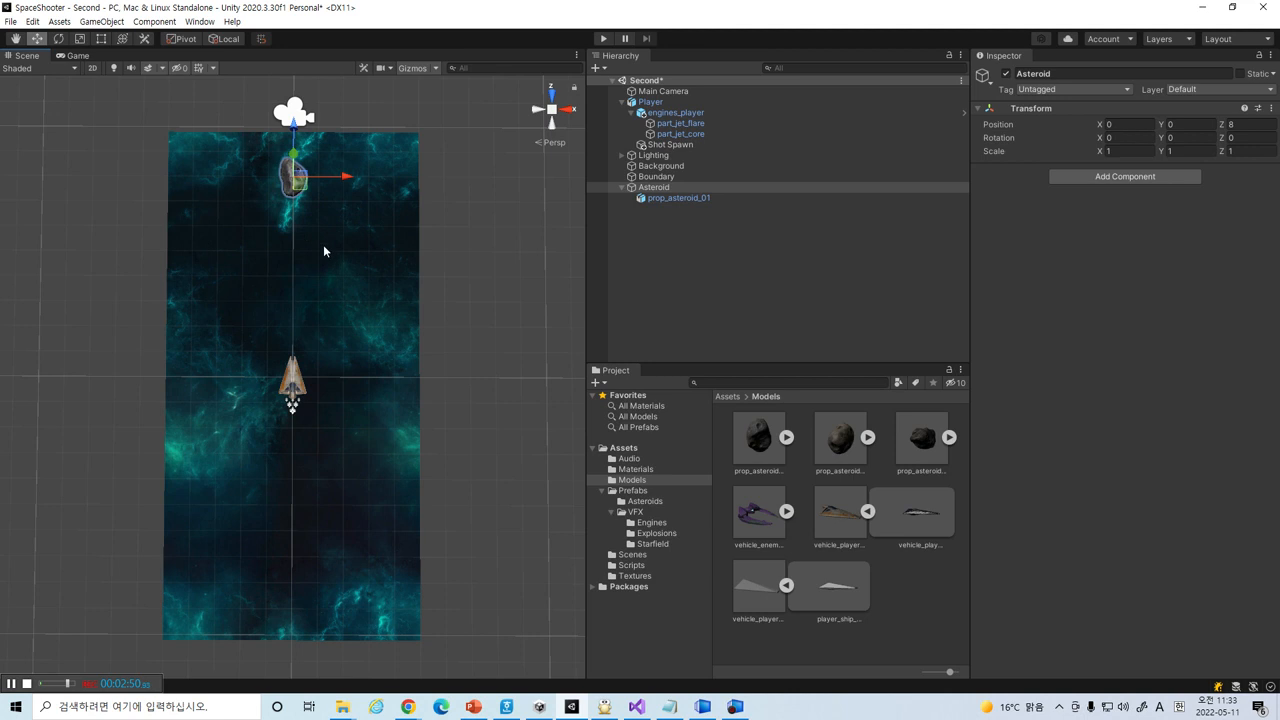
# - Consult the following Creating Hazards slide in PowerPoint and add a Rigidbody component to the Asteroid object in Unity
pyautogui.hotkey('alt', 'Tab')
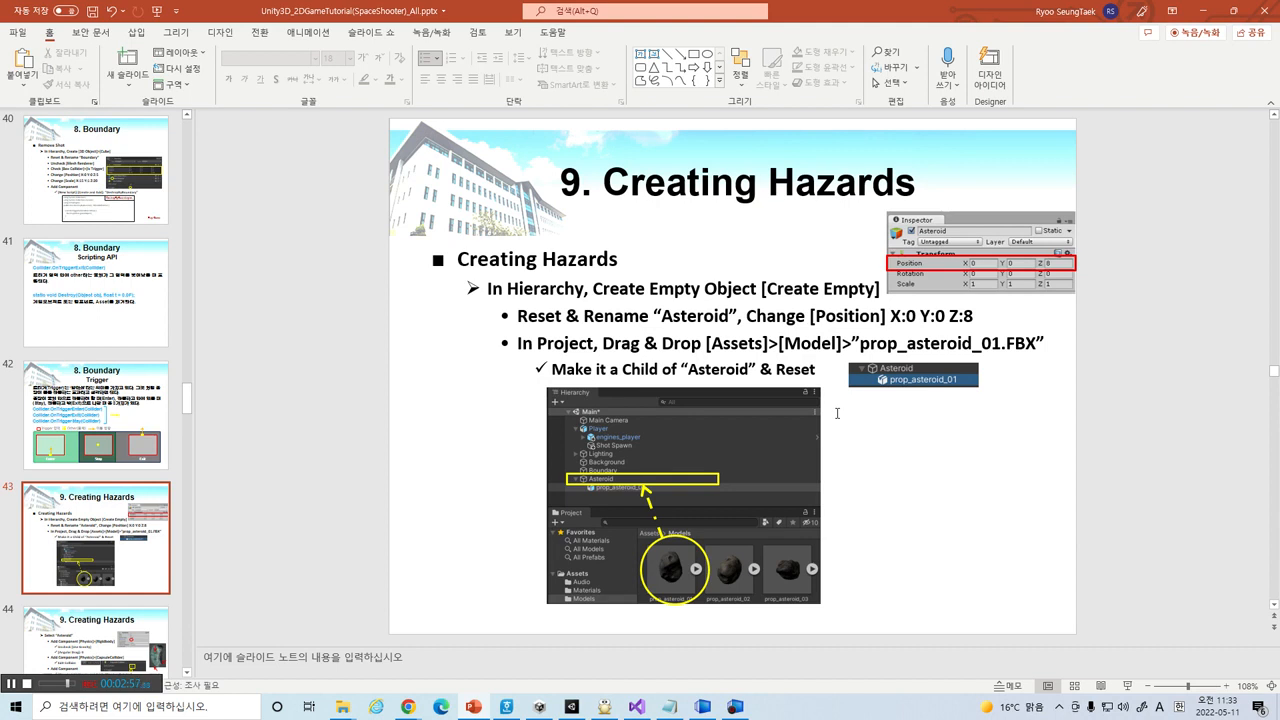
pyautogui.scroll(-1, 837, 413)
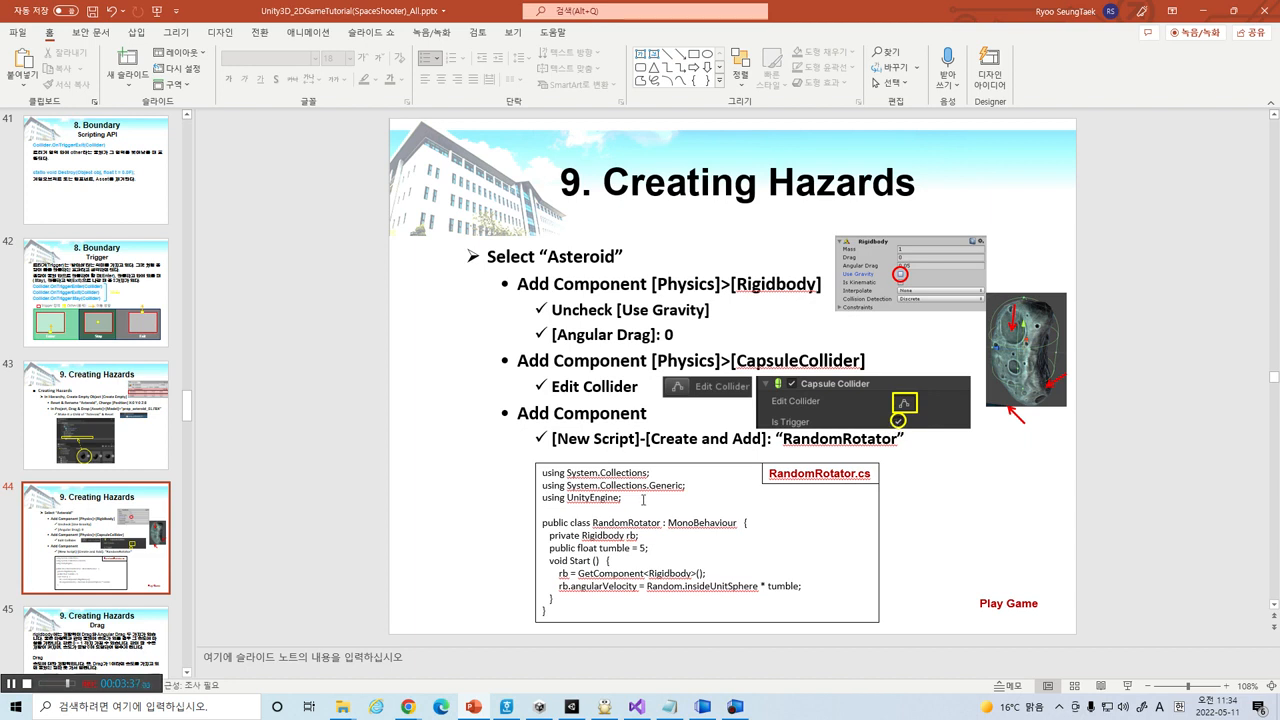
pyautogui.hotkey('alt', 'Tab')
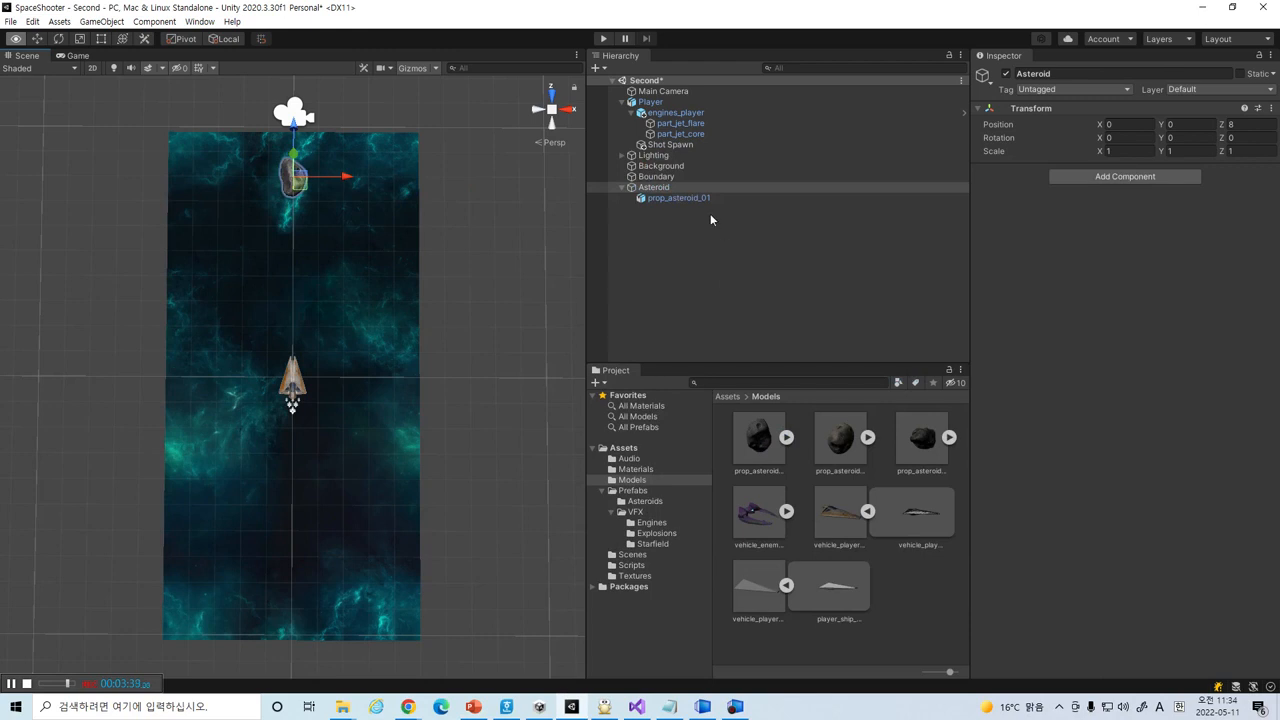
pyautogui.click(683, 189)
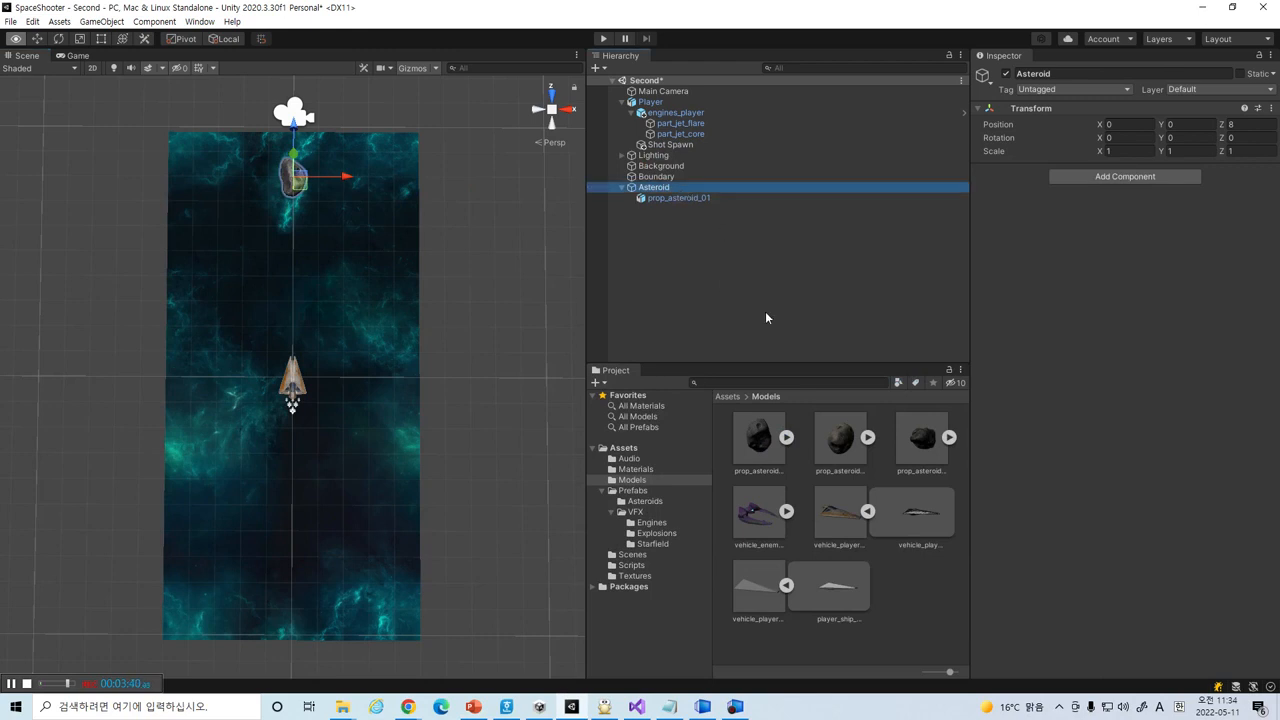
pyautogui.click(1125, 178)
pyautogui.write('rigi')
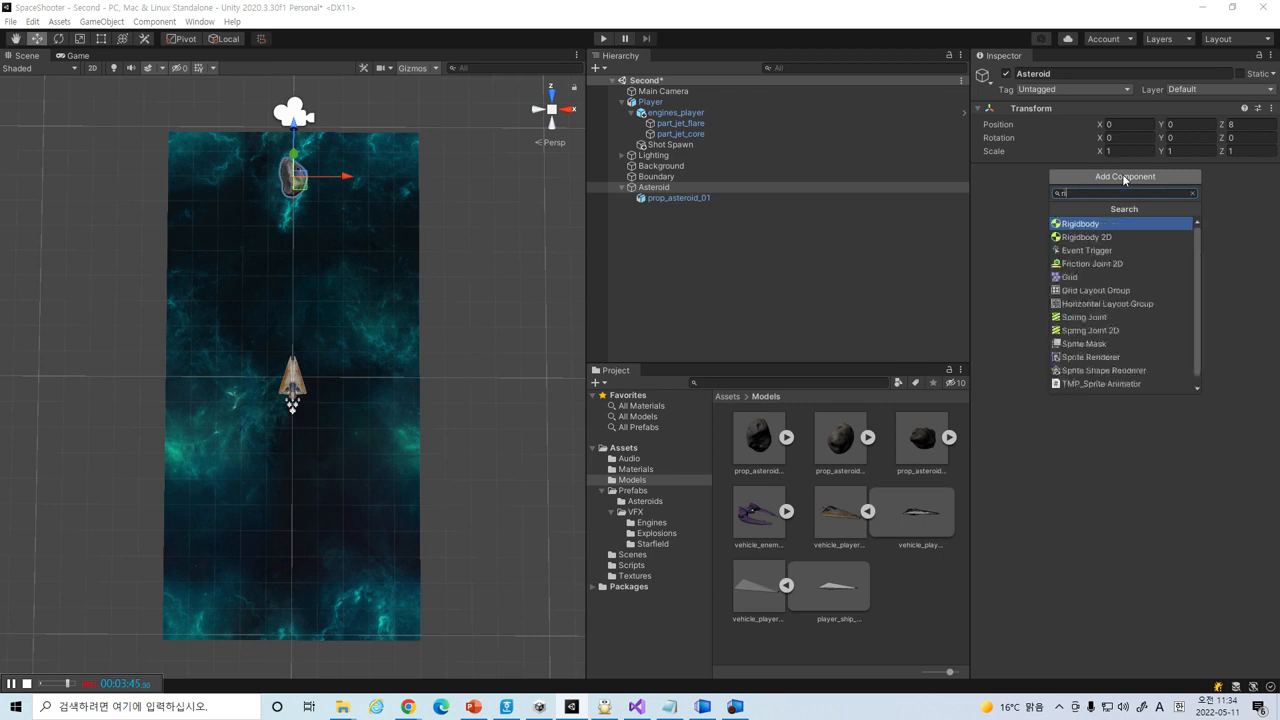
pyautogui.click(1080, 225)
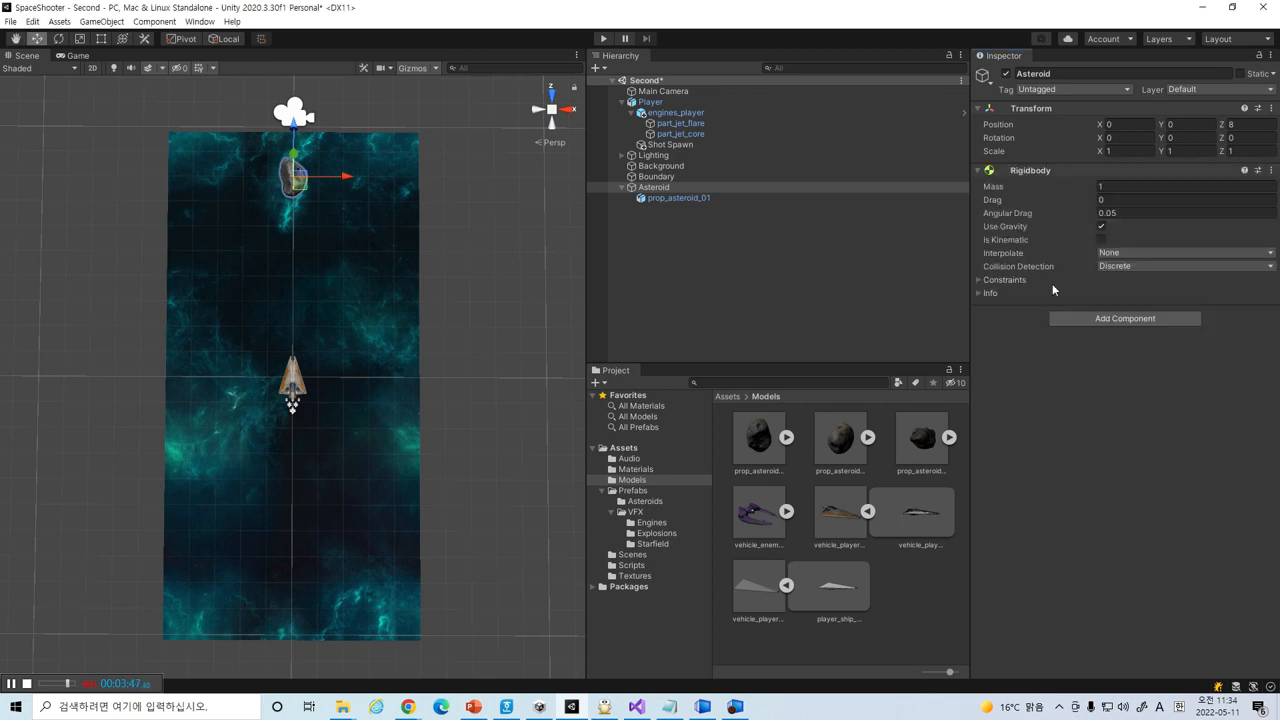
# - Disable Use Gravity on the Asteroid's Rigidbody and set its Angular Drag to 0
pyautogui.click(1101, 227)
pyautogui.moveTo(1099, 213); pyautogui.dragTo(1118, 214)
pyautogui.write('0')
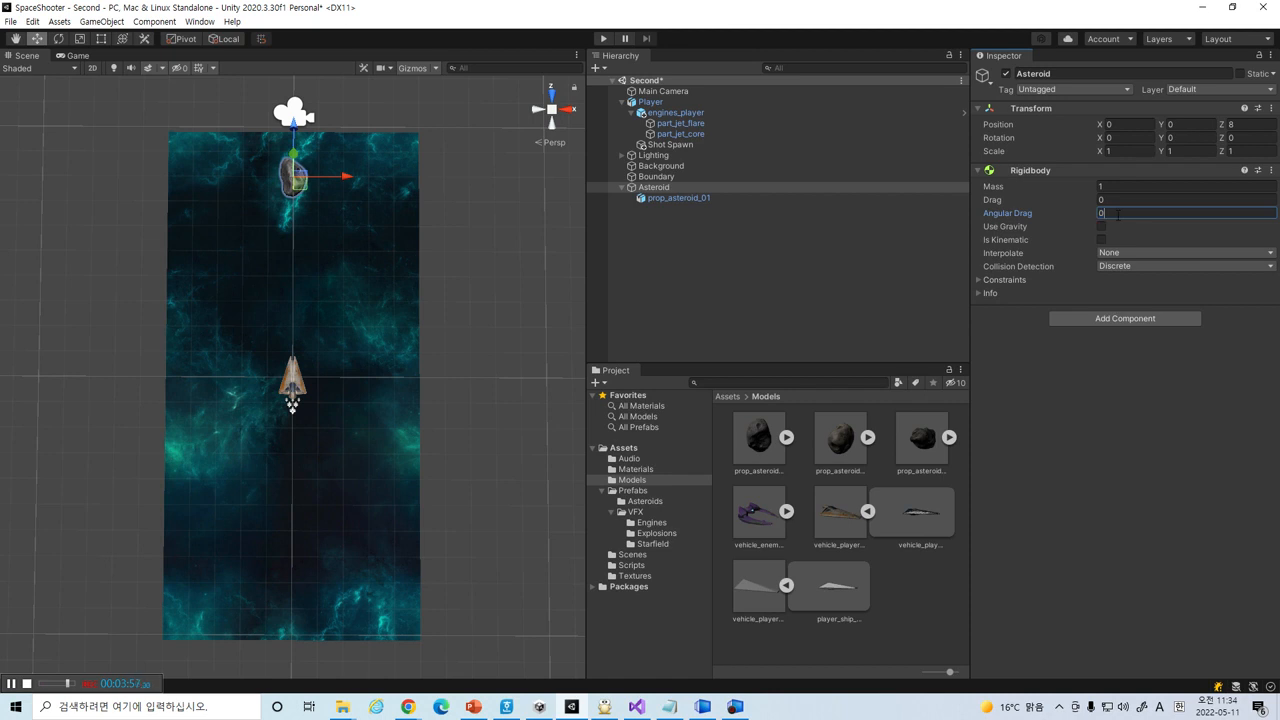
# - Check the PowerPoint slide and add a Capsule Collider physics component to the Asteroid in Unity
pyautogui.hotkey('alt', 'Tab')
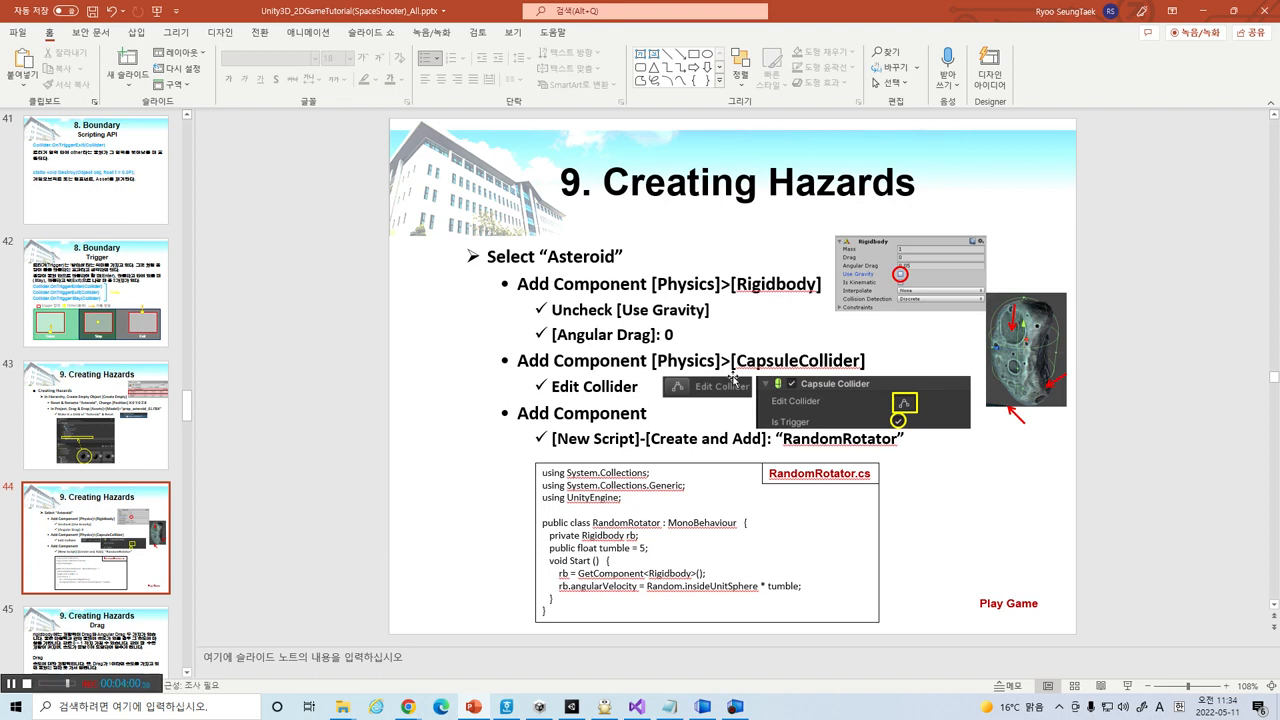
pyautogui.hotkey('alt', 'Tab')
pyautogui.click(1056, 316)
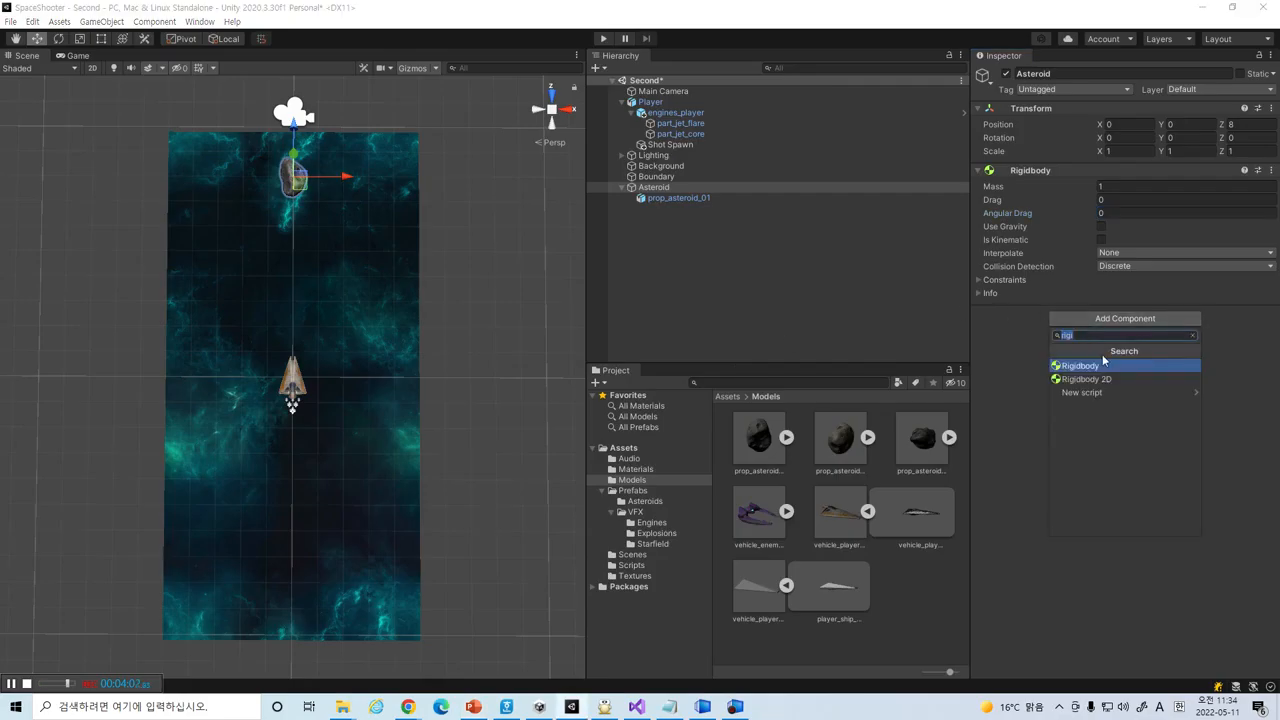
pyautogui.press('BackSpace')
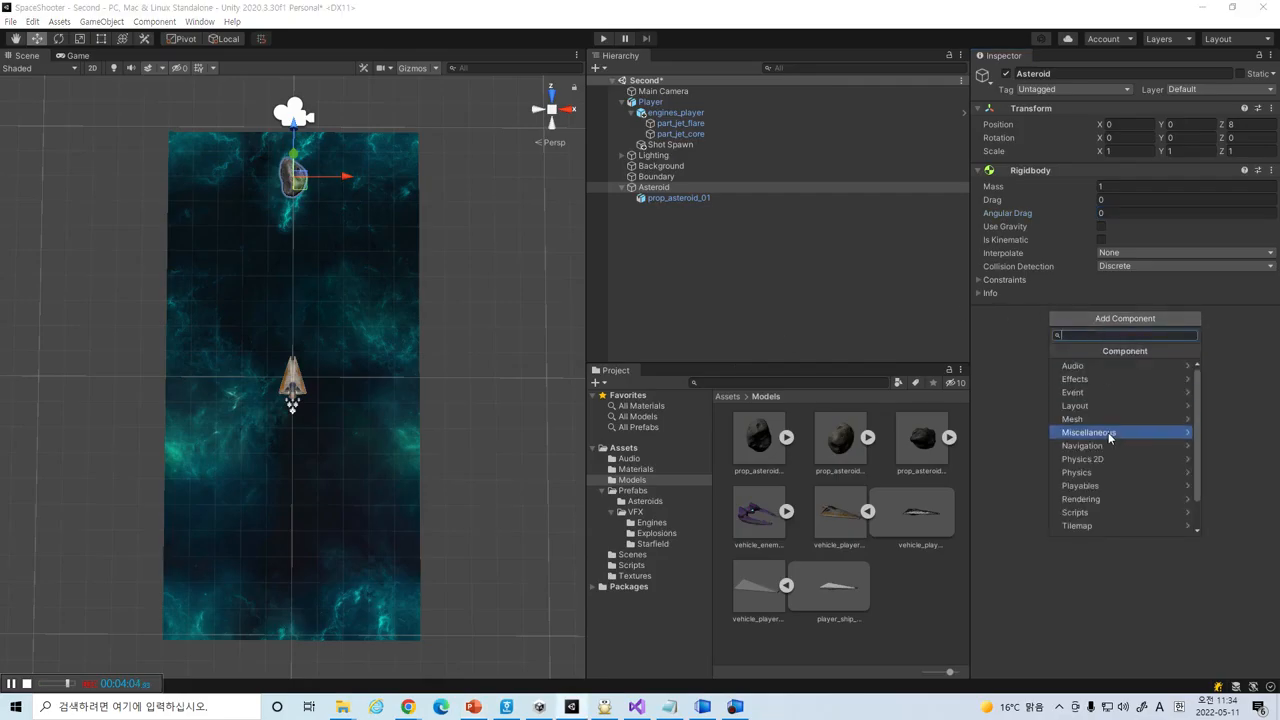
pyautogui.click(1114, 473)
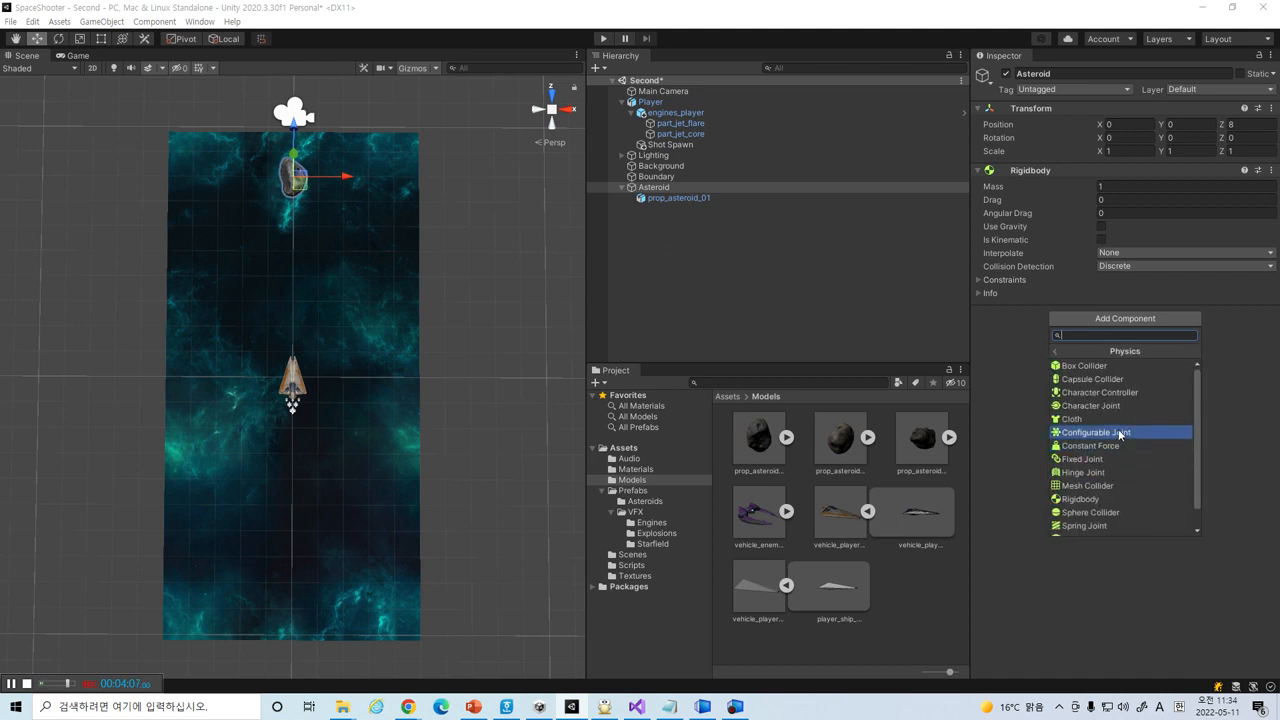
pyautogui.click(1100, 379)
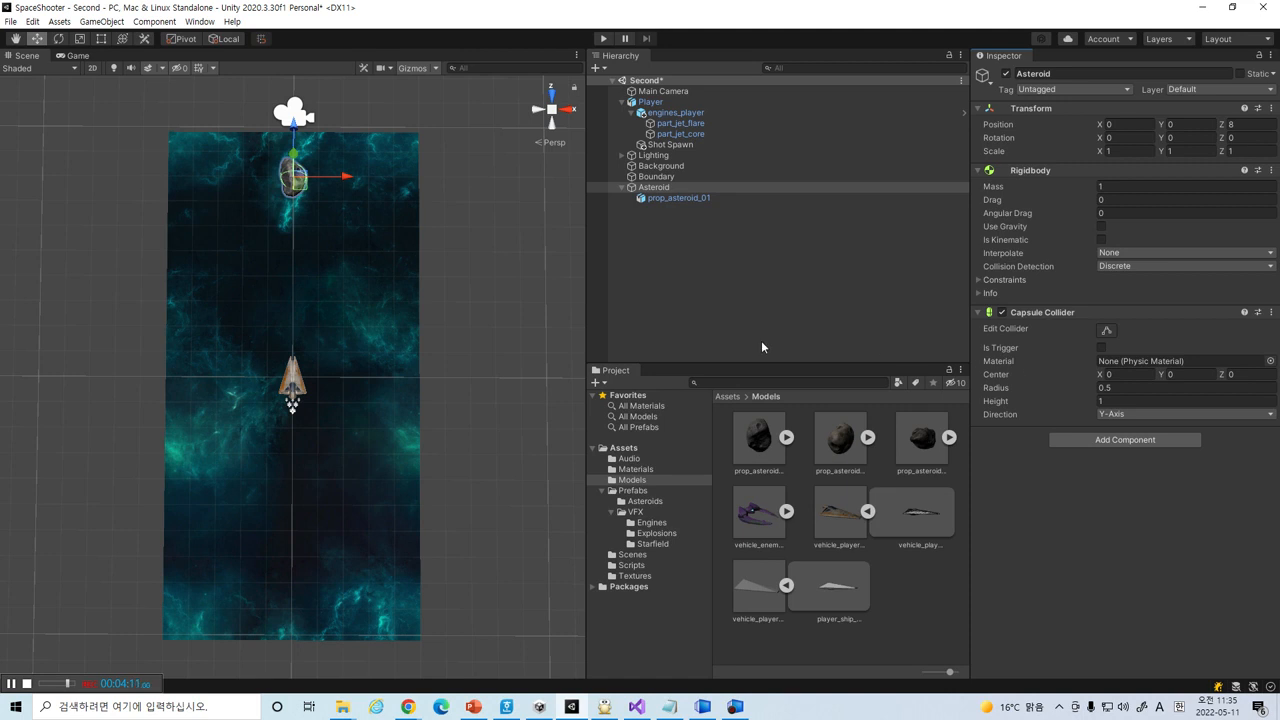
# - Check the collider instructions on the PowerPoint slide and enlarge the Asteroid's capsule collider in Unity to a radius of about 0.65
pyautogui.doubleClick(670, 188)
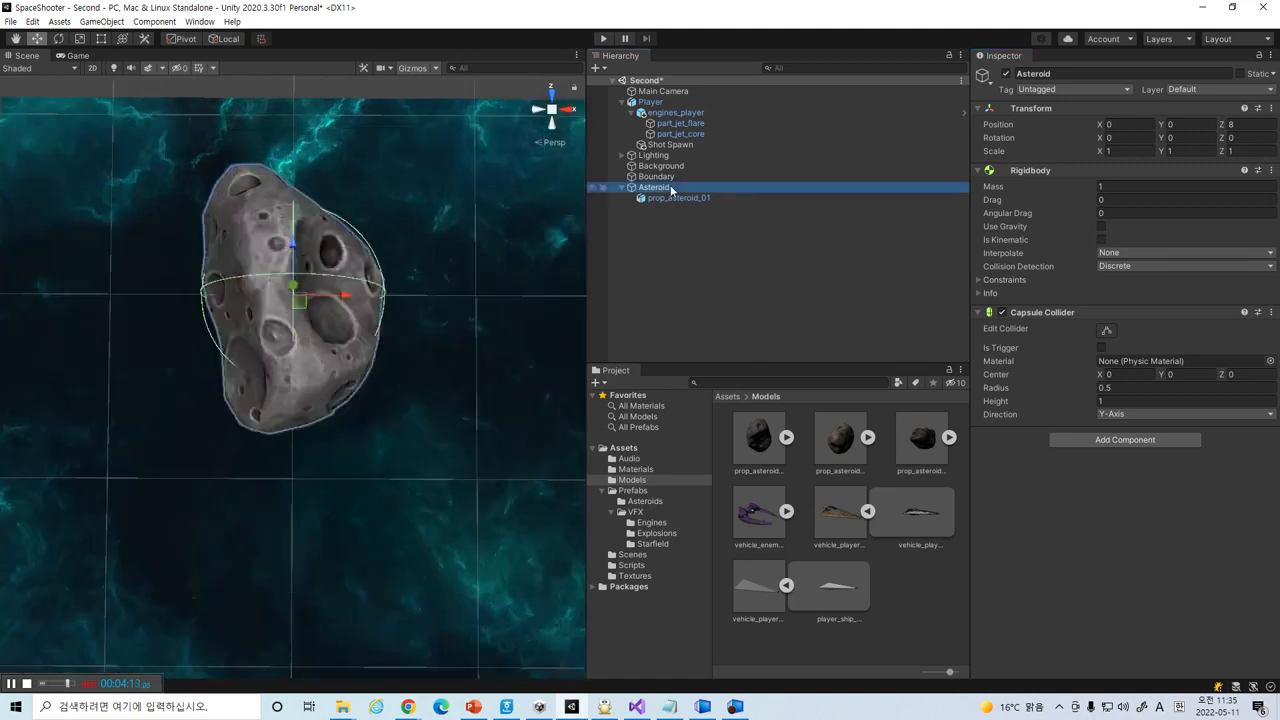
pyautogui.scroll(-5, 453, 264)
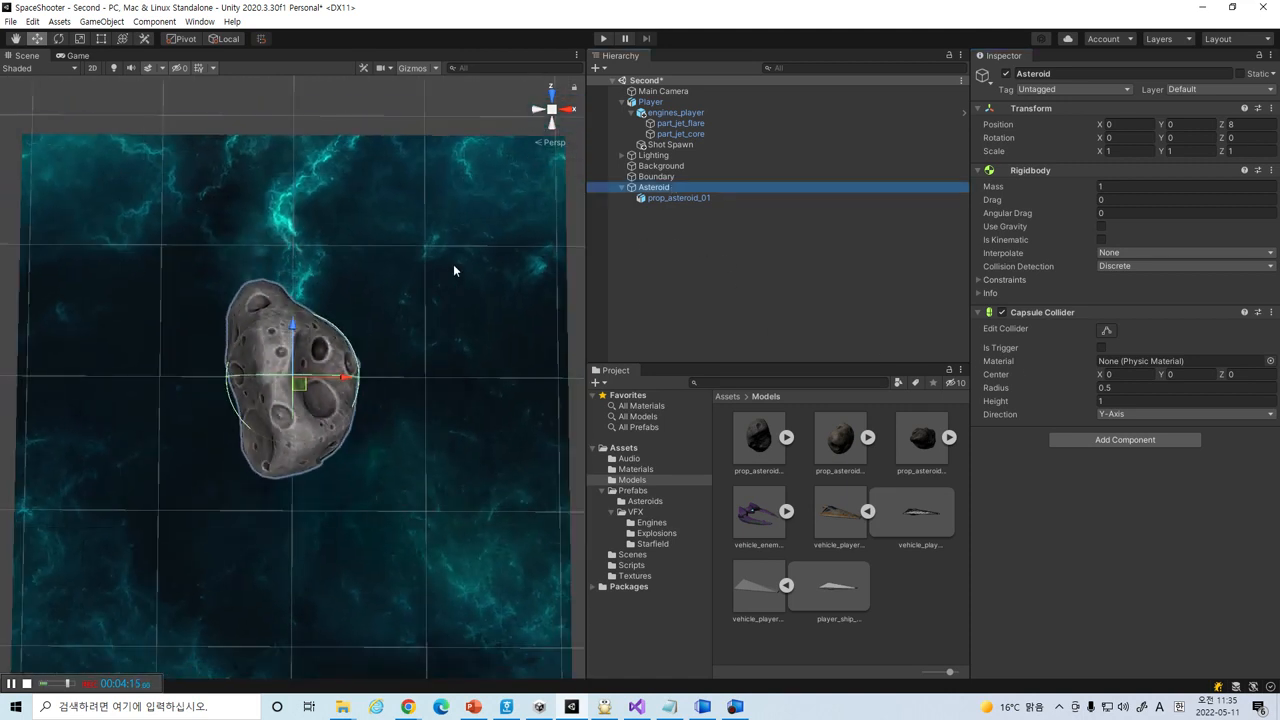
pyautogui.click(473, 706)
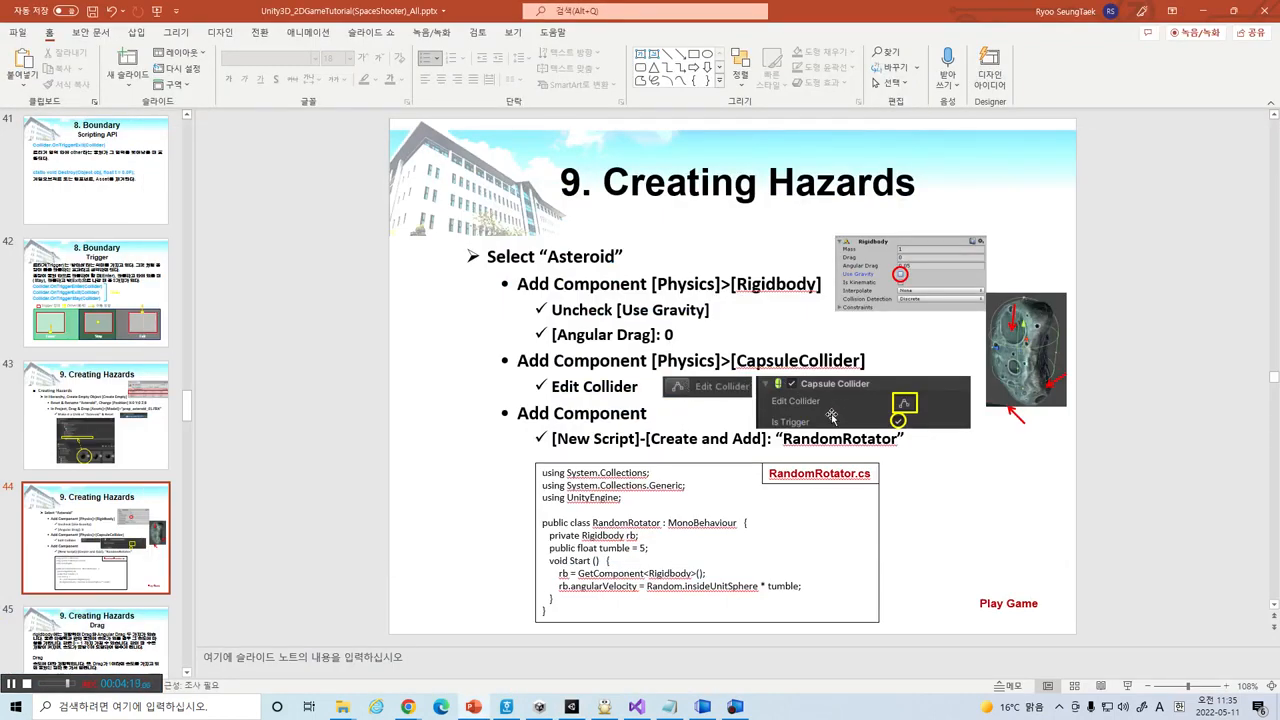
pyautogui.hotkey('alt', 'Tab')
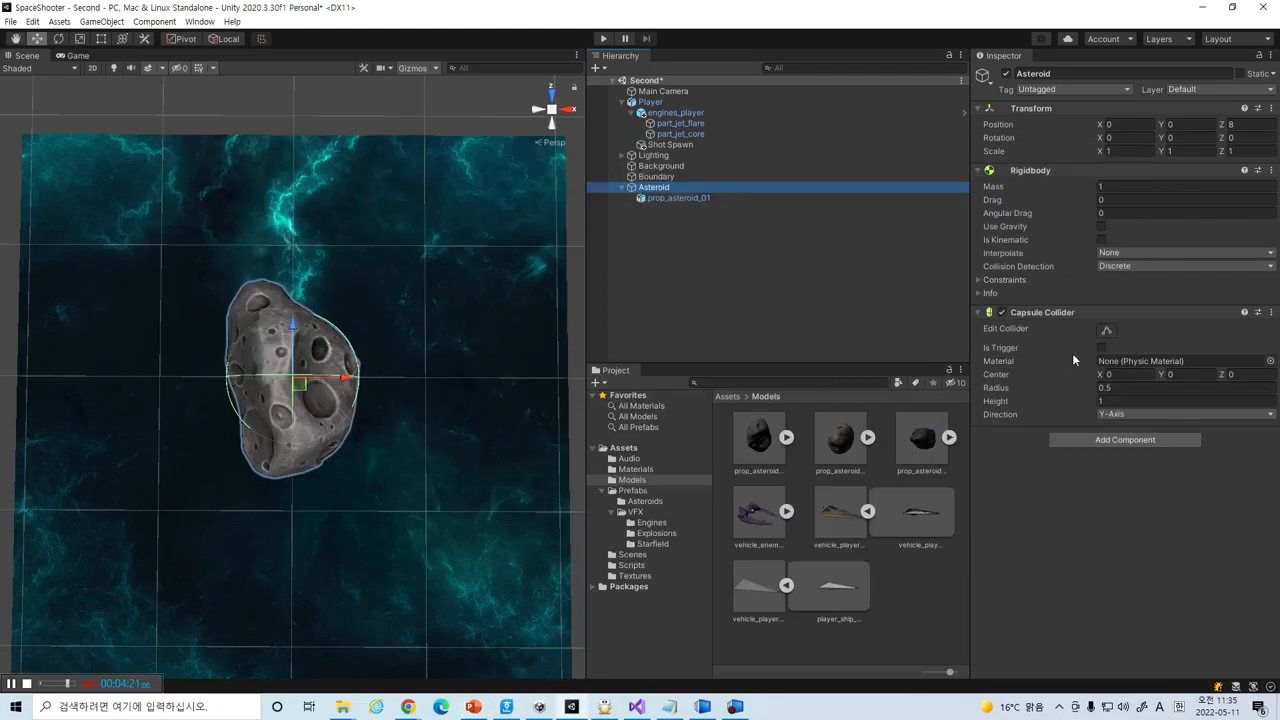
pyautogui.click(1106, 331)
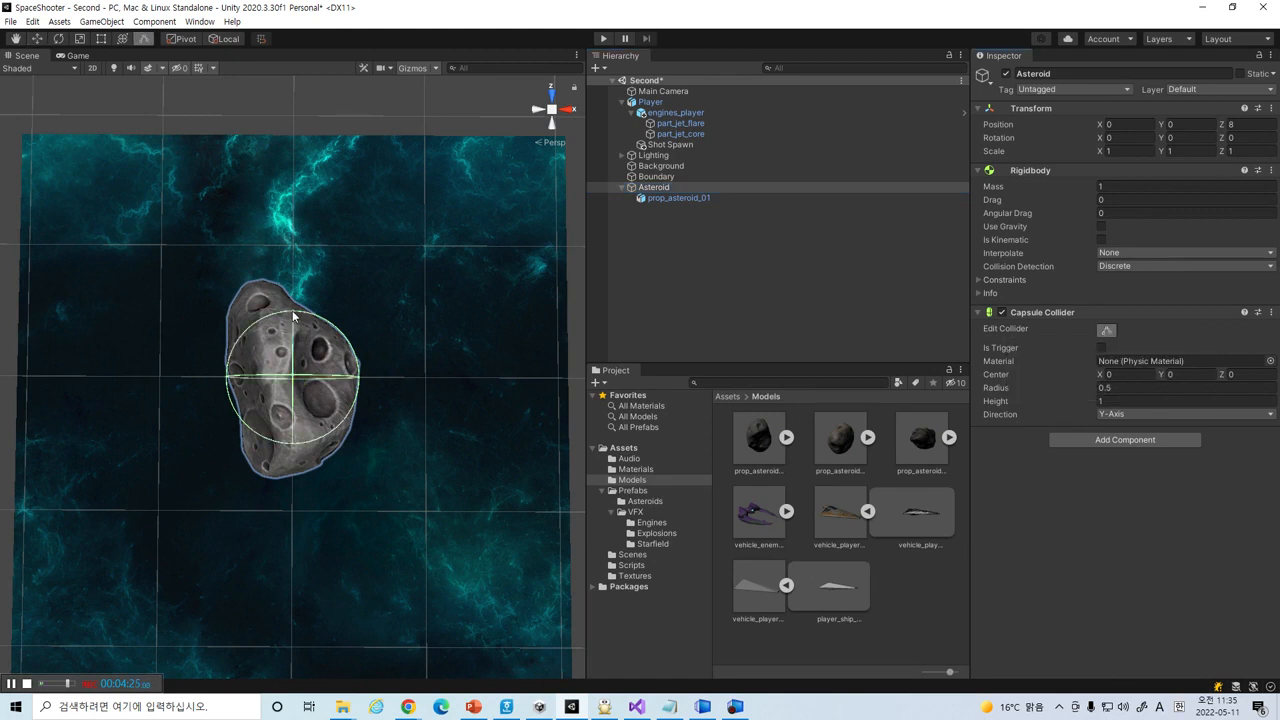
pyautogui.moveTo(293, 315); pyautogui.dragTo(289, 275)
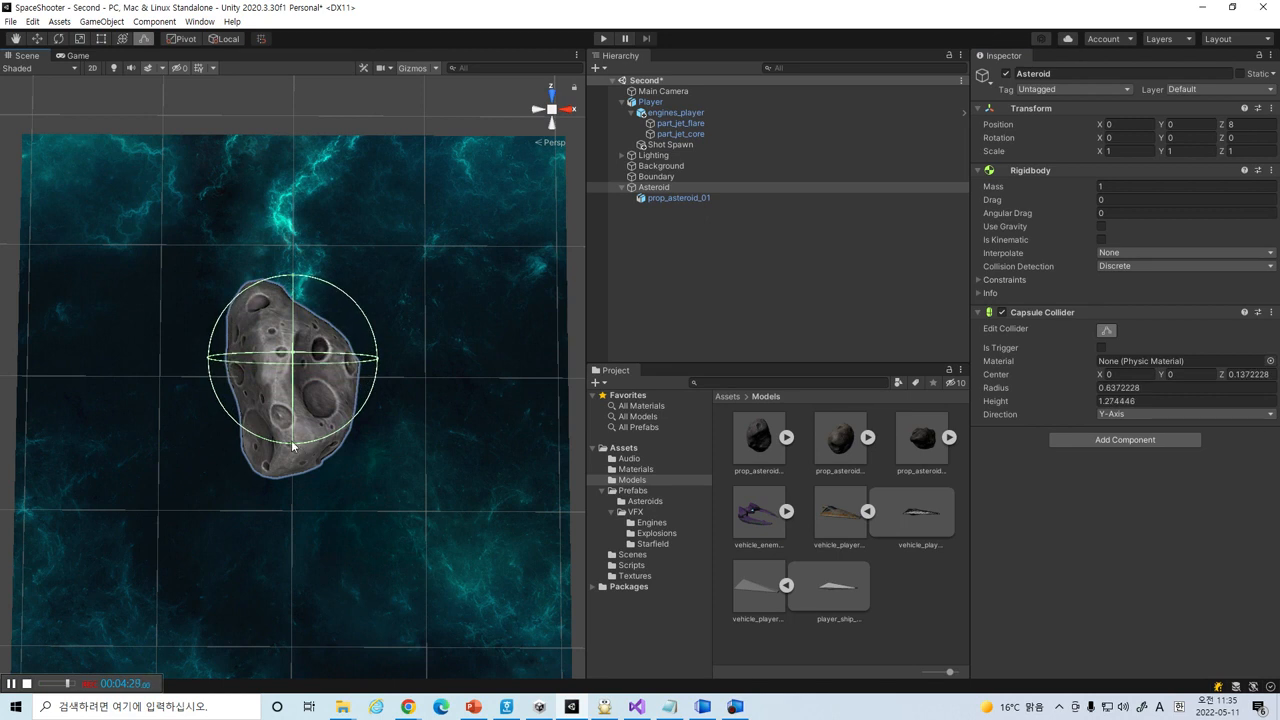
pyautogui.moveTo(291, 447)
pyautogui.mouseDown()
pyautogui.moveTo(287, 480)
pyautogui.moveTo(290, 450)
pyautogui.mouseUp()
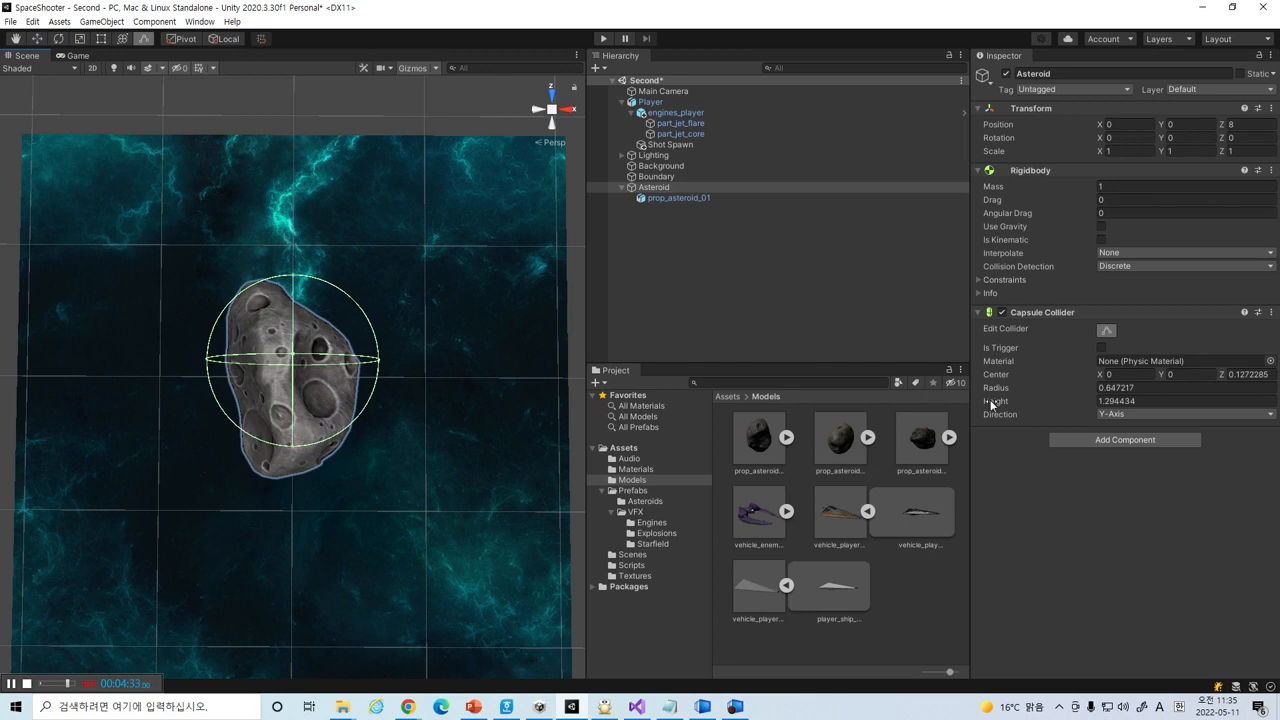
# - Set the capsule collider's Direction to Z-Axis and stretch it along the asteroid to a height of about 1.61
pyautogui.click(1154, 414)
pyautogui.click(1148, 461)
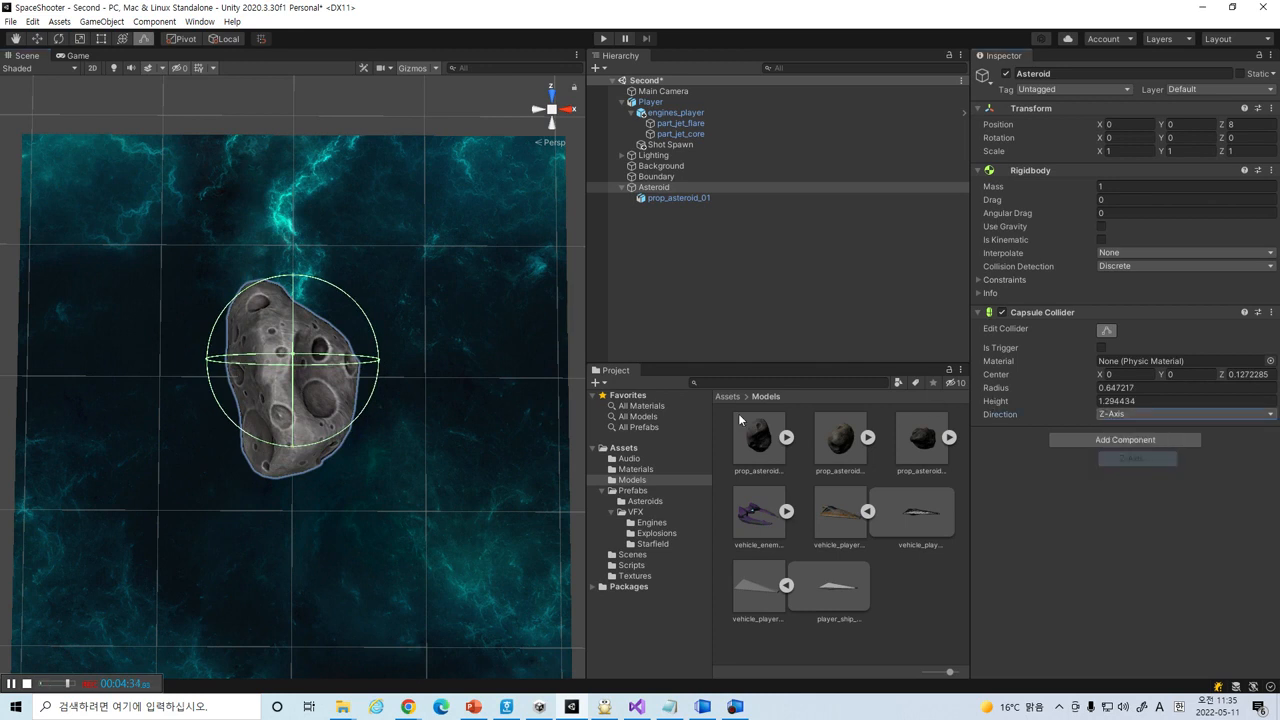
pyautogui.moveTo(291, 281); pyautogui.dragTo(290, 275)
pyautogui.moveTo(292, 448); pyautogui.dragTo(286, 481)
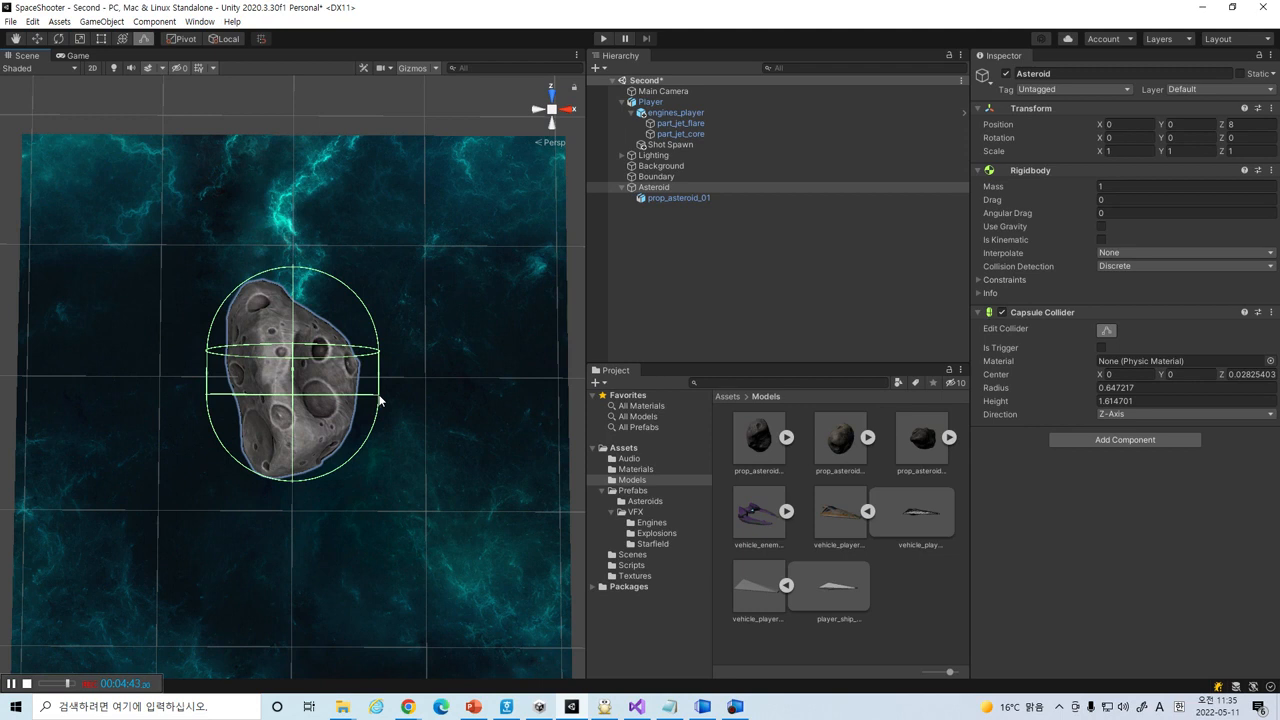
# - Refit the Asteroid's capsule collider by reducing its radius to about 0.6 and extending its height to about 1.68
pyautogui.click(376, 399)
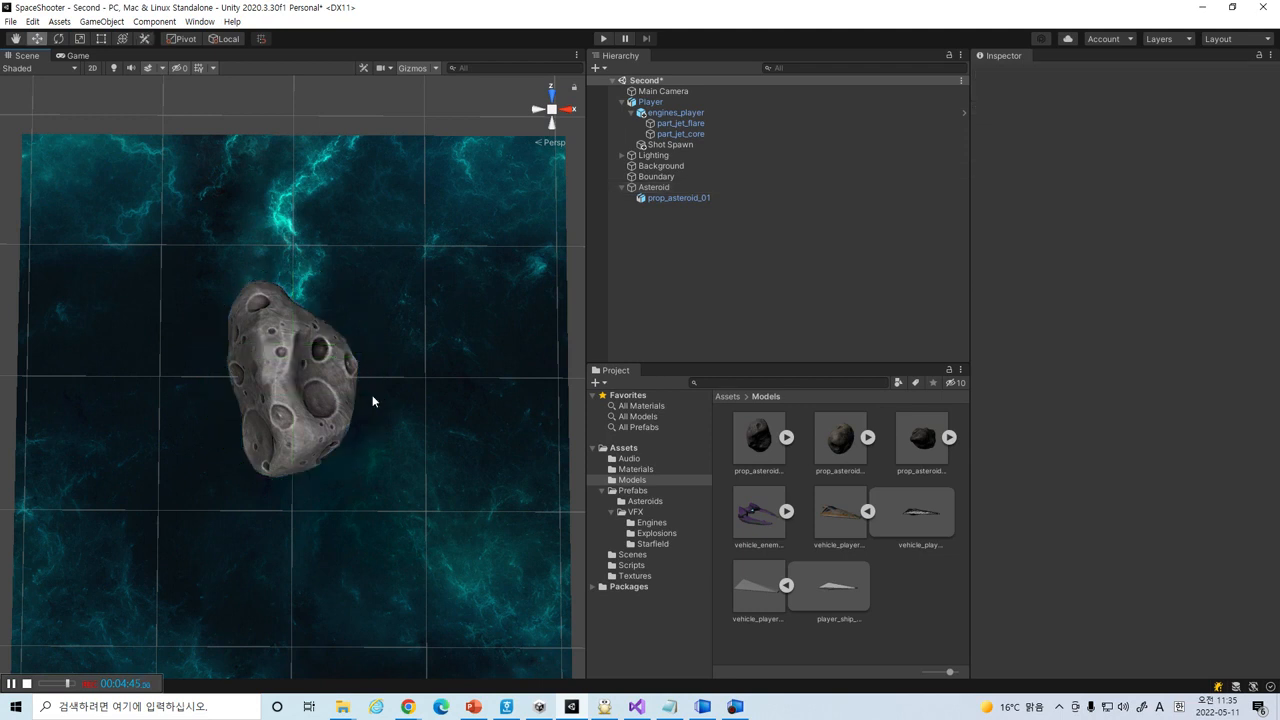
pyautogui.click(656, 187)
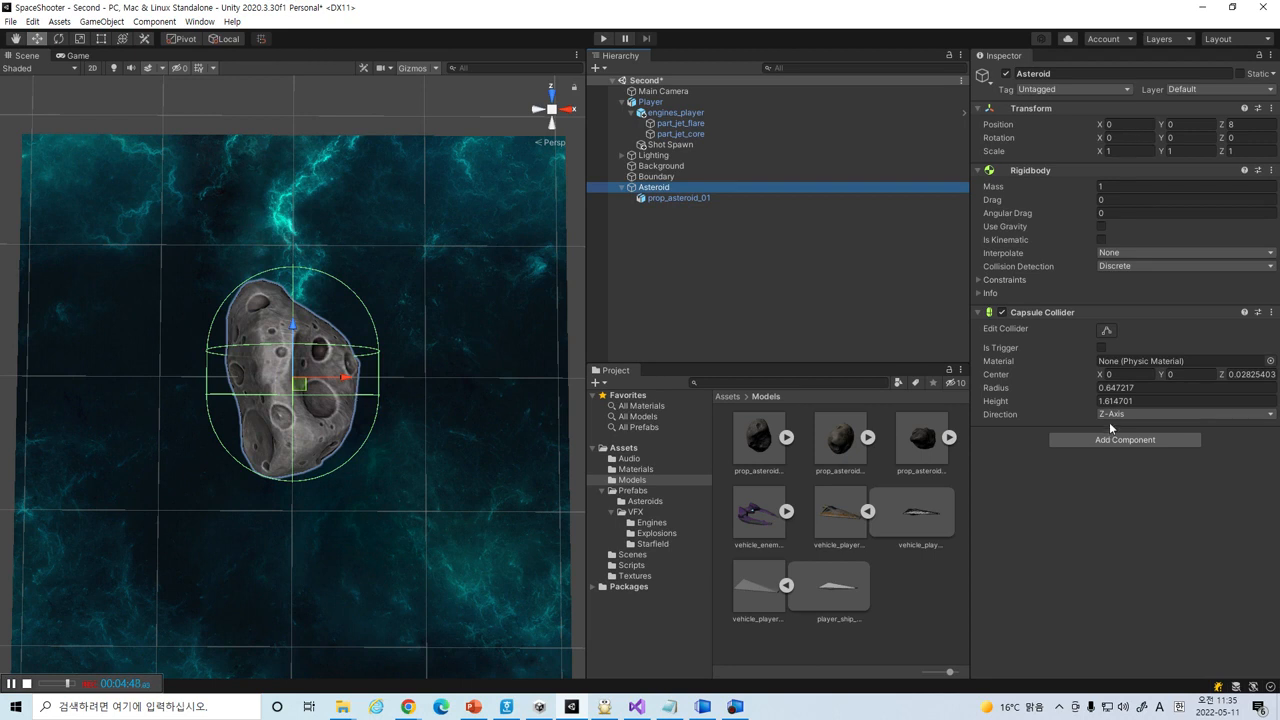
pyautogui.click(1106, 330)
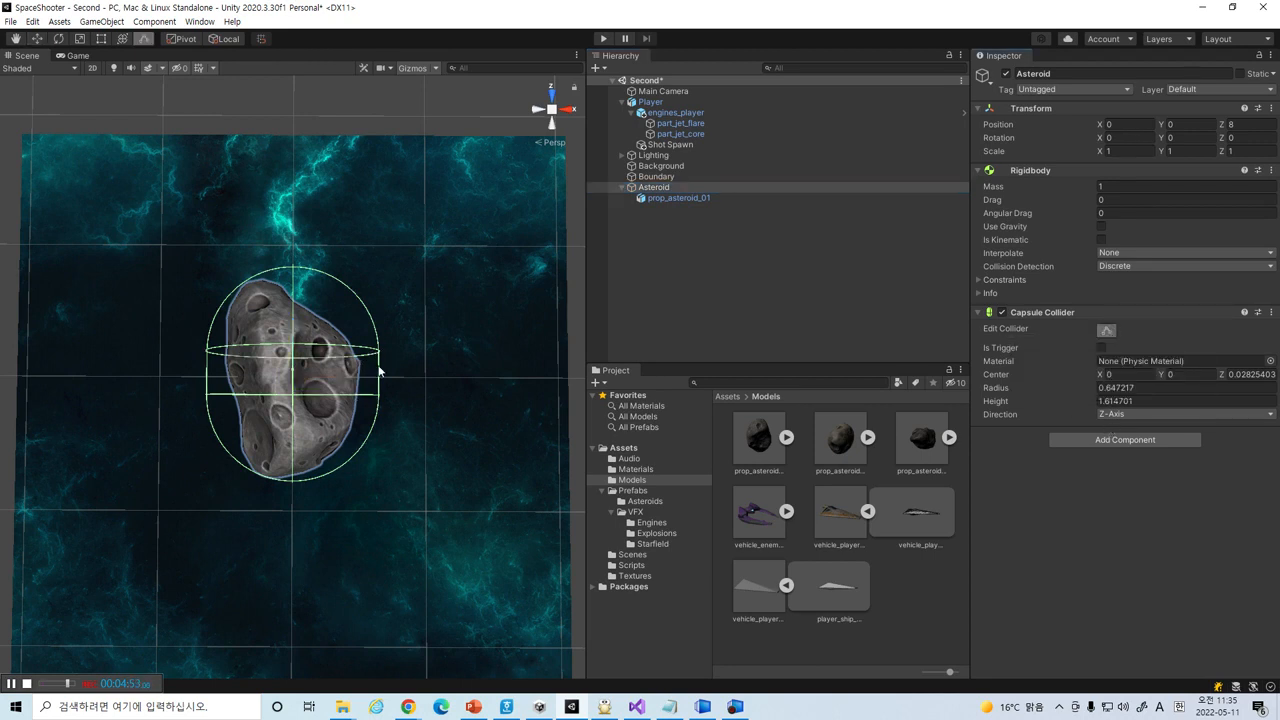
pyautogui.keyDown('alt'); pyautogui.moveTo(379, 400); pyautogui.dragTo(379, 277); pyautogui.keyUp('alt')
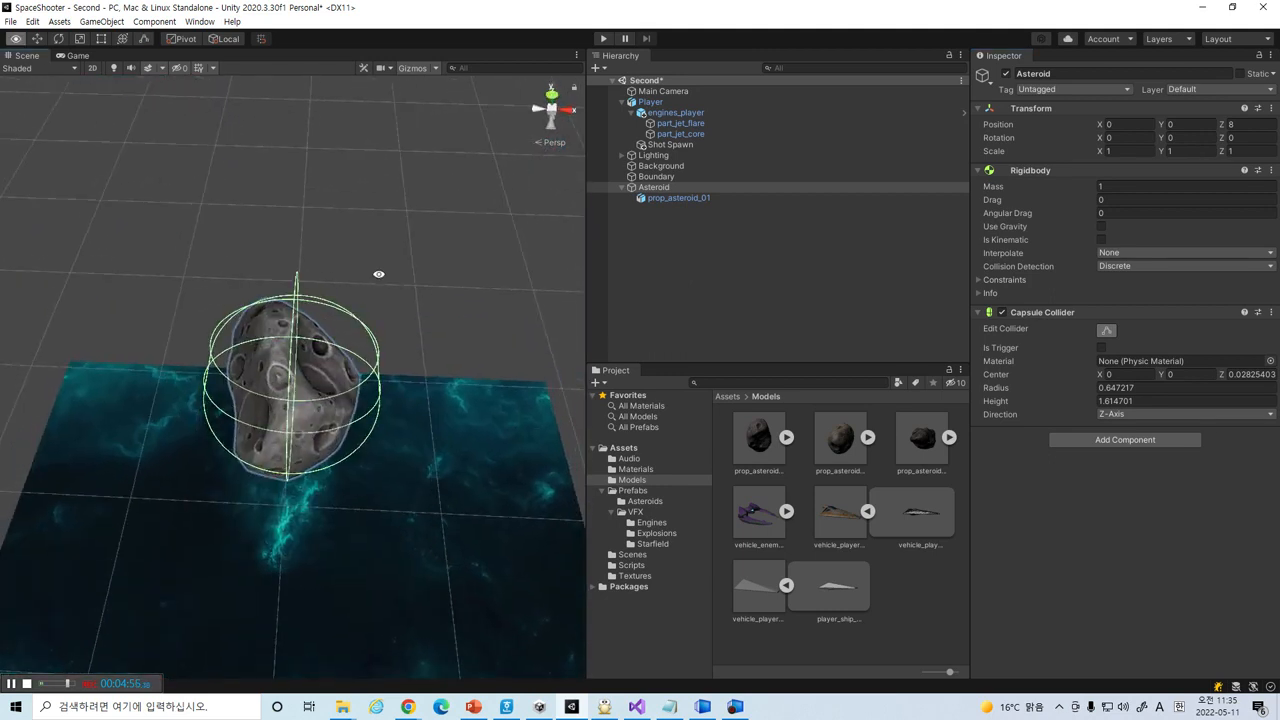
pyautogui.click(205, 391)
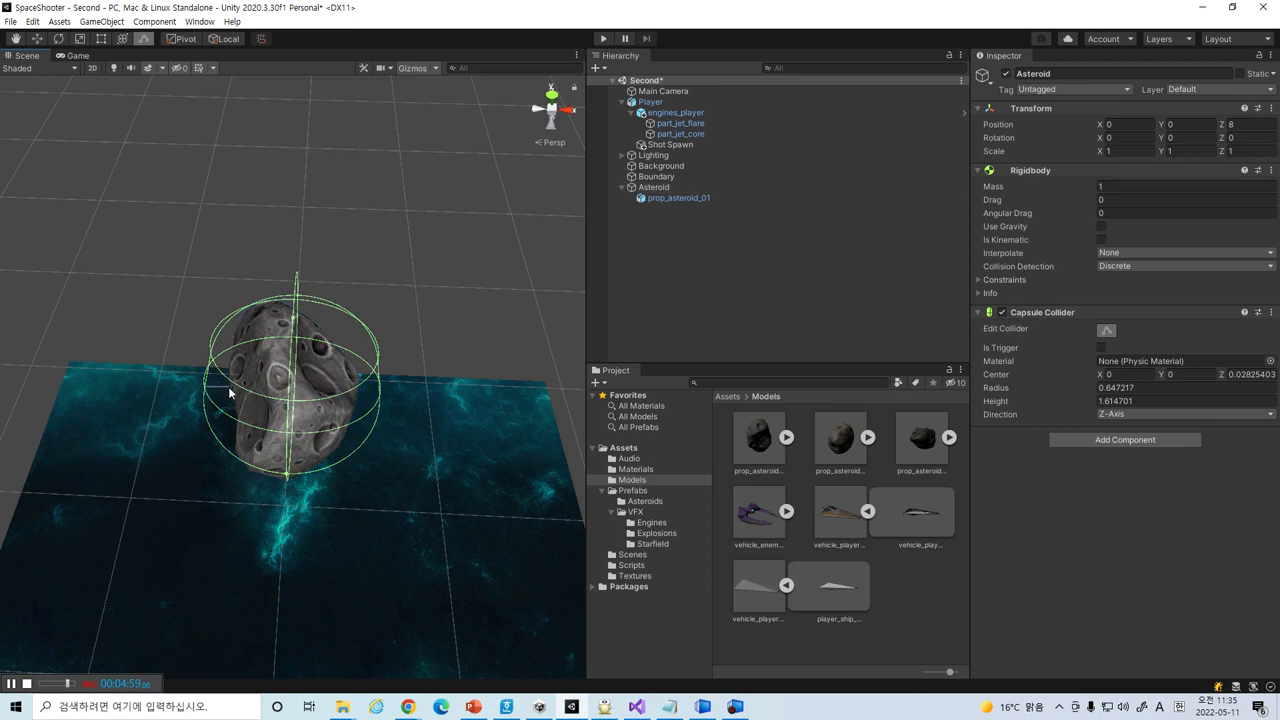
pyautogui.click(278, 388)
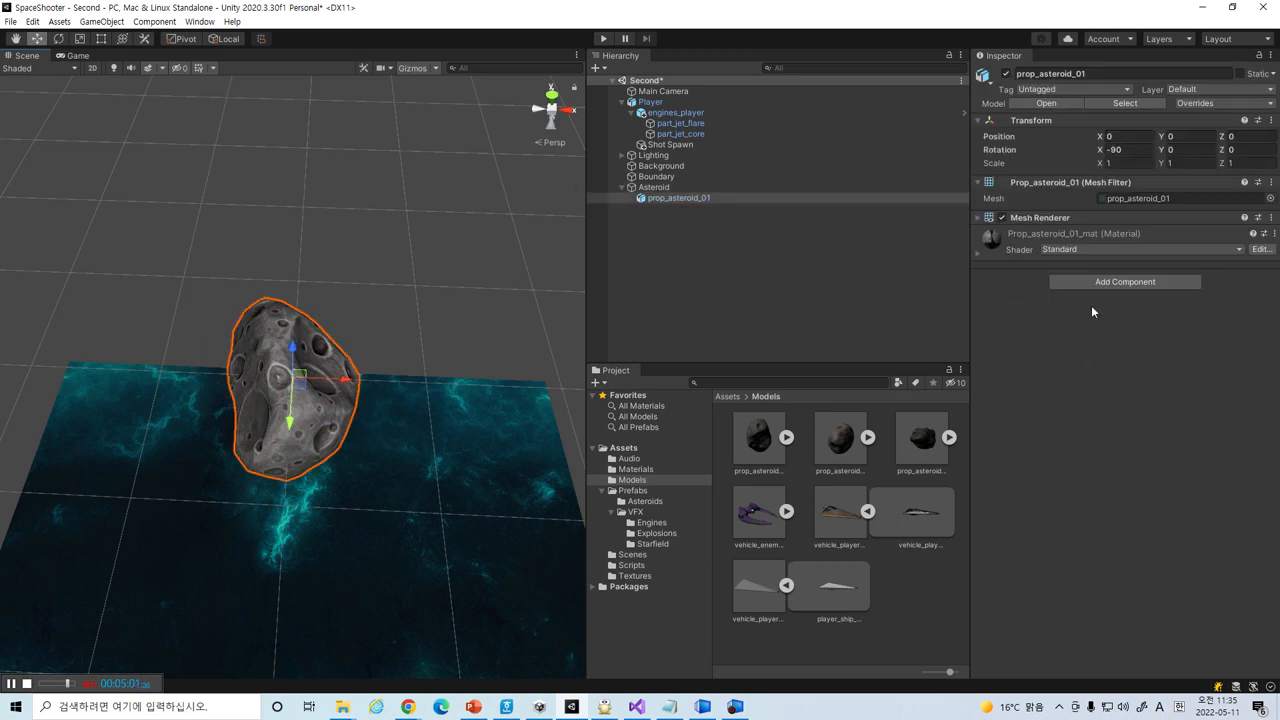
pyautogui.click(655, 187)
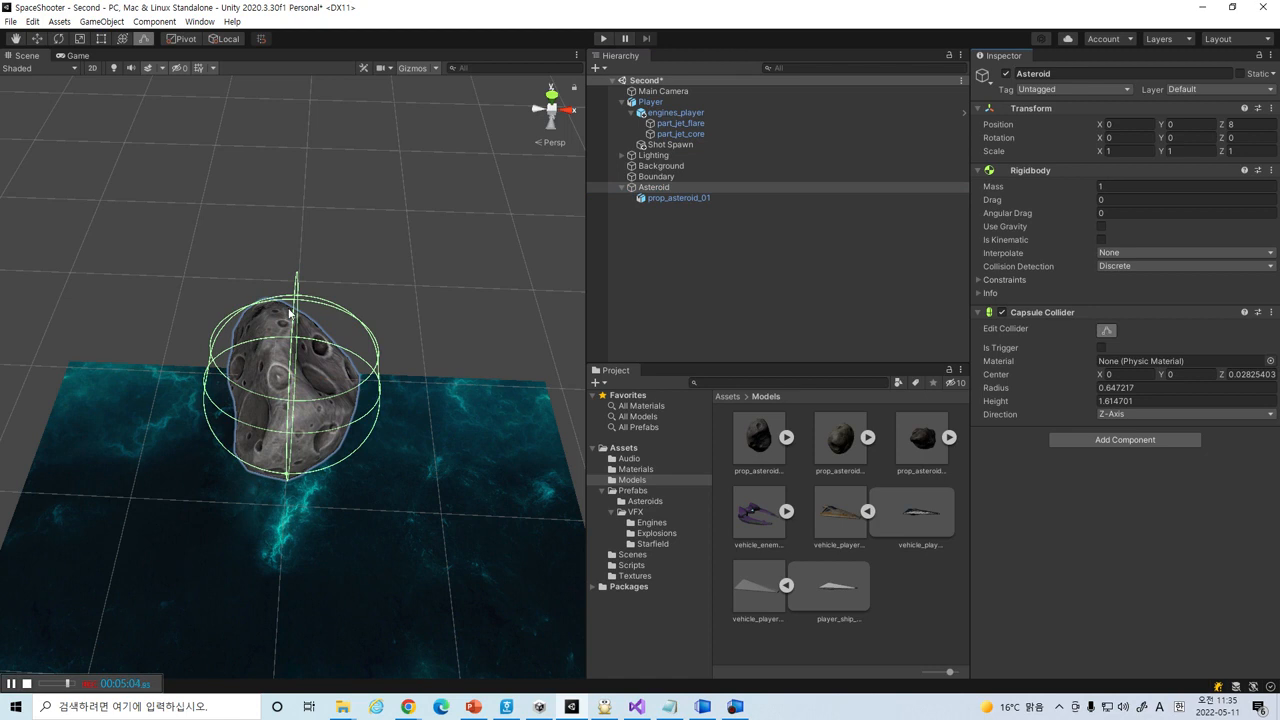
pyautogui.moveTo(293, 320)
pyautogui.mouseDown()
pyautogui.moveTo(287, 350)
pyautogui.moveTo(285, 332)
pyautogui.mouseUp()
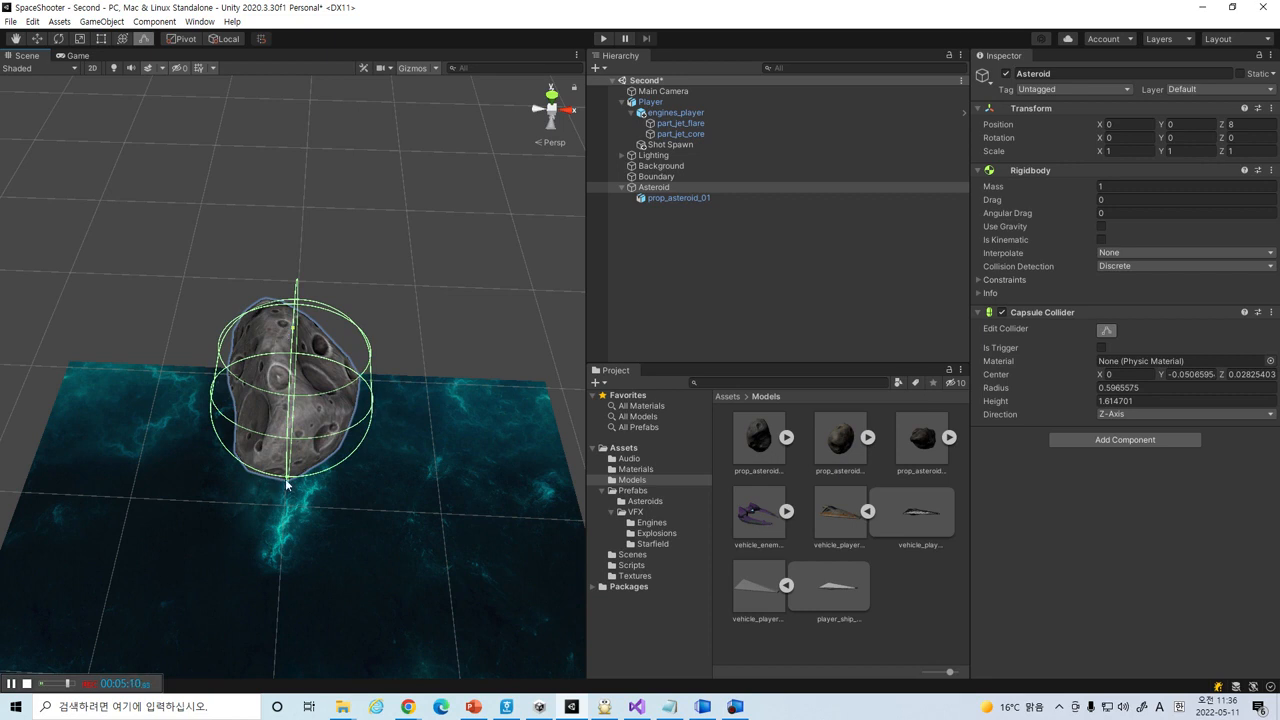
pyautogui.moveTo(285, 476); pyautogui.dragTo(283, 490)
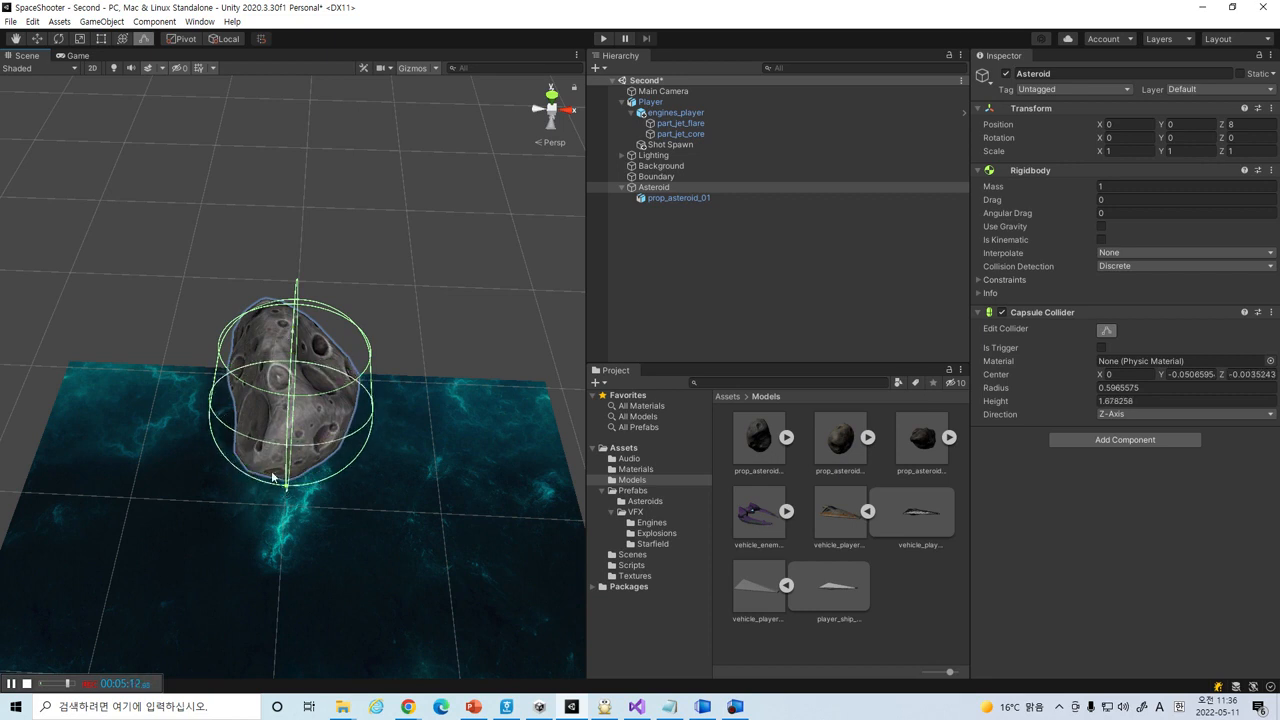
# - Enable Is Trigger on the Asteroid's Capsule Collider and consult the Creating Hazards slide in PowerPoint for the script instructions
pyautogui.keyDown('alt'); pyautogui.moveTo(212, 409); pyautogui.dragTo(354, 375); pyautogui.keyUp('alt')
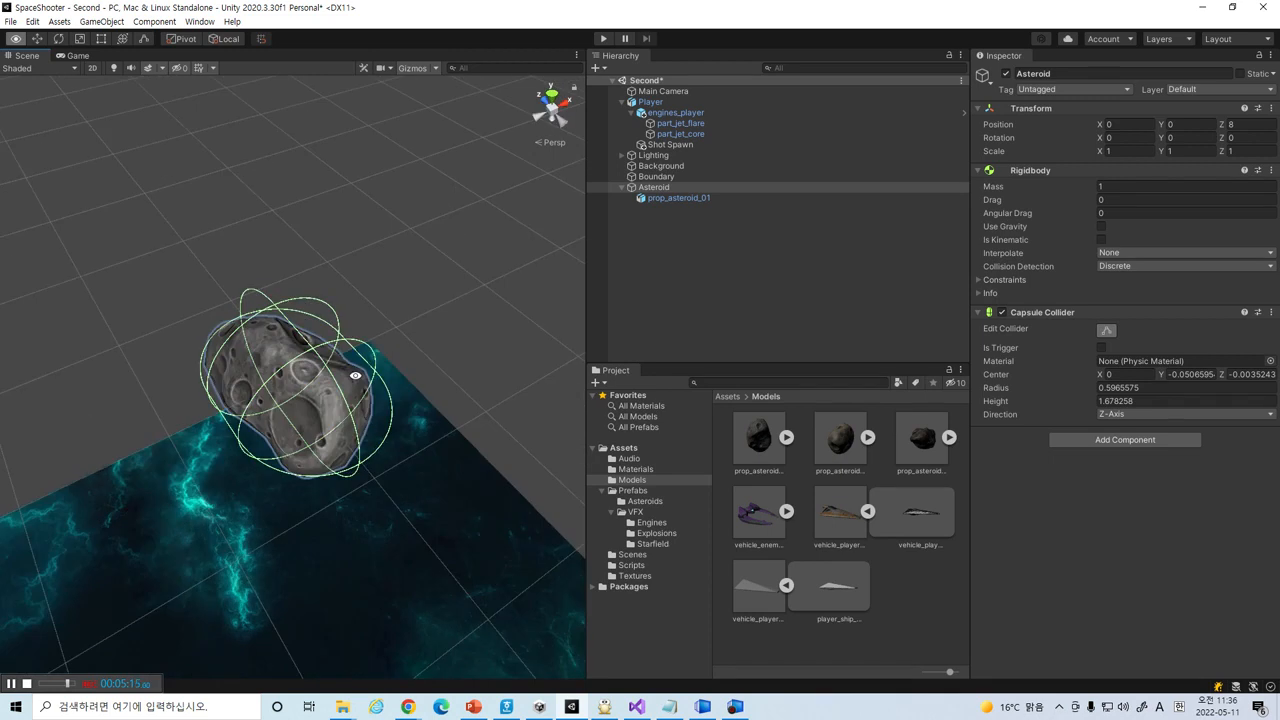
pyautogui.click(214, 406)
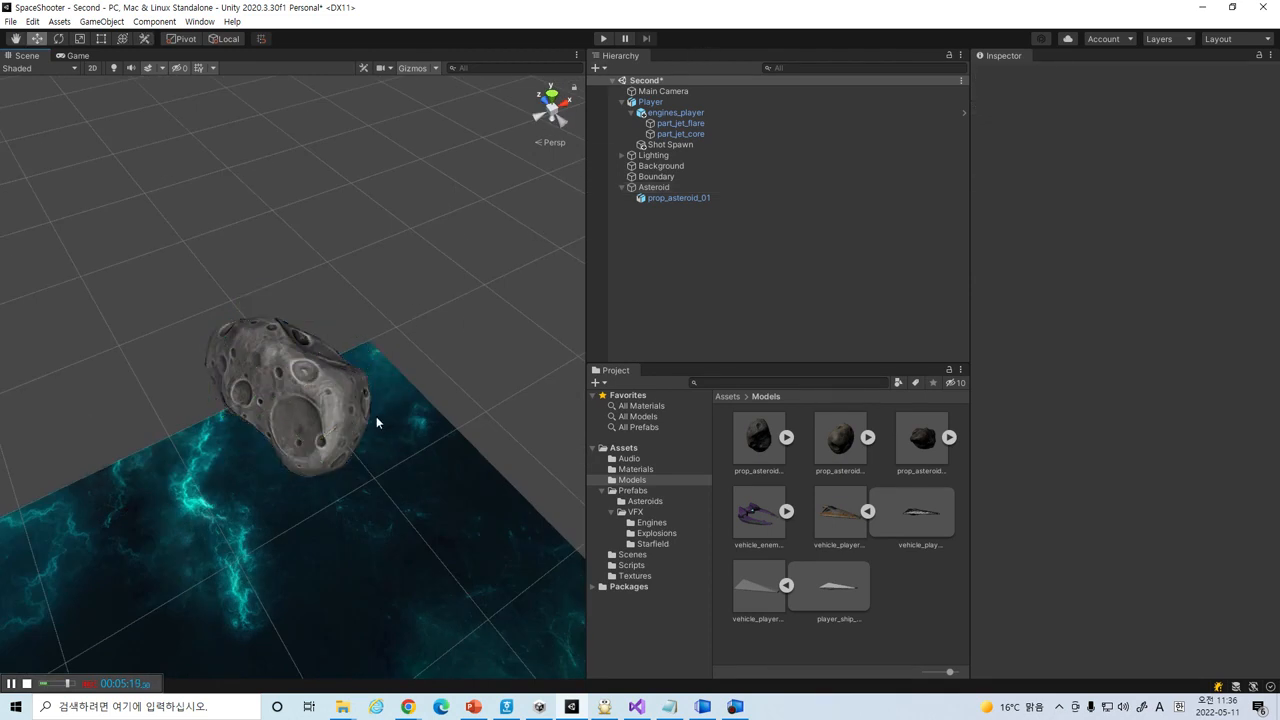
pyautogui.click(660, 187)
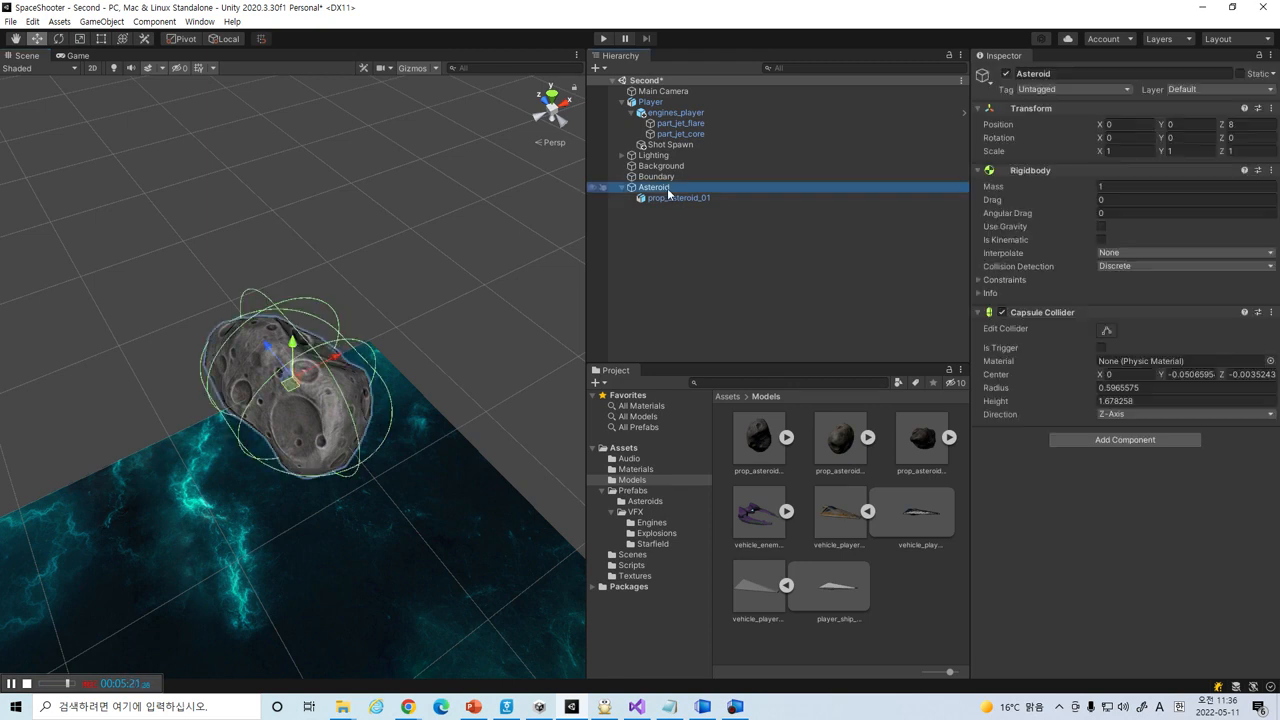
pyautogui.keyDown('alt'); pyautogui.moveTo(408, 390); pyautogui.dragTo(272, 504); pyautogui.keyUp('alt')
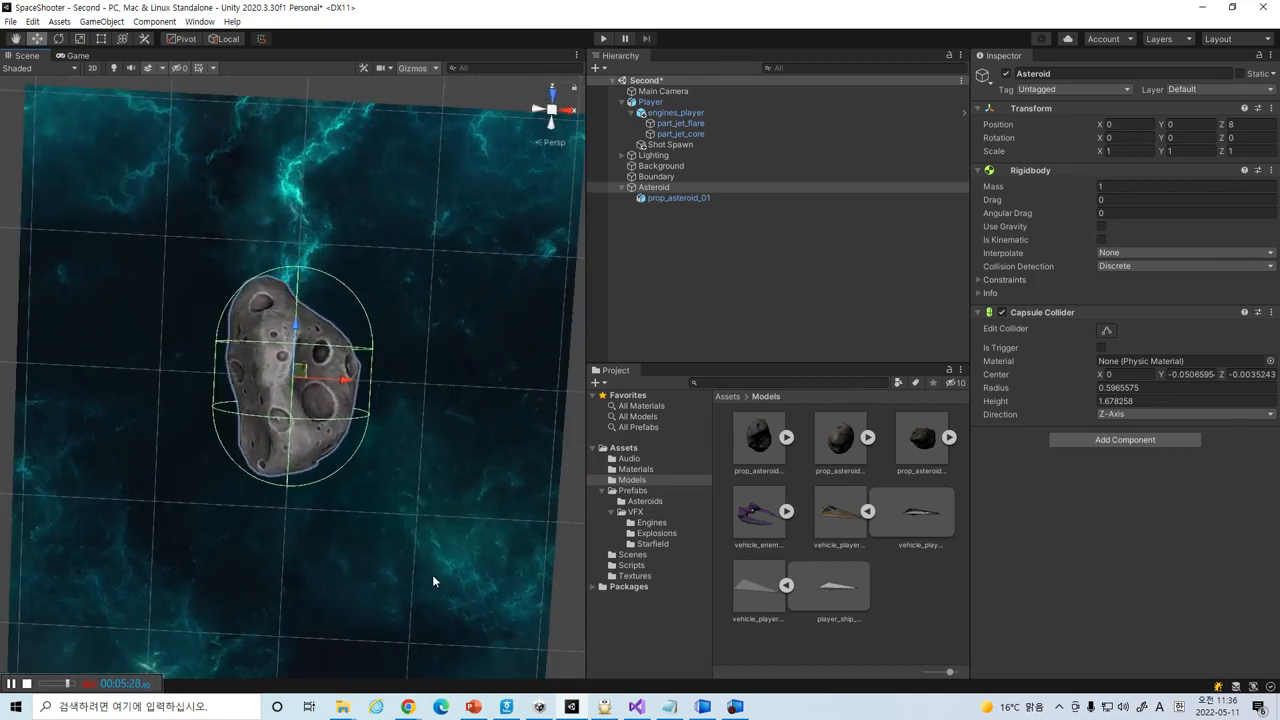
pyautogui.click(1105, 350)
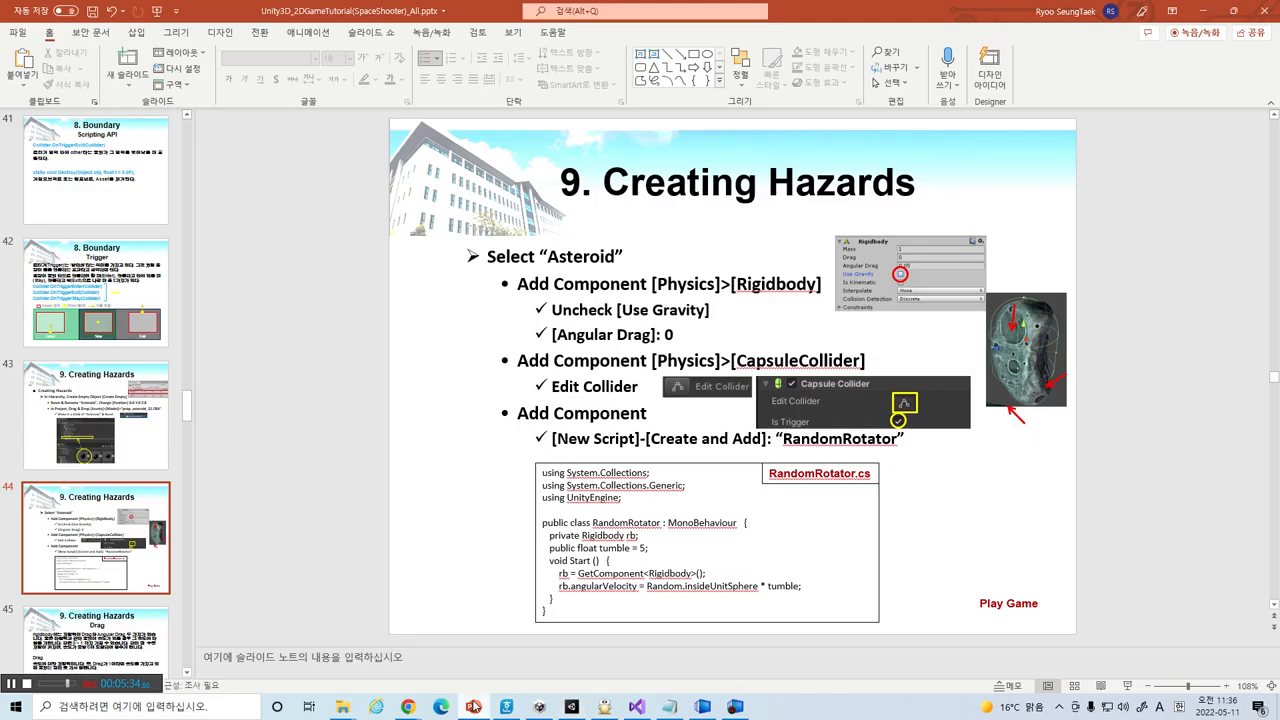
pyautogui.click(475, 706)
pyautogui.hotkey('alt', 'Tab')
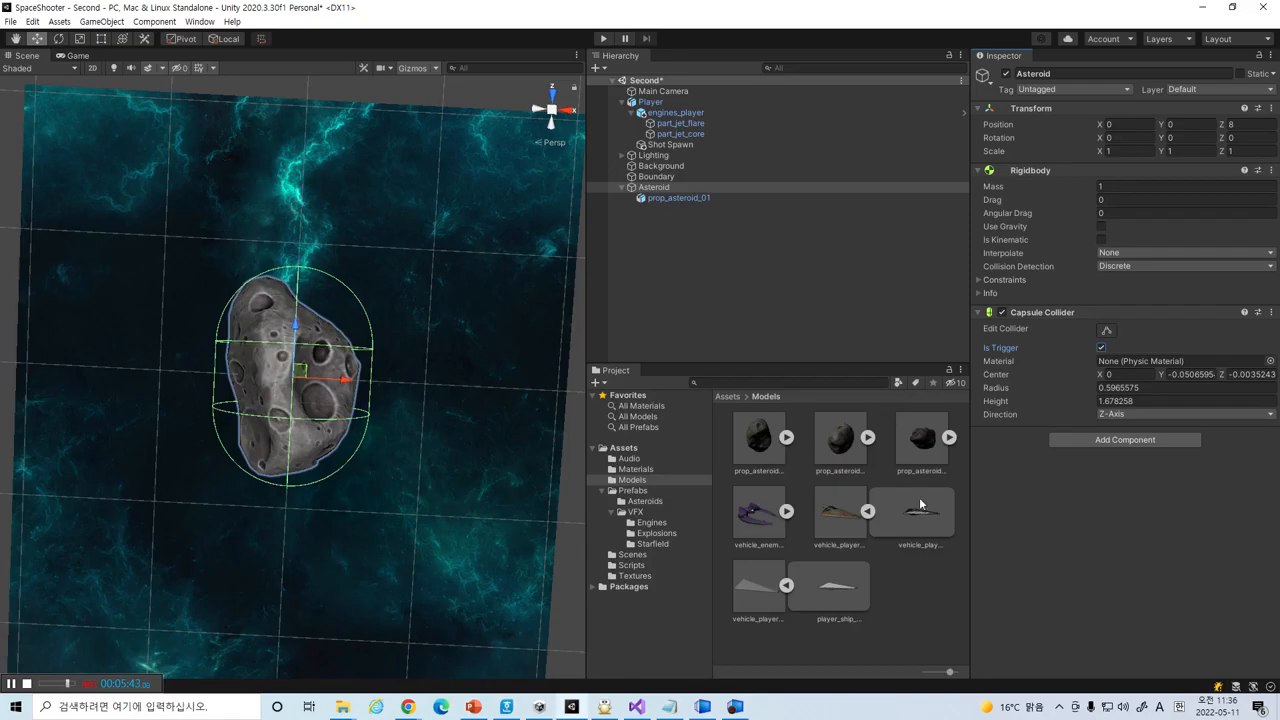
# - Create and add a new script named RandomRotator to the Asteroid in Unity, and check its code on the PowerPoint slide
pyautogui.click(1116, 440)
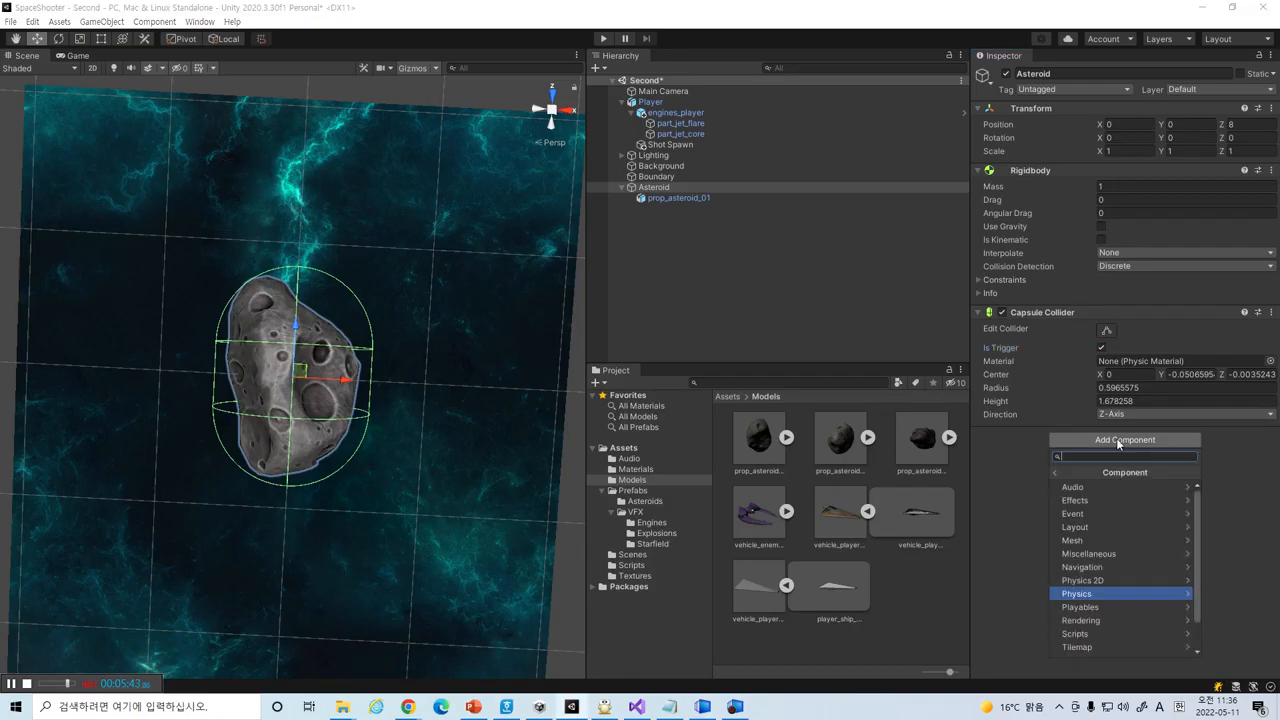
pyautogui.click(650, 188)
pyautogui.click(1116, 440)
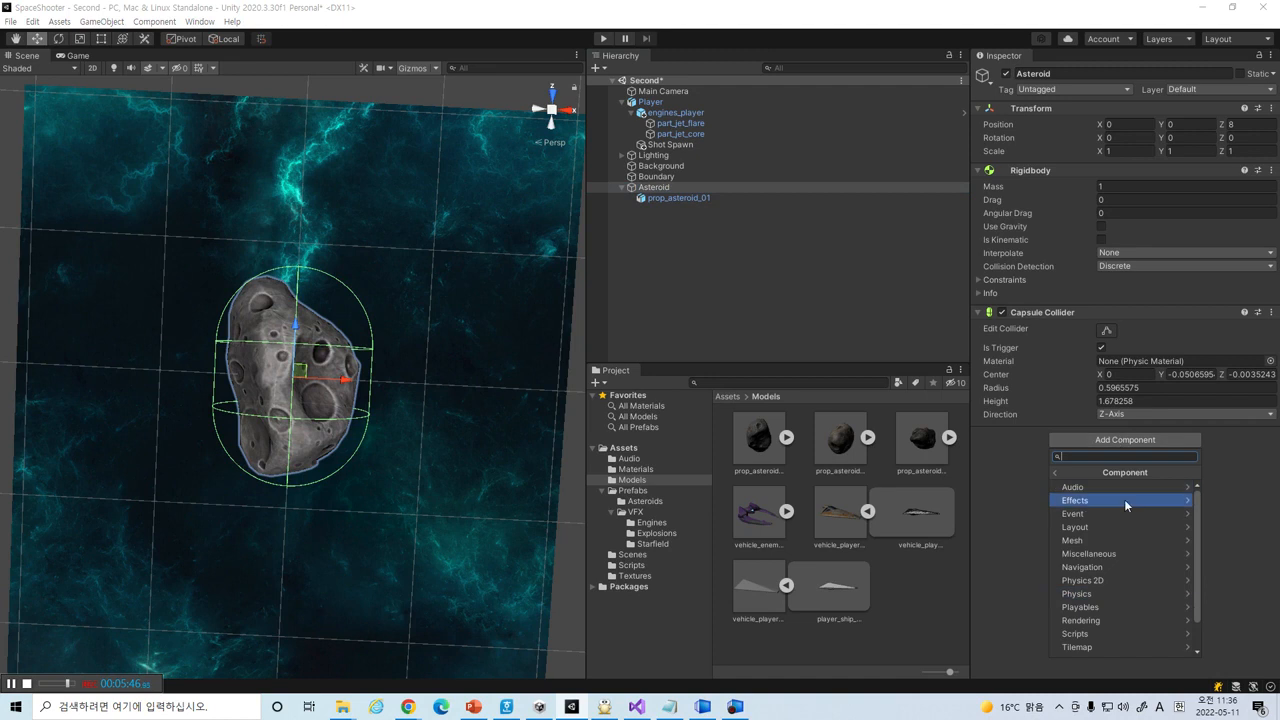
pyautogui.scroll(-1, 1128, 540)
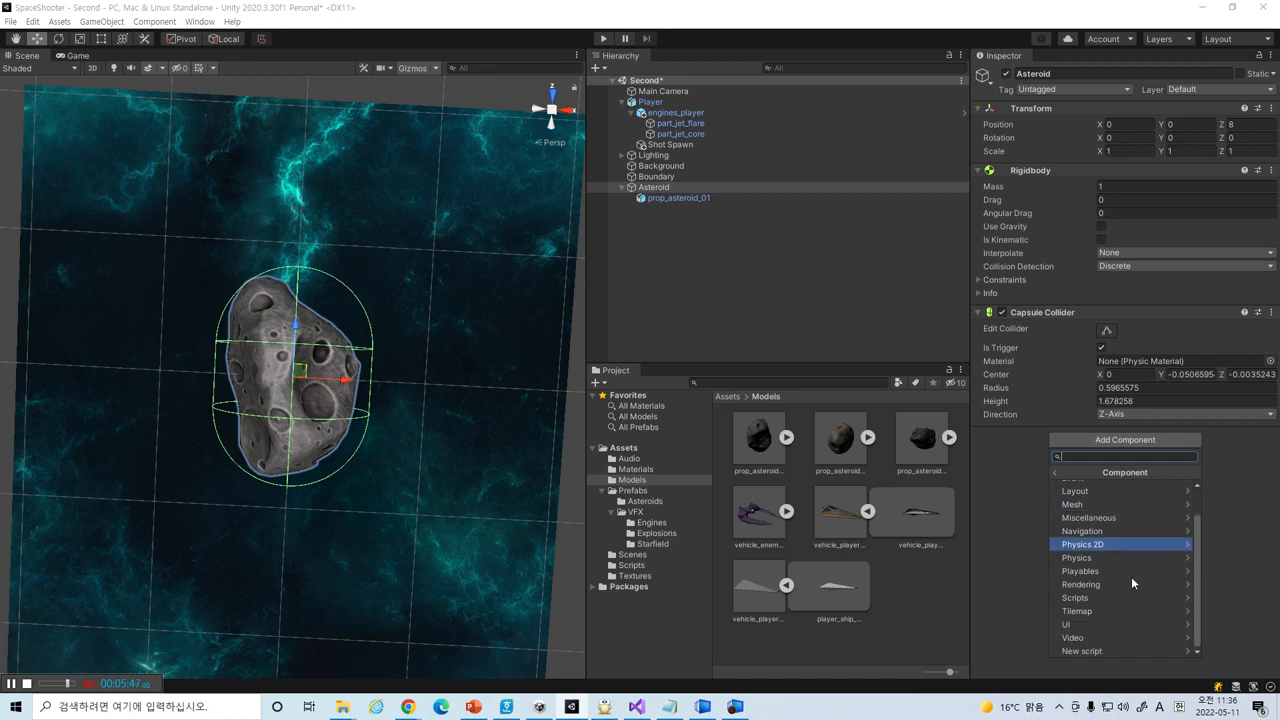
pyautogui.click(1112, 654)
pyautogui.write('Ra')
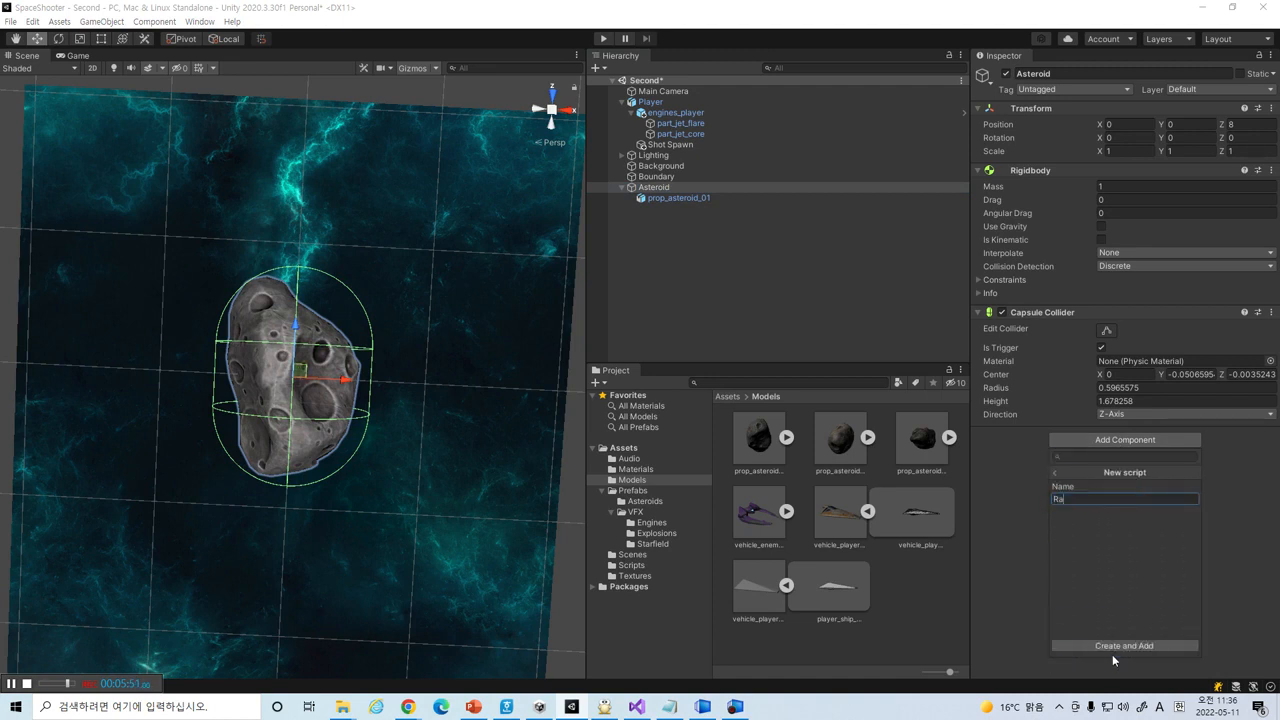
pyautogui.write('ndomRotator')
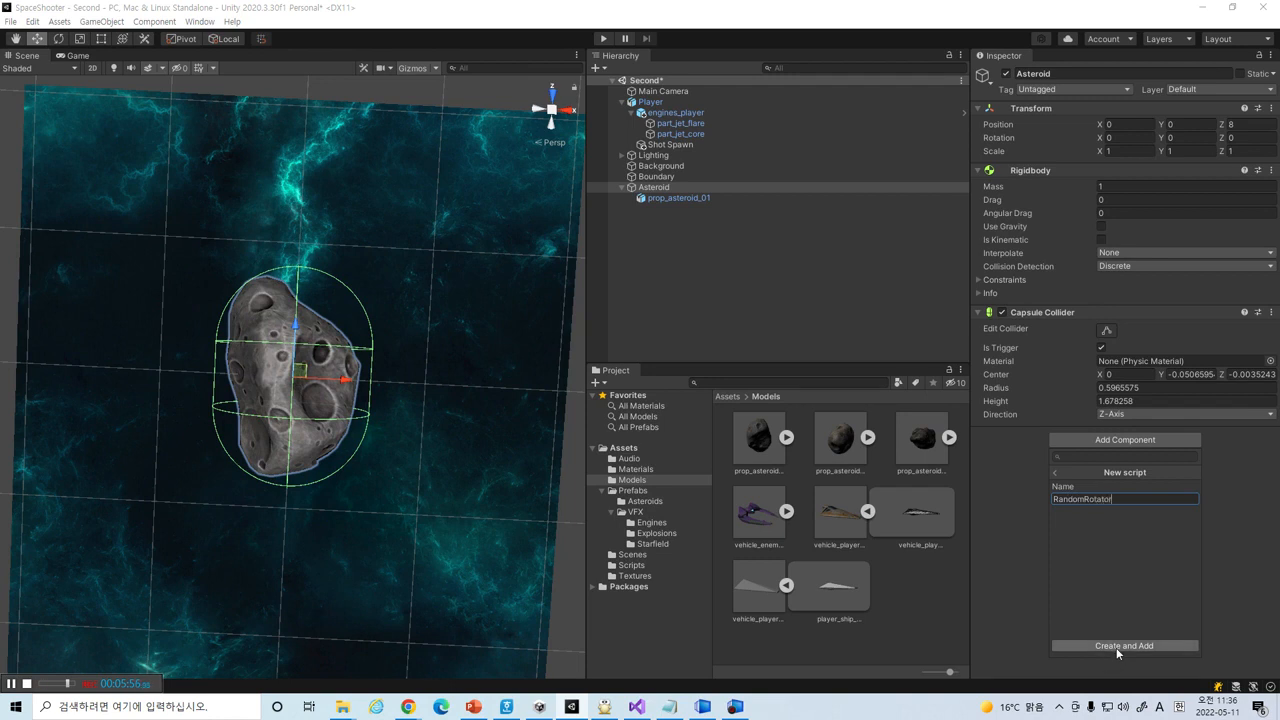
pyautogui.click(1117, 647)
pyautogui.hotkey('alt', 'Tab')
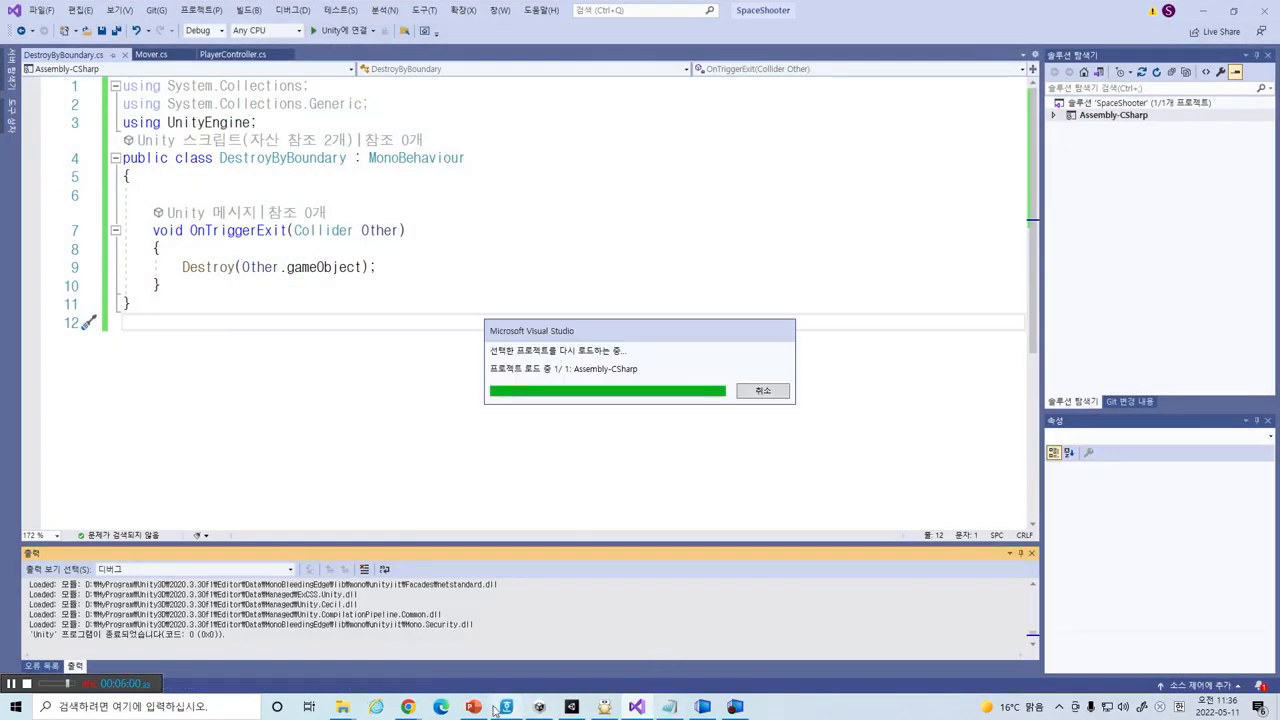
pyautogui.click(473, 707)
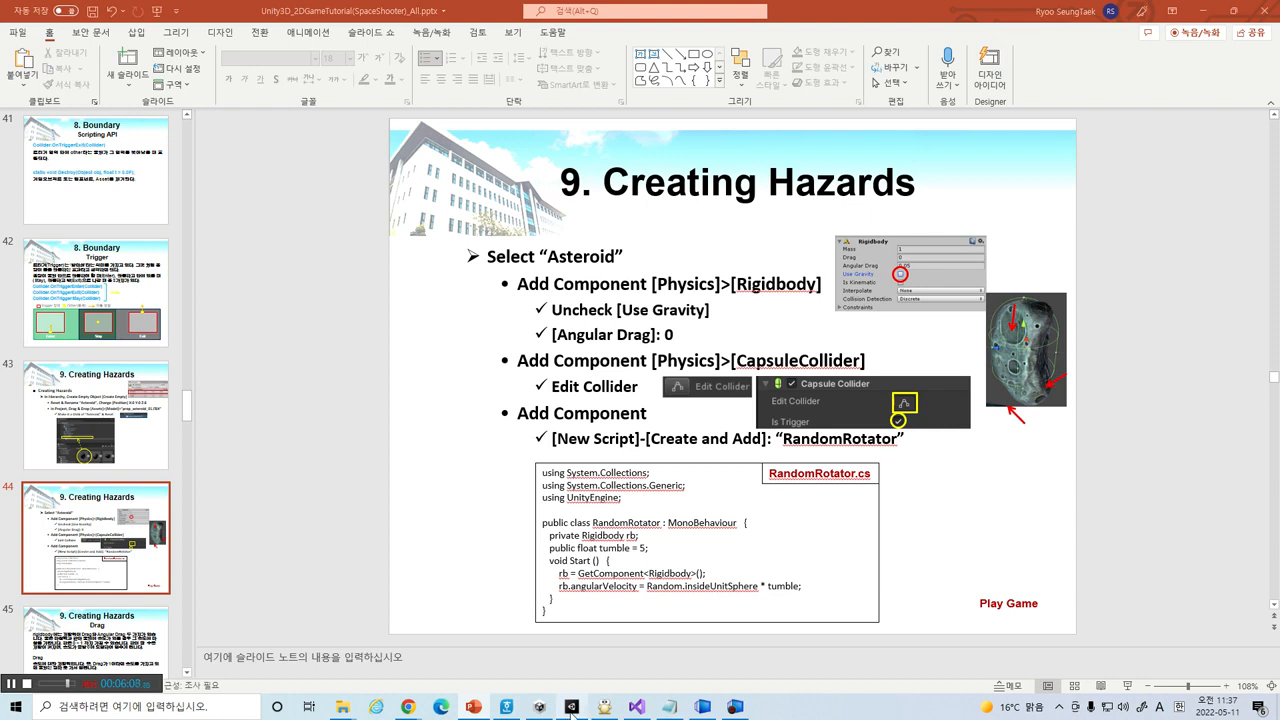
pyautogui.click(571, 706)
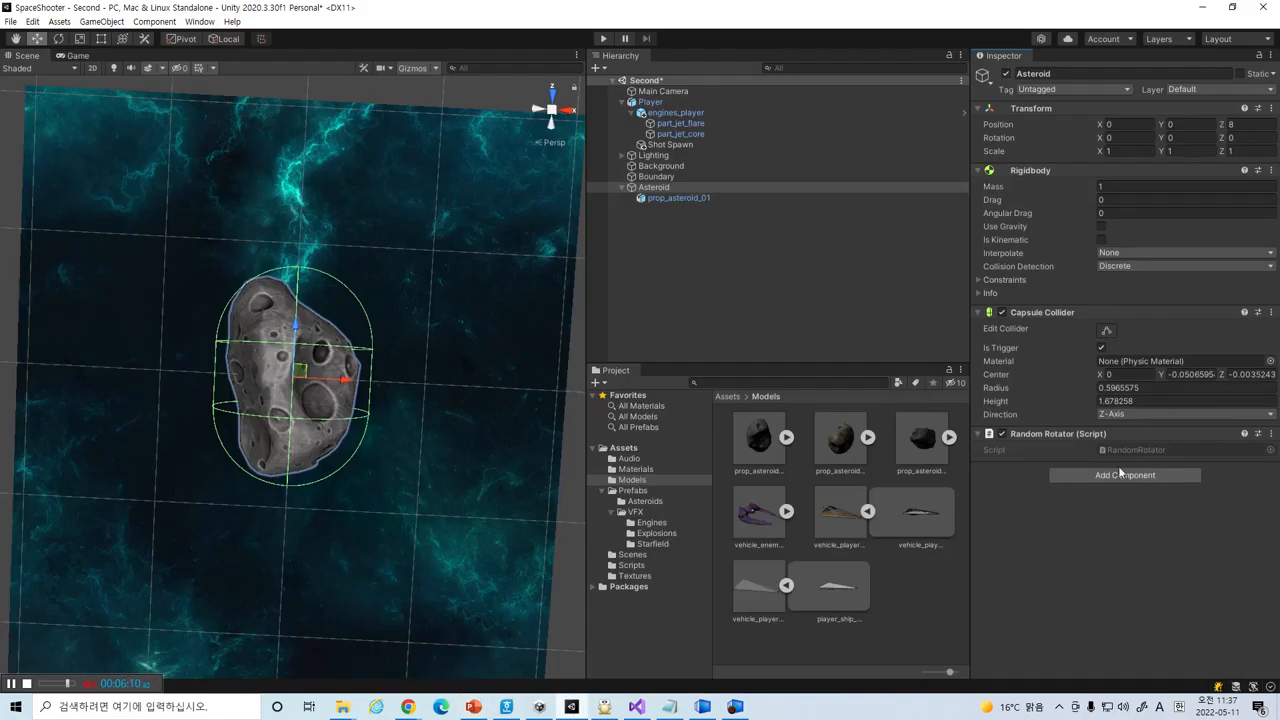
# - Move the RandomRotator script from the Assets root into the Scripts folder and open that folder
pyautogui.click(636, 449)
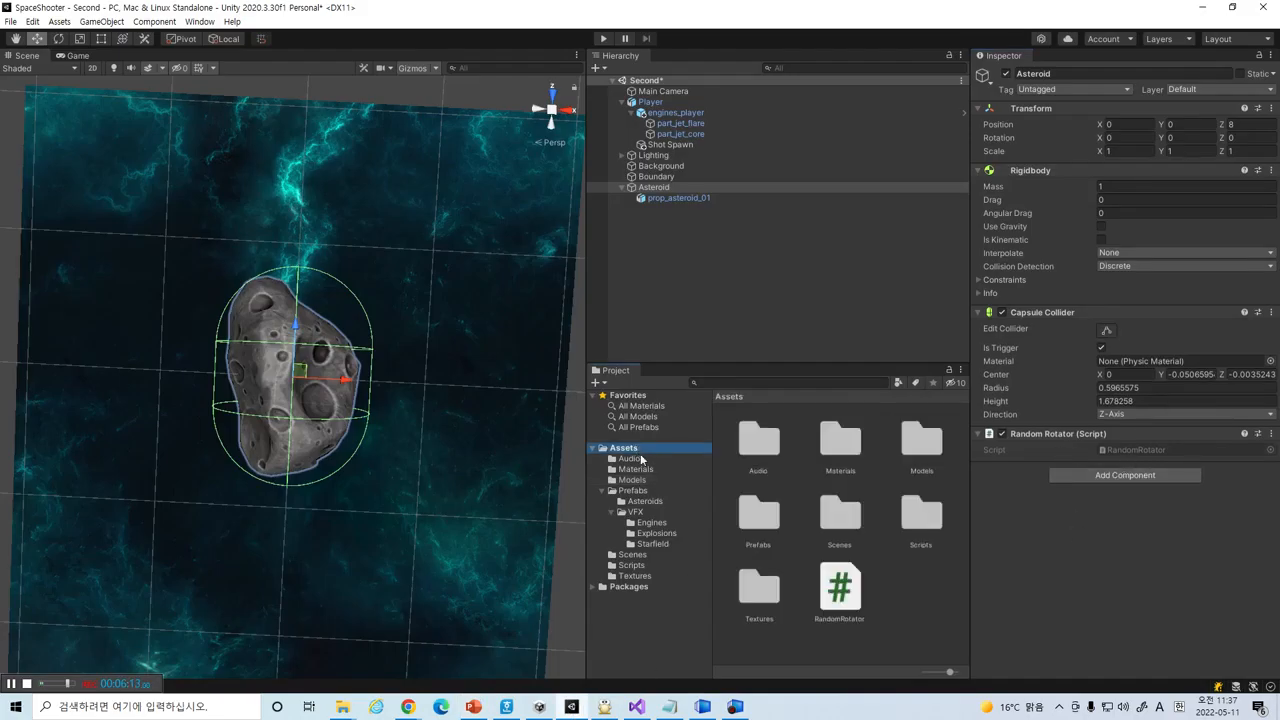
pyautogui.moveTo(836, 598); pyautogui.dragTo(927, 524)
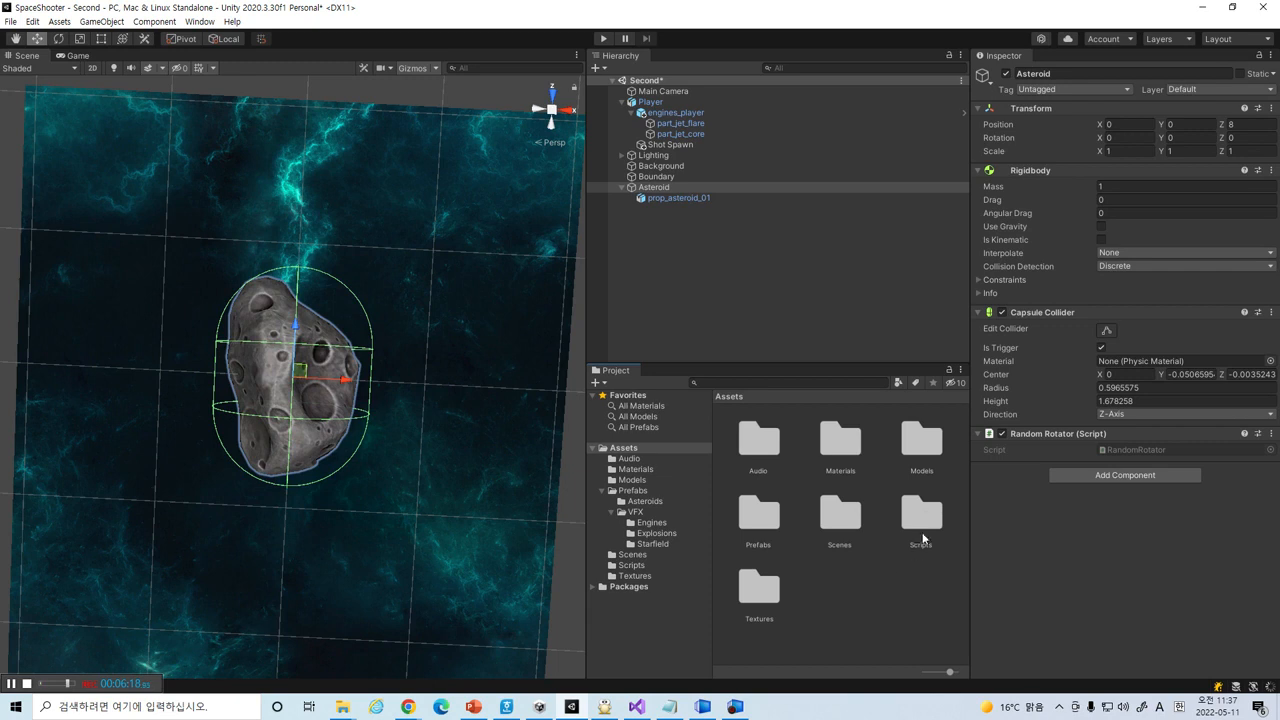
pyautogui.click(922, 525)
pyautogui.doubleClick(922, 525)
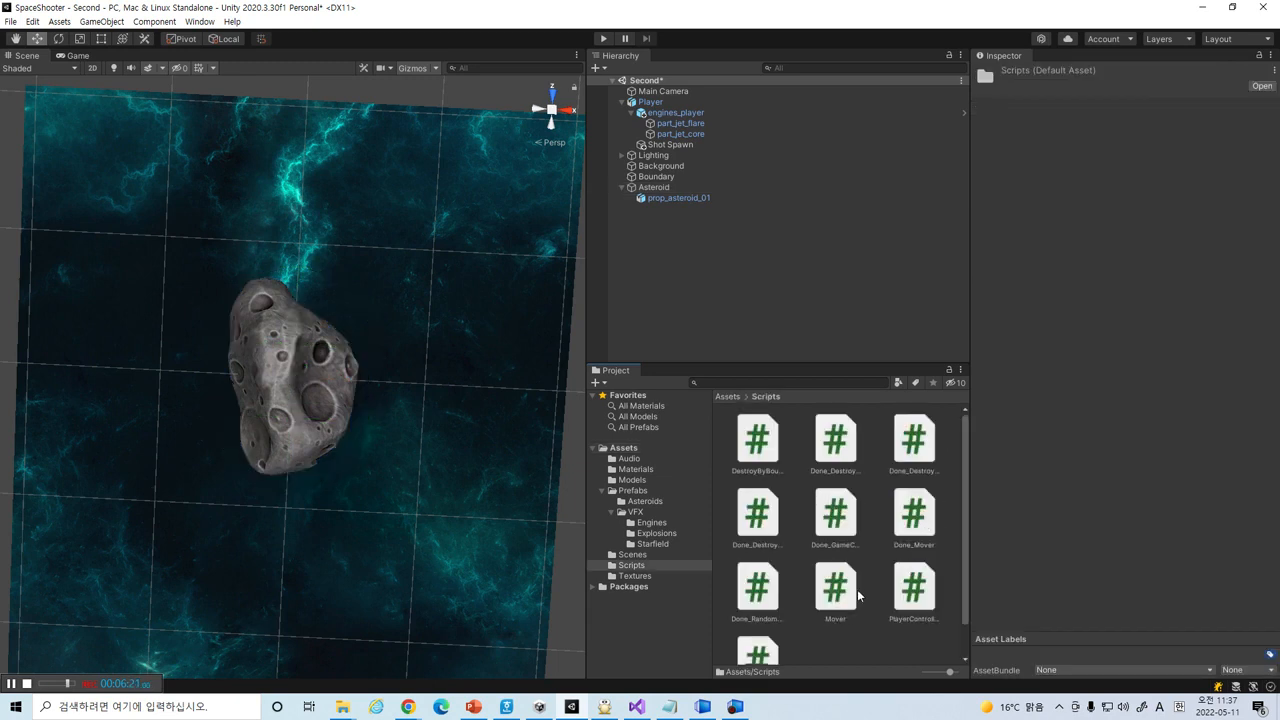
# - Open the RandomRotator script in Visual Studio and select all of the RandomRotator.cs code on the Creating Hazards slide in PowerPoint for copying
pyautogui.scroll(-2, 857, 589)
pyautogui.doubleClick(762, 622)
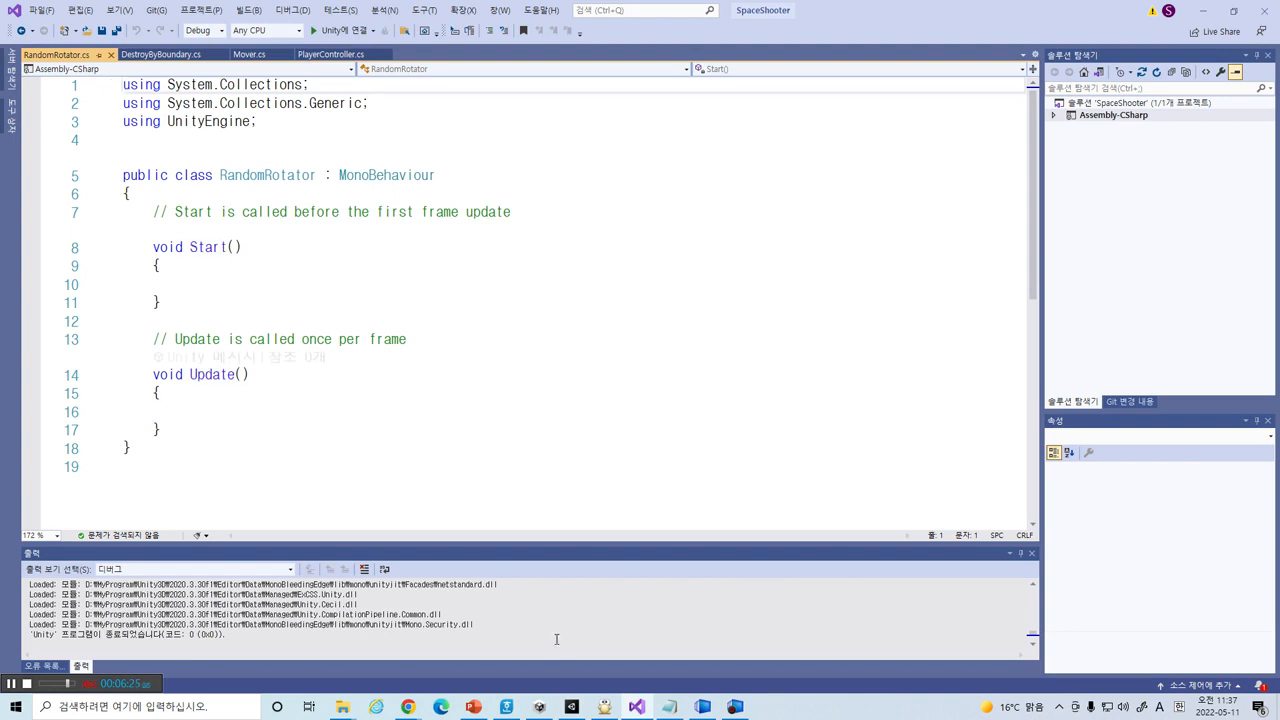
pyautogui.click(474, 707)
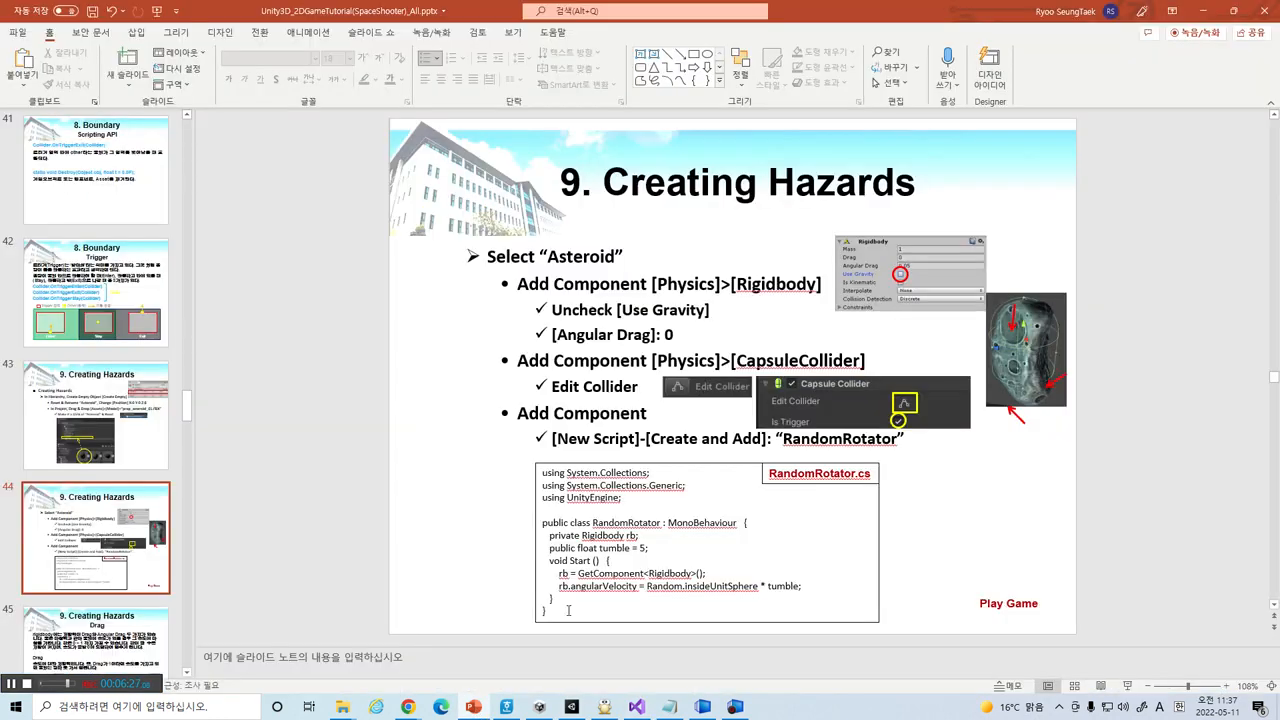
pyautogui.click(604, 523)
pyautogui.hotkey('ctrl', 'a')
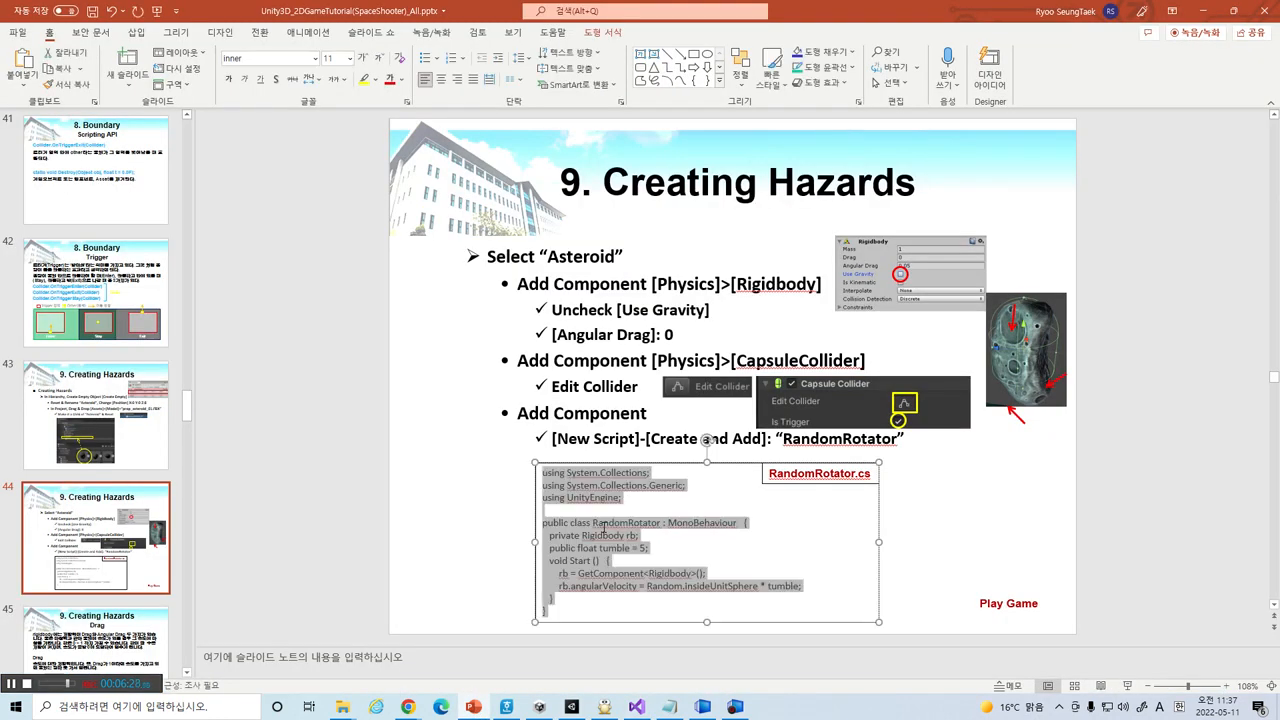
# - Replace the whole RandomRotator script in Visual Studio with the slide's code, including public float tumble = 5, and build it
pyautogui.hotkey('alt', 'Tab')
pyautogui.click(364, 340)
pyautogui.hotkey('ctrl', 'a')
pyautogui.write('using System.Collections; using System.Collections.Generic; using UnityEngine;  public class RandomRotator : MonoBehaviour {     private Rigidbody rb;     public float tumble = 5;     void Start()     {         rb = GetComponent<Rigidbody>();         rb.angularVelocity = Random.insideUnitSphere * tumble;     } }')
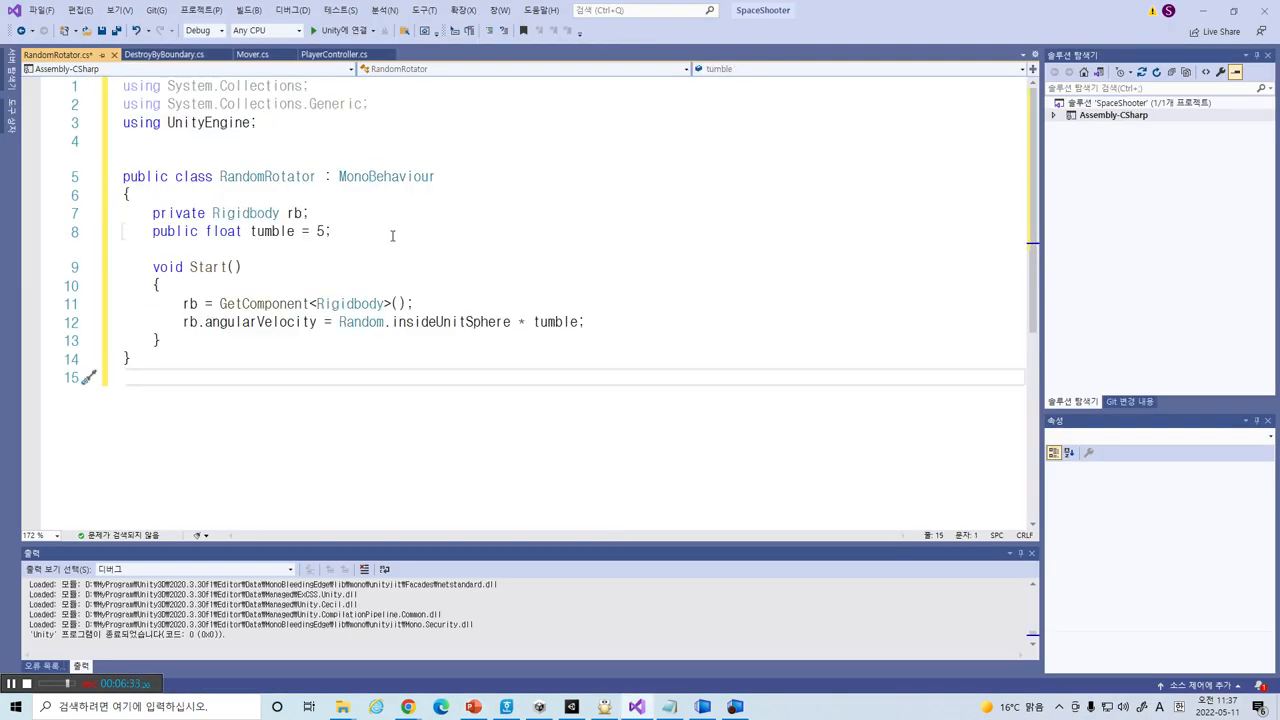
pyautogui.press('F5')
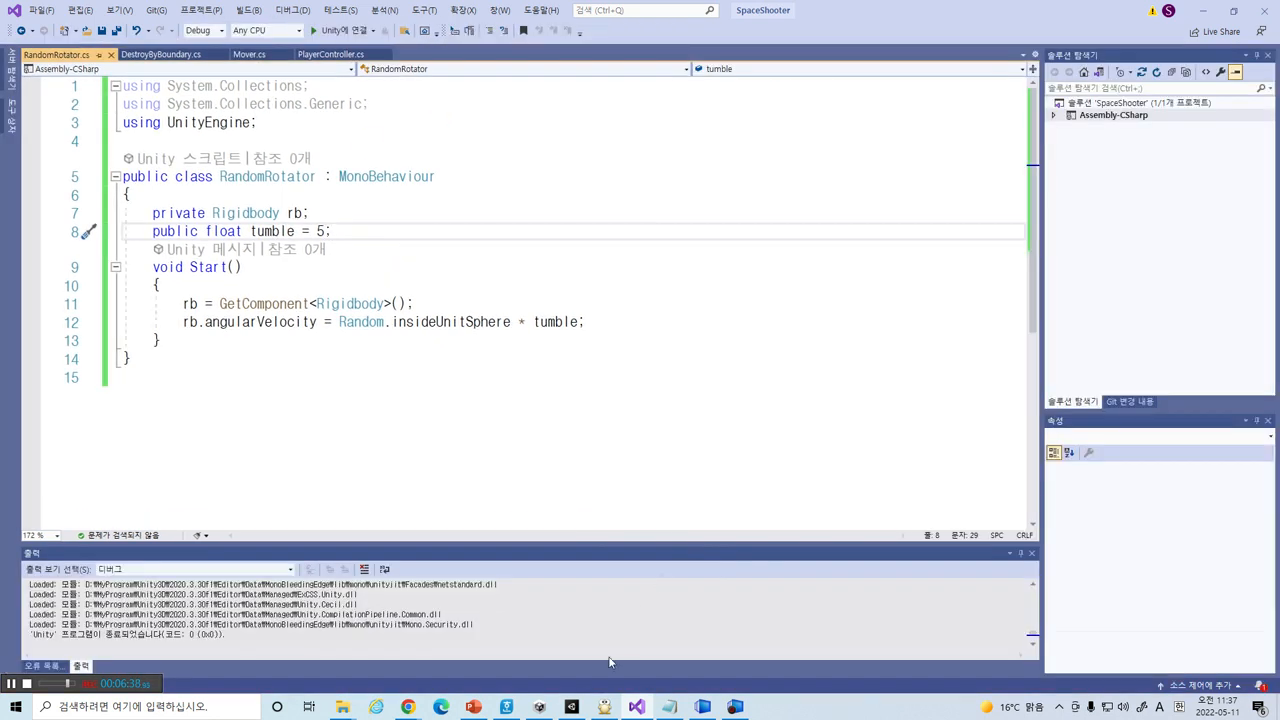
# - Switch to Unity, play the scene to test the asteroid's tumbling, inspect the Asteroid's Random Rotator component, and stop the game
pyautogui.click(571, 706)
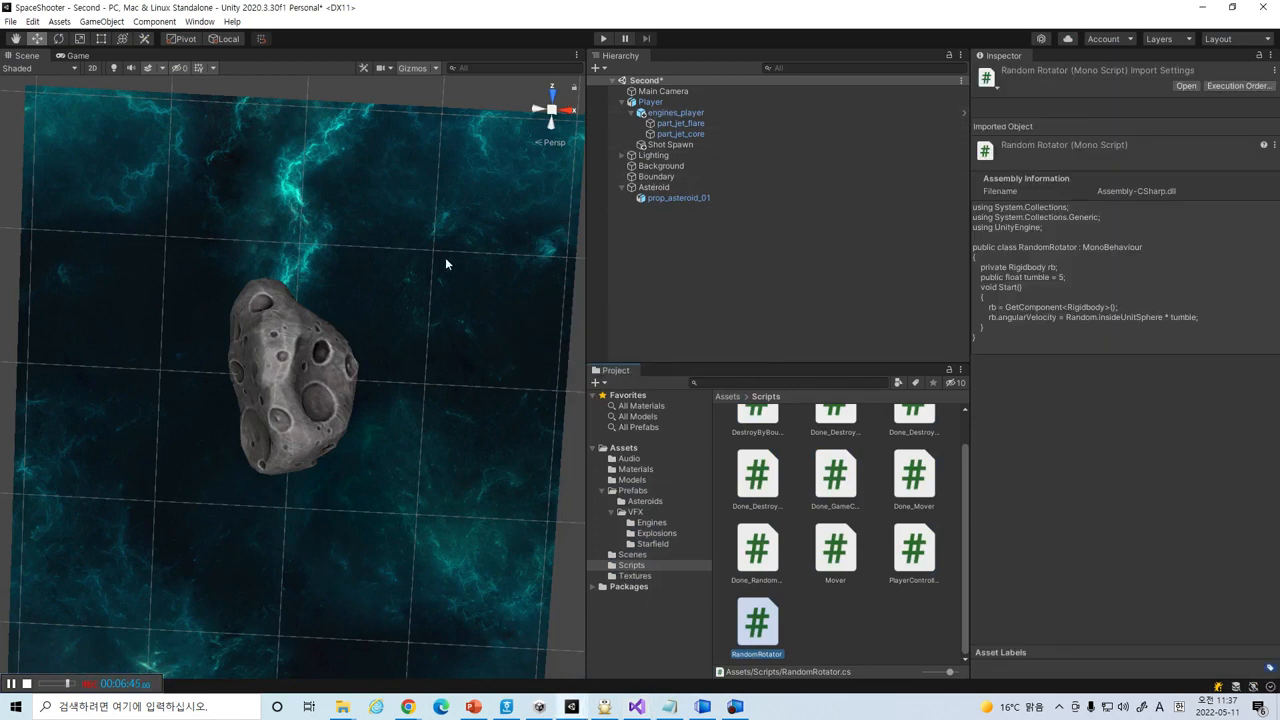
pyautogui.scroll(-3, 446, 258)
pyautogui.scroll(-4, 444, 258)
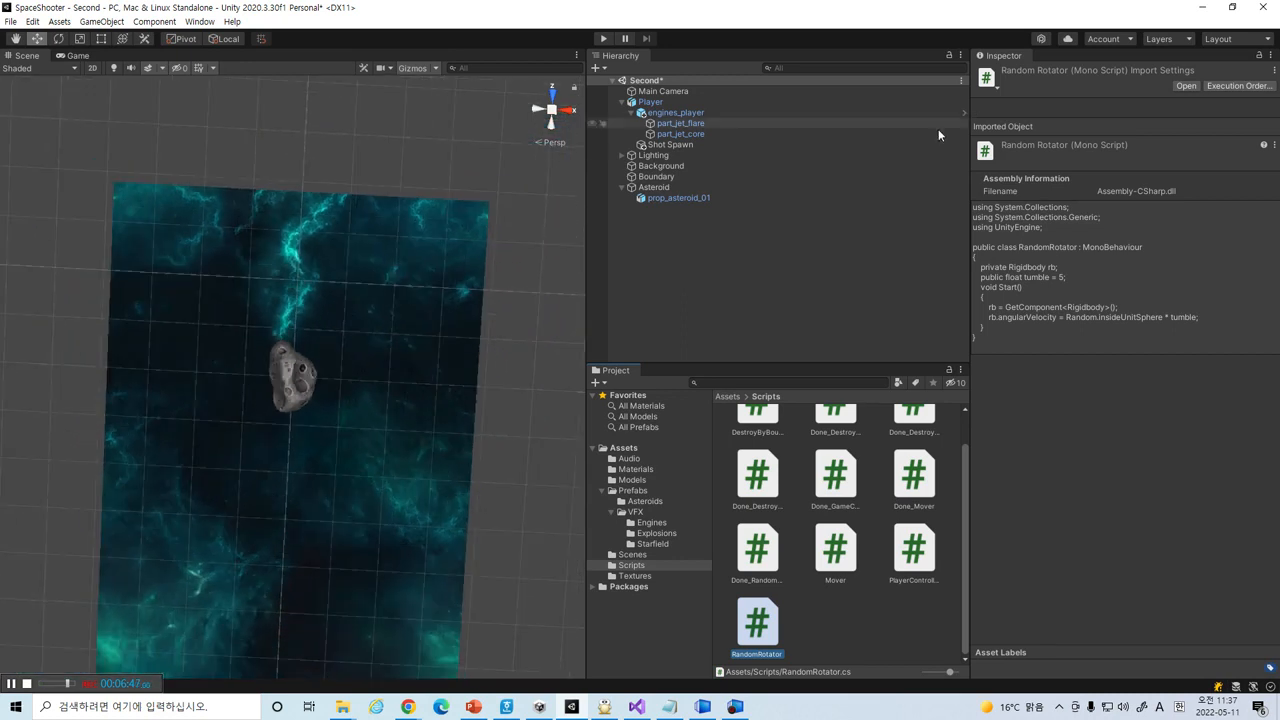
pyautogui.doubleClick(739, 99)
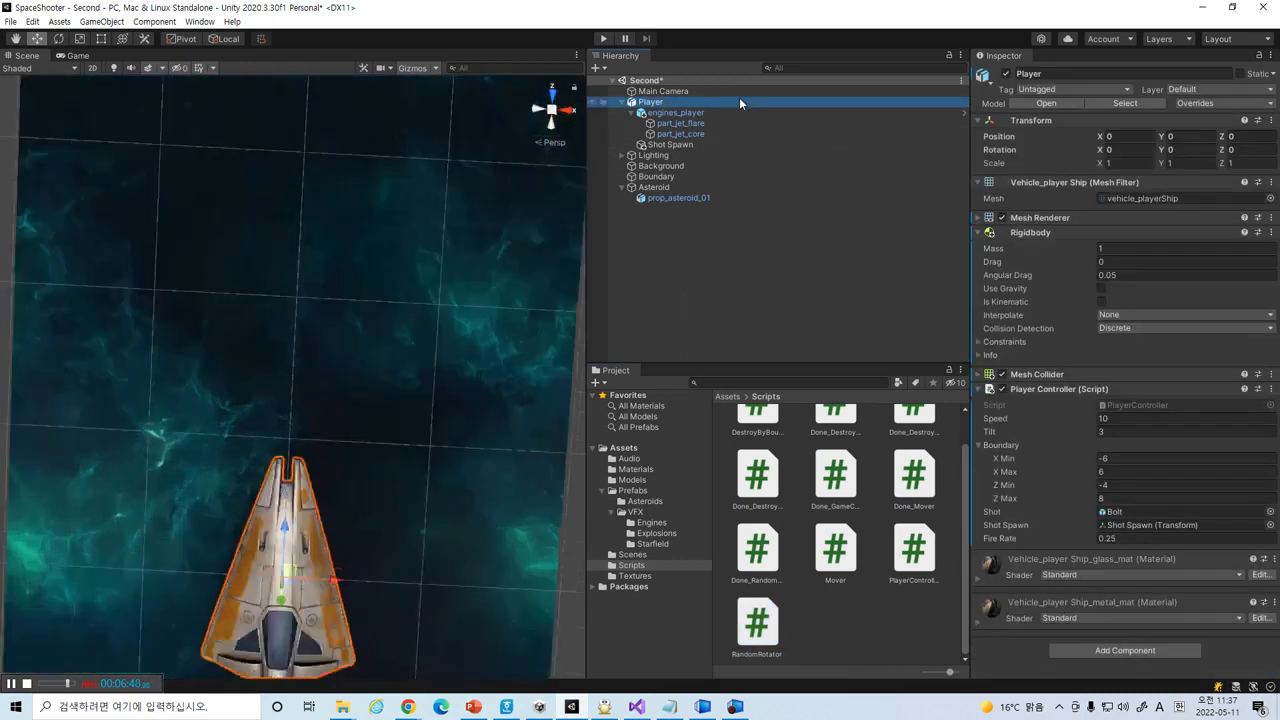
pyautogui.scroll(-4, 388, 289)
pyautogui.click(604, 39)
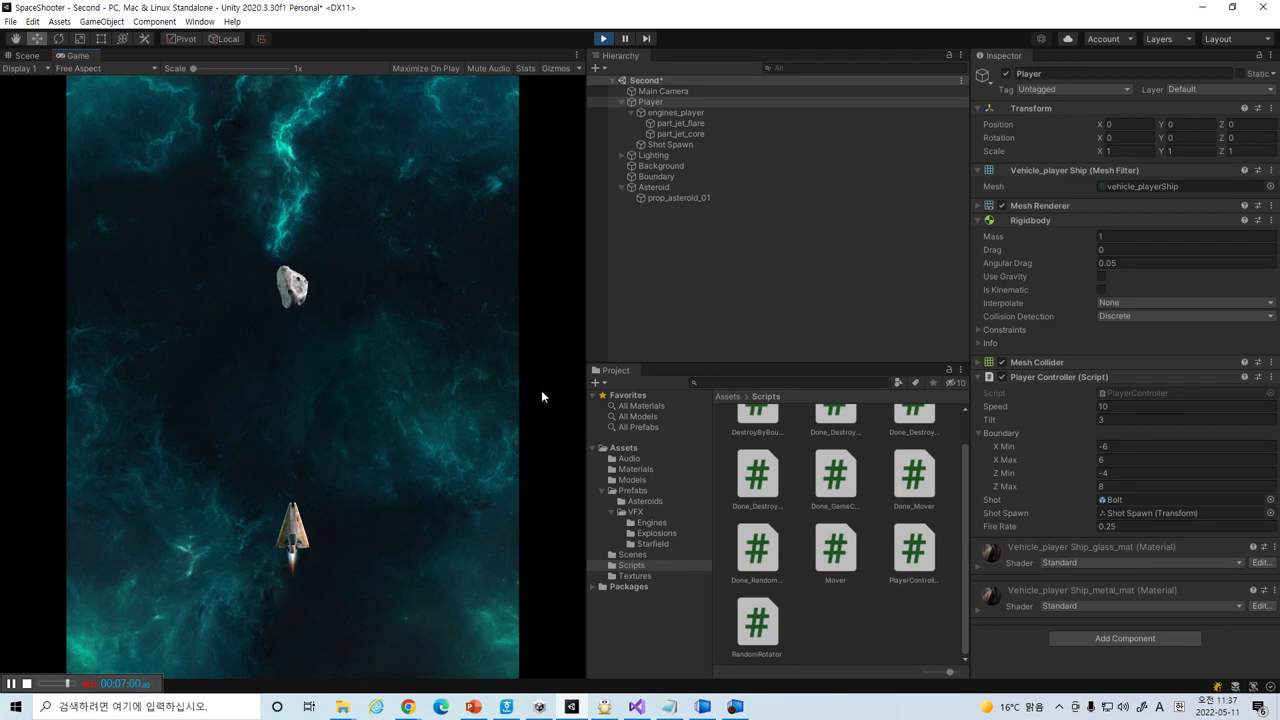
pyautogui.click(694, 187)
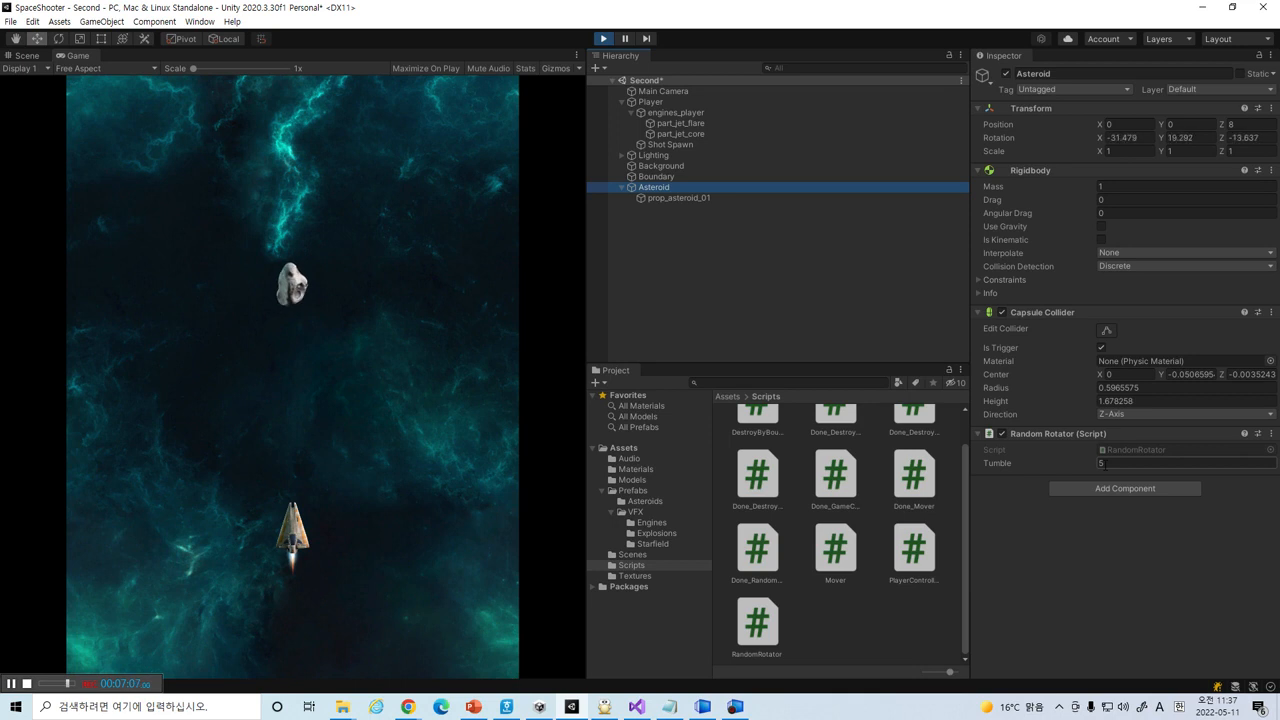
pyautogui.click(604, 43)
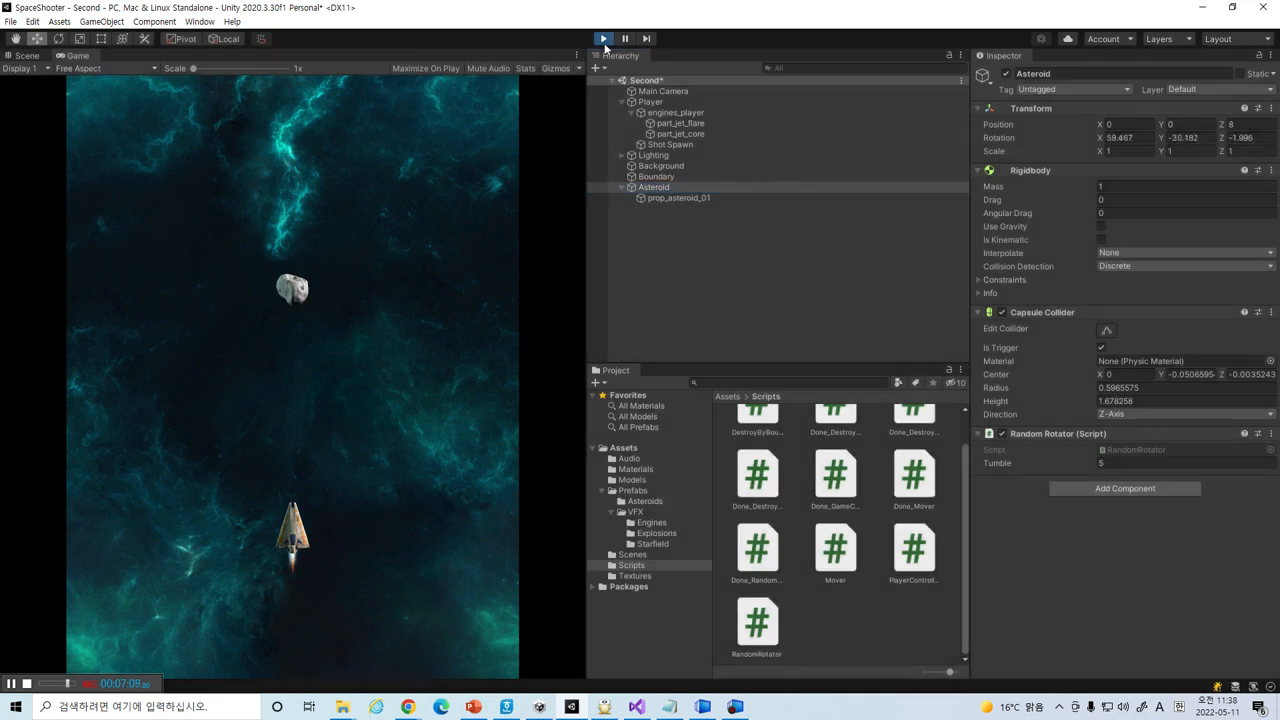
# - Switch to PowerPoint and review the Creating Hazards slide together with the explanation of Drag and Angular Drag
pyautogui.click(1203, 8)
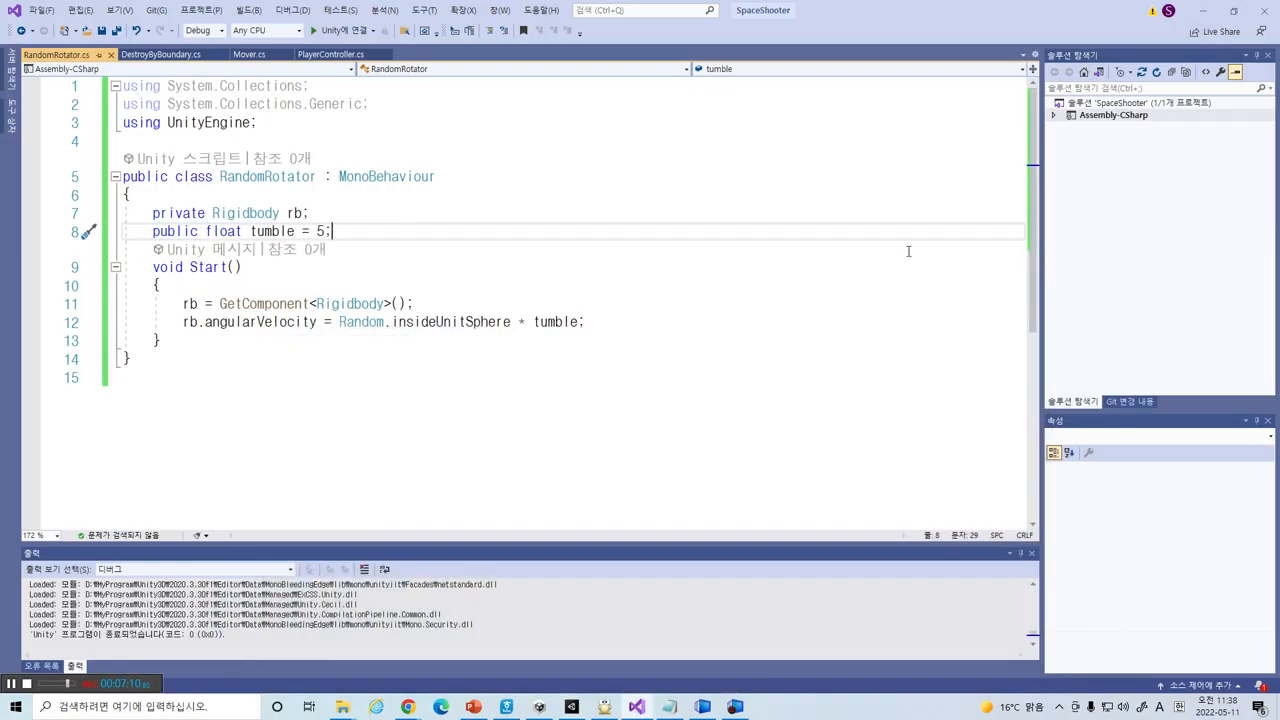
pyautogui.click(473, 706)
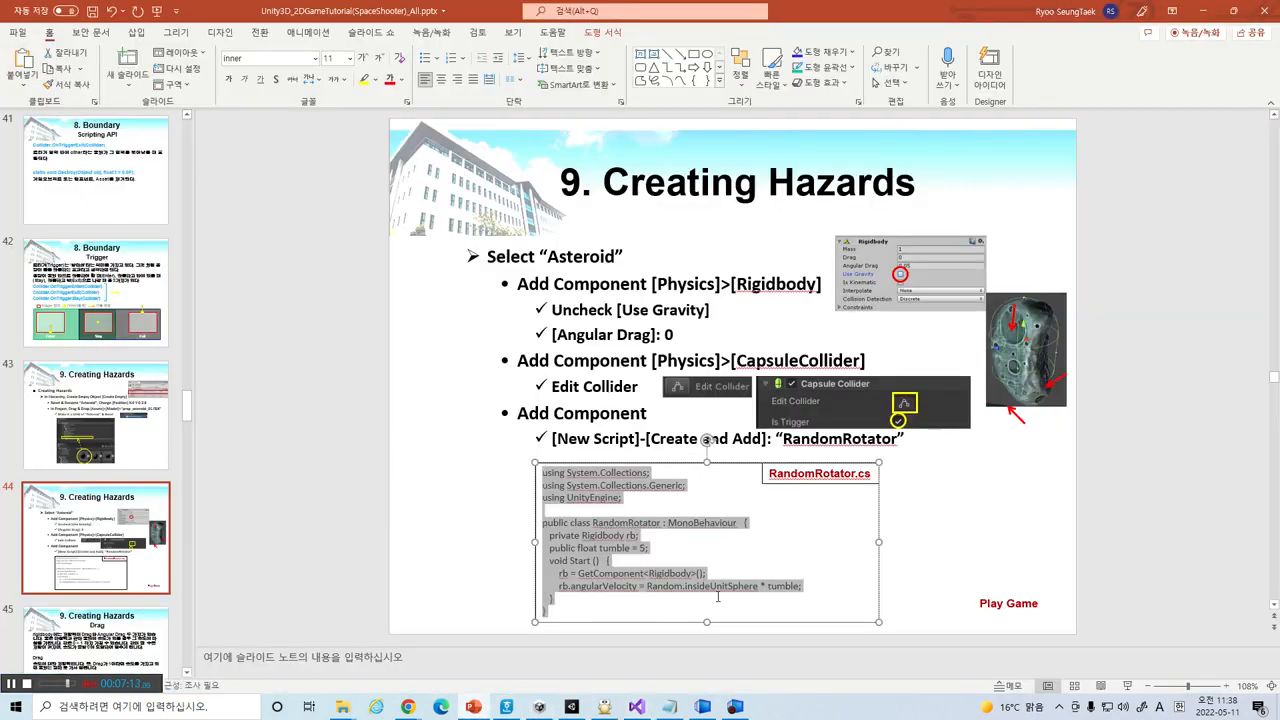
pyautogui.click(670, 611)
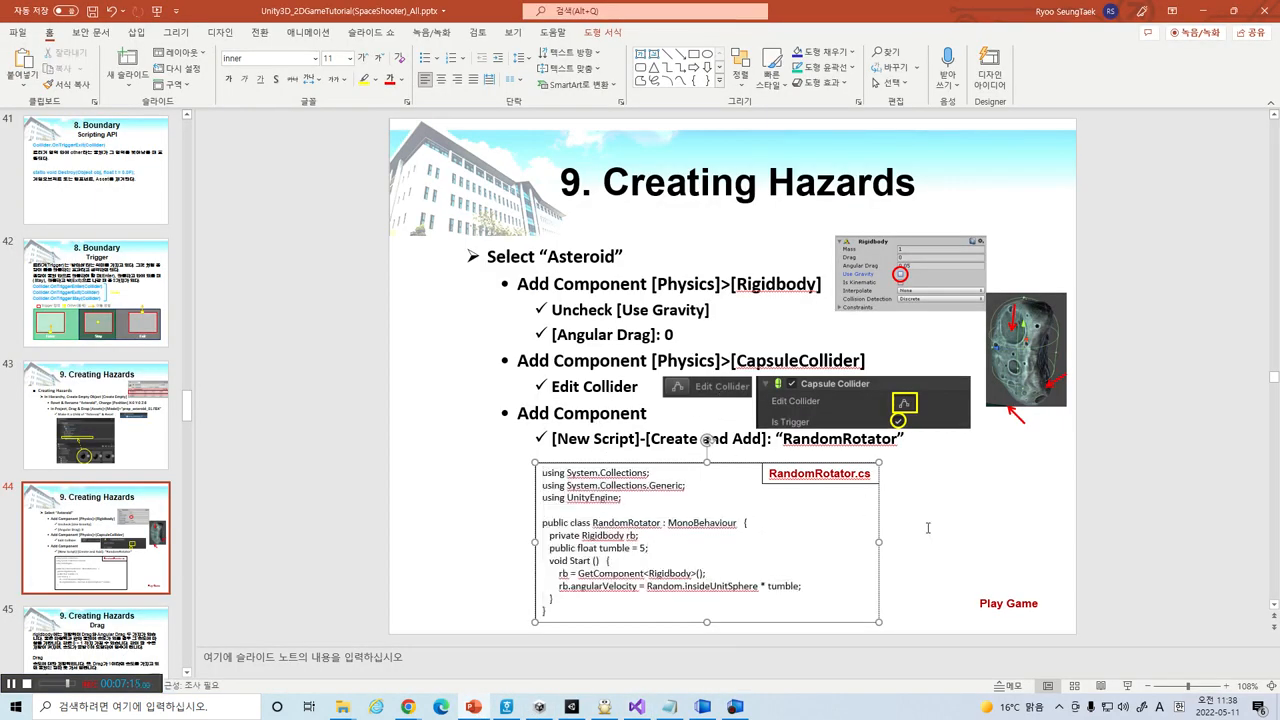
pyautogui.scroll(-1, 886, 538)
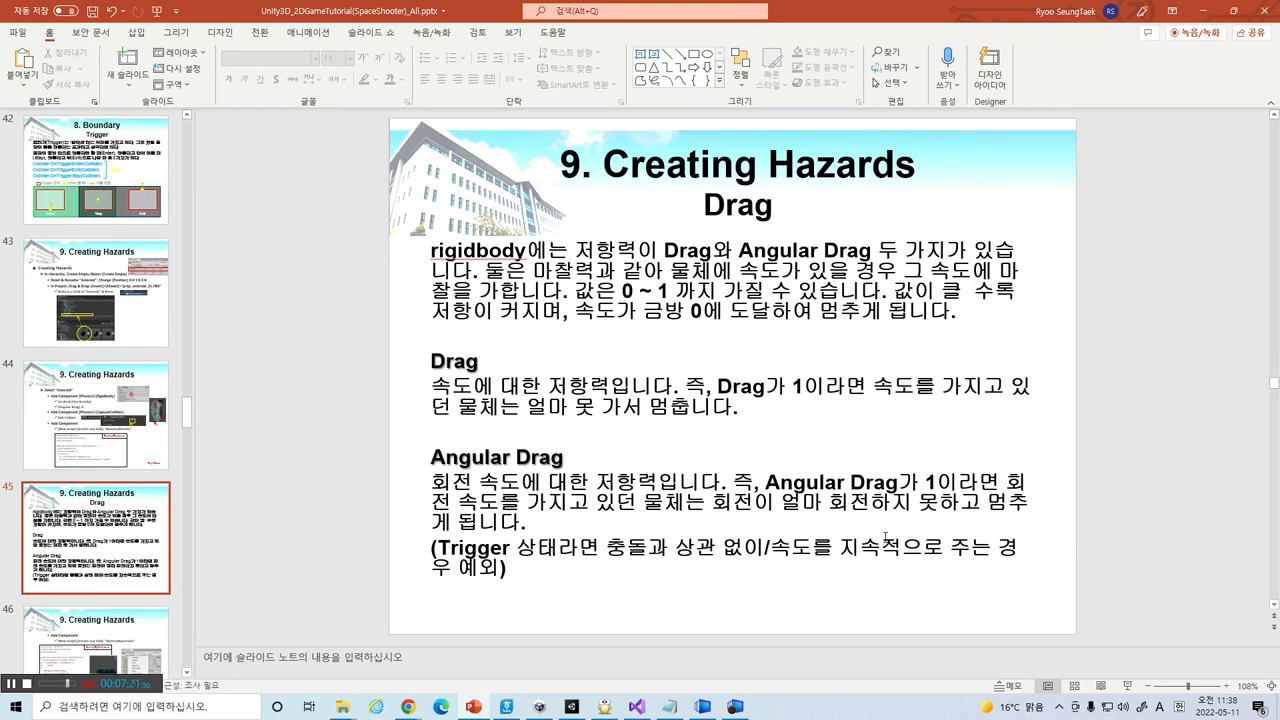
pyautogui.scroll(1, 885, 537)
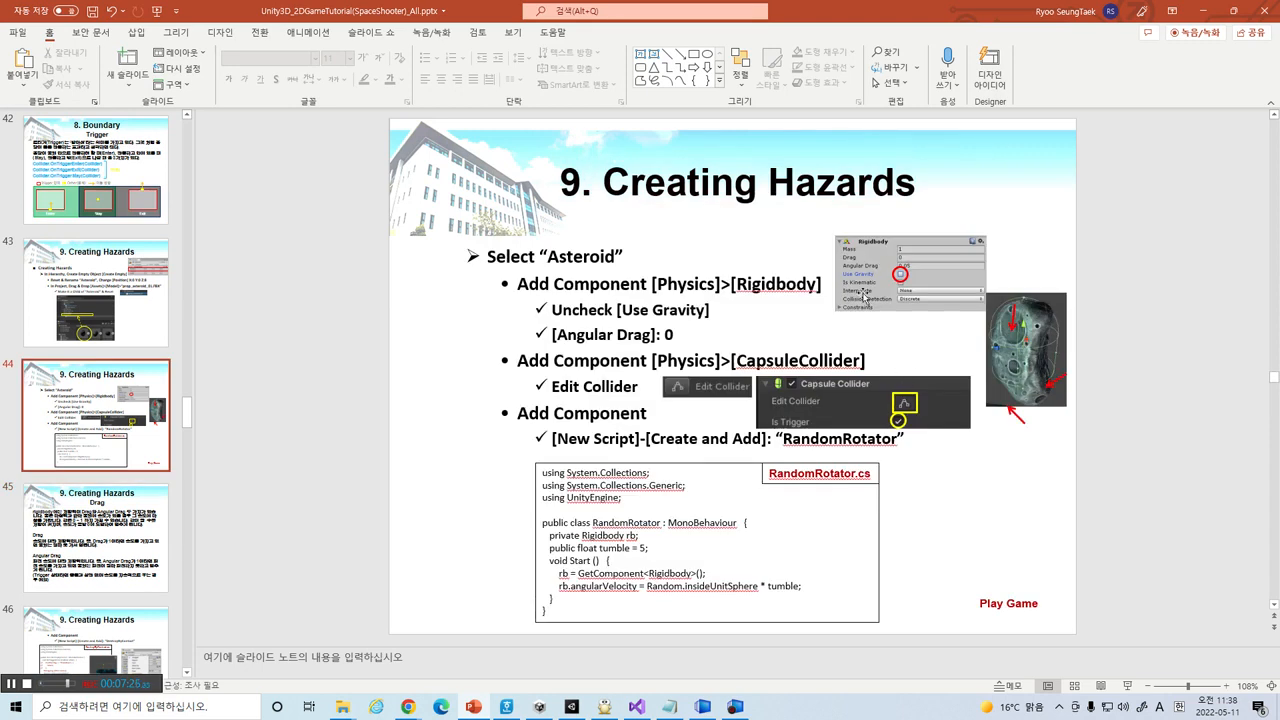
pyautogui.scroll(-1, 864, 297)
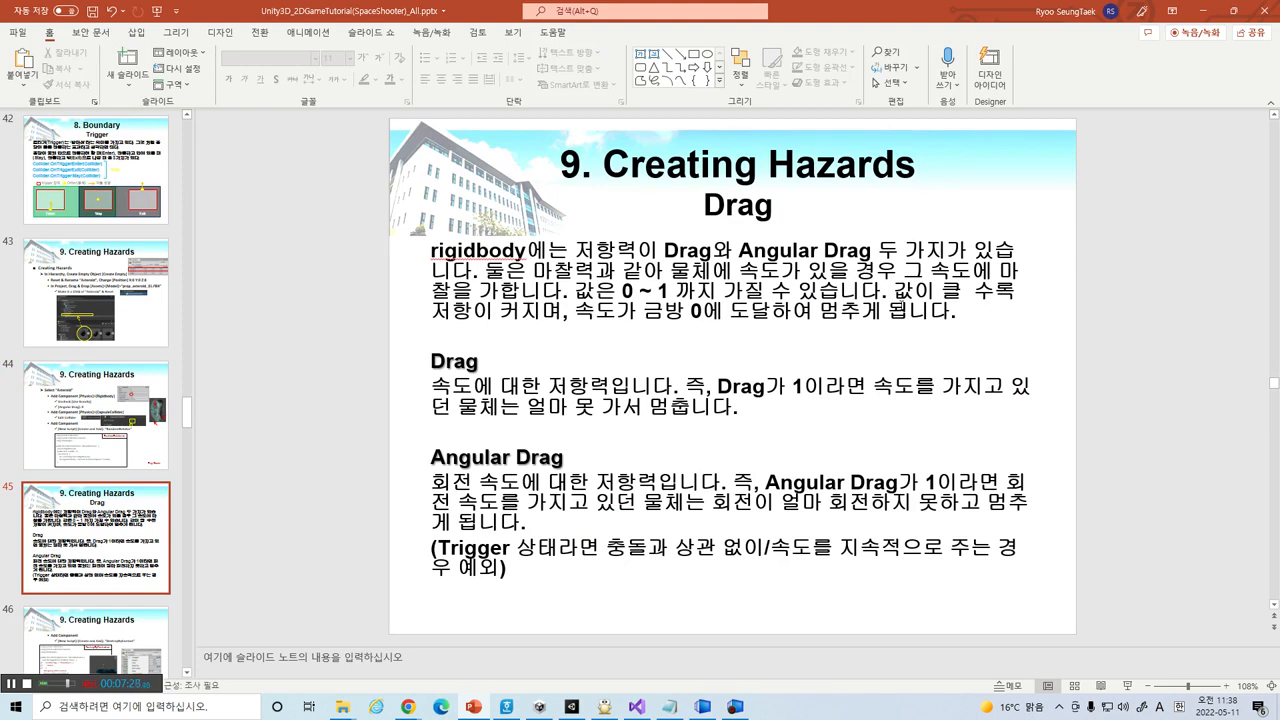
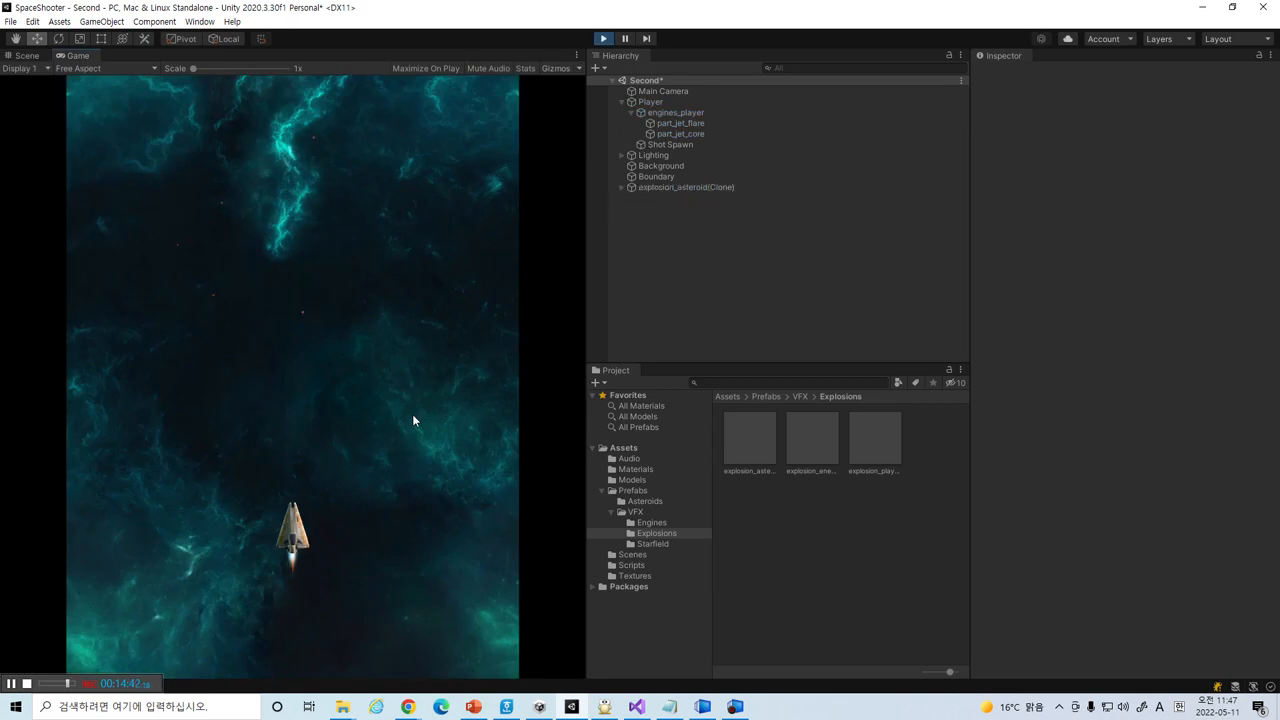
# - Restart the game in Unity to test shooting at the asteroid again, and stop it
pyautogui.click(604, 40)
pyautogui.click(604, 40)
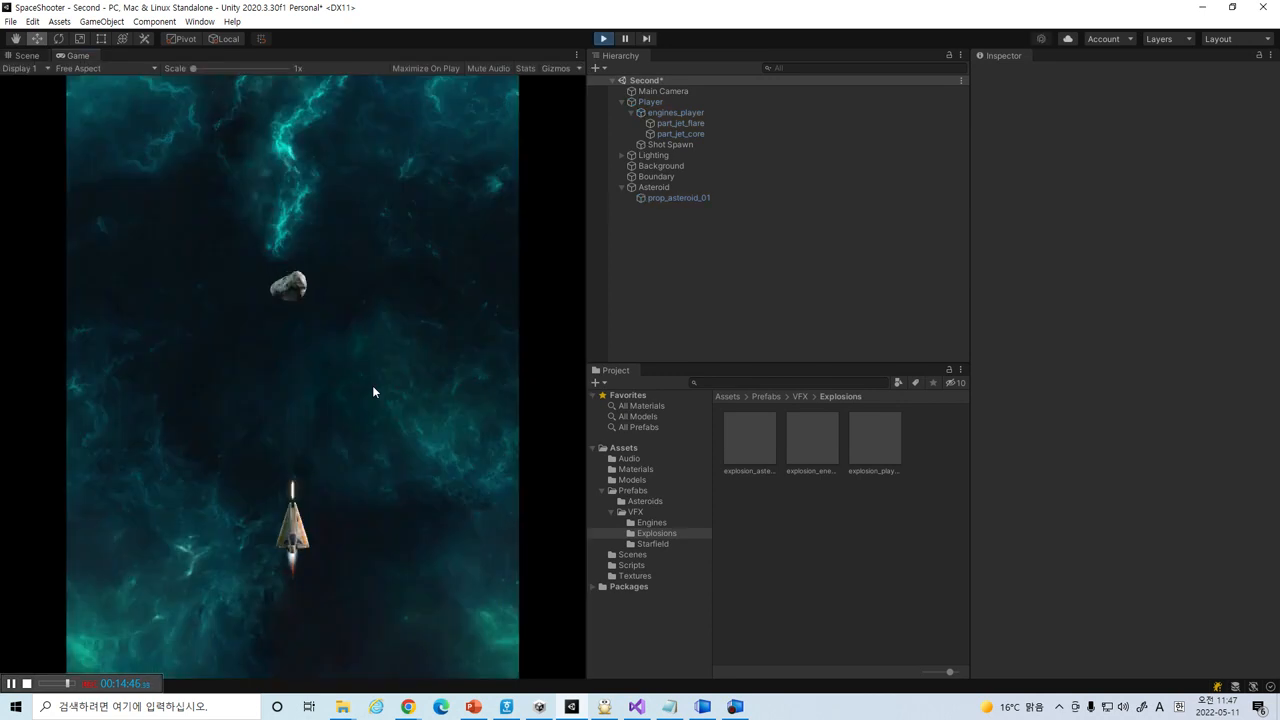
pyautogui.click(604, 40)
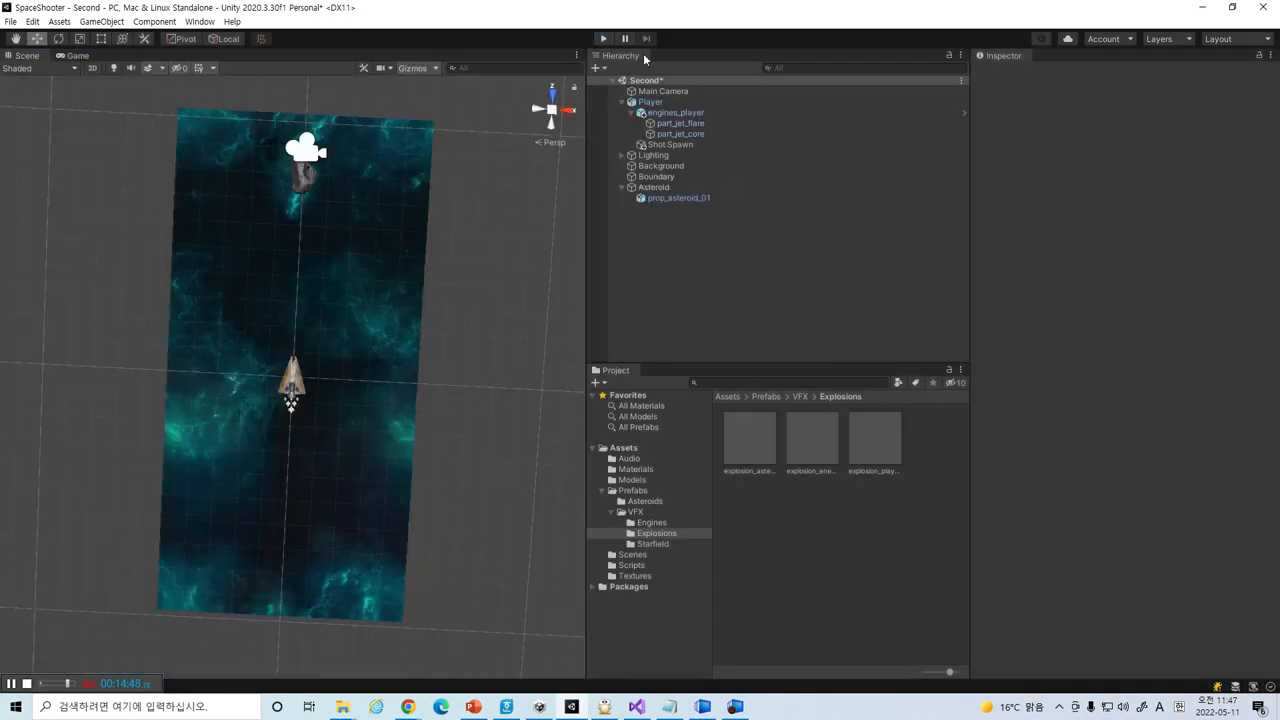
# - Go to the Explosion Player slide in PowerPoint and copy the line public GameObject playerExplosion; from its DestroyByContact.cs code
pyautogui.click(1200, 8)
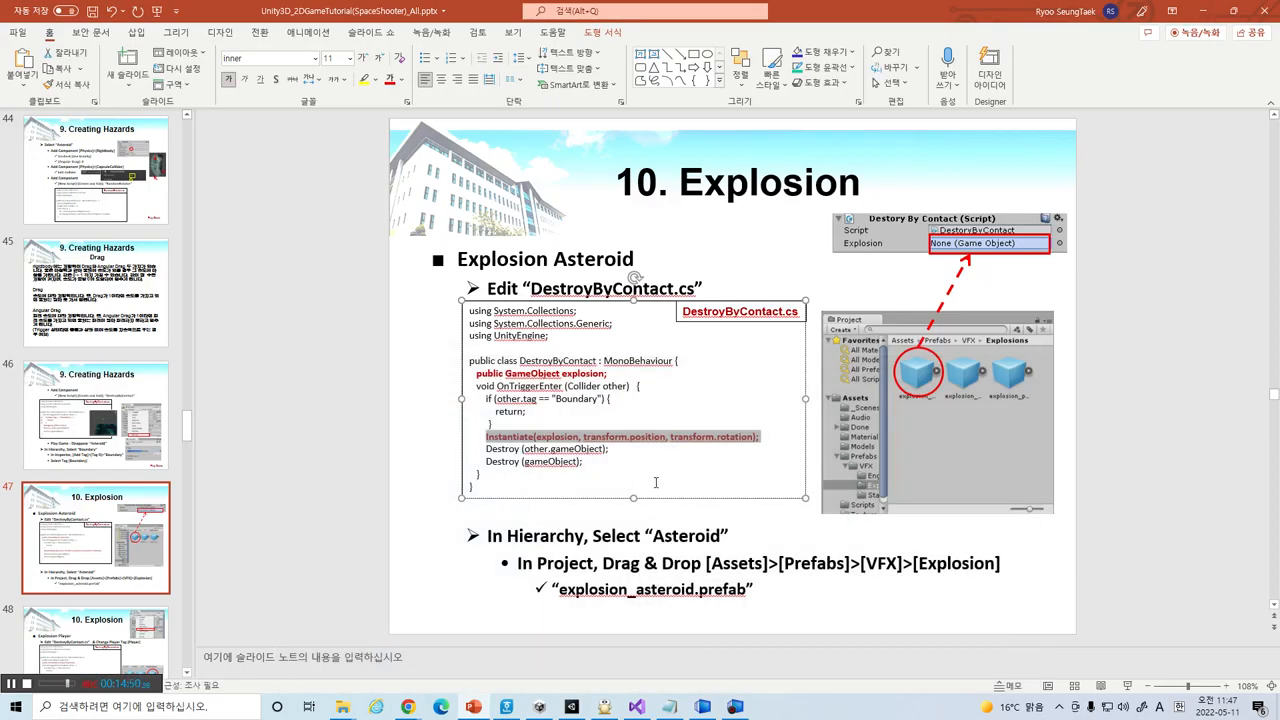
pyautogui.scroll(-1, 656, 483)
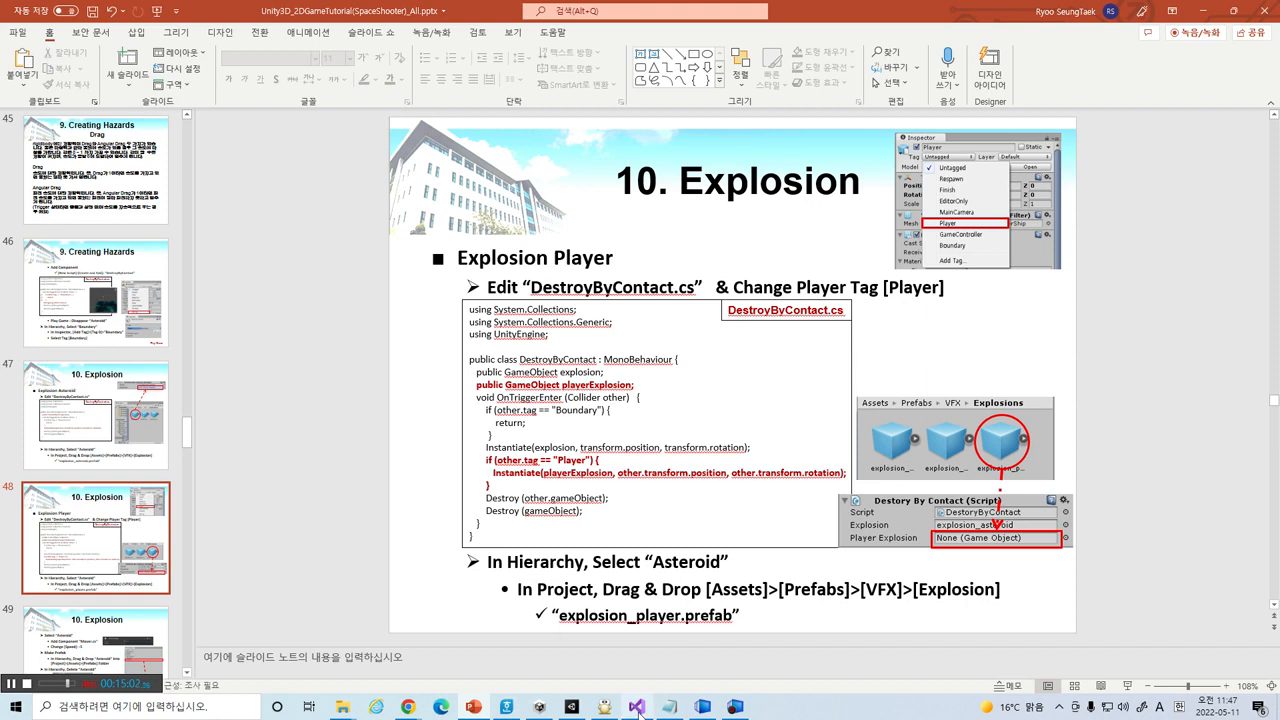
pyautogui.click(663, 388)
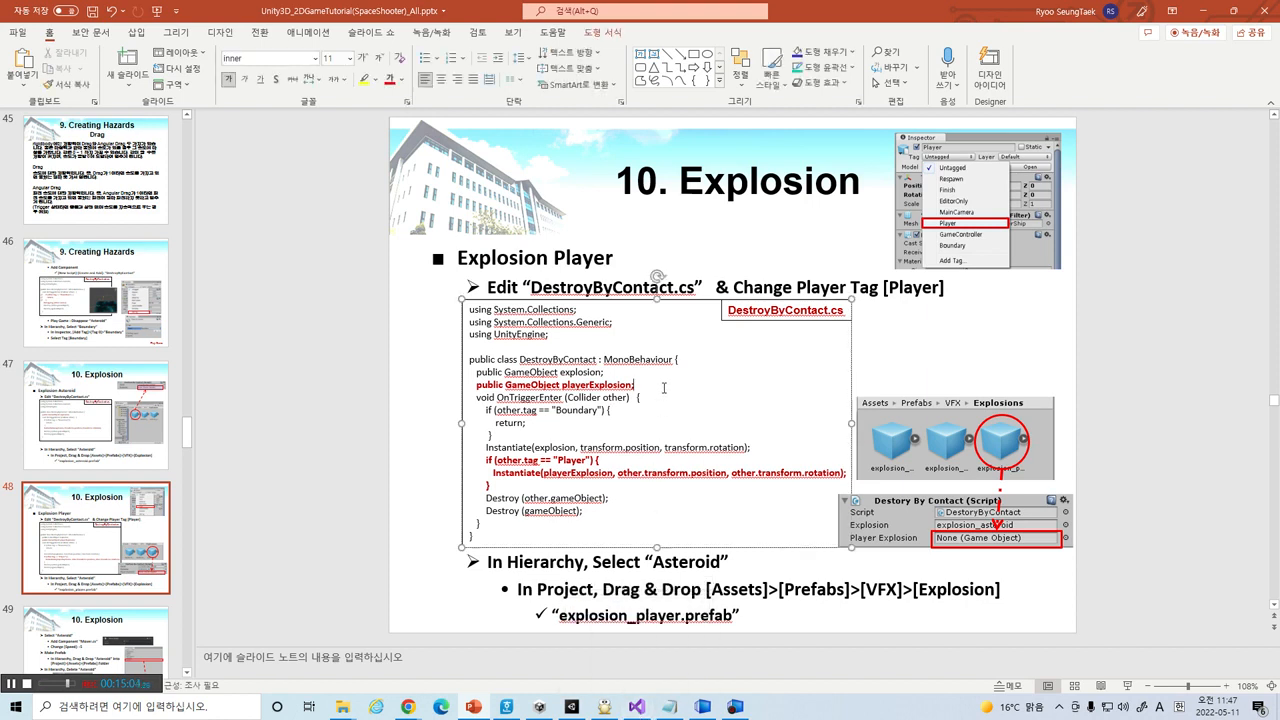
pyautogui.hotkey('shift', 'Home')
pyautogui.hotkey('ctrl', 'c')
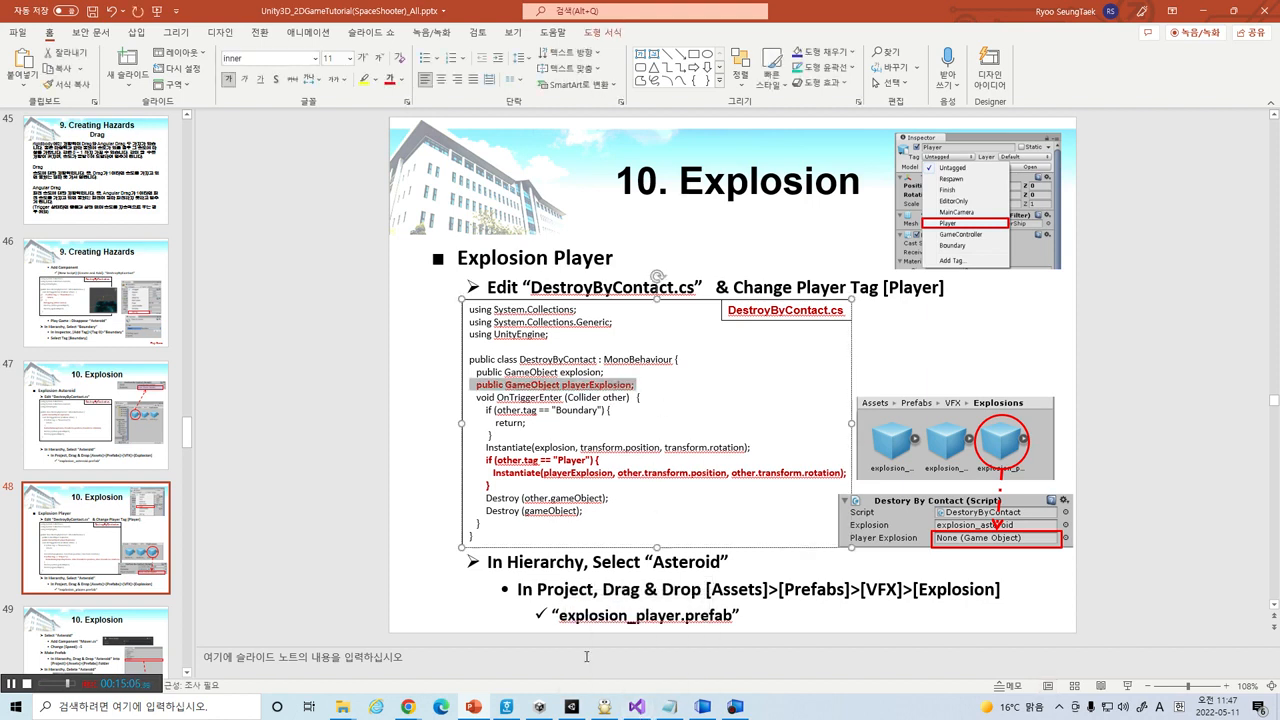
# - Add the copied playerExplosion declaration below the explosion variable in the DestroyByContact script in Visual Studio
pyautogui.click(630, 712)
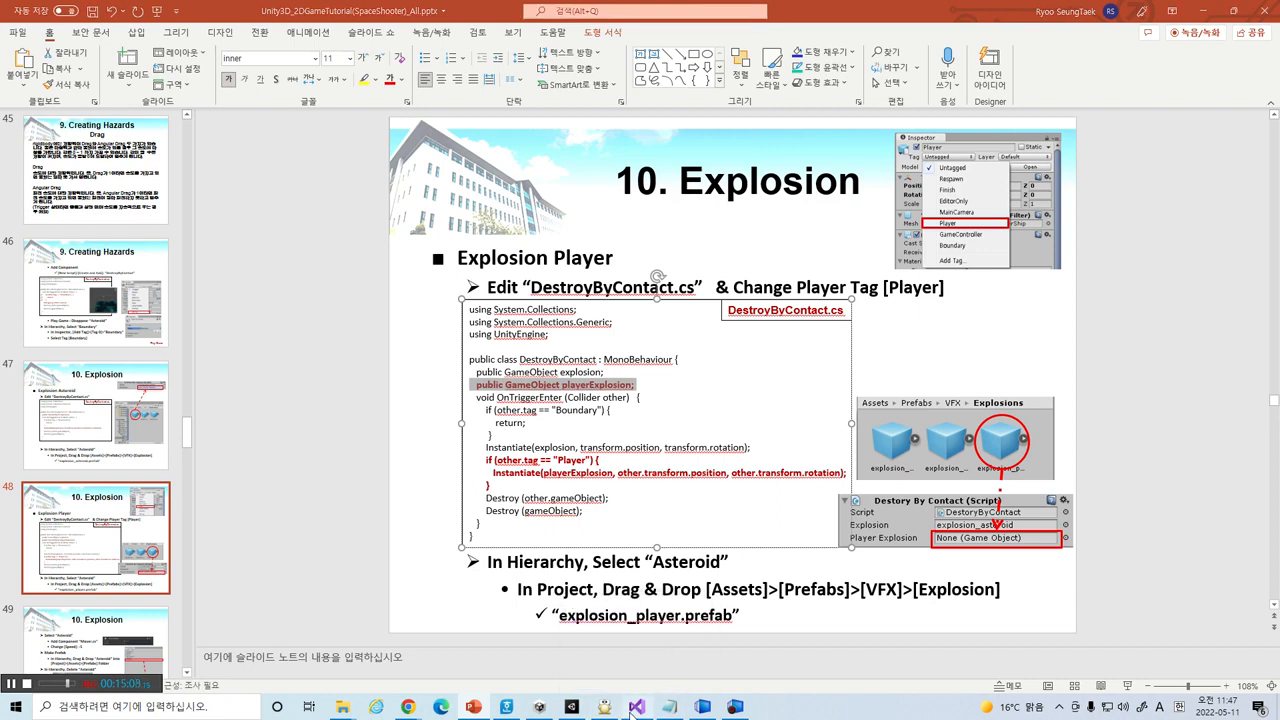
pyautogui.click(433, 207)
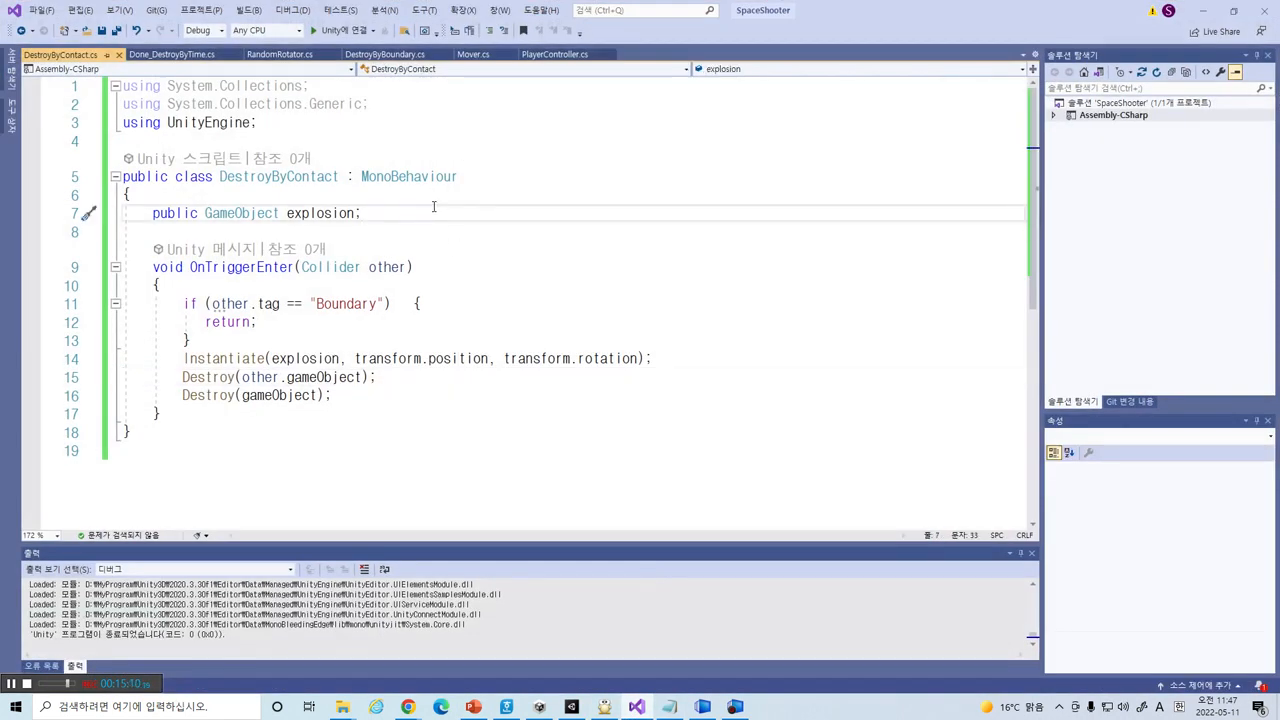
pyautogui.press('Return')
pyautogui.hotkey('ctrl', 'v')
# - Return to the PowerPoint slide and copy the if (other.tag == "Player") block that instantiates playerExplosion
pyautogui.hotkey('alt', 'Tab')
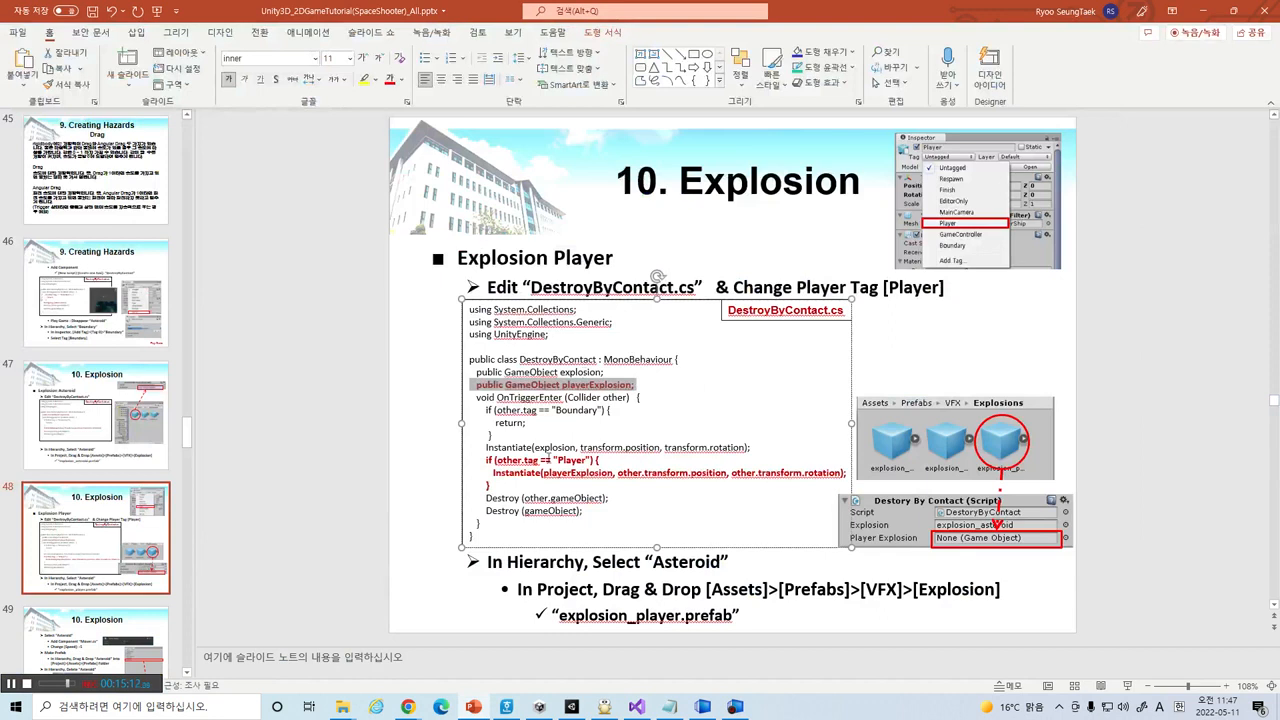
pyautogui.click(522, 460)
pyautogui.press('Home')
pyautogui.hotkey('shift', 'Down')
pyautogui.hotkey('shift', 'Down')
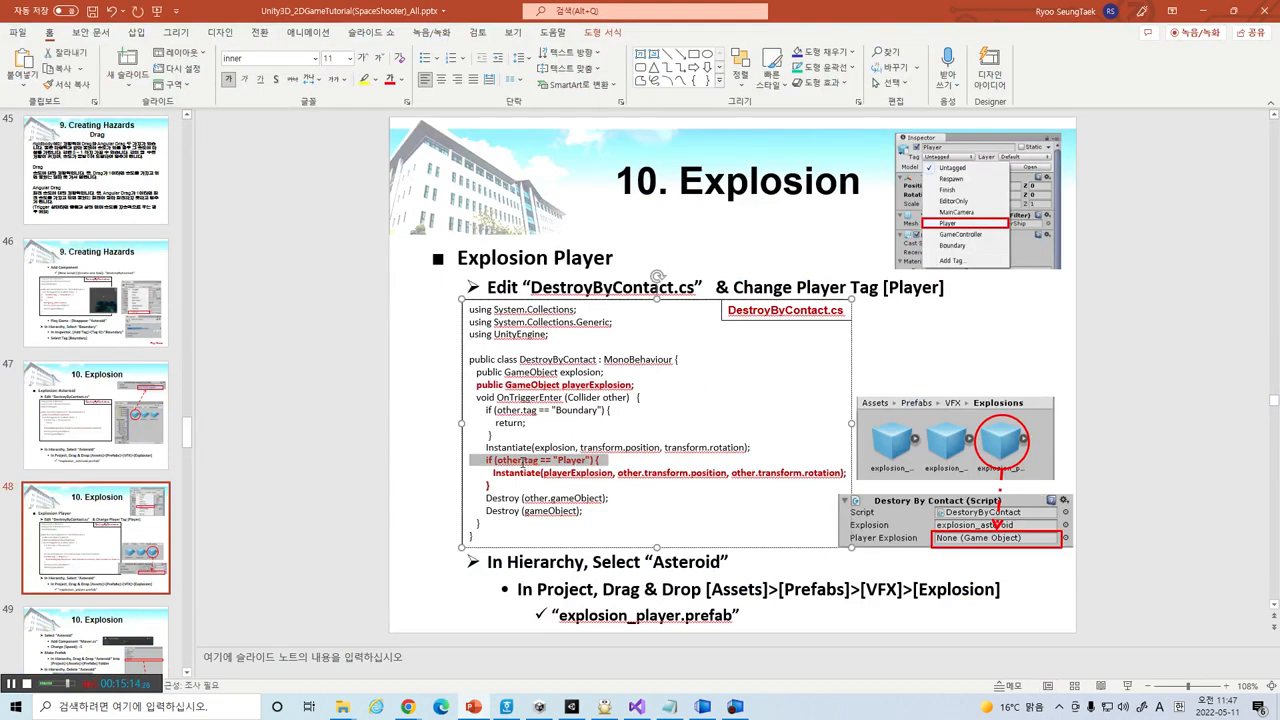
pyautogui.hotkey('shift', 'End')
pyautogui.hotkey('ctrl', 'c')
# - Insert the copied Player tag check in DestroyByContact in Visual Studio, between the explosion's Instantiate call and the Destroy calls
pyautogui.hotkey('alt', 'Tab')
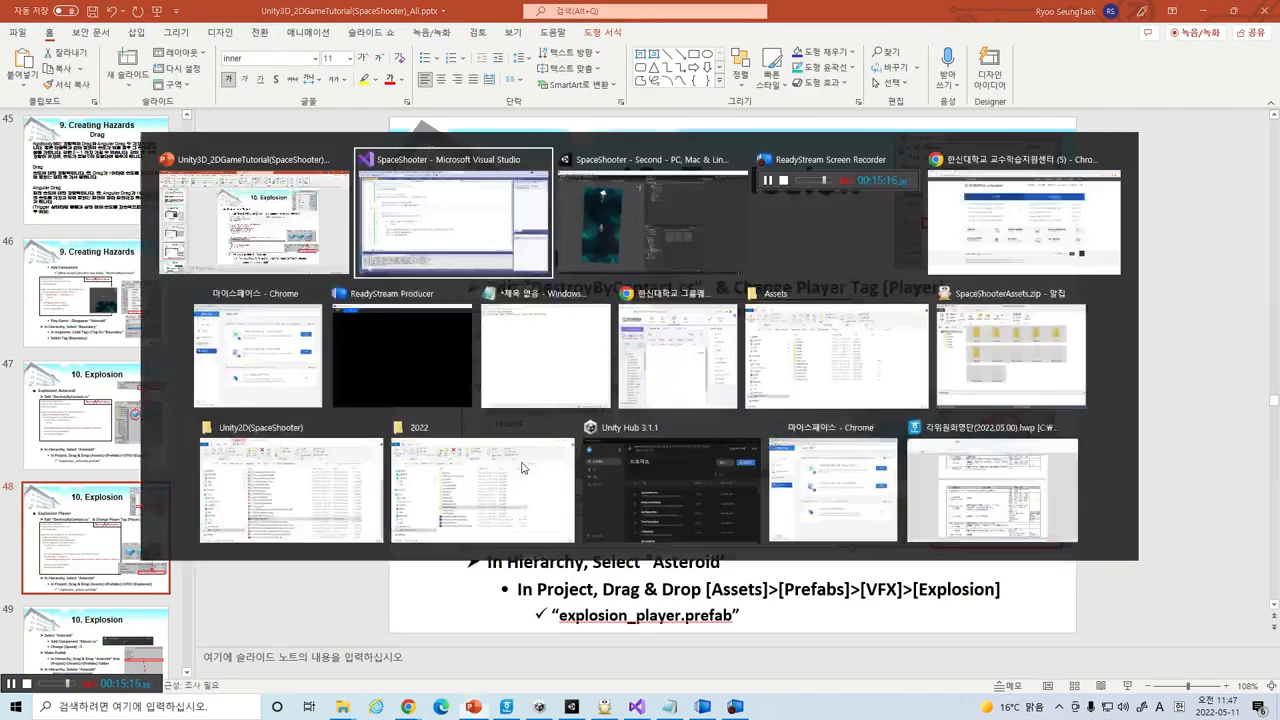
pyautogui.hotkey('alt', 'Tab')
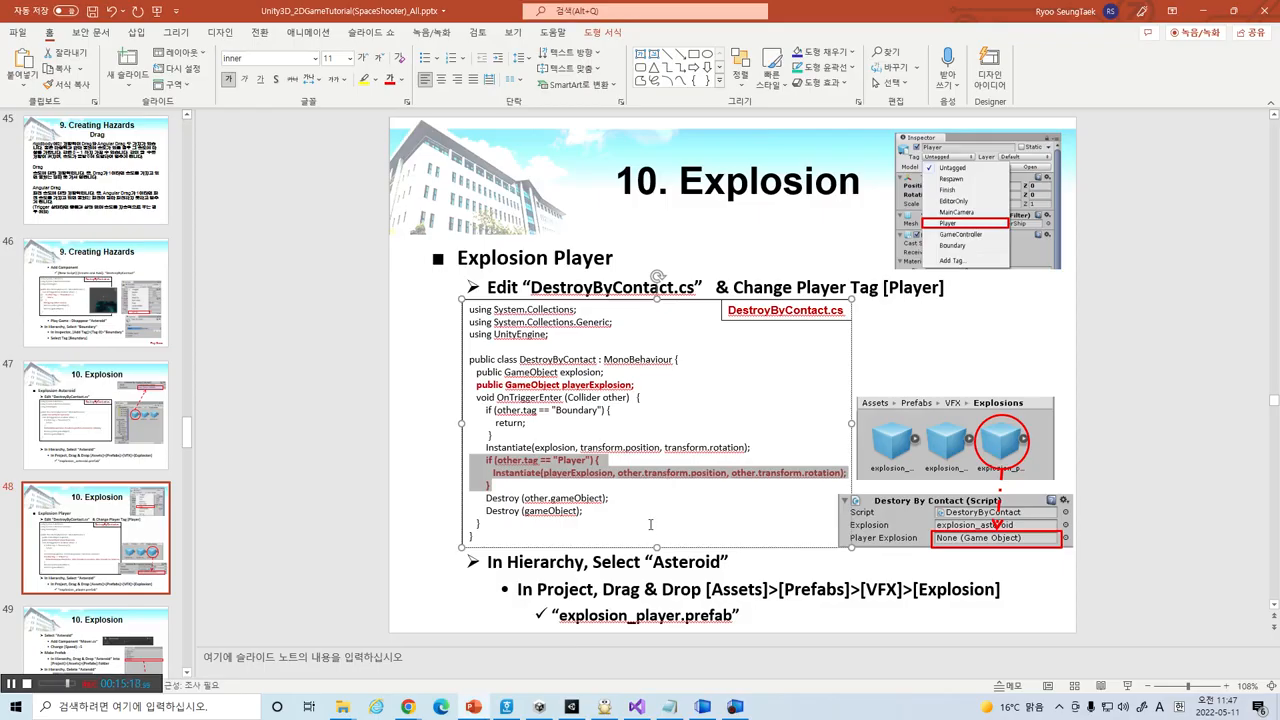
pyautogui.hotkey('alt', 'Tab')
pyautogui.click(690, 407)
pyautogui.press('Up')
pyautogui.hotkey('ctrl', 'v')
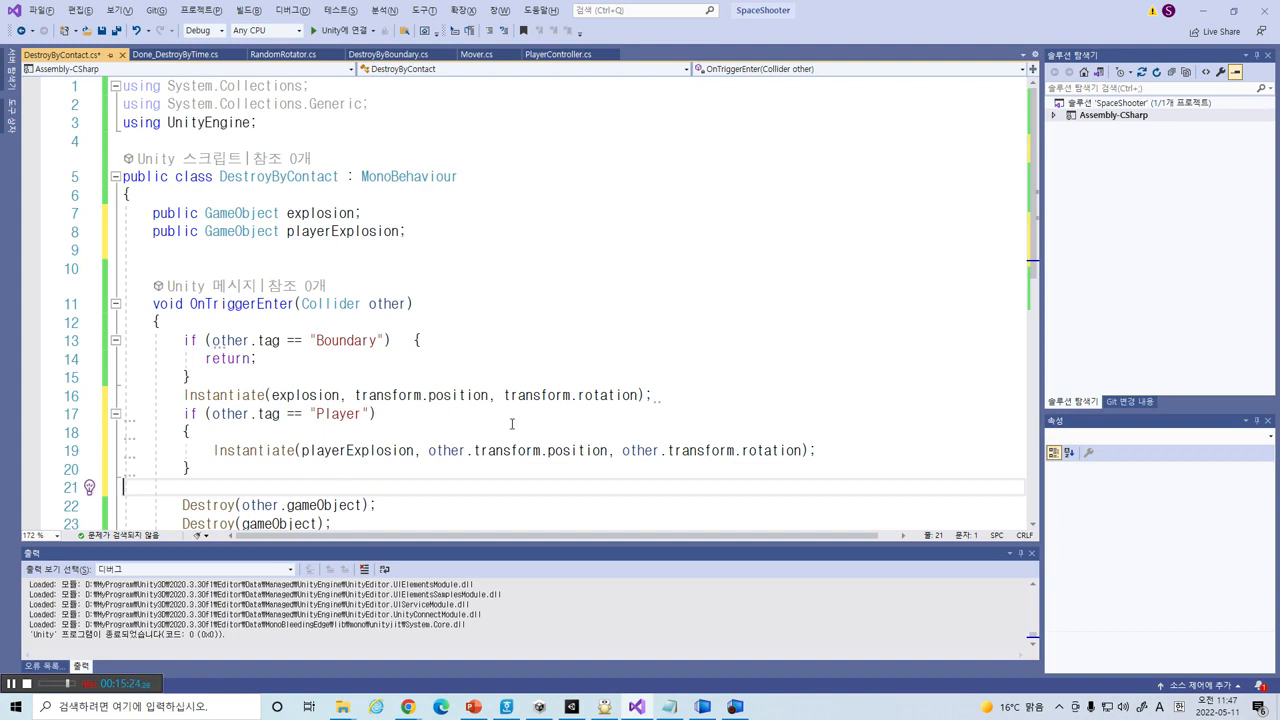
# - Save and build the DestroyByContact script by attaching the debugger to Unity, stop debugging, and switch back to Unity
pyautogui.click(320, 38)
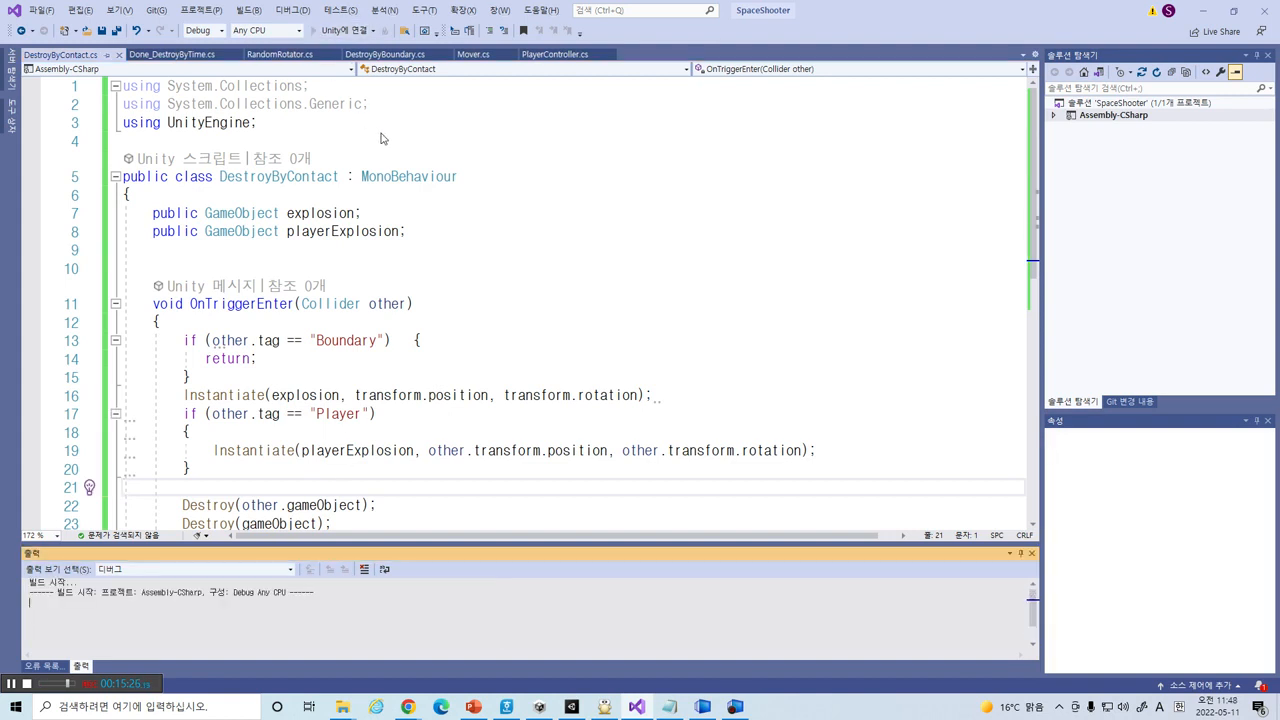
pyautogui.click(450, 30)
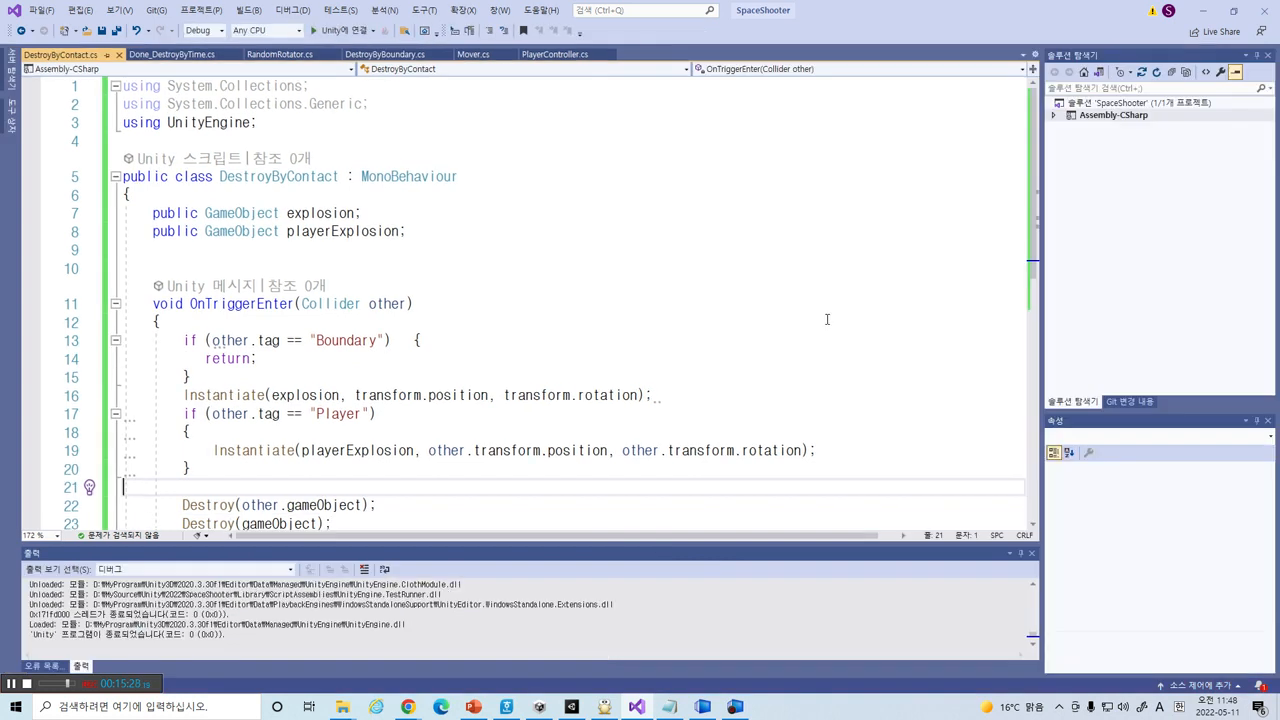
pyautogui.click(1203, 10)
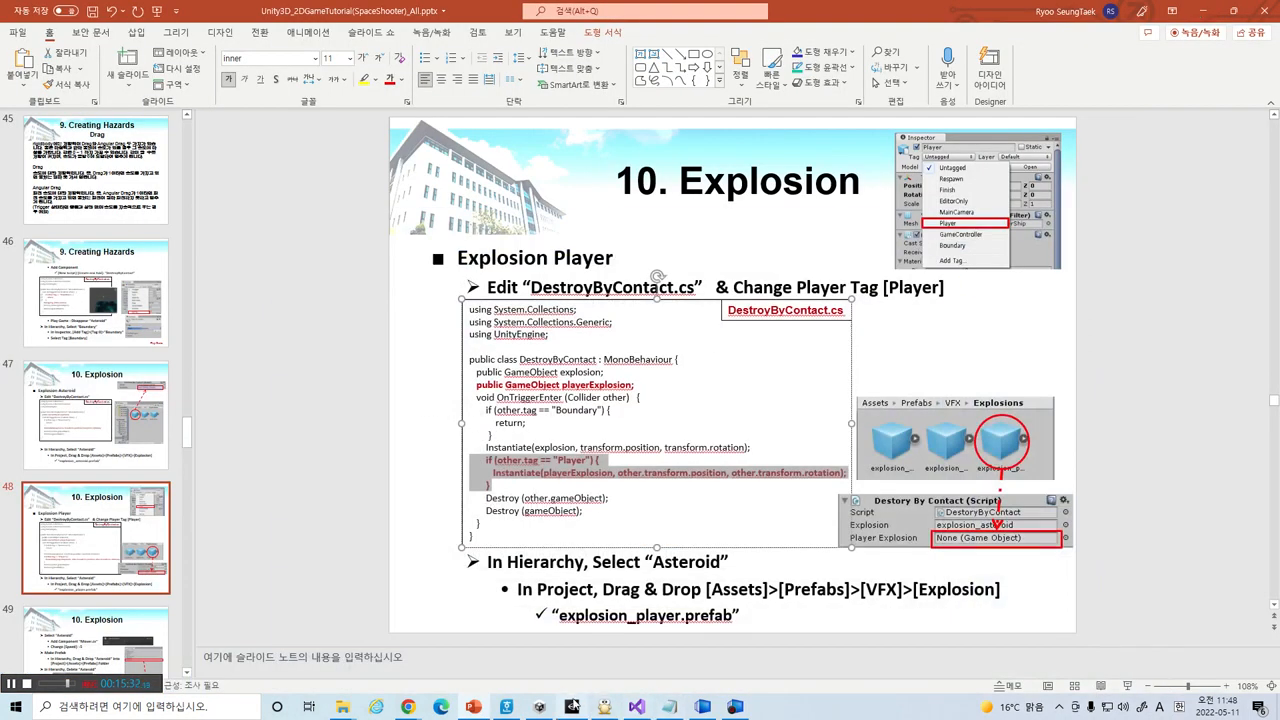
pyautogui.click(571, 706)
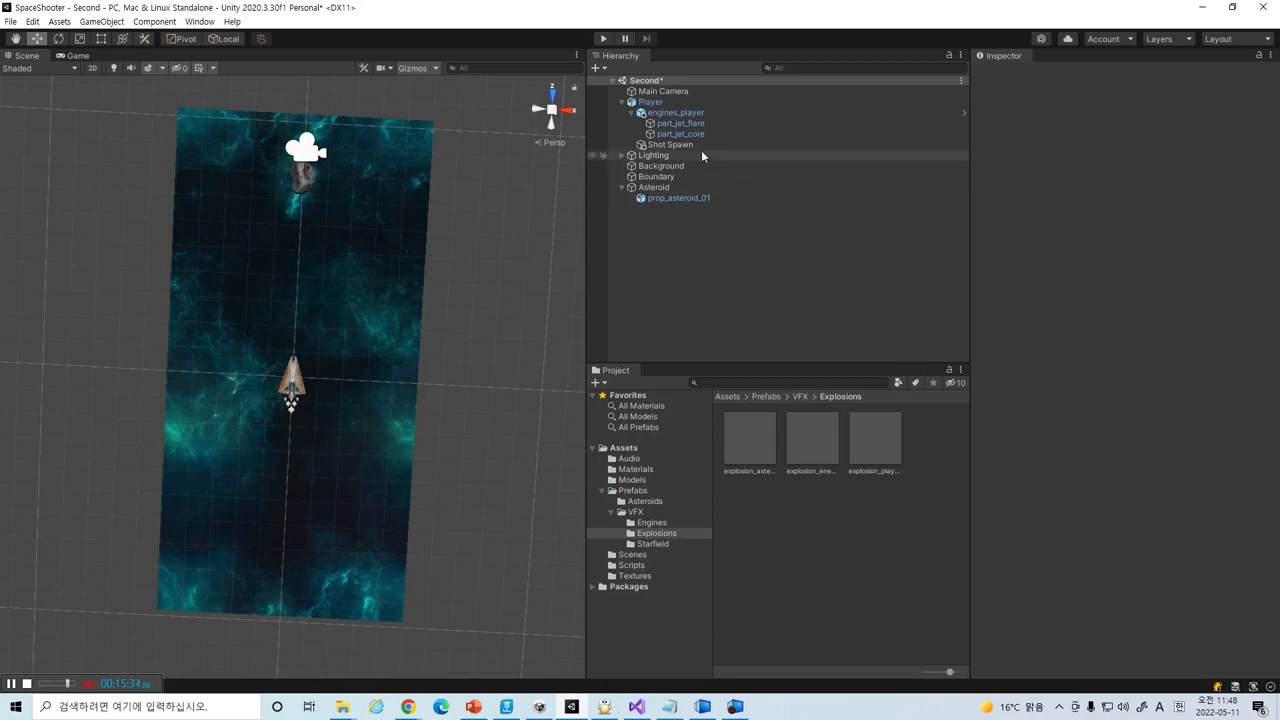
# - Tag the Player object as Player and assign the explosion_player prefab to the Asteroid's Player Explosion field
pyautogui.click(672, 101)
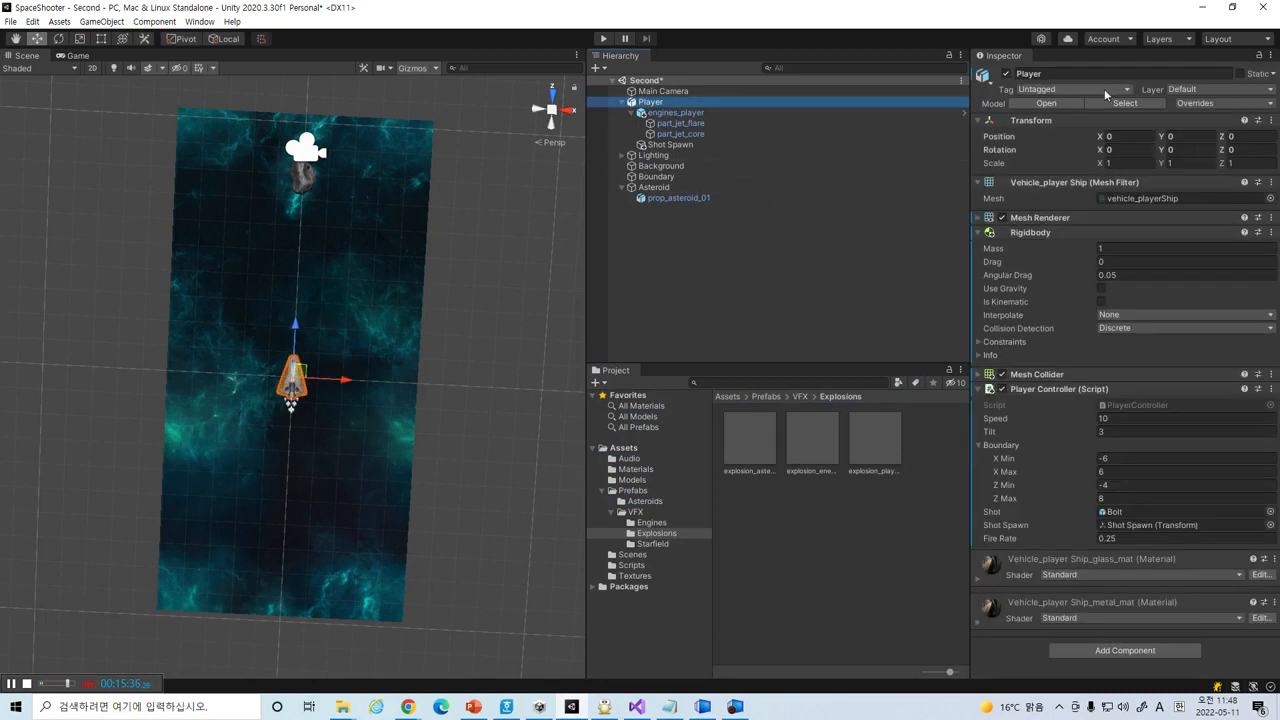
pyautogui.click(1037, 91)
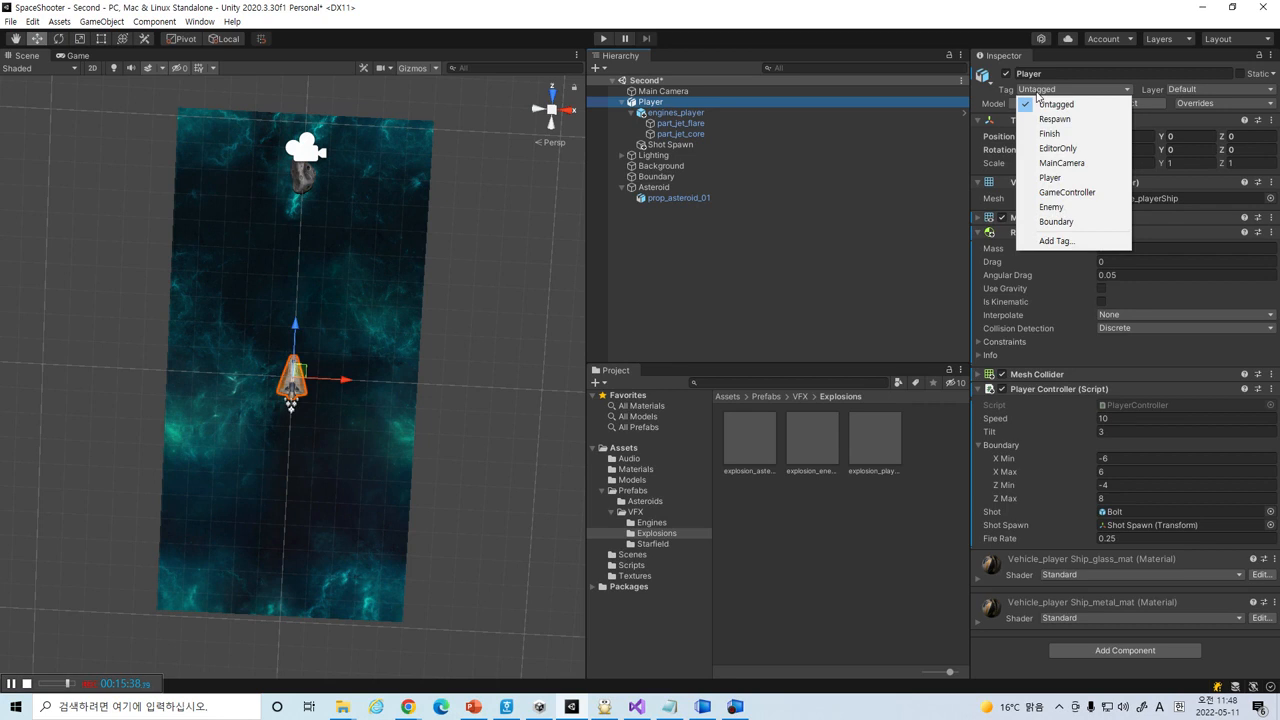
pyautogui.click(1052, 178)
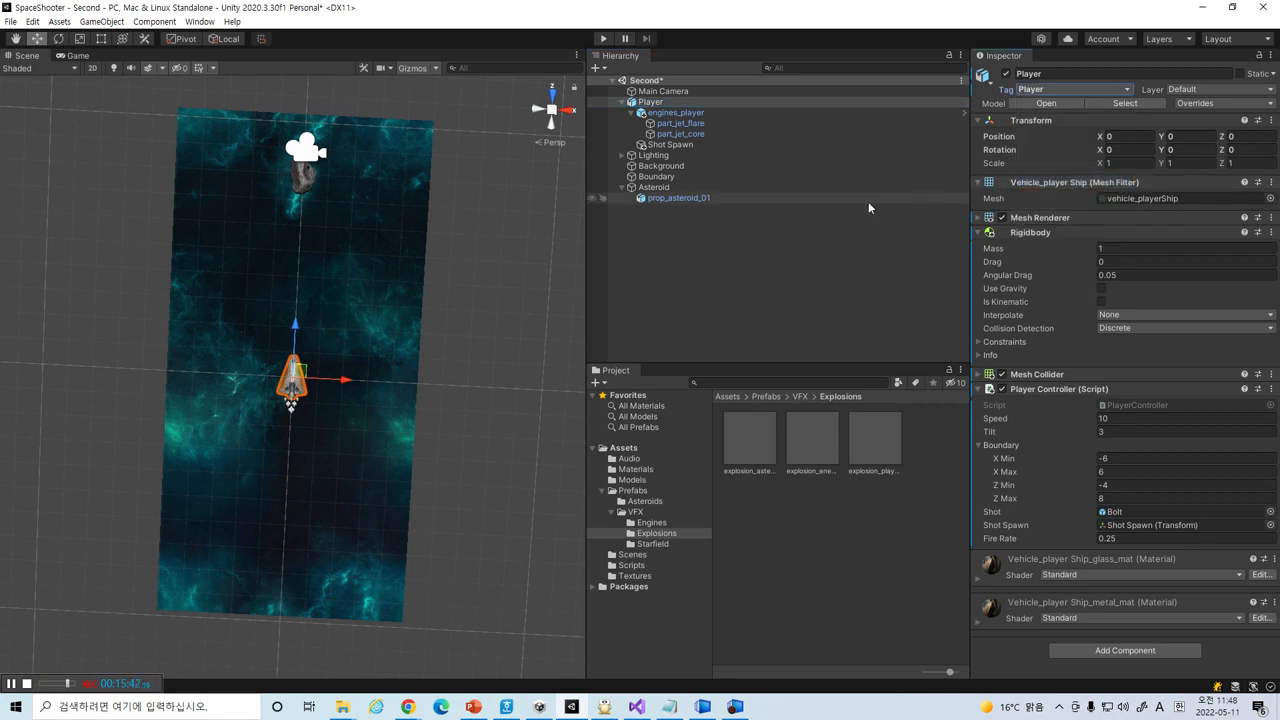
pyautogui.click(665, 187)
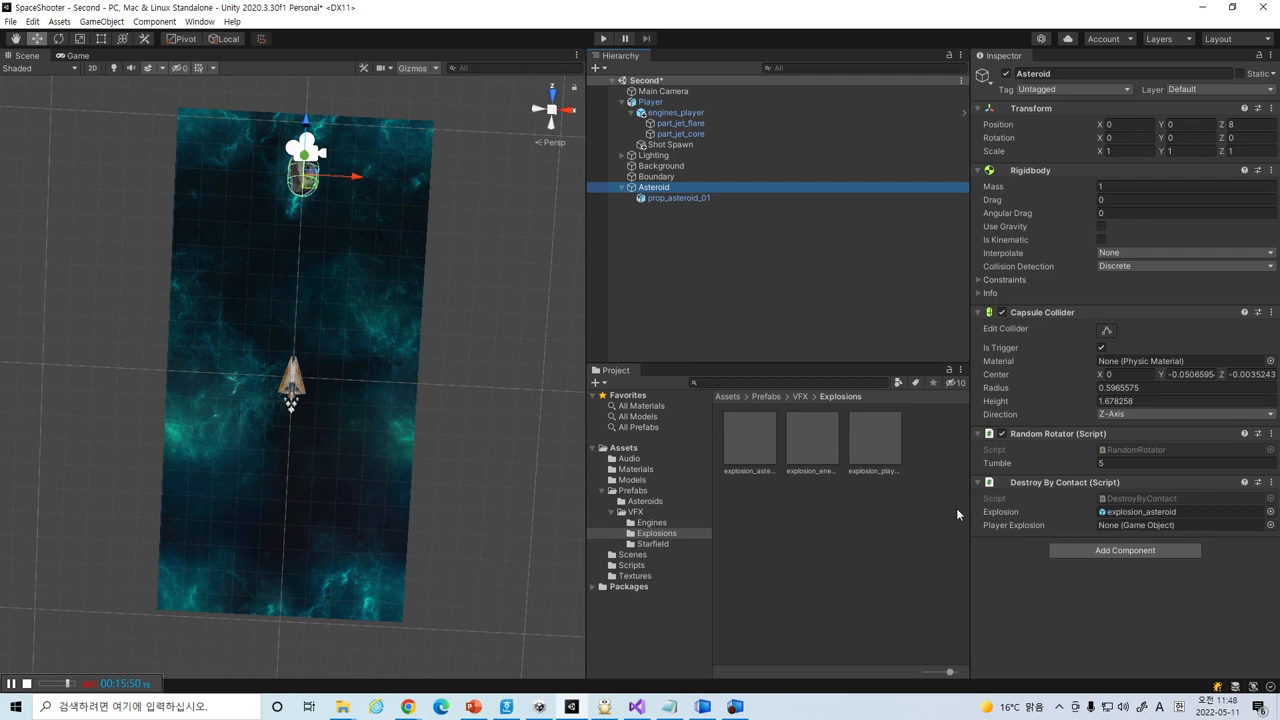
pyautogui.moveTo(882, 450); pyautogui.dragTo(1111, 527)
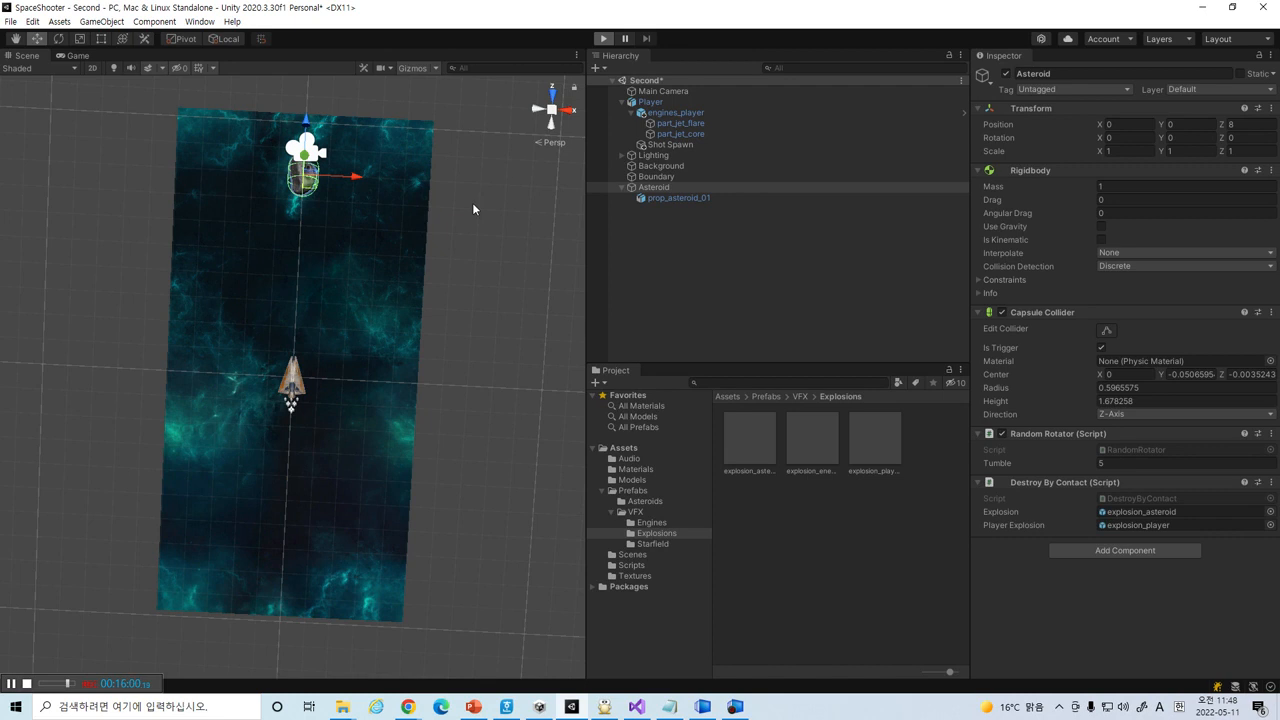
# - Play-test the scene by flying the ship into the asteroid, and stop play mode
pyautogui.press('Left')
pyautogui.press('Right')
pyautogui.press('Up')
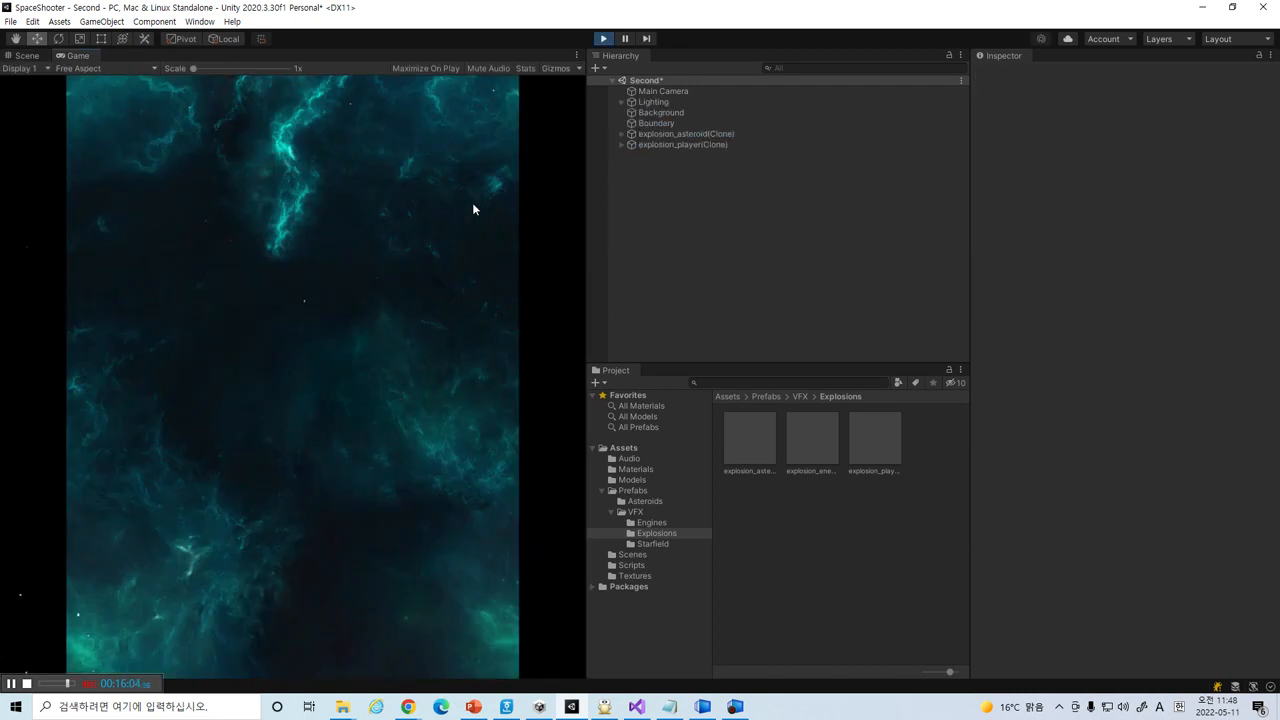
pyautogui.click(602, 40)
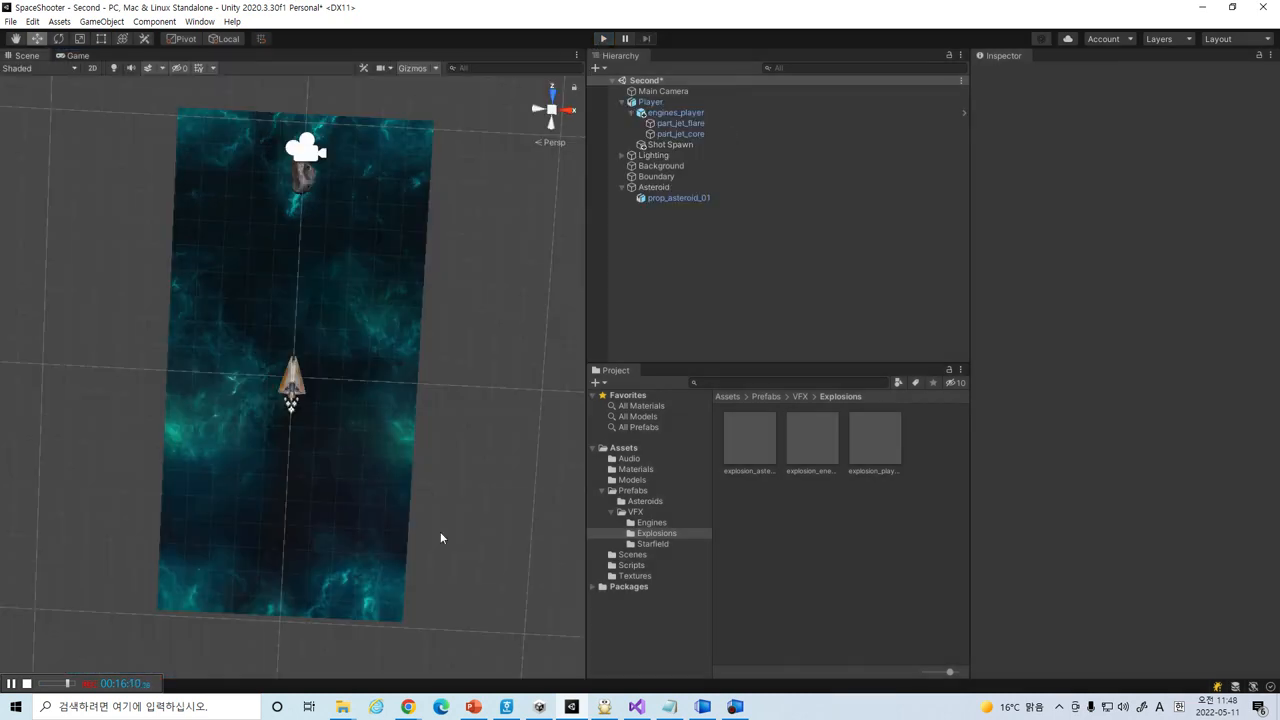
# - Switch to PowerPoint, read the next Explosion slide on the Asteroid's Mover script and prefab, and return to Unity
pyautogui.click(474, 706)
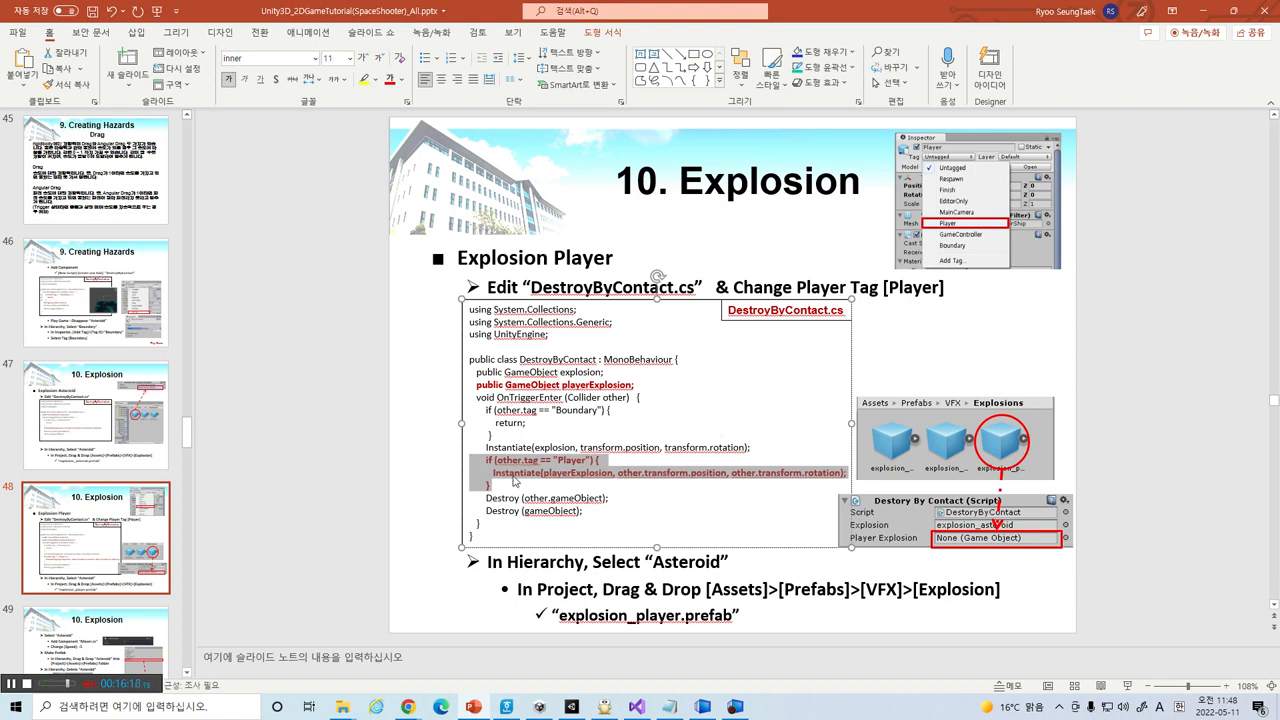
pyautogui.click(701, 401)
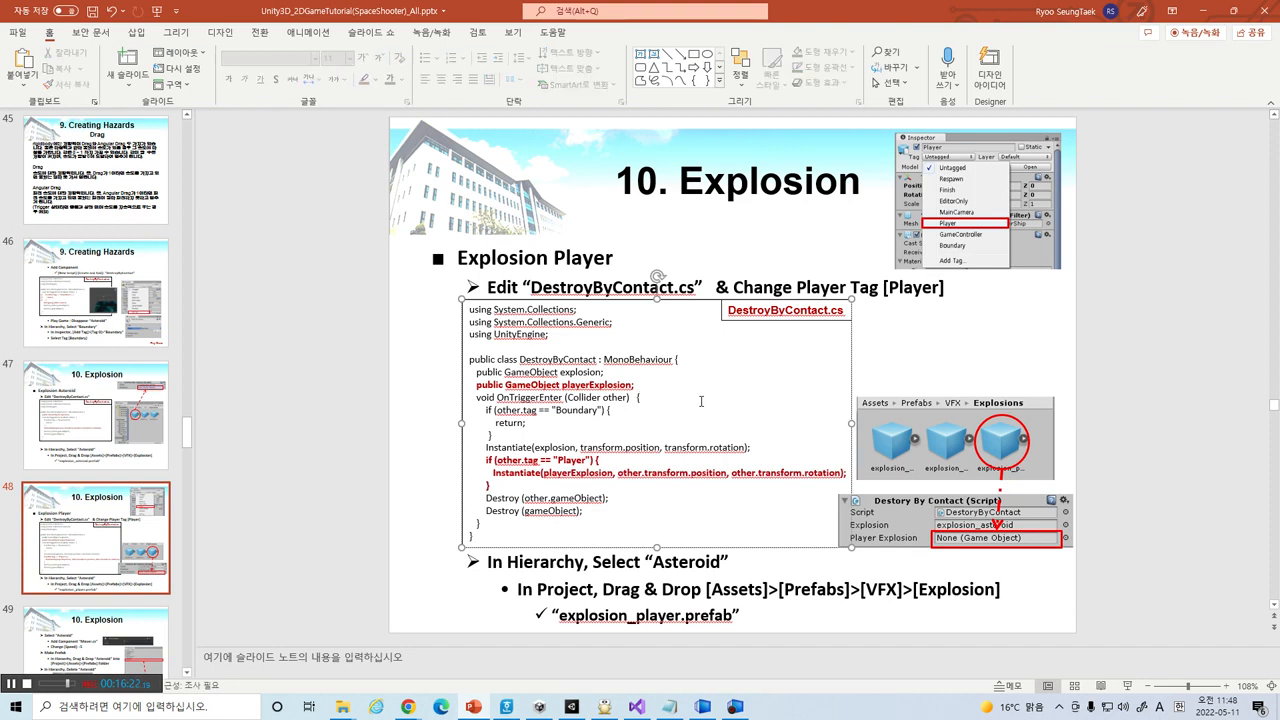
pyautogui.scroll(-1, 701, 401)
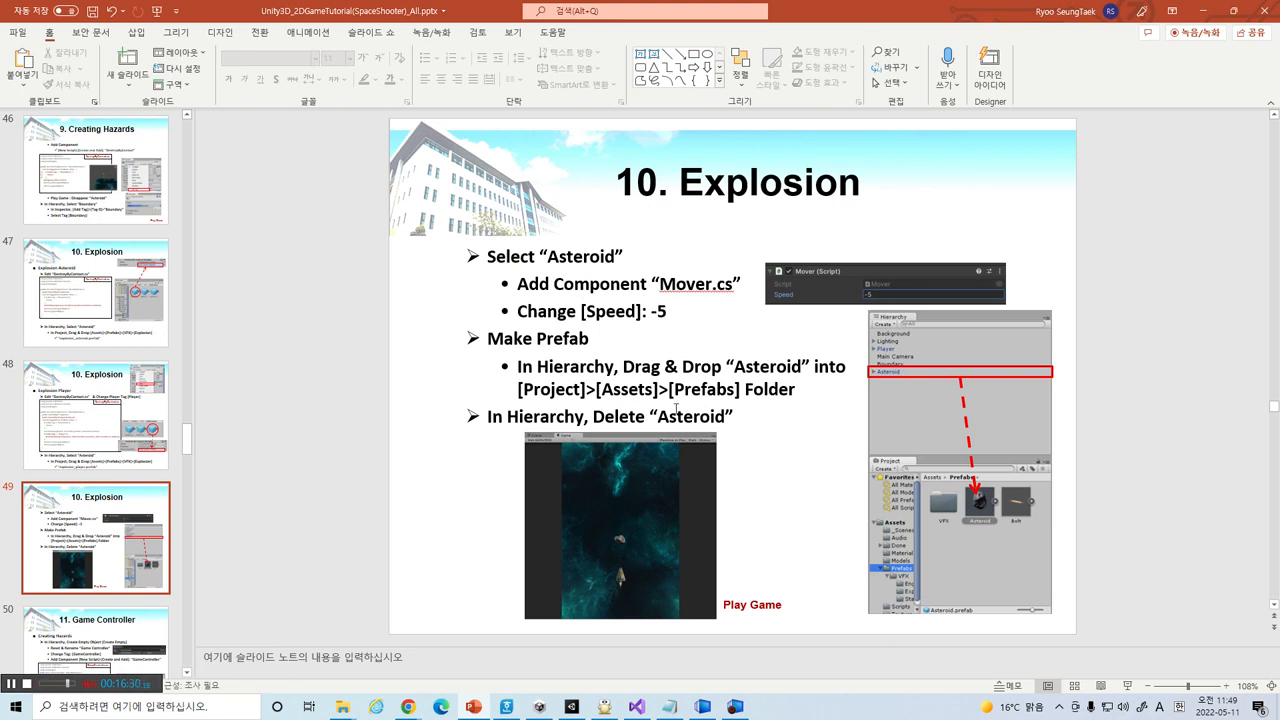
pyautogui.hotkey('alt', 'Tab')
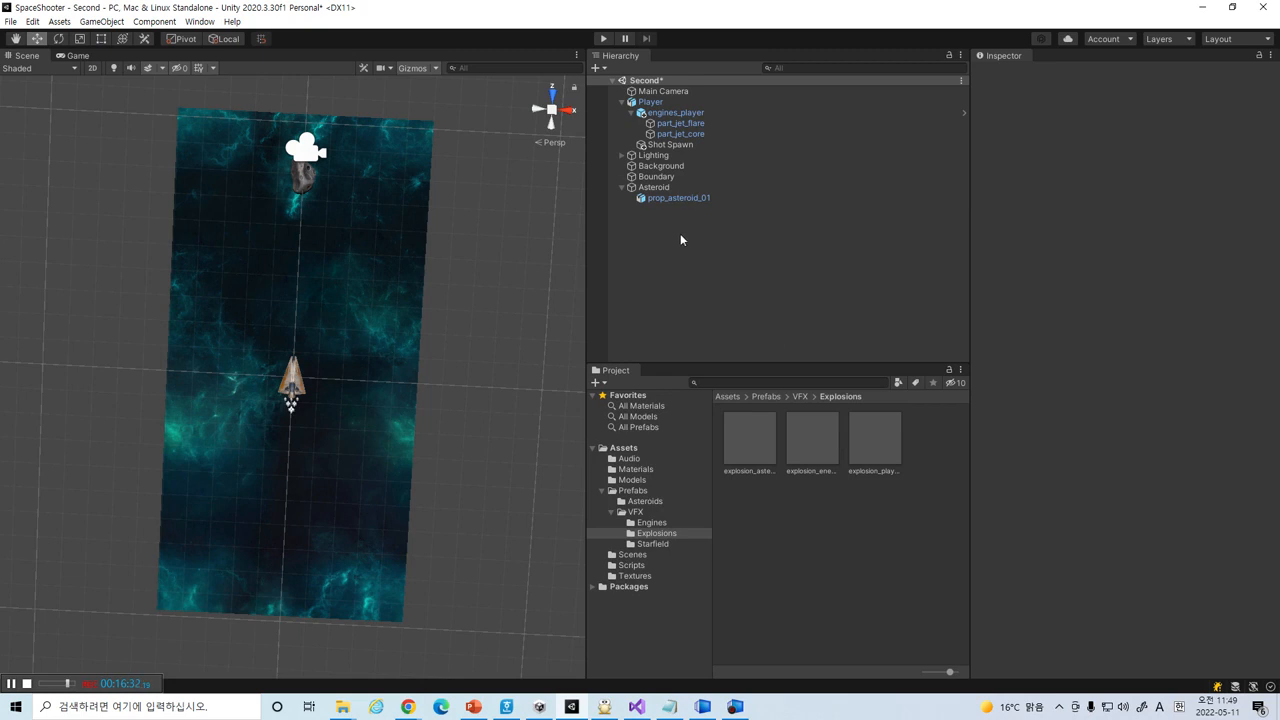
# - Add the Mover script from the Scripts folder to the Asteroid object and set its Speed to -5
pyautogui.click(655, 189)
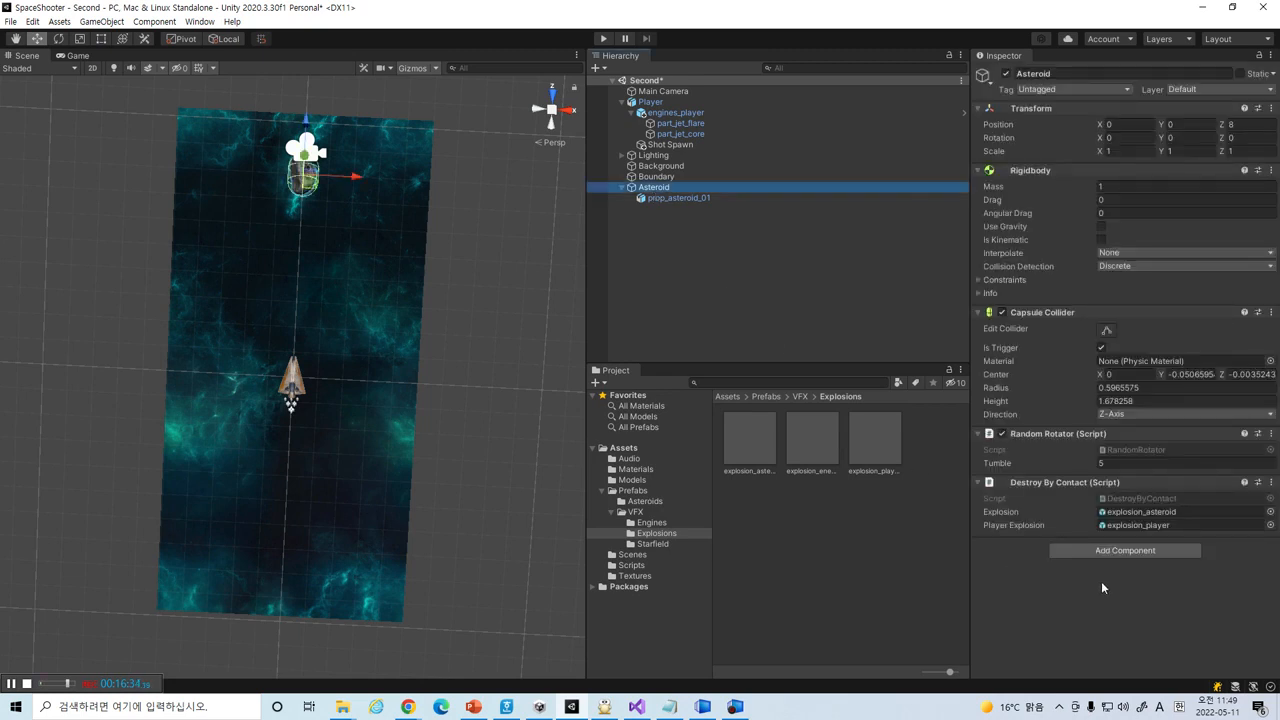
pyautogui.click(650, 566)
pyautogui.scroll(-2, 933, 520)
pyautogui.moveTo(914, 548); pyautogui.dragTo(1107, 598)
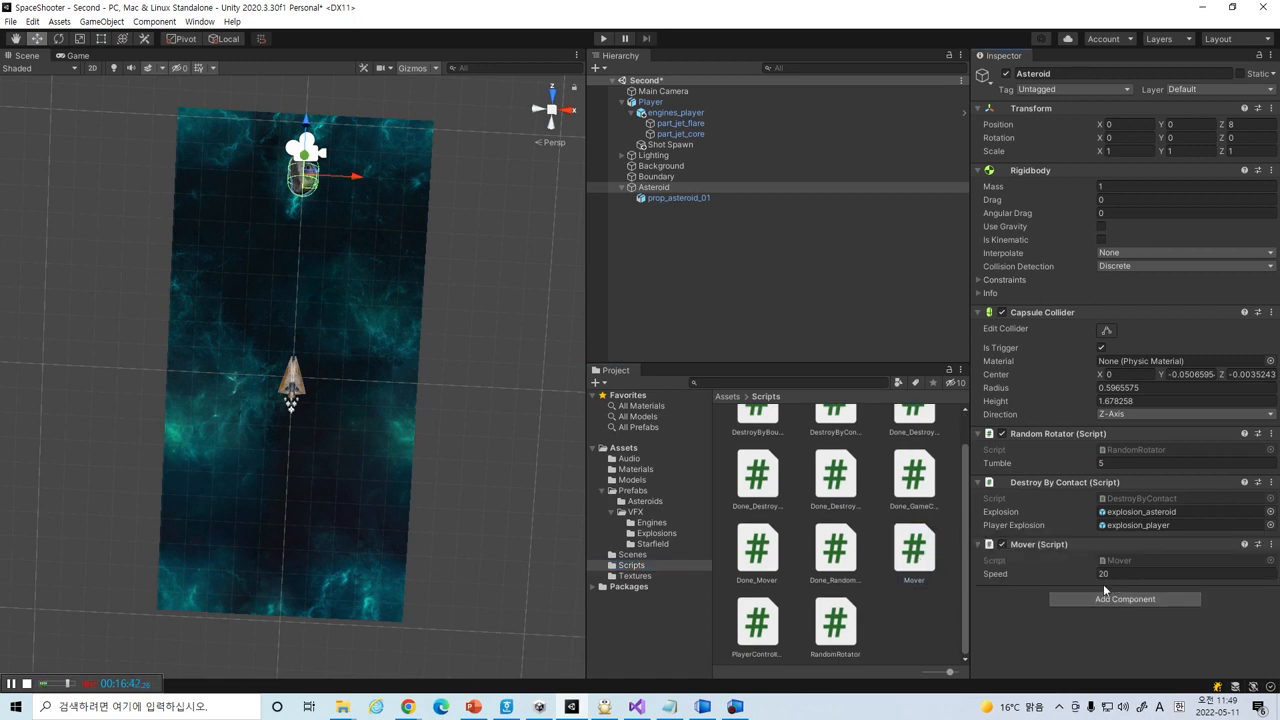
pyautogui.click(1112, 574)
pyautogui.write('-5')
# - Play-test the moving asteroid in Unity, checking the instructions on the PowerPoint slide before and after the run
pyautogui.hotkey('alt', 'Tab')
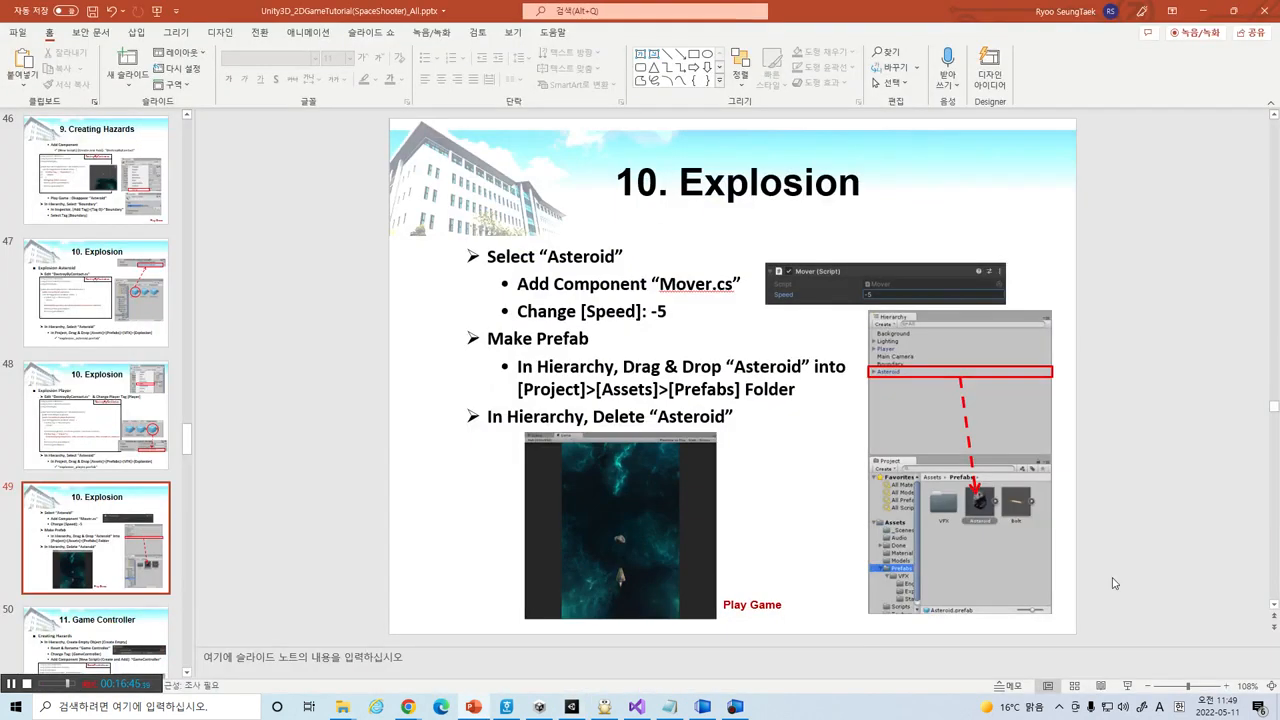
pyautogui.hotkey('alt', 'Tab')
pyautogui.hotkey('ctrl', 'p')
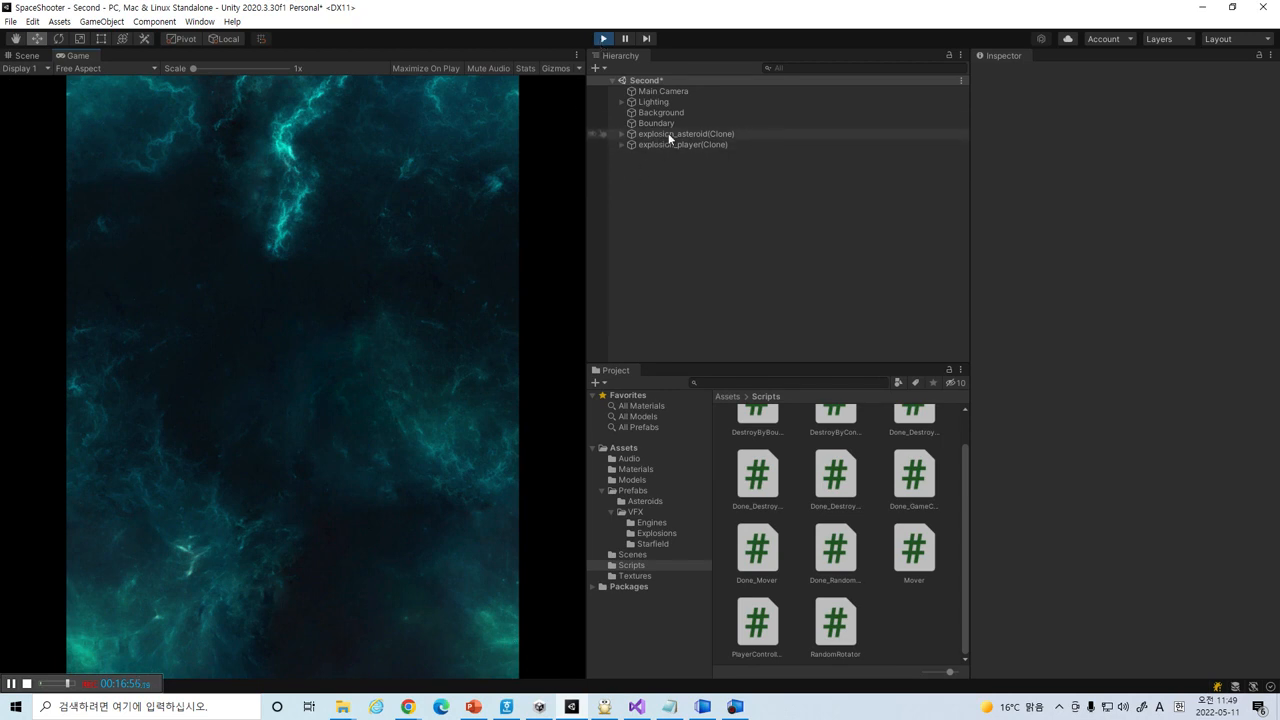
pyautogui.click(603, 38)
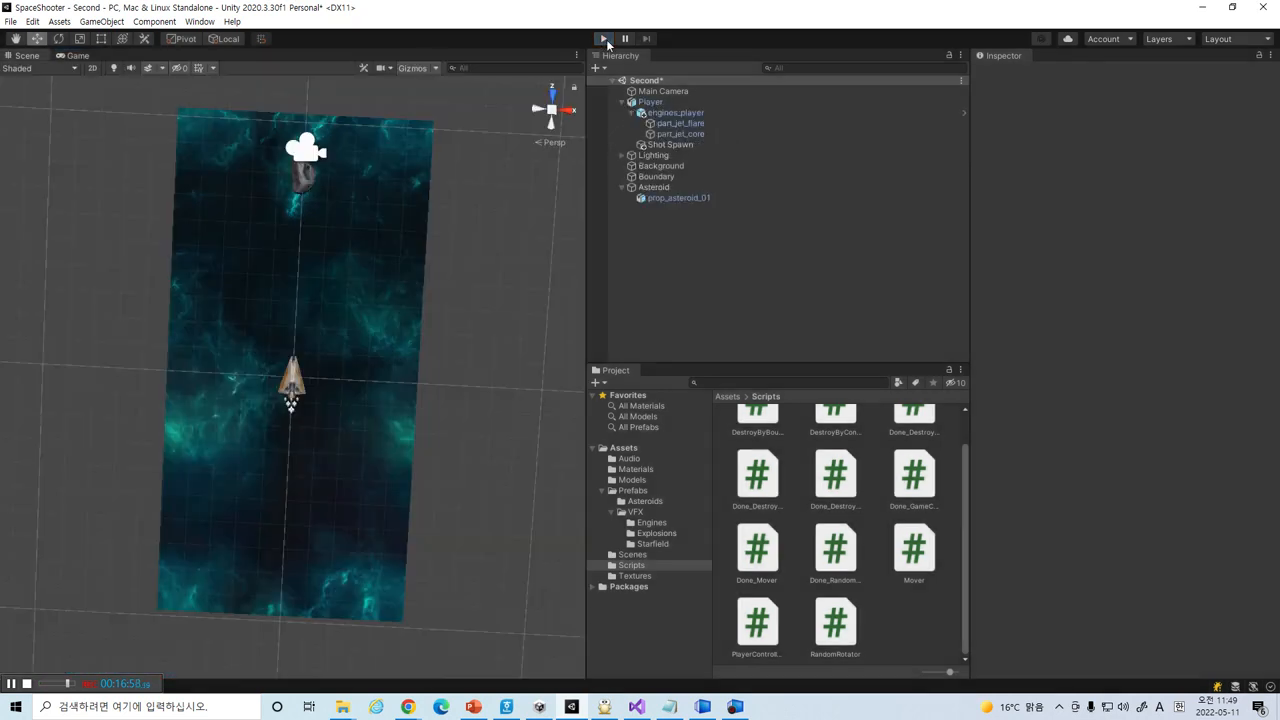
pyautogui.click(1204, 7)
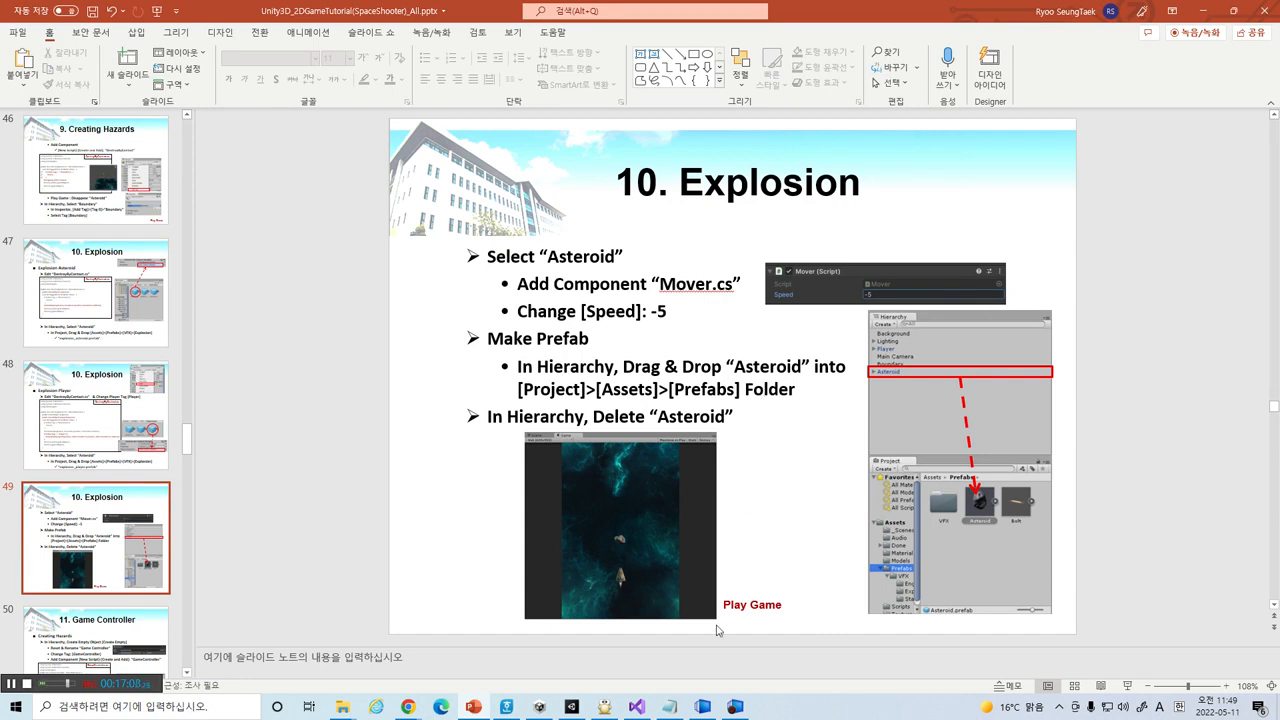
pyautogui.click(570, 710)
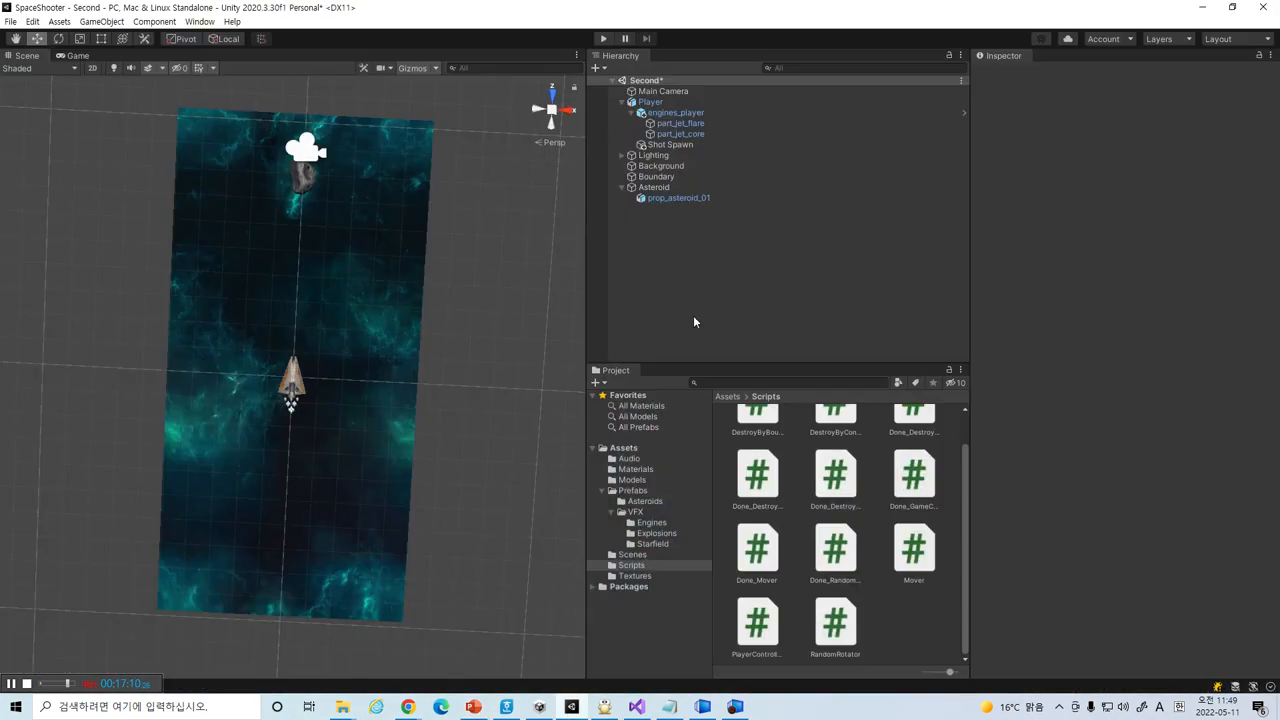
# - Make a prefab of the Asteroid in the Assets > Prefabs folder and delete the Asteroid from the scene hierarchy
pyautogui.click(660, 189)
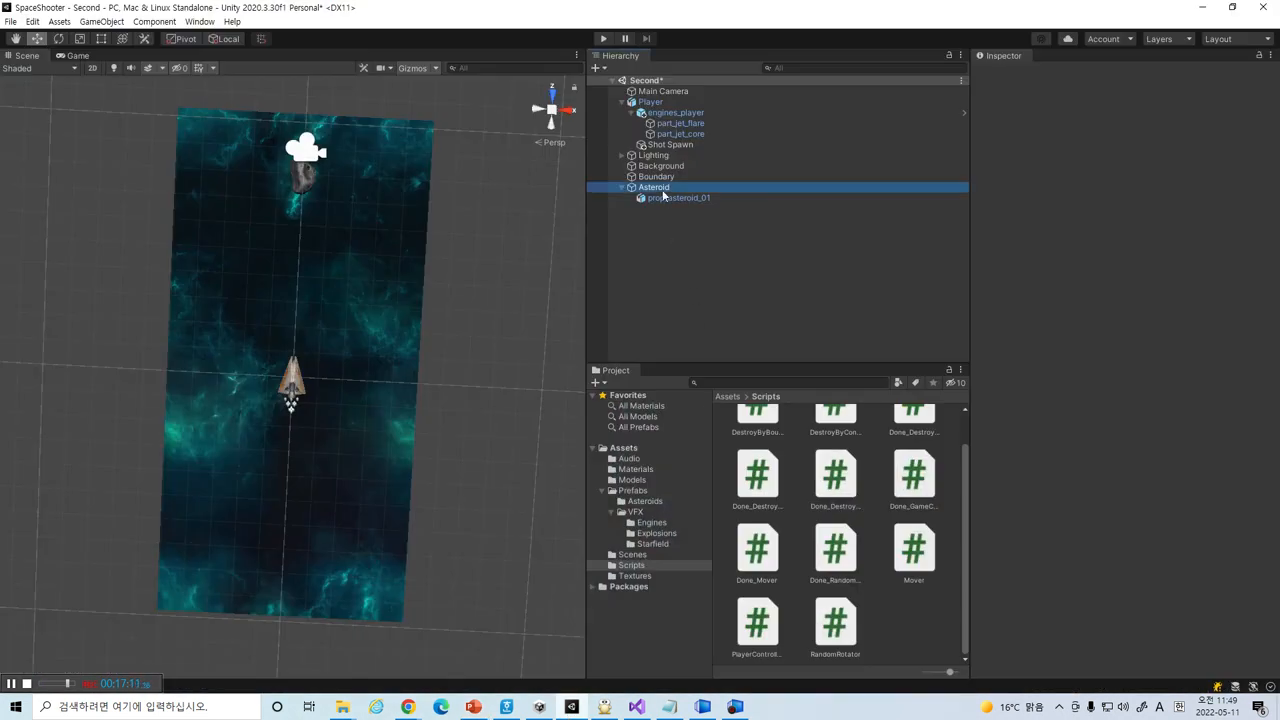
pyautogui.click(633, 490)
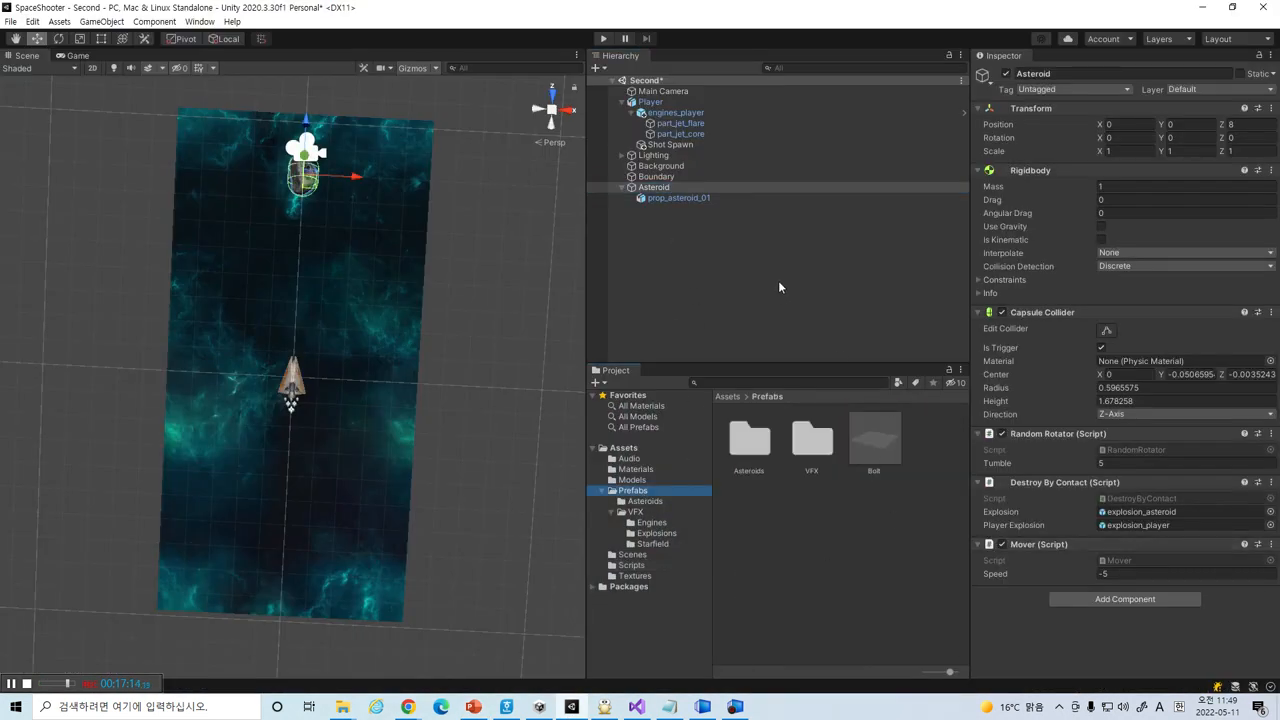
pyautogui.moveTo(660, 188); pyautogui.dragTo(922, 462)
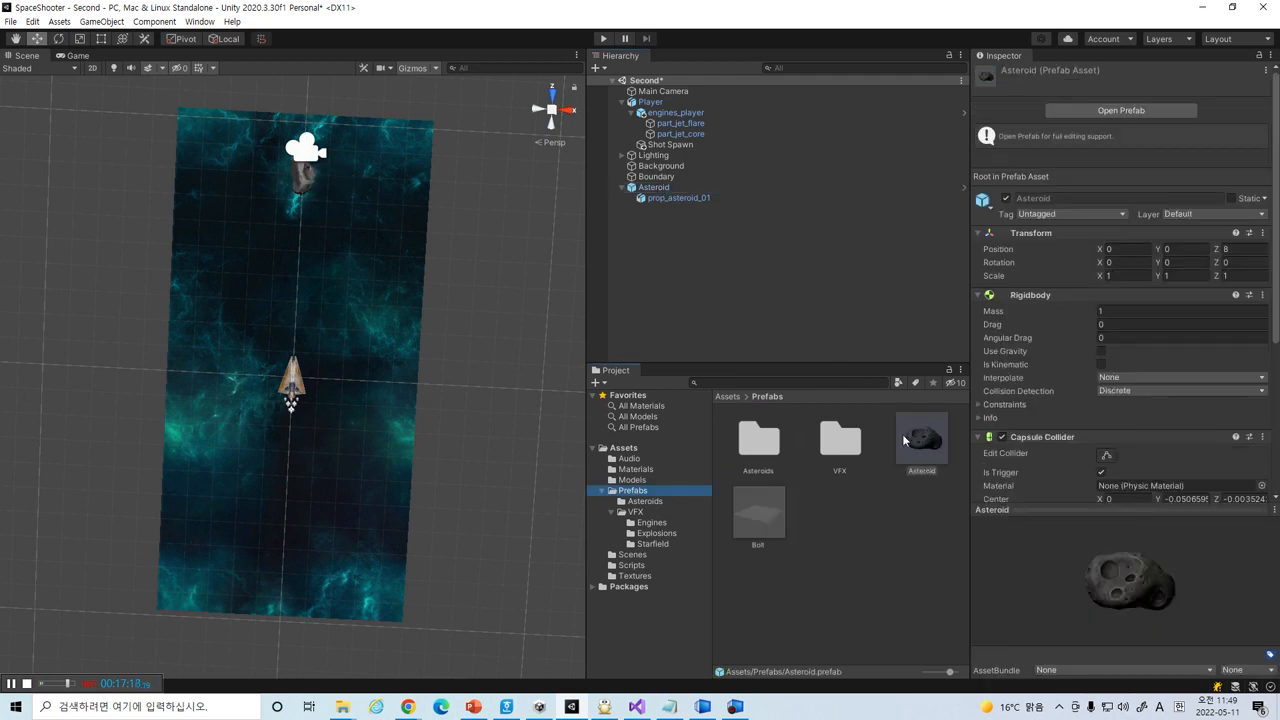
pyautogui.click(670, 189)
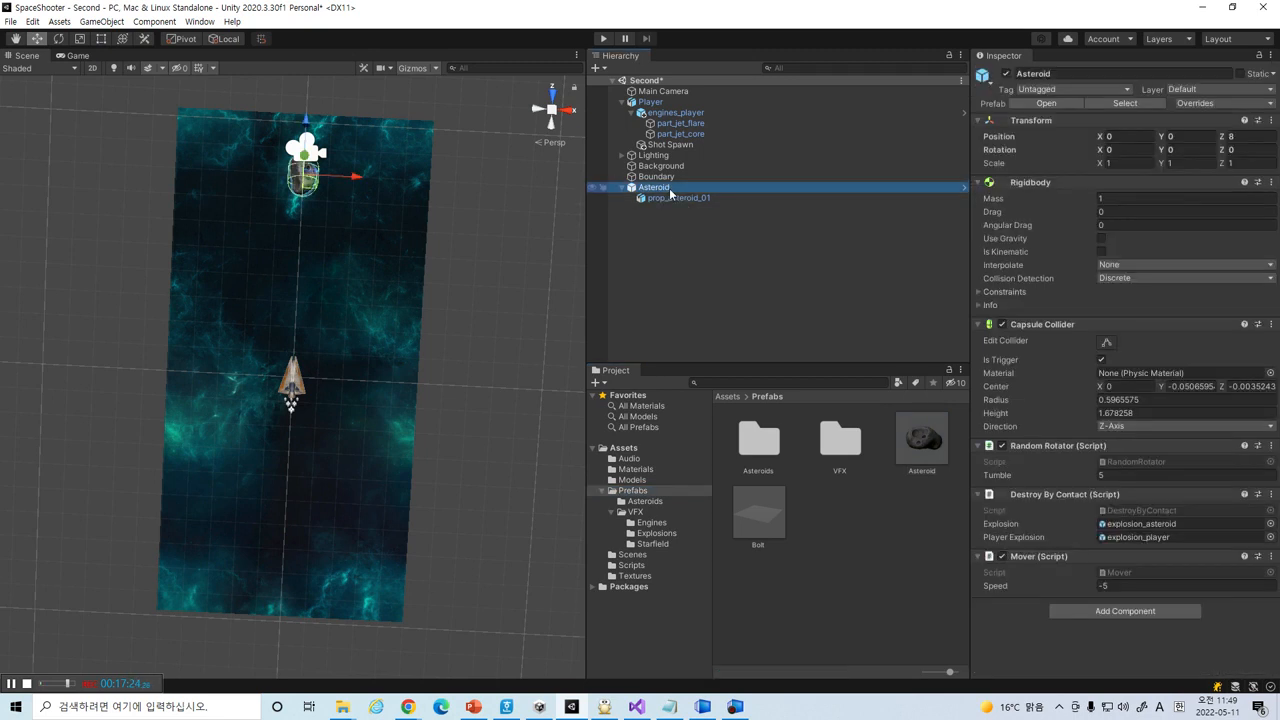
pyautogui.press('Delete')
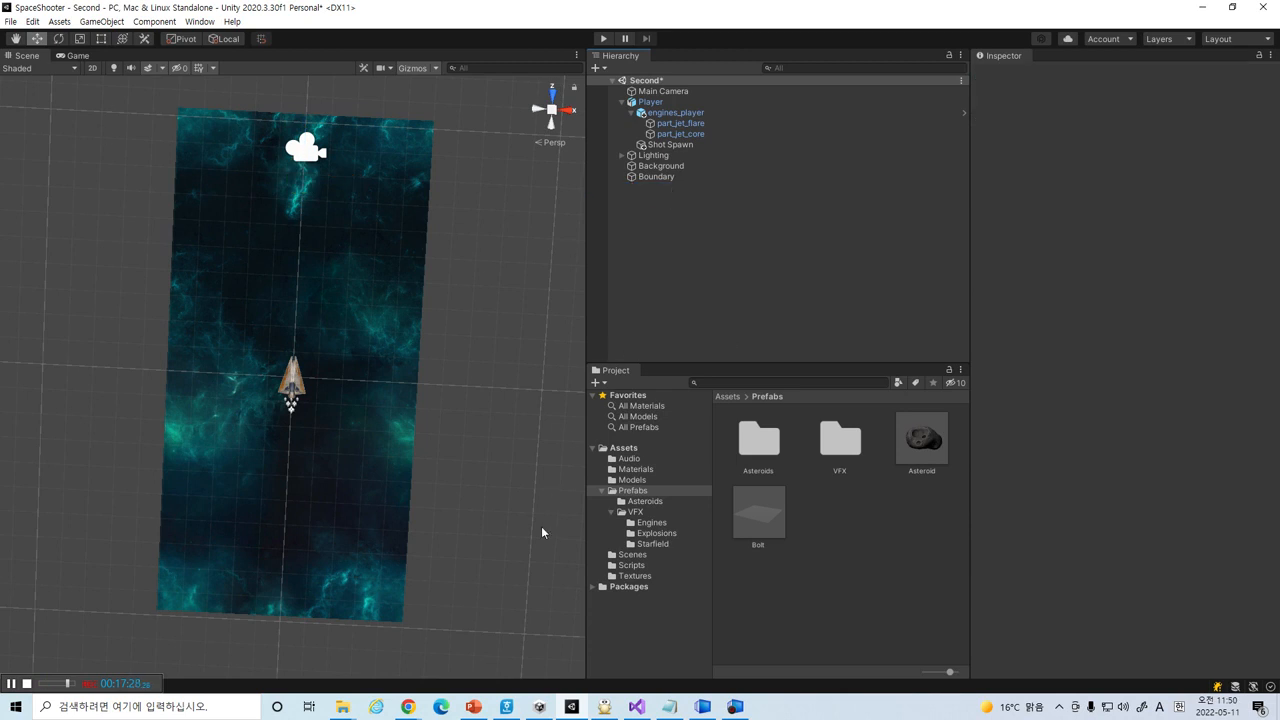
# - Switch to PowerPoint and advance to the Game Controller slide on creating hazards
pyautogui.click(473, 706)
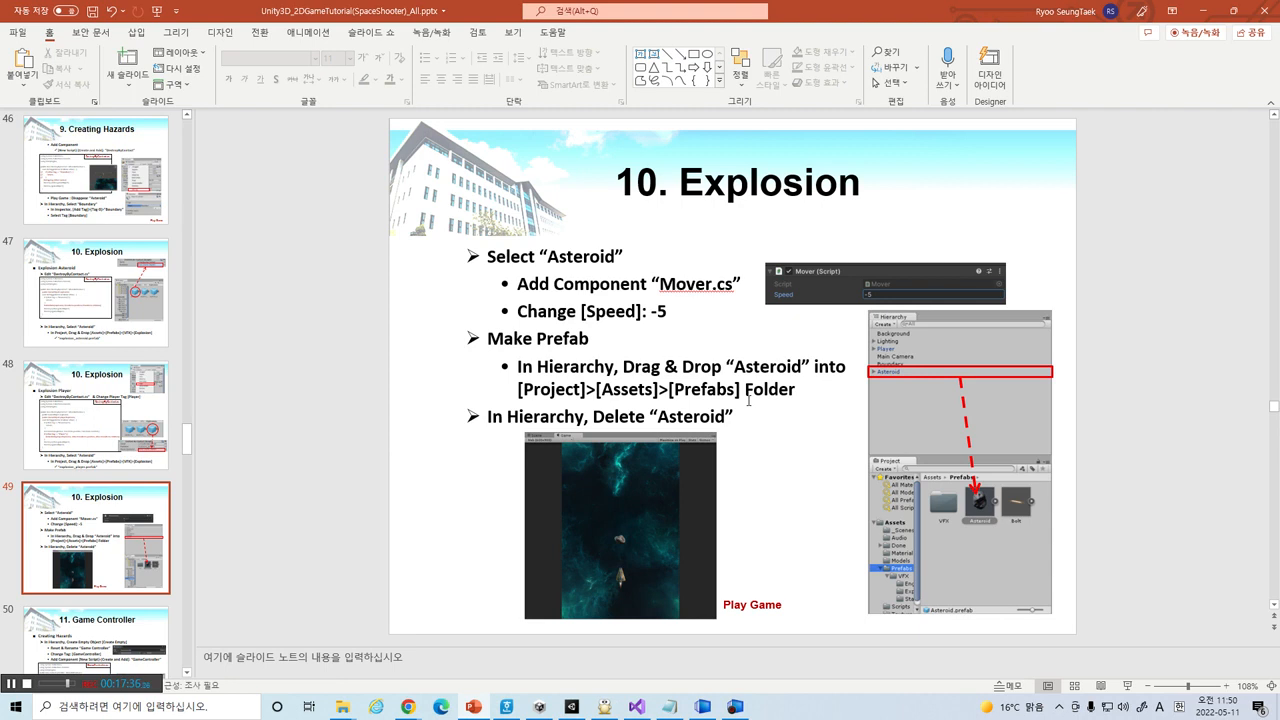
pyautogui.scroll(-1, 748, 400)
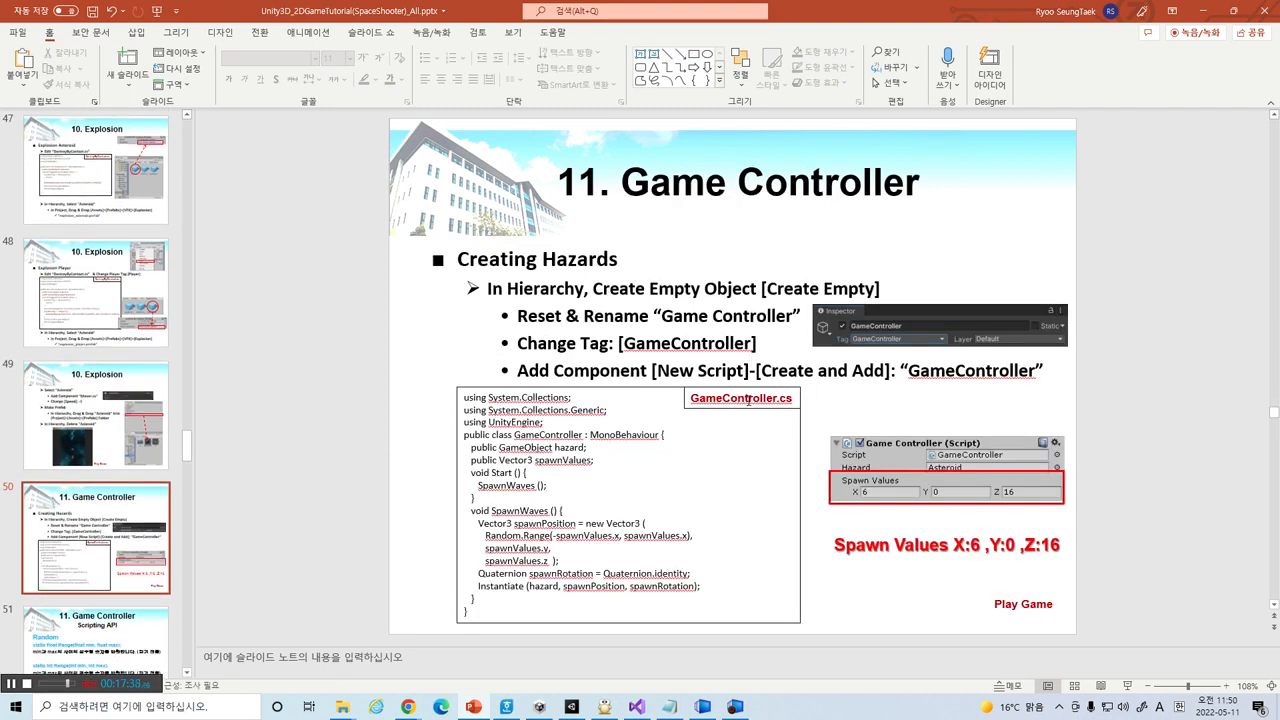
pyautogui.scroll(1, 748, 400)
pyautogui.scroll(-1, 748, 400)
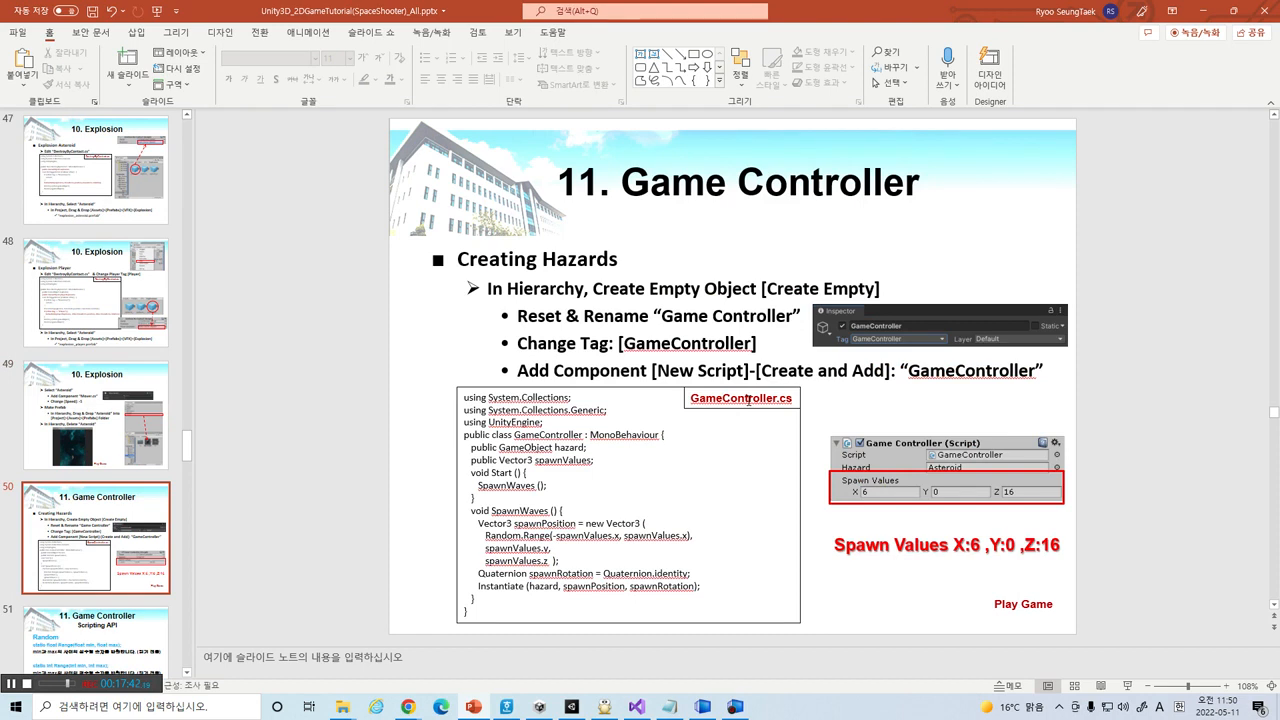
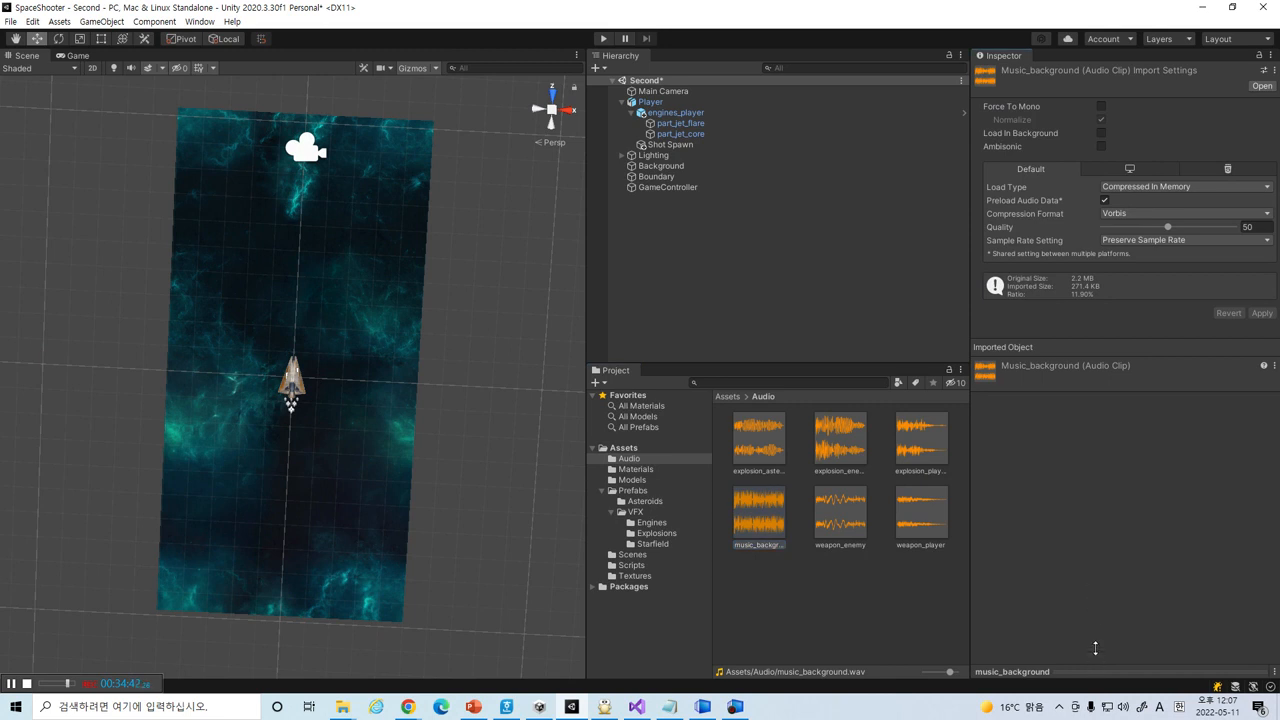
# - Expand the preview of the music_background audio clip and listen to a short part of it
pyautogui.moveTo(1096, 648); pyautogui.dragTo(1092, 623)
pyautogui.click(1225, 571)
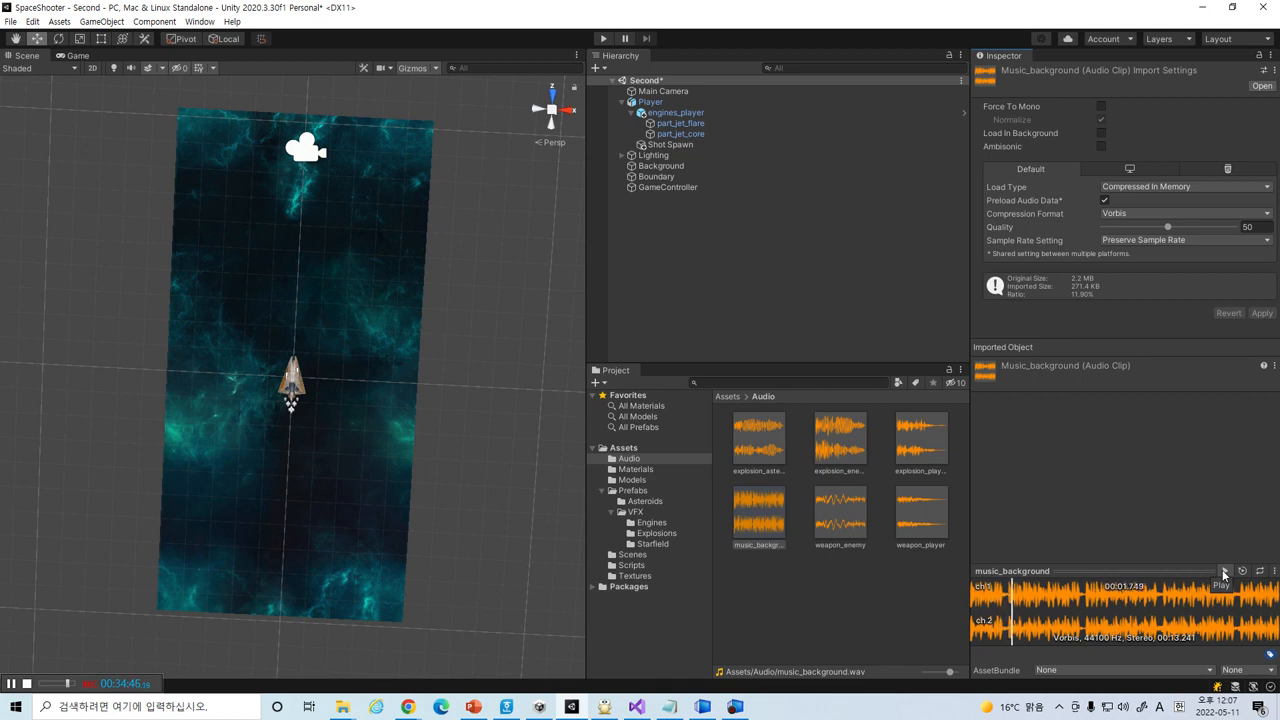
pyautogui.click(1225, 571)
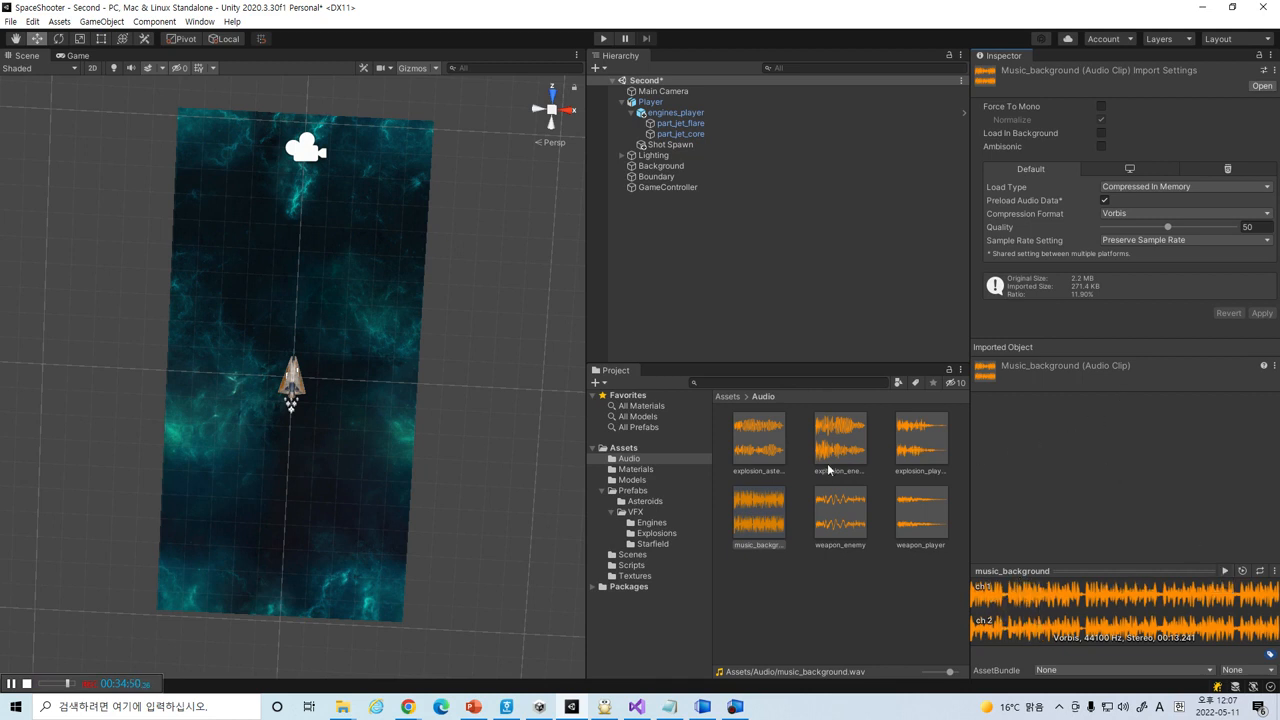
# - Assign music_background as the AudioClip of the GameController's Audio Source and enable Loop
pyautogui.click(683, 187)
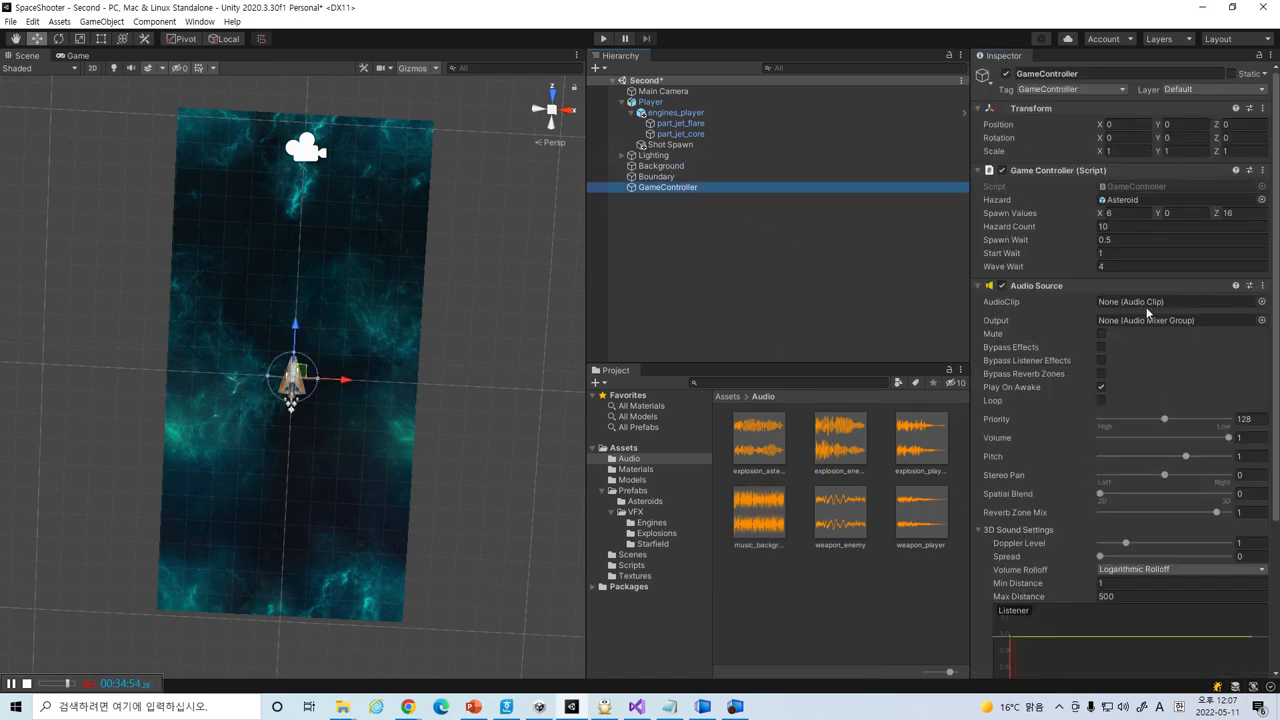
pyautogui.moveTo(763, 533); pyautogui.dragTo(1110, 309)
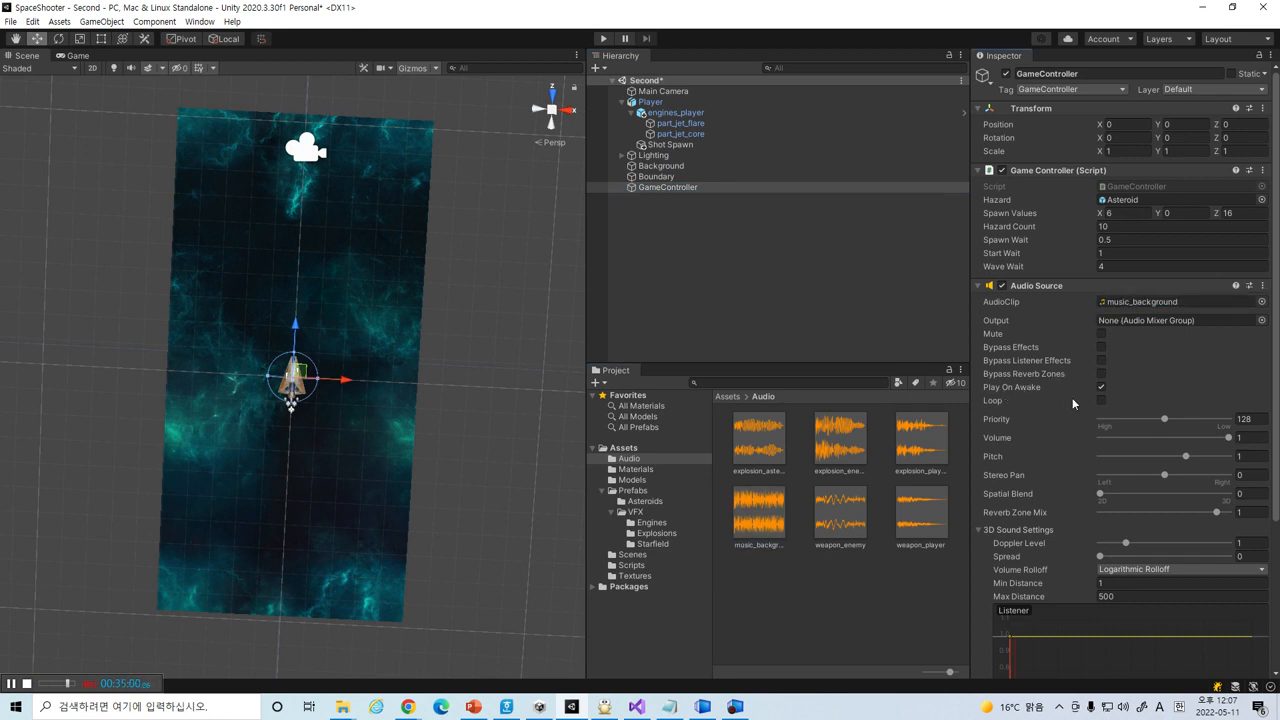
pyautogui.click(1101, 400)
# - Play-test the game with background music, moving the ship and shooting at asteroids, and stop play mode
pyautogui.click(603, 38)
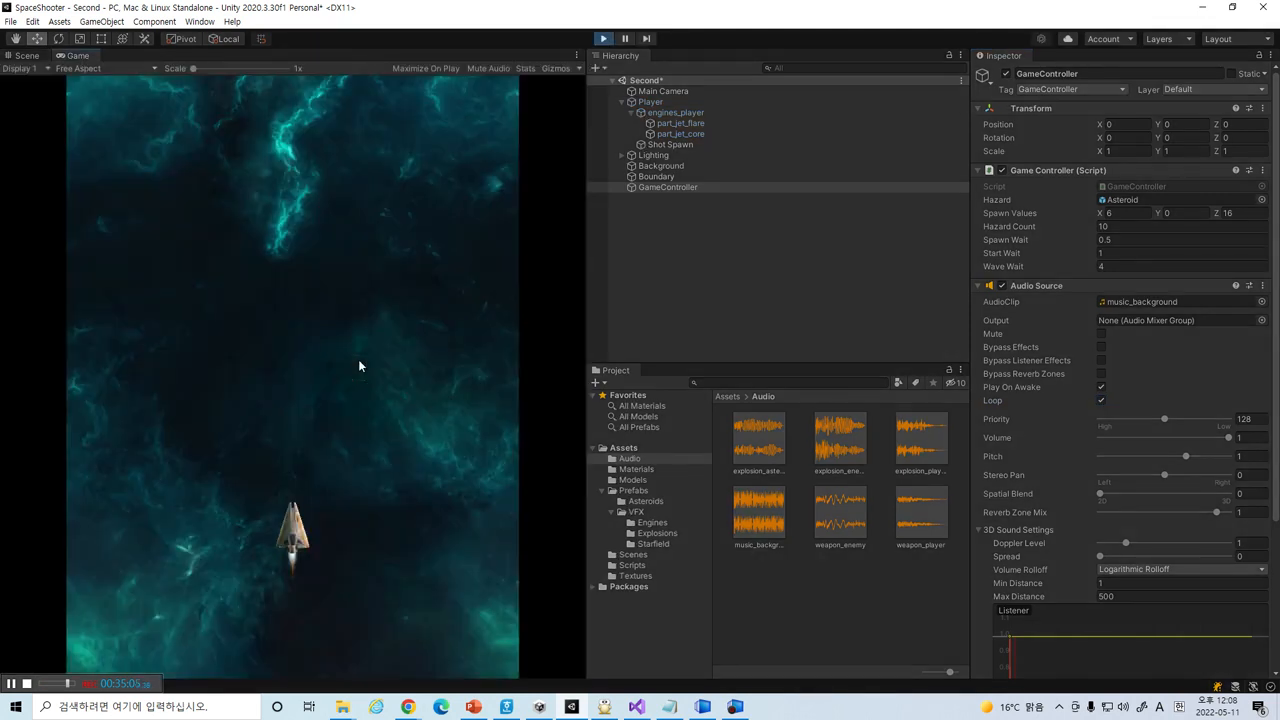
pyautogui.press('Left')
pyautogui.click(360, 365)
pyautogui.press('Right')
pyautogui.click(360, 365)
pyautogui.press('Left')
pyautogui.click(360, 365)
pyautogui.click(360, 365)
pyautogui.press('Right')
pyautogui.click(360, 365)
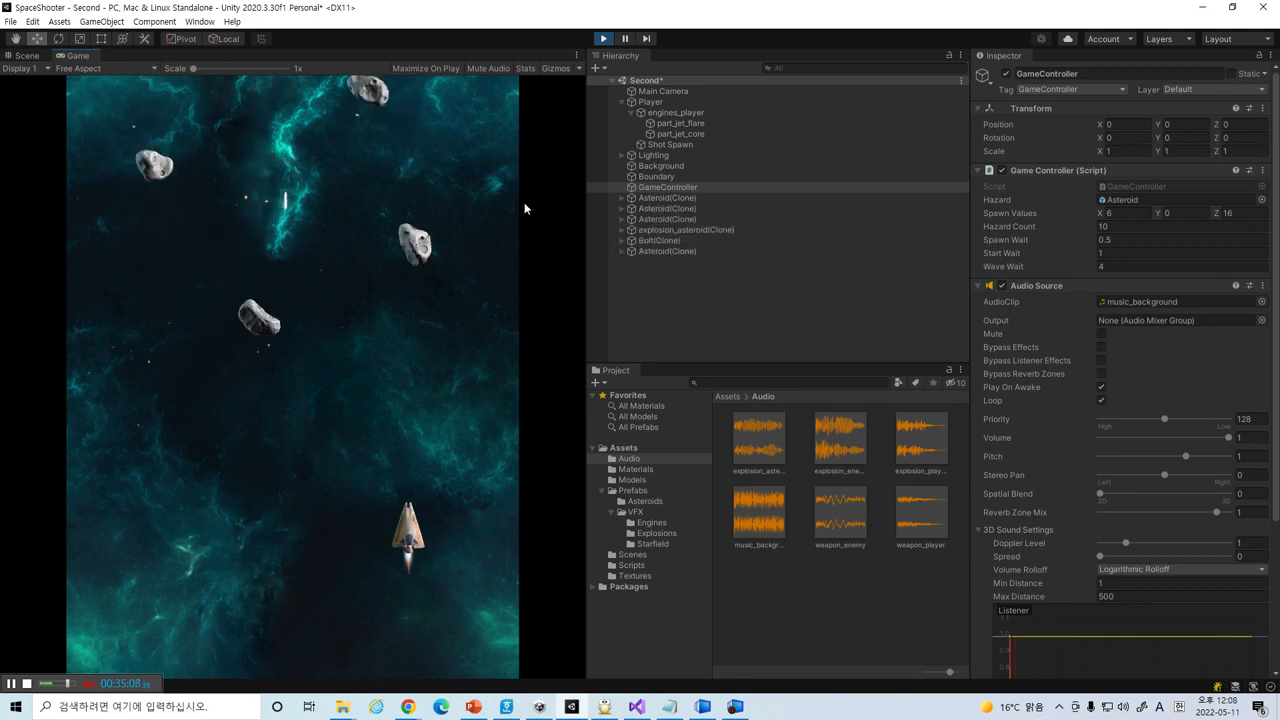
pyautogui.click(604, 39)
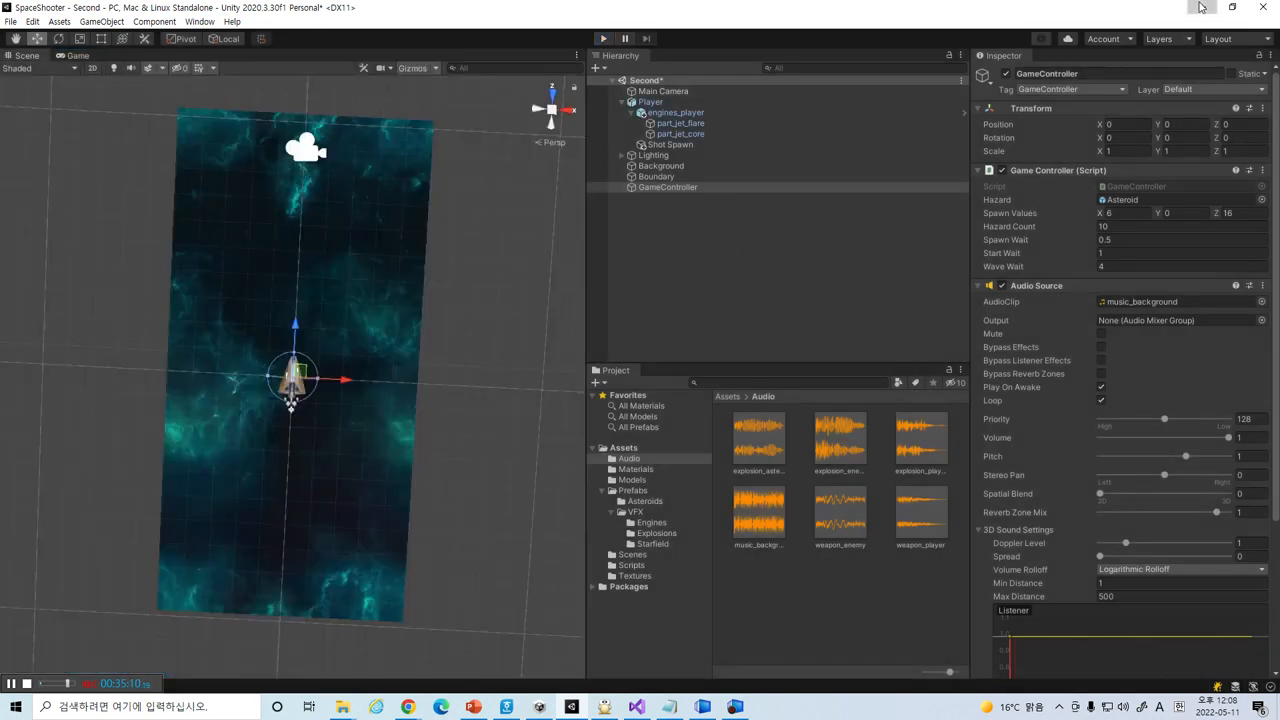
# - Switch to PowerPoint and advance to the Audio slide on changing the Project window to One Column Layout
pyautogui.click(1201, 7)
pyautogui.scroll(-1, 886, 403)
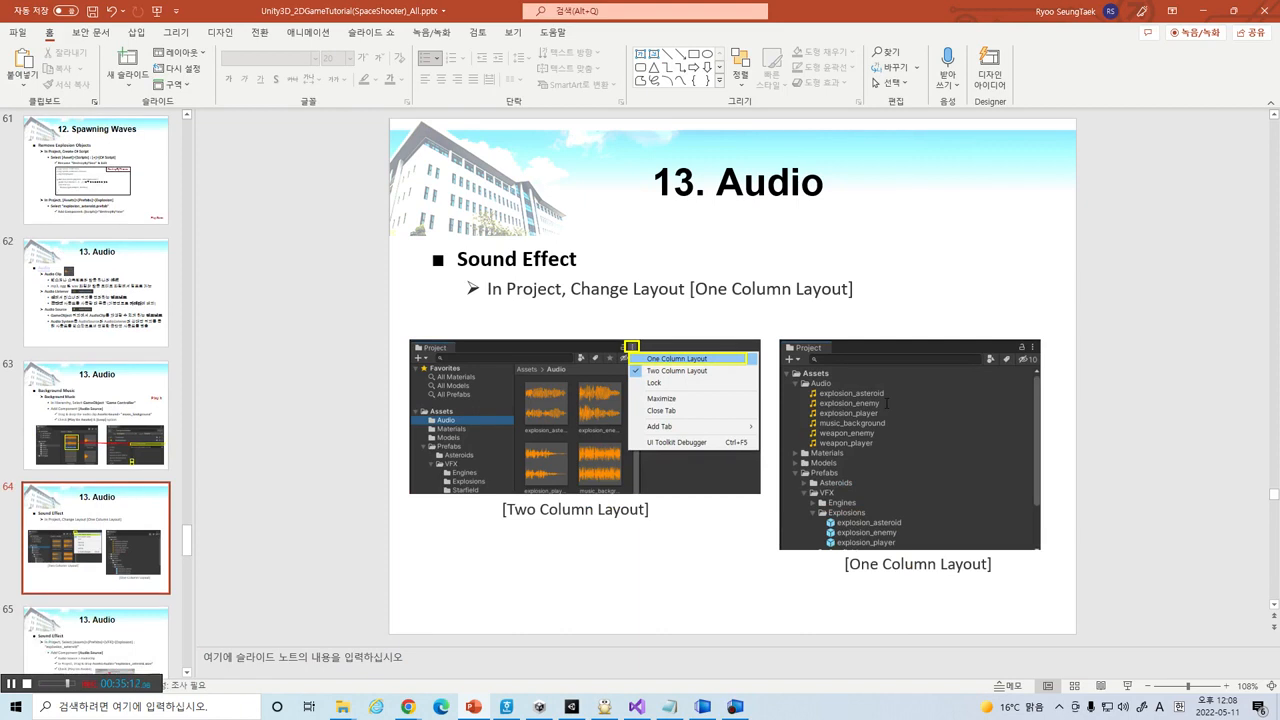
# - Compare the Background Music slide with the GameController's Audio Source settings in Unity, and return to the One Column Layout slide in PowerPoint
pyautogui.scroll(1, 871, 333)
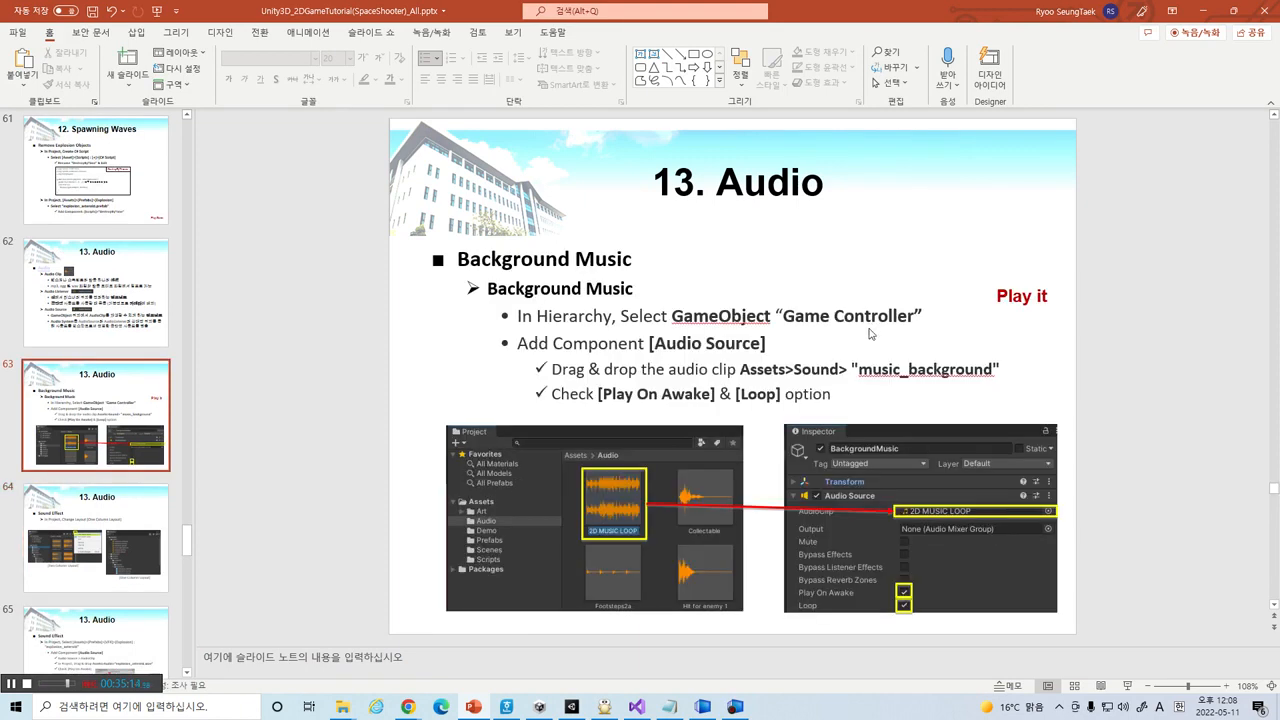
pyautogui.hotkey('alt', 'Tab')
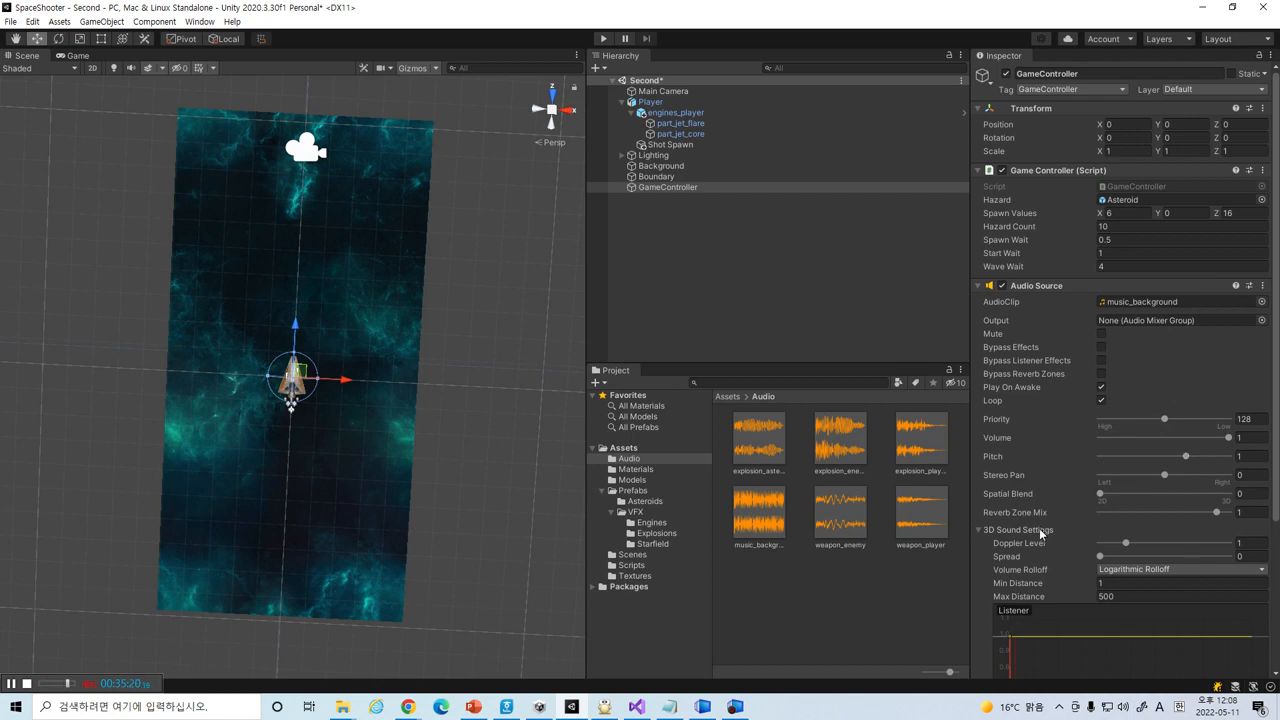
pyautogui.click(1248, 542)
pyautogui.click(1201, 7)
pyautogui.scroll(-1, 658, 397)
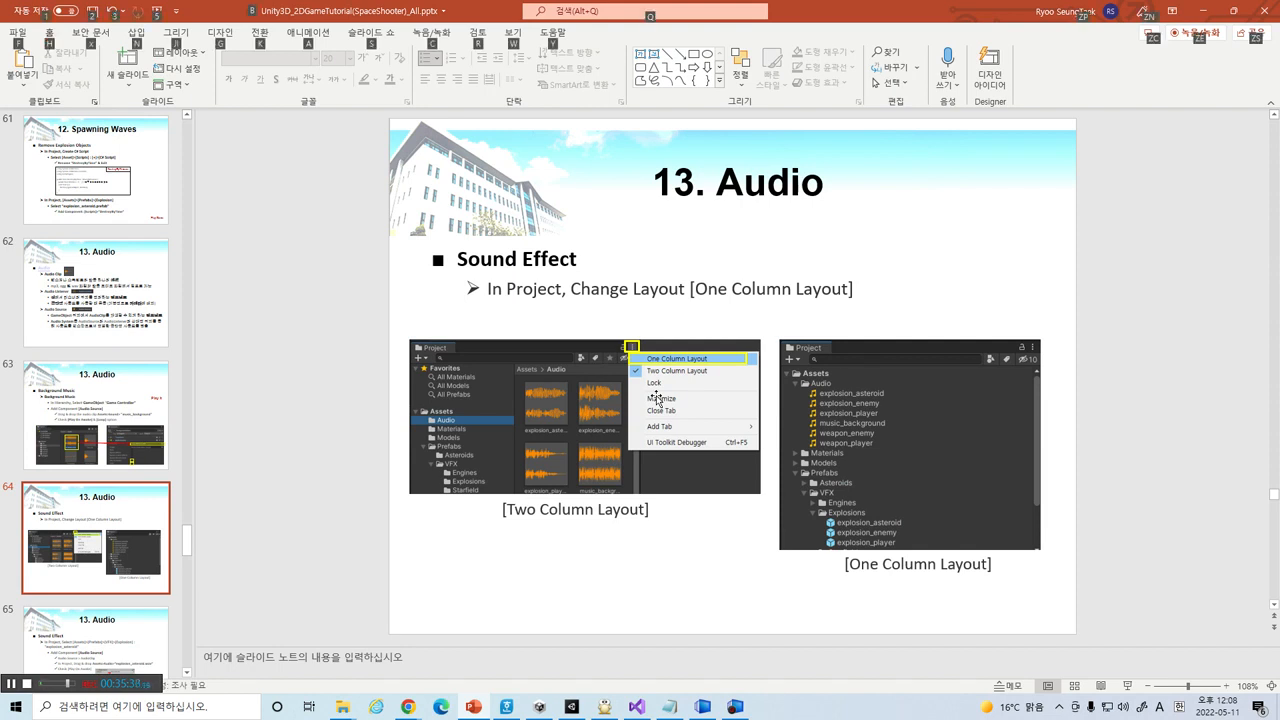
# - Switch to Unity and change the Project window to One Column Layout
pyautogui.hotkey('alt', 'Tab')
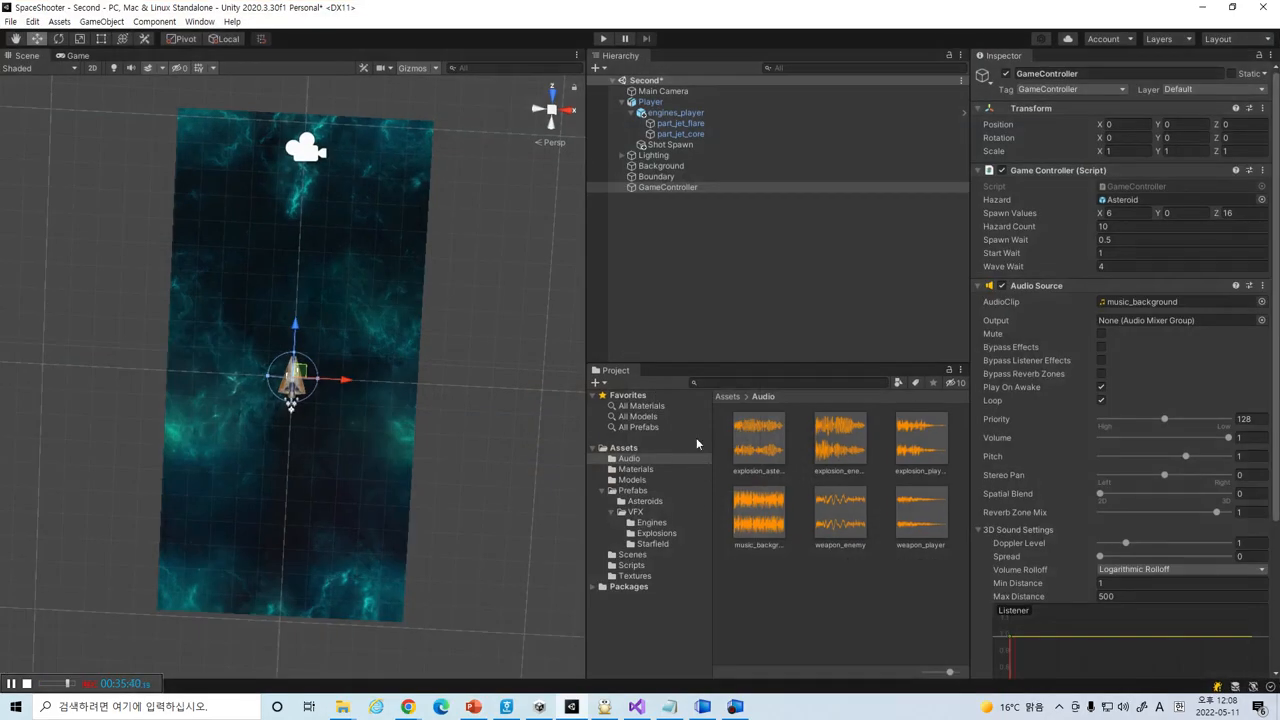
pyautogui.click(961, 369)
pyautogui.click(992, 381)
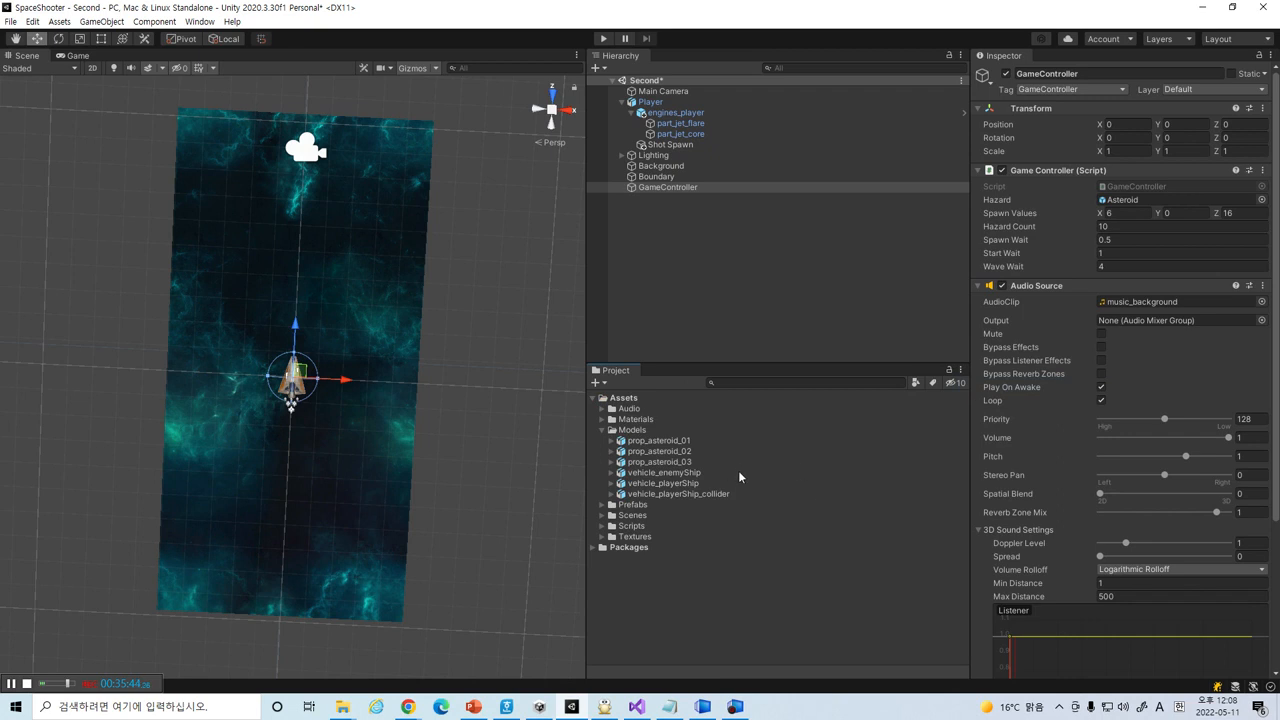
# - Consult the explosion_asteroid sound slide in PowerPoint, and select the explosion_asteroid prefab under Prefabs > VFX > Explosions in Unity
pyautogui.hotkey('alt', 'Tab')
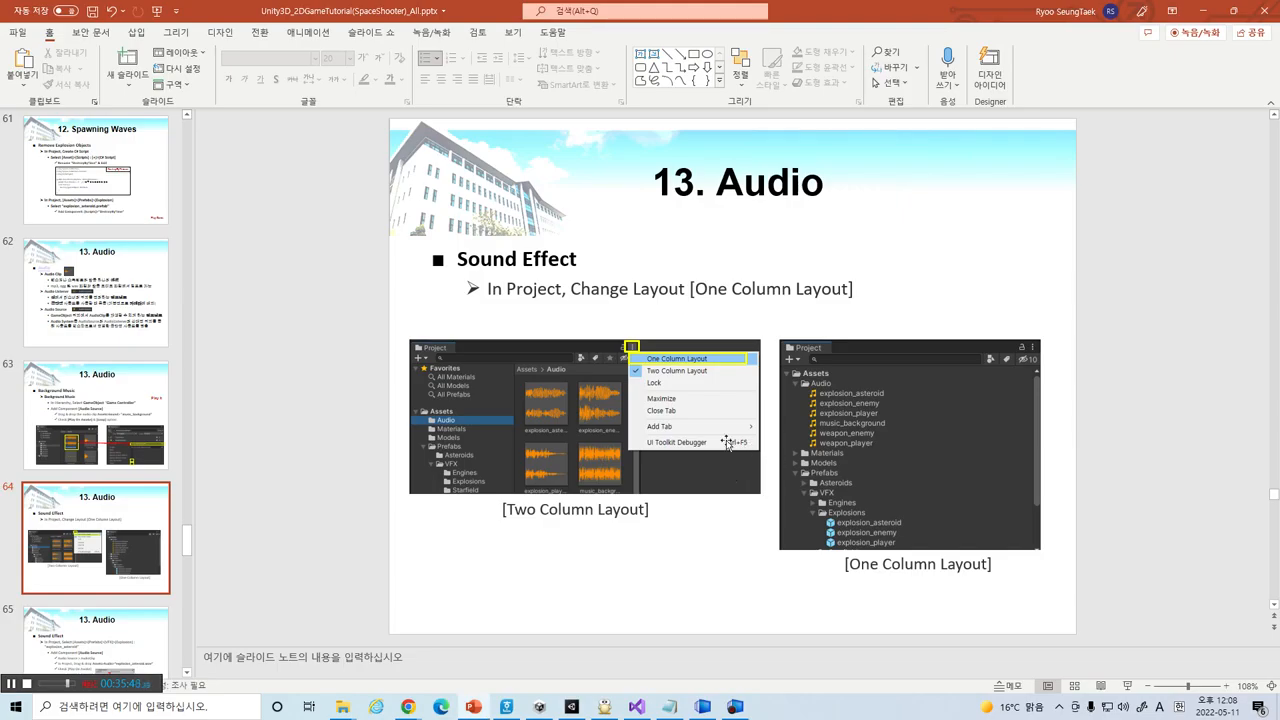
pyautogui.scroll(-1, 727, 444)
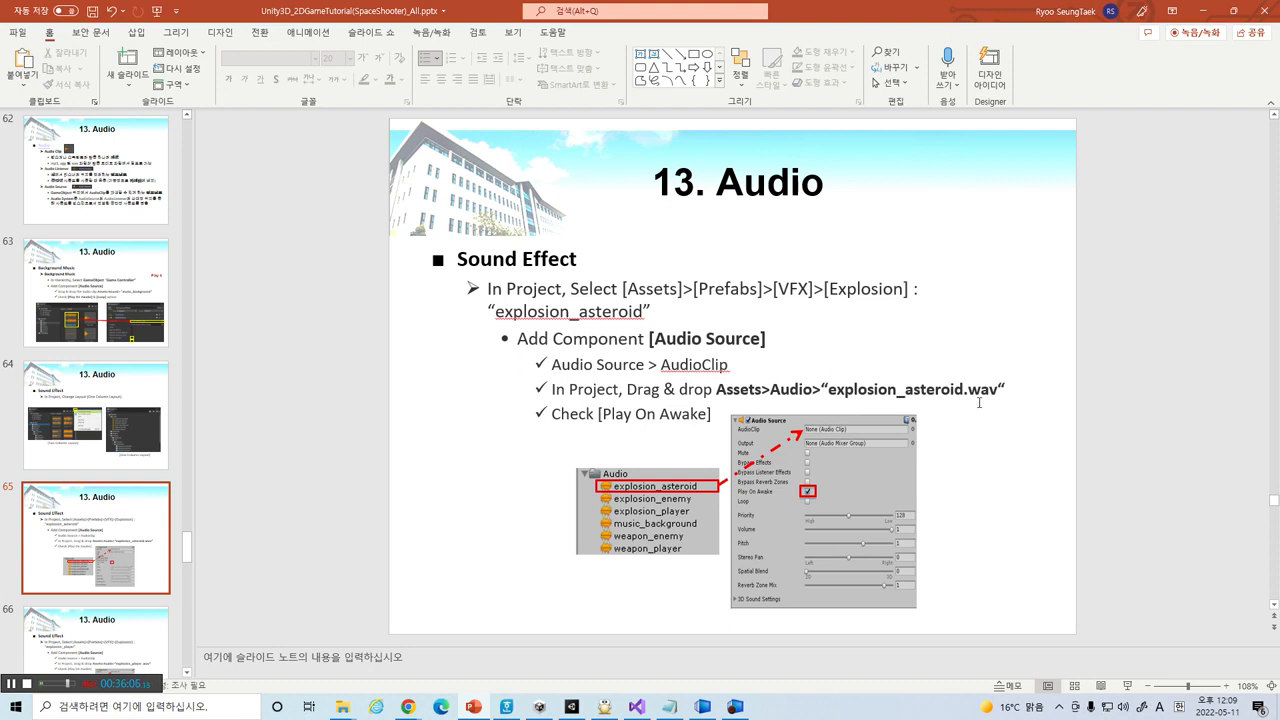
pyautogui.hotkey('alt', 'Tab')
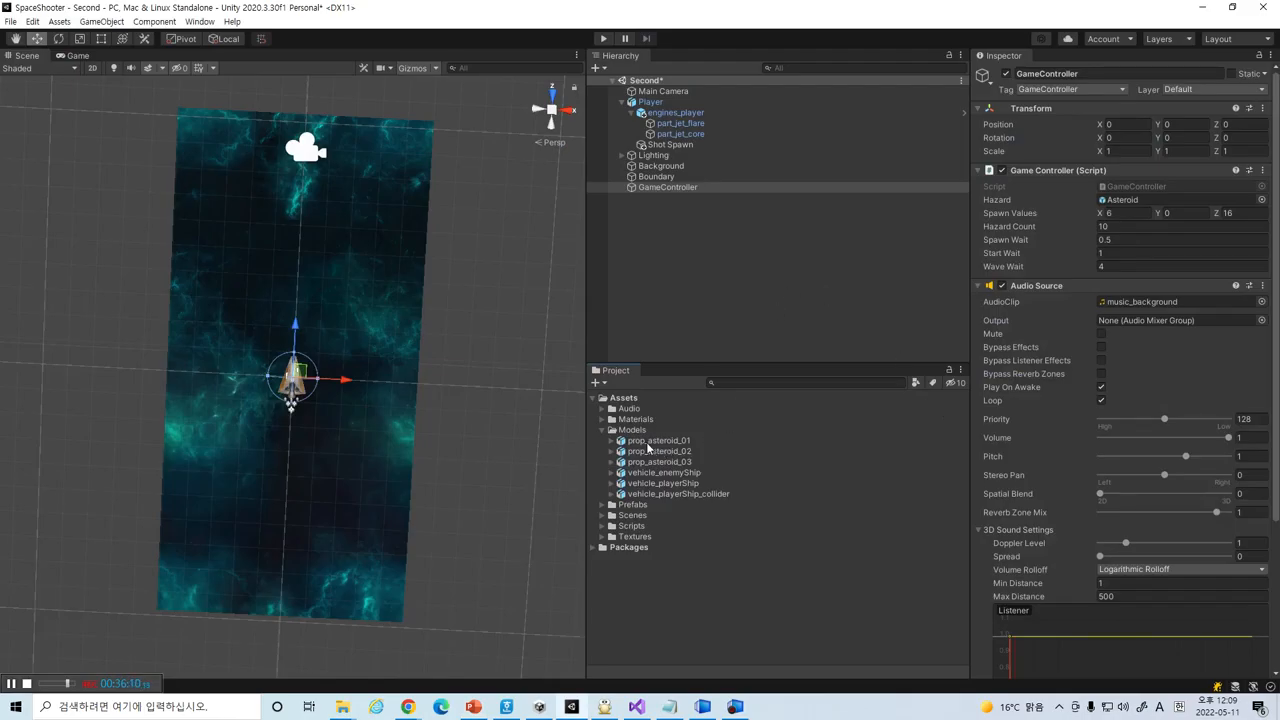
pyautogui.click(604, 431)
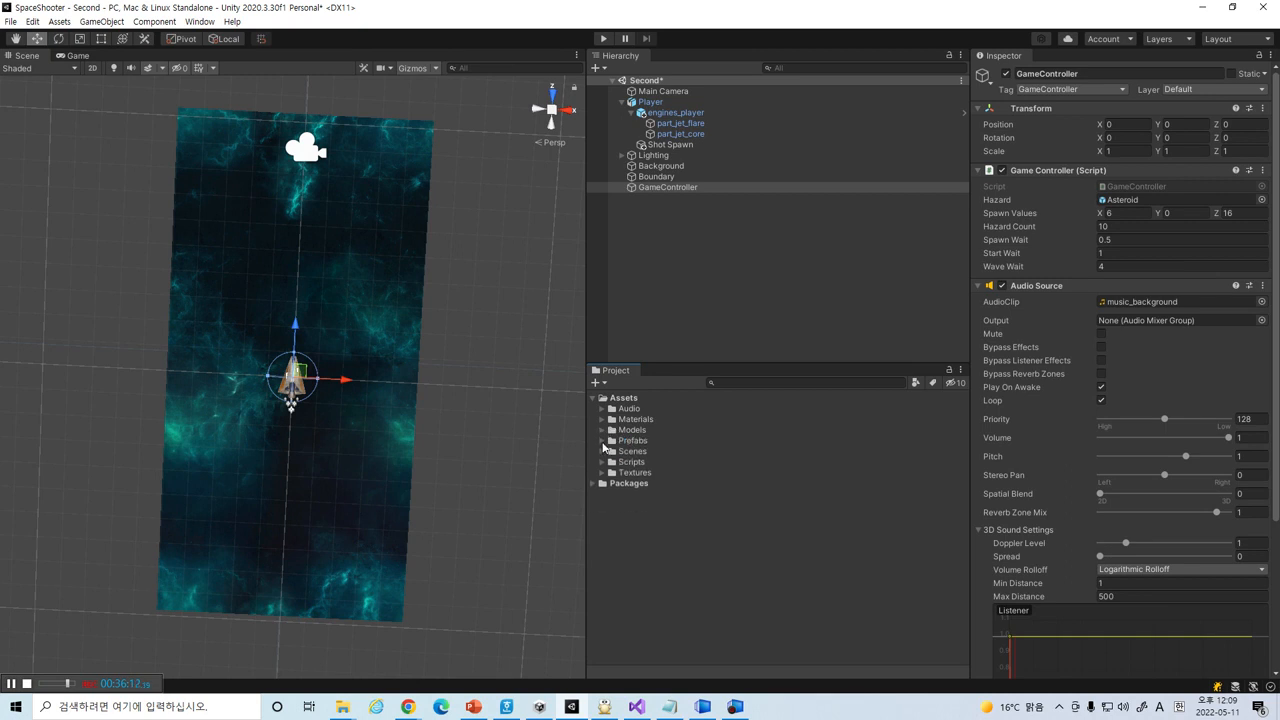
pyautogui.click(603, 441)
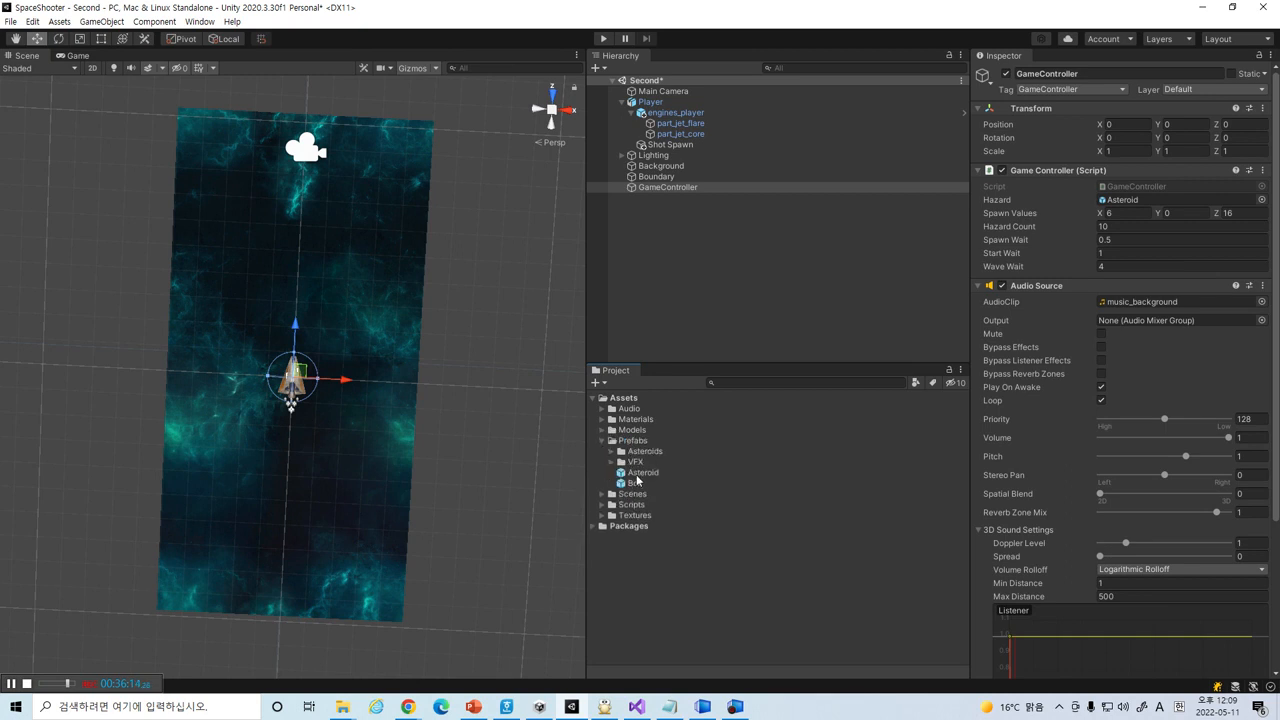
pyautogui.click(611, 461)
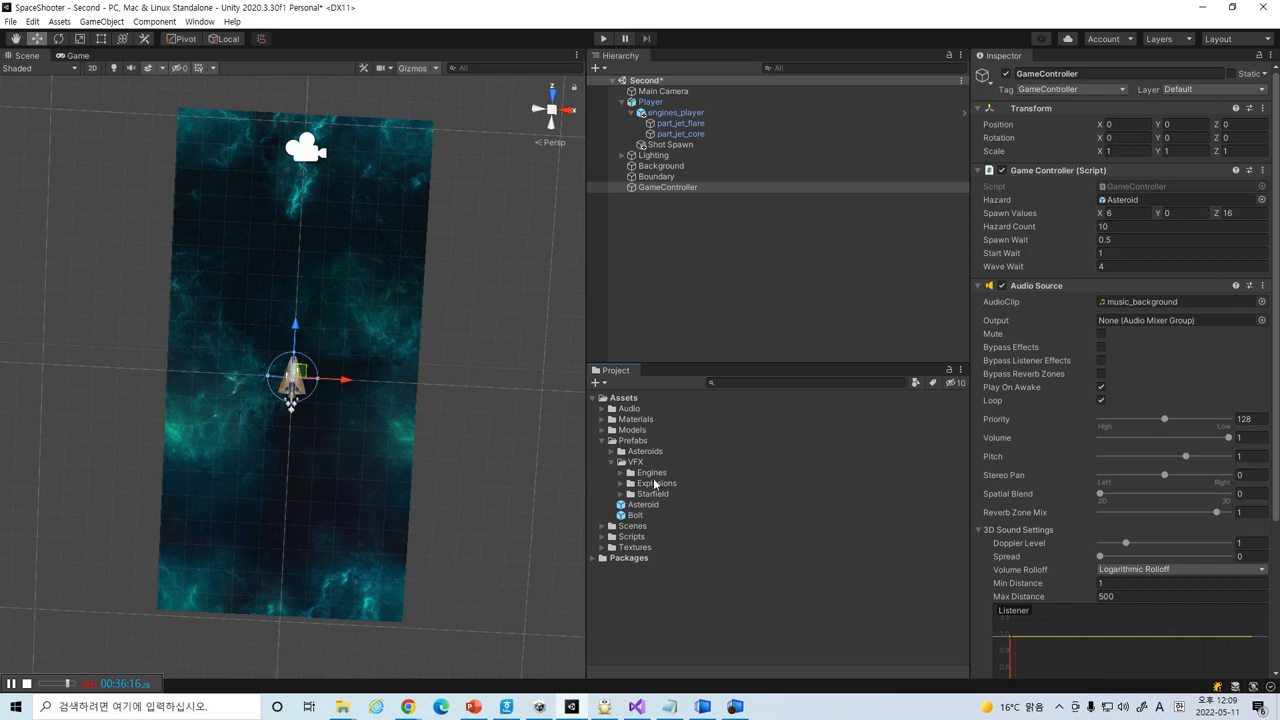
pyautogui.click(621, 485)
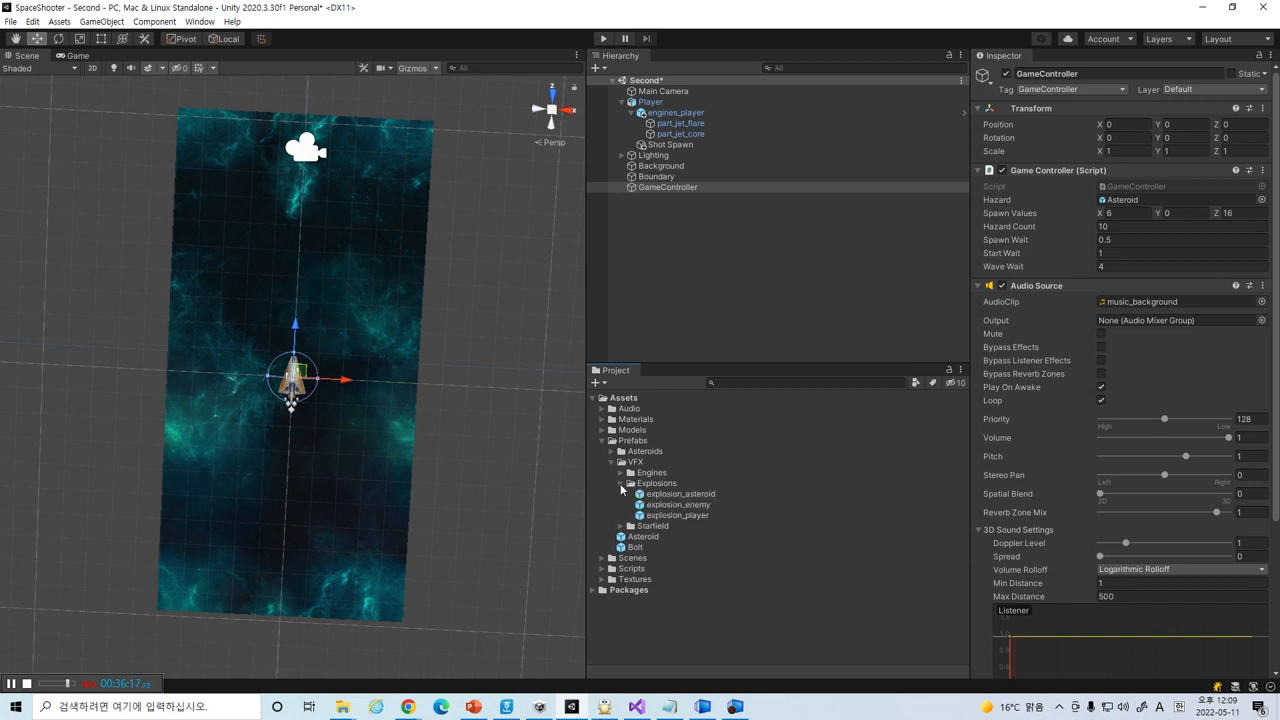
pyautogui.click(697, 496)
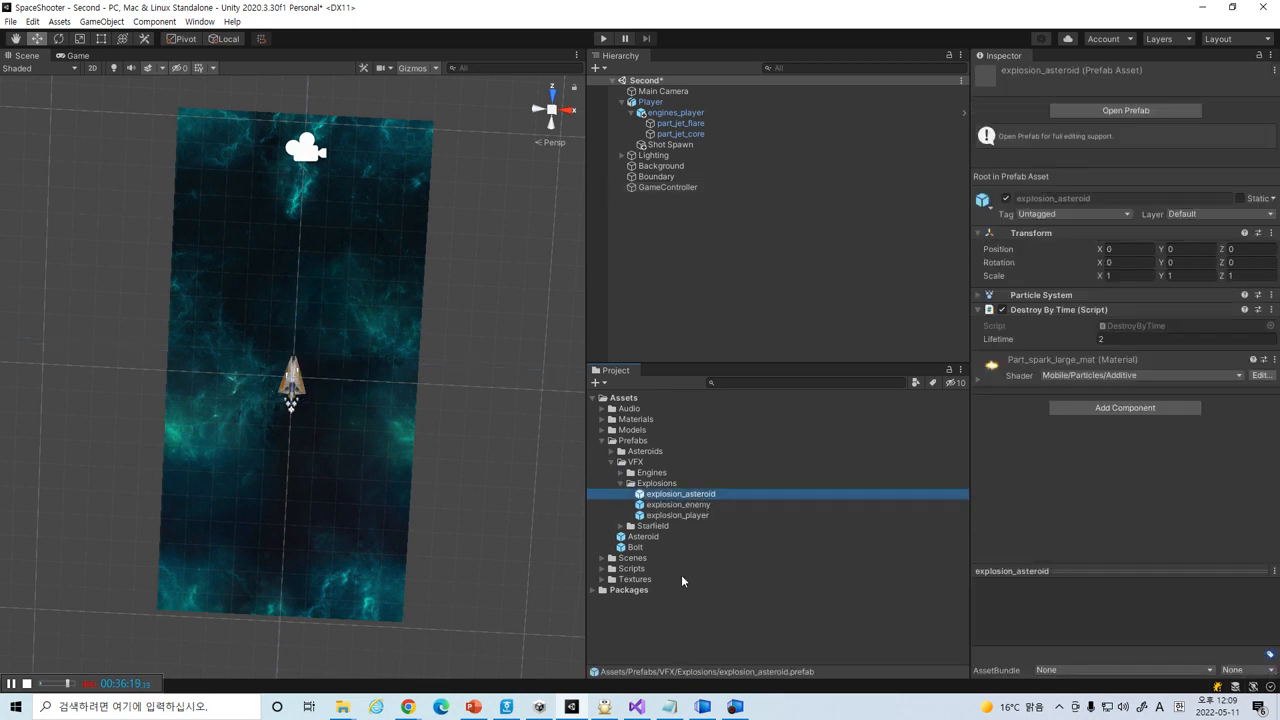
# - Add the explosion_asteroid clip from the Audio folder to the prefab as an Audio Source, and open the prefab to inspect that component
pyautogui.click(600, 410)
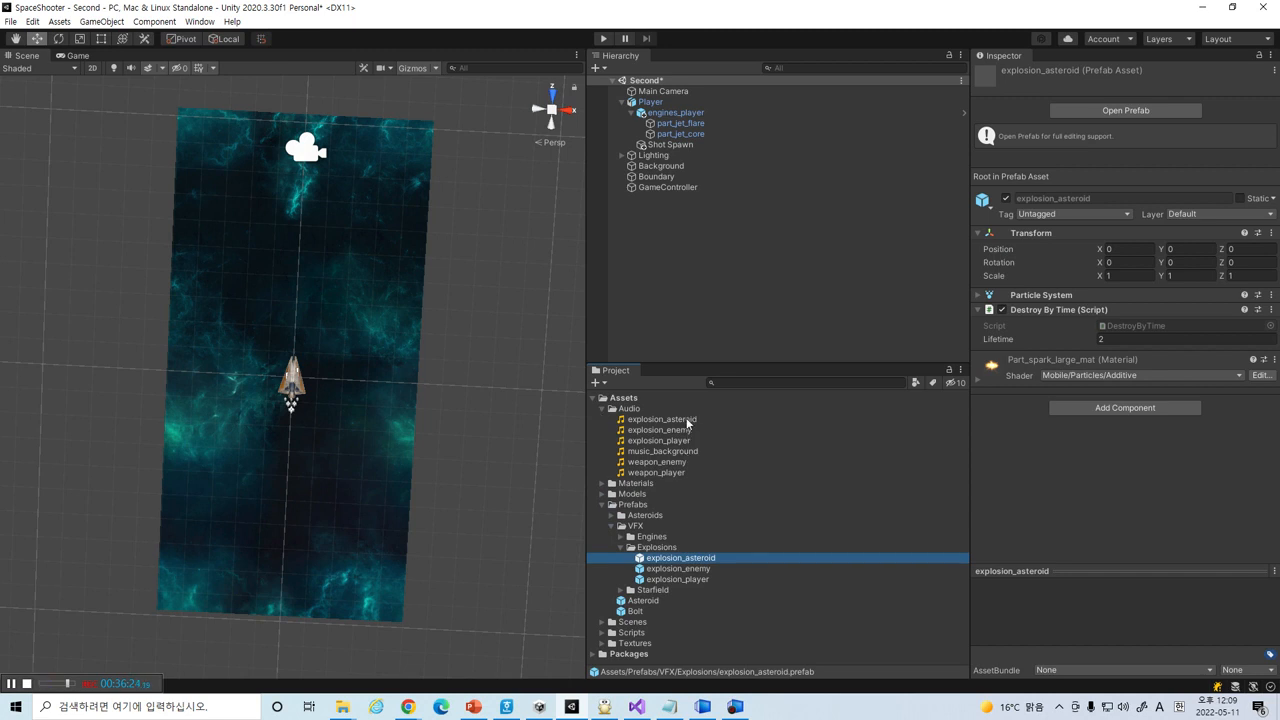
pyautogui.moveTo(687, 423); pyautogui.dragTo(1112, 452)
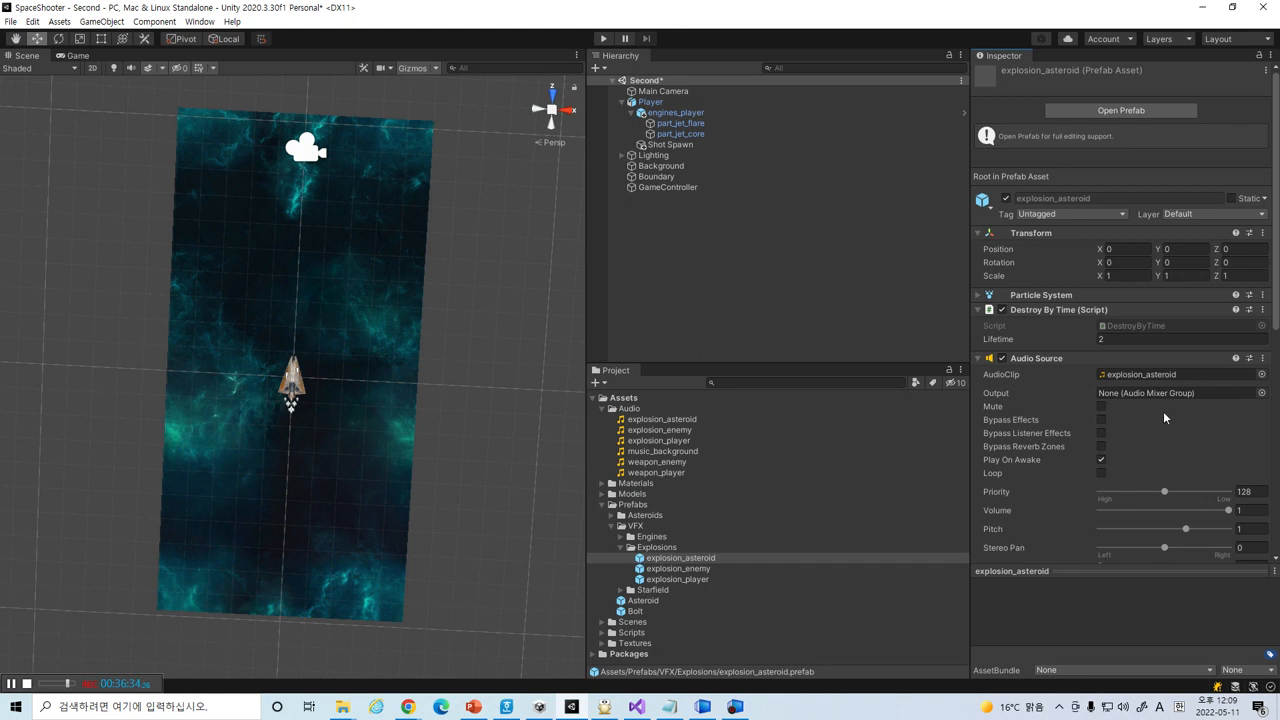
pyautogui.click(1120, 111)
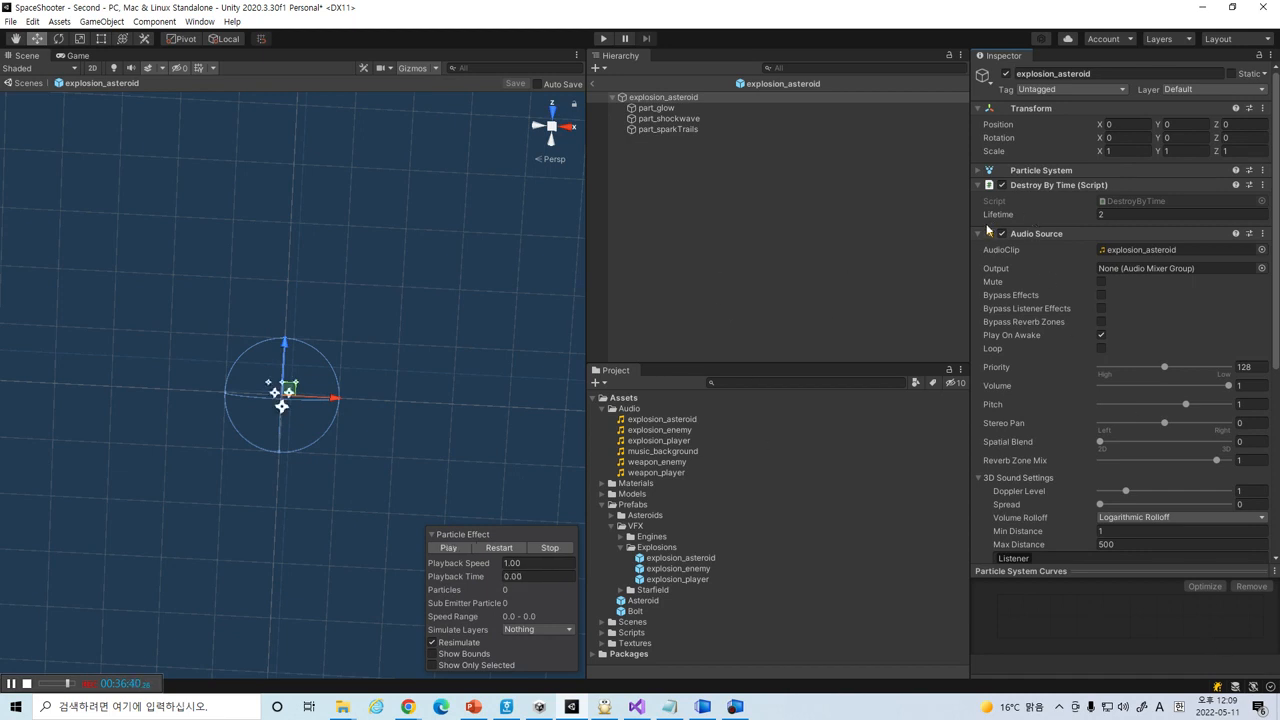
pyautogui.click(1032, 234)
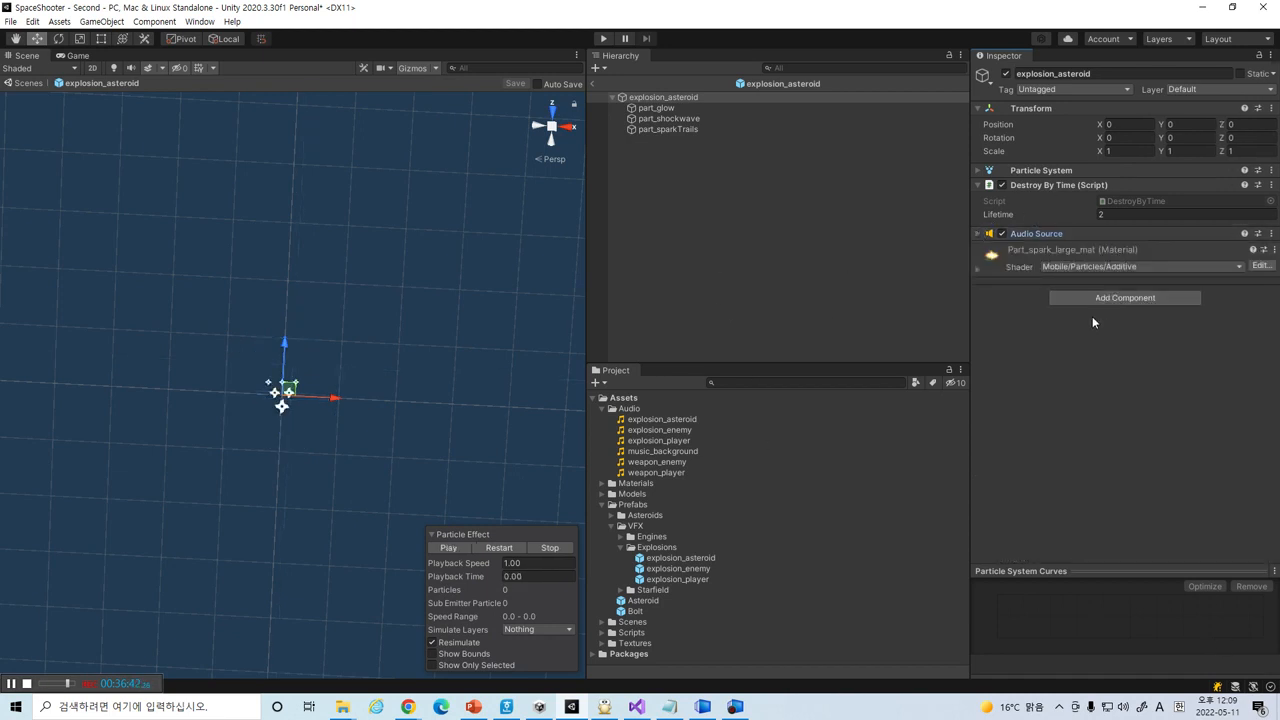
pyautogui.click(980, 238)
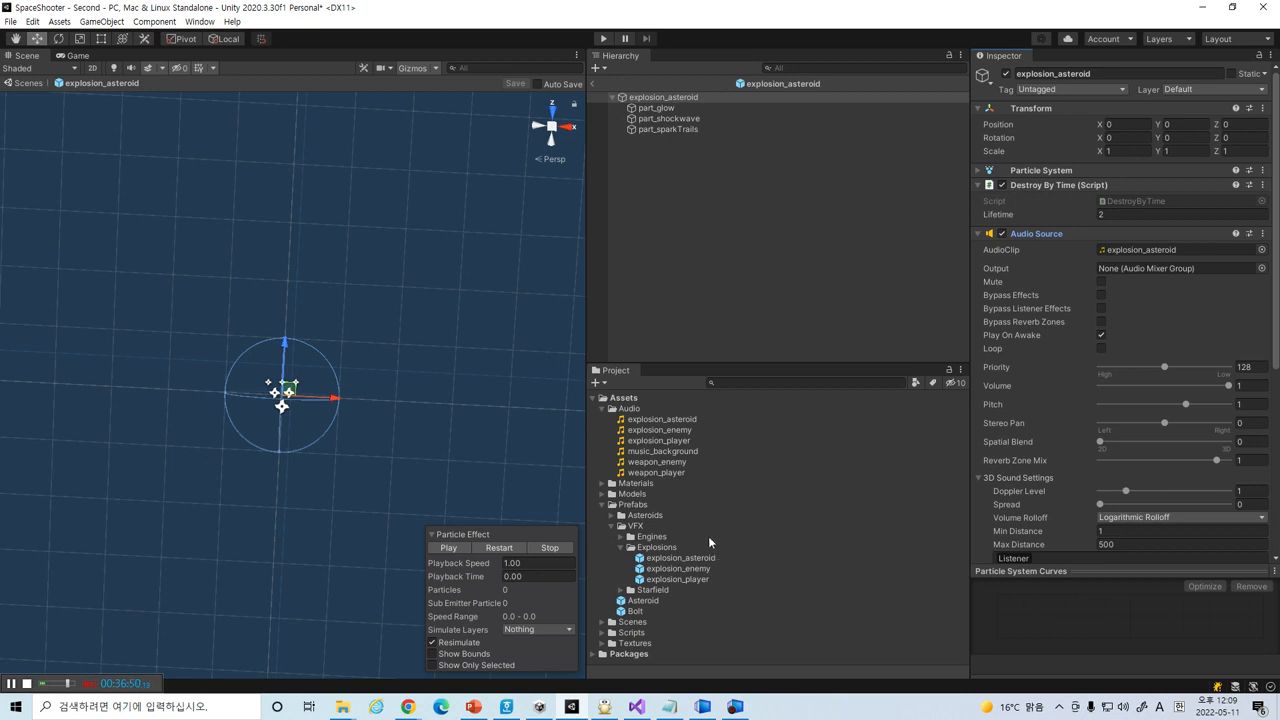
# - Add the explosion_player audio clip to the explosion_player prefab as an Audio Source, and return from prefab editing to the Second scene
pyautogui.click(684, 441)
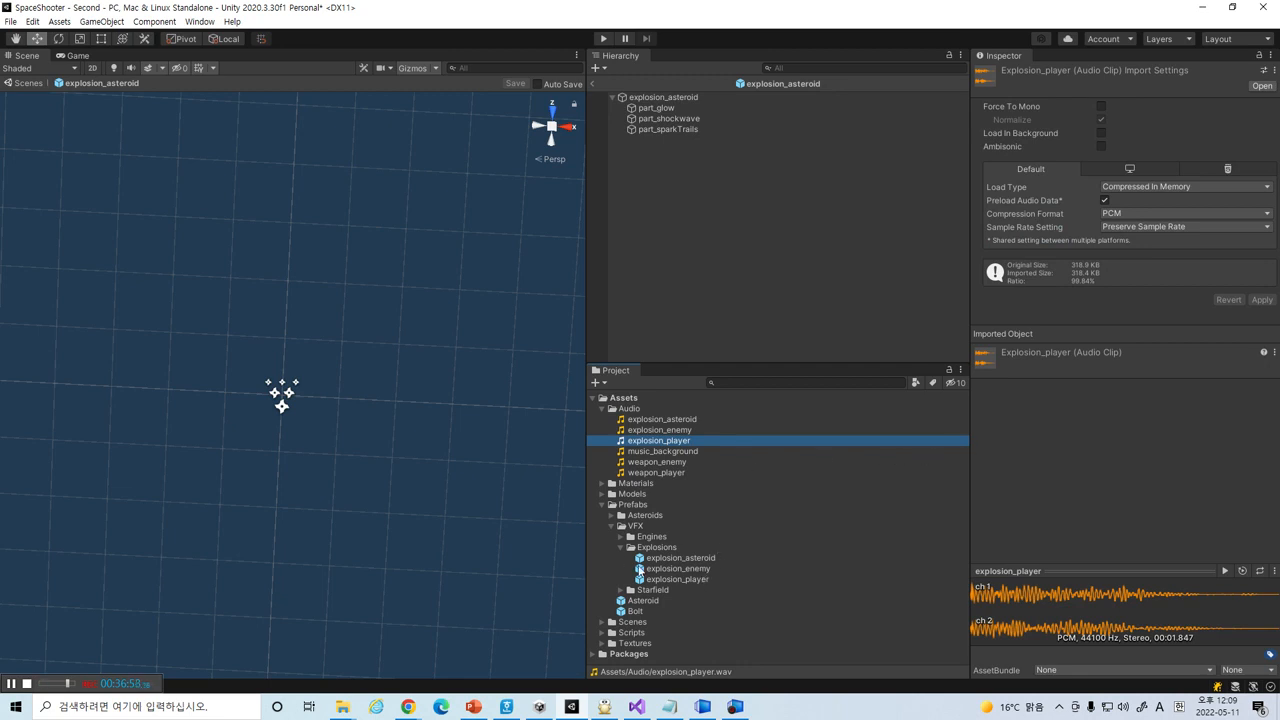
pyautogui.click(672, 579)
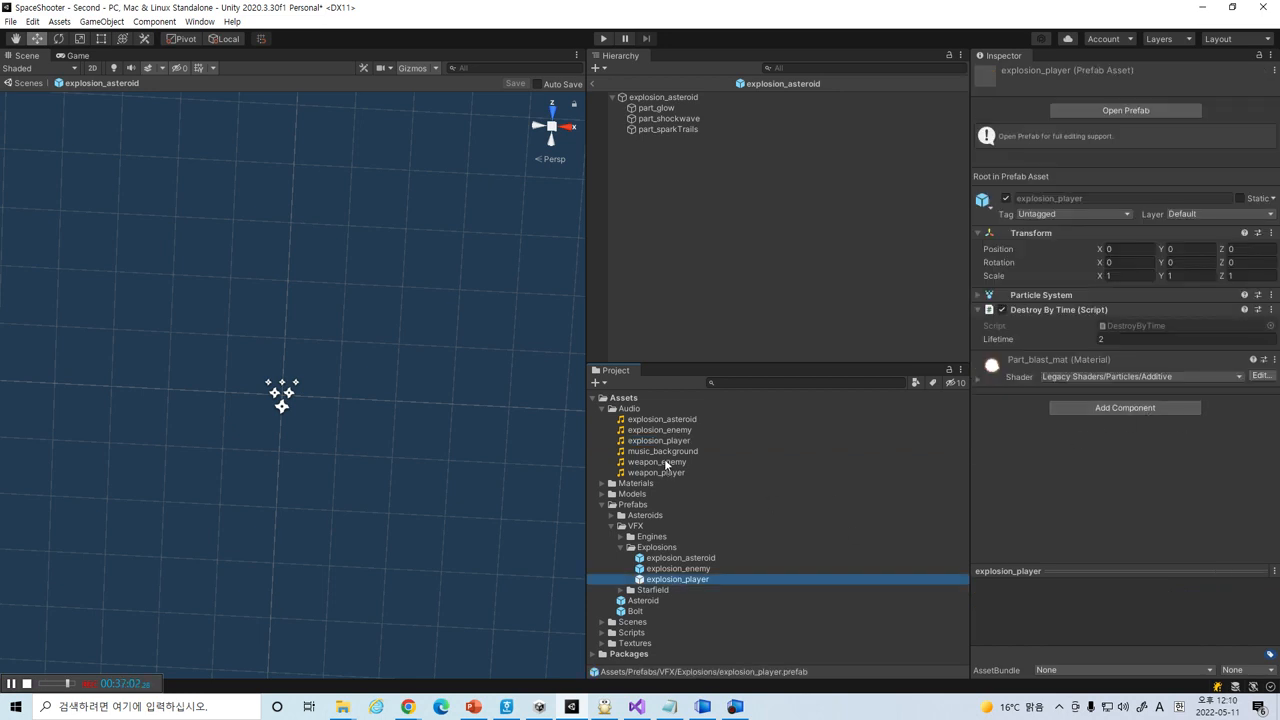
pyautogui.moveTo(669, 447); pyautogui.dragTo(1090, 423)
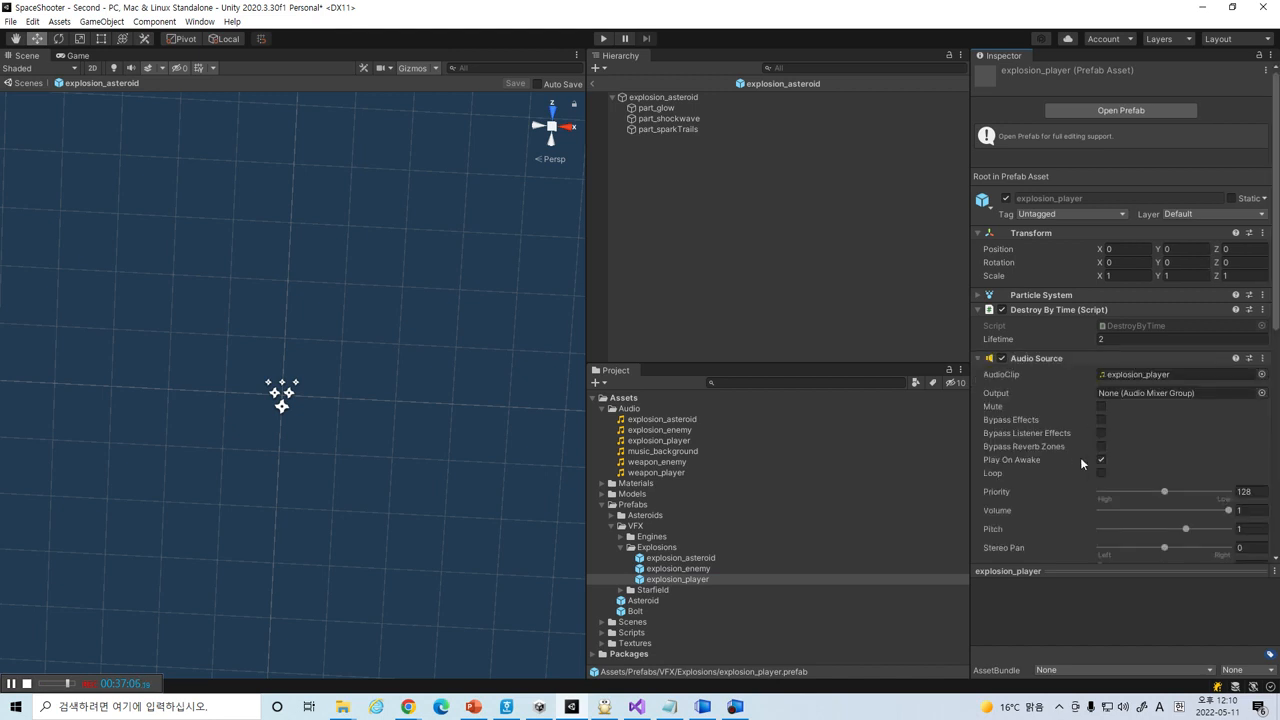
pyautogui.click(593, 84)
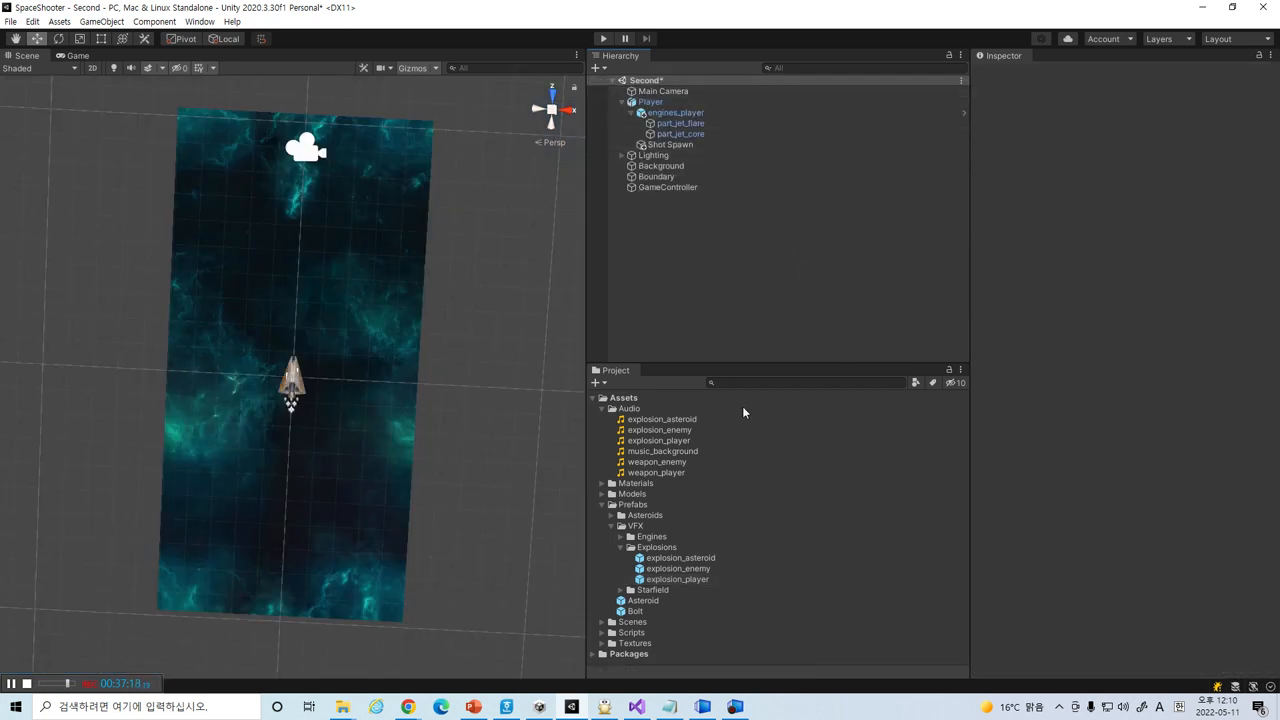
# - Play-test the explosion sounds by moving the ship and shooting asteroids, and stop play mode
pyautogui.click(604, 40)
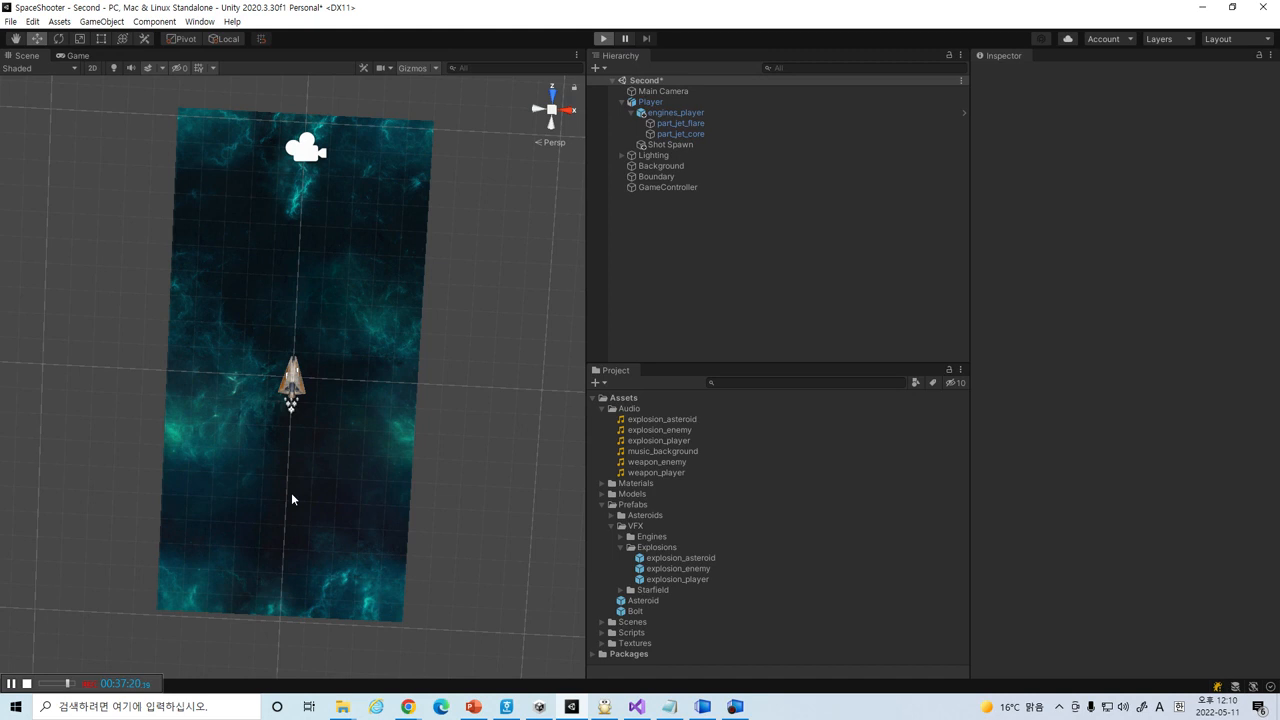
pyautogui.press('Left')
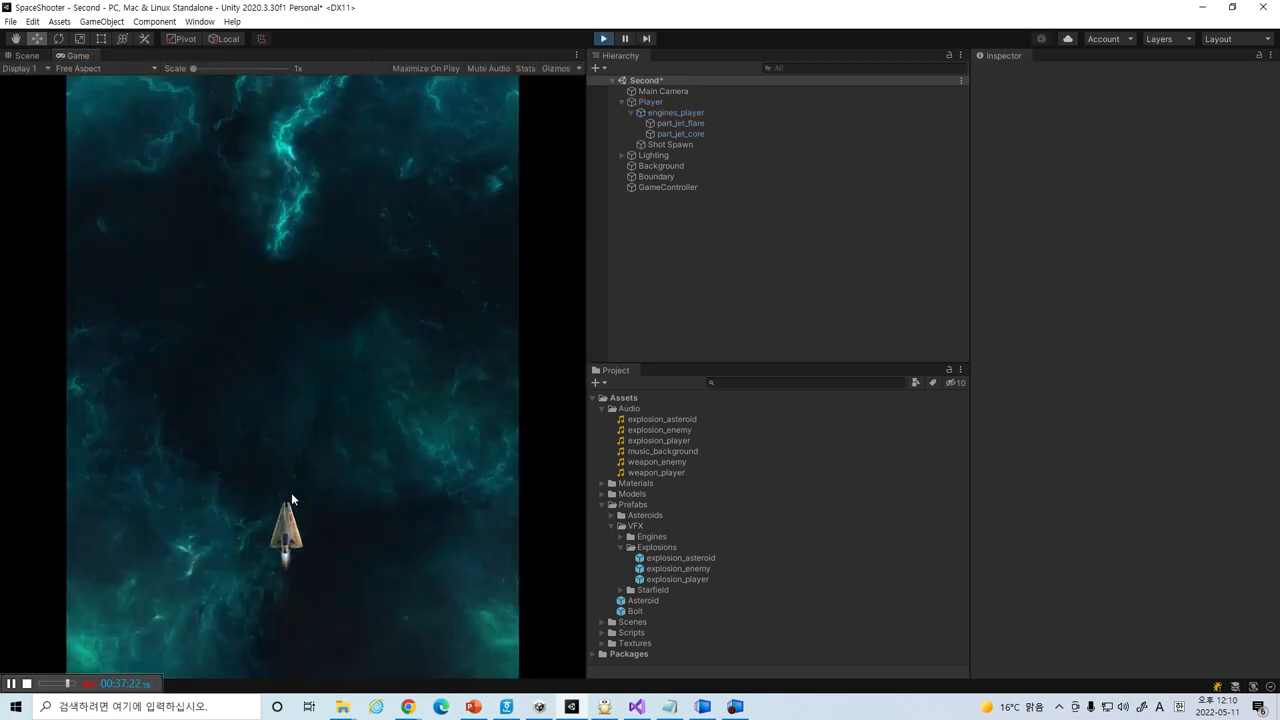
pyautogui.press('Right')
pyautogui.click(291, 492)
pyautogui.press('Right')
pyautogui.press('Left')
pyautogui.click(291, 492)
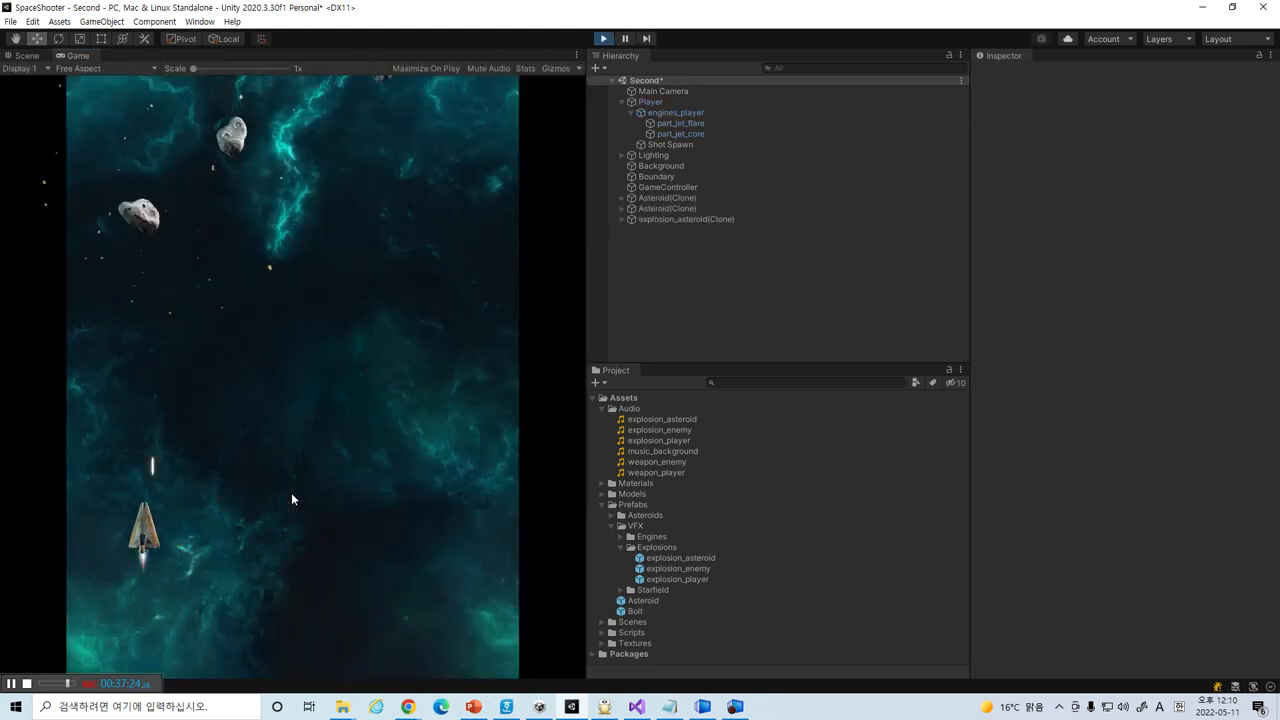
pyautogui.press('Right')
pyautogui.click(291, 492)
pyautogui.press('Right')
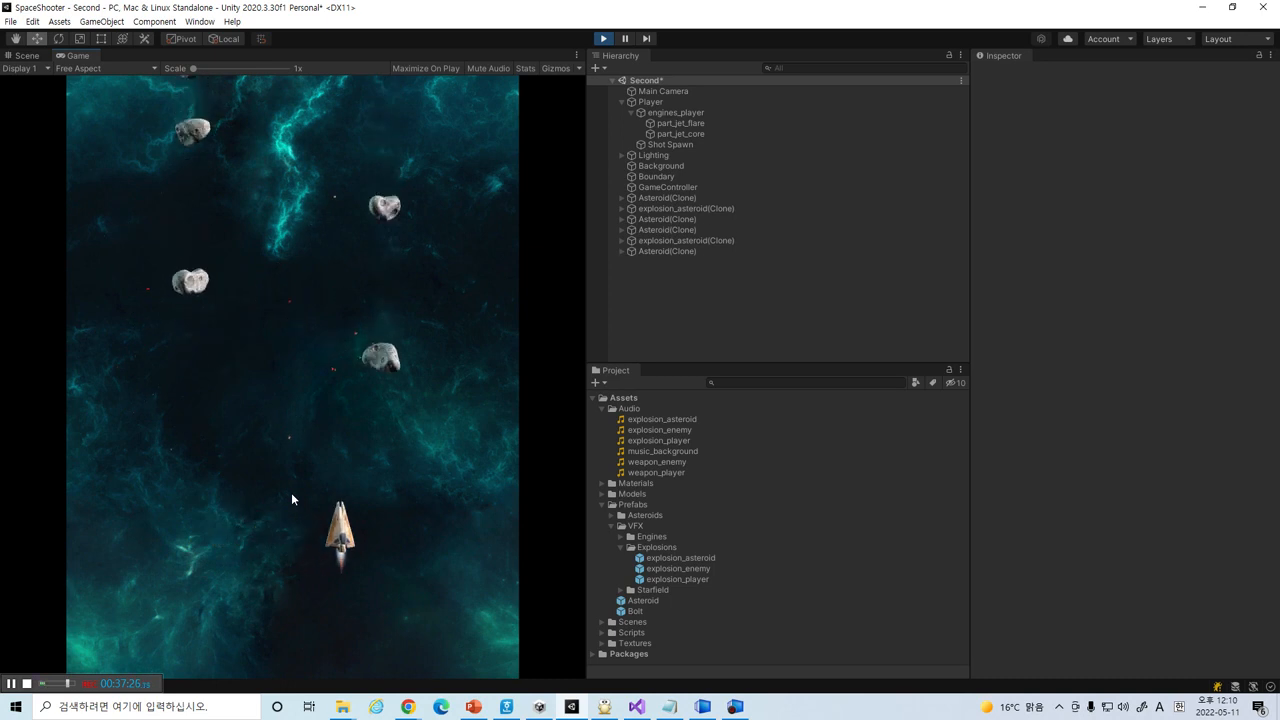
pyautogui.click(603, 38)
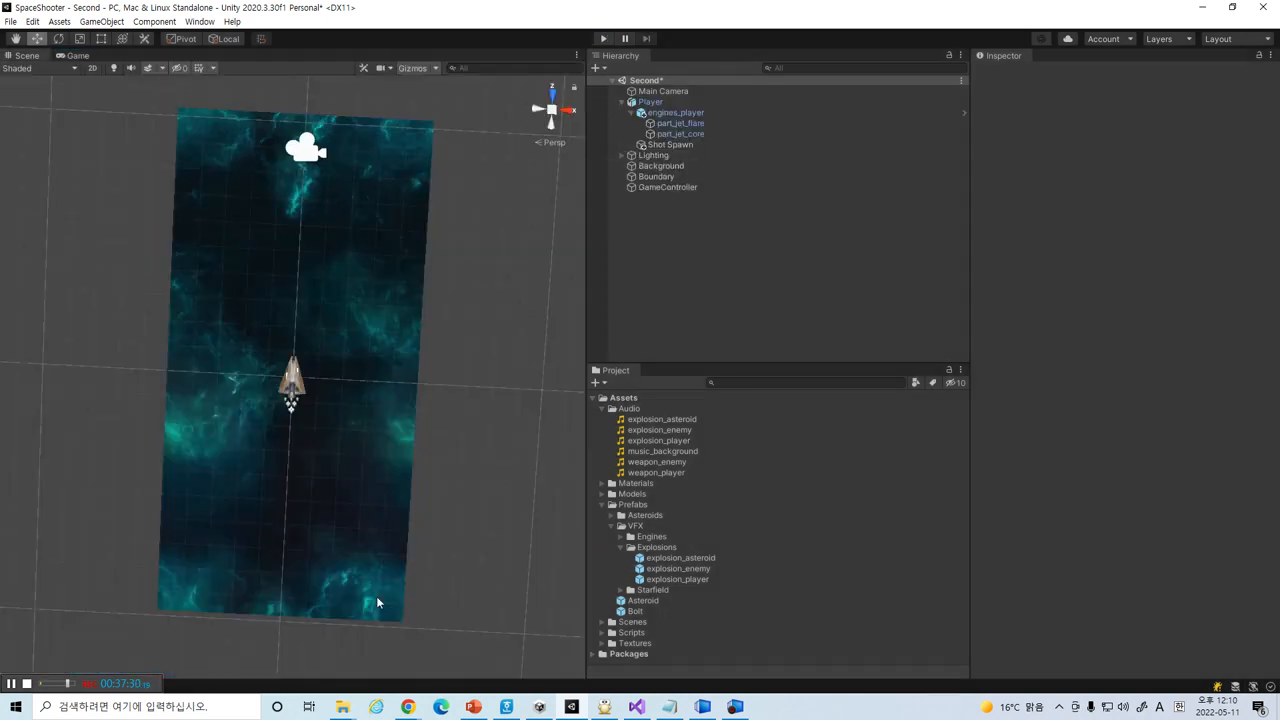
# - Add the weapon_player audio clip to the Player in Unity as an Audio Source, and disable Play On Awake
pyautogui.click(11, 684)
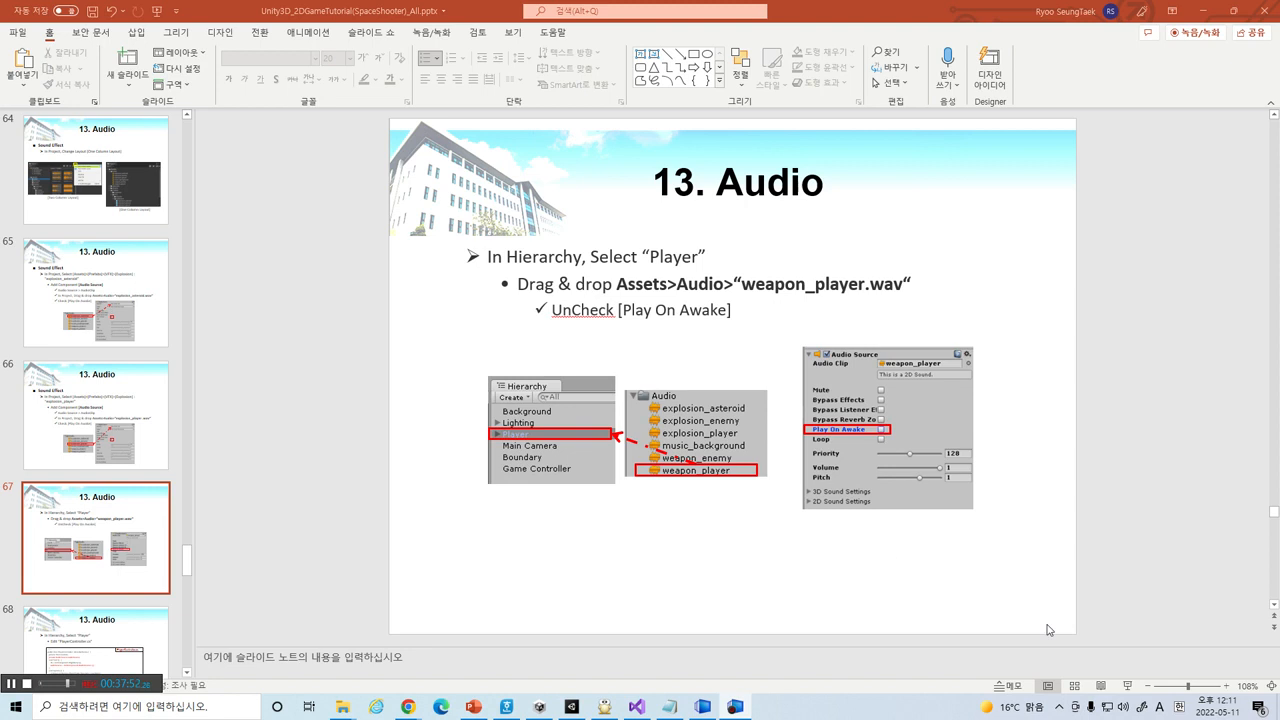
pyautogui.click(565, 705)
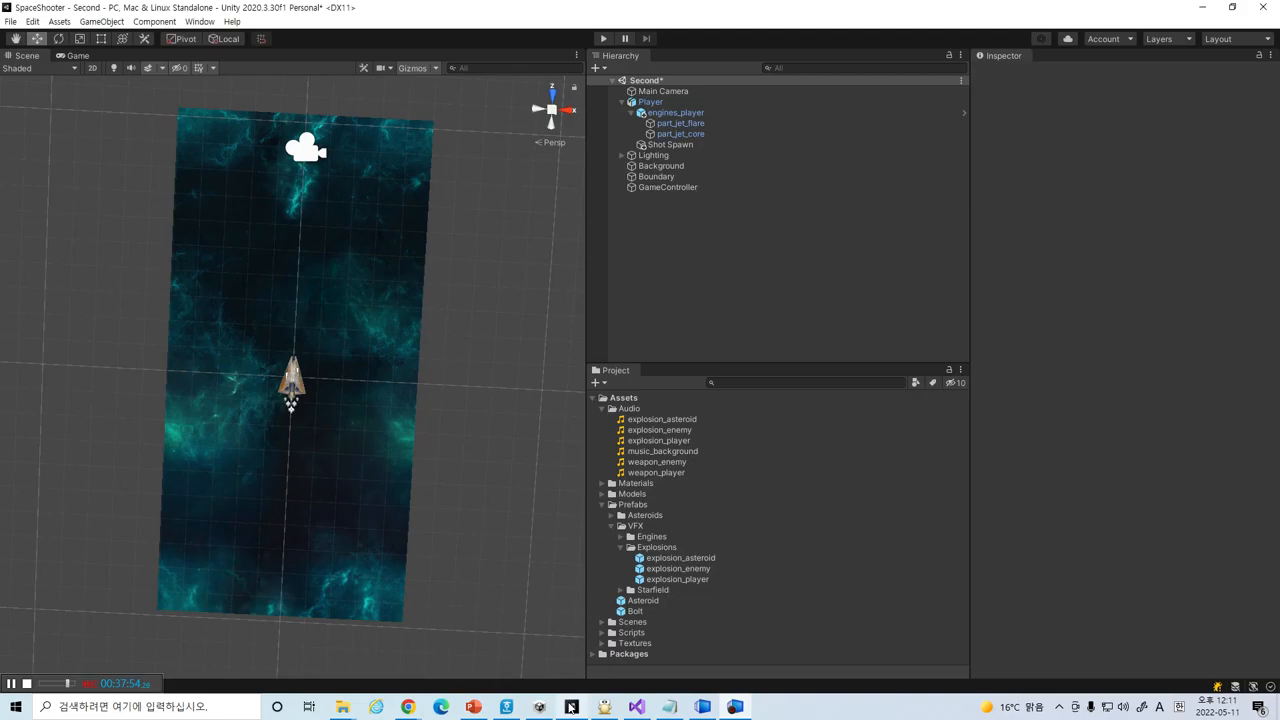
pyautogui.click(684, 102)
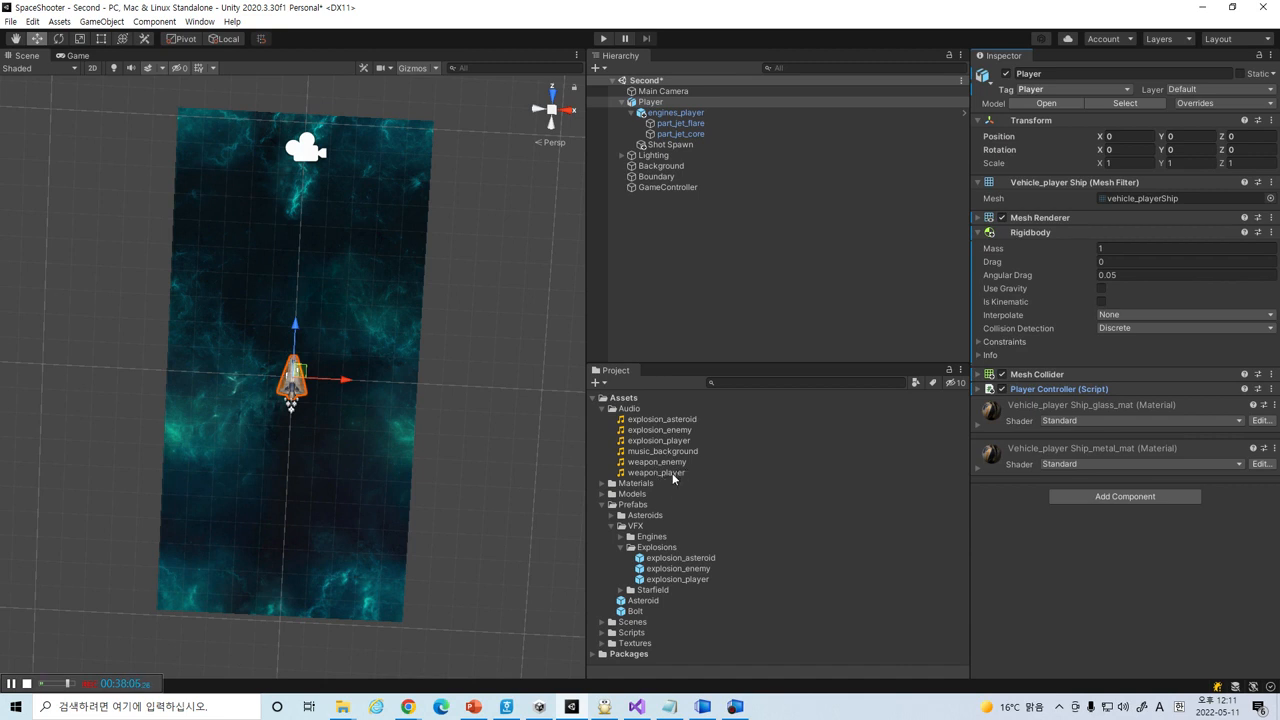
pyautogui.moveTo(672, 473); pyautogui.dragTo(1106, 542)
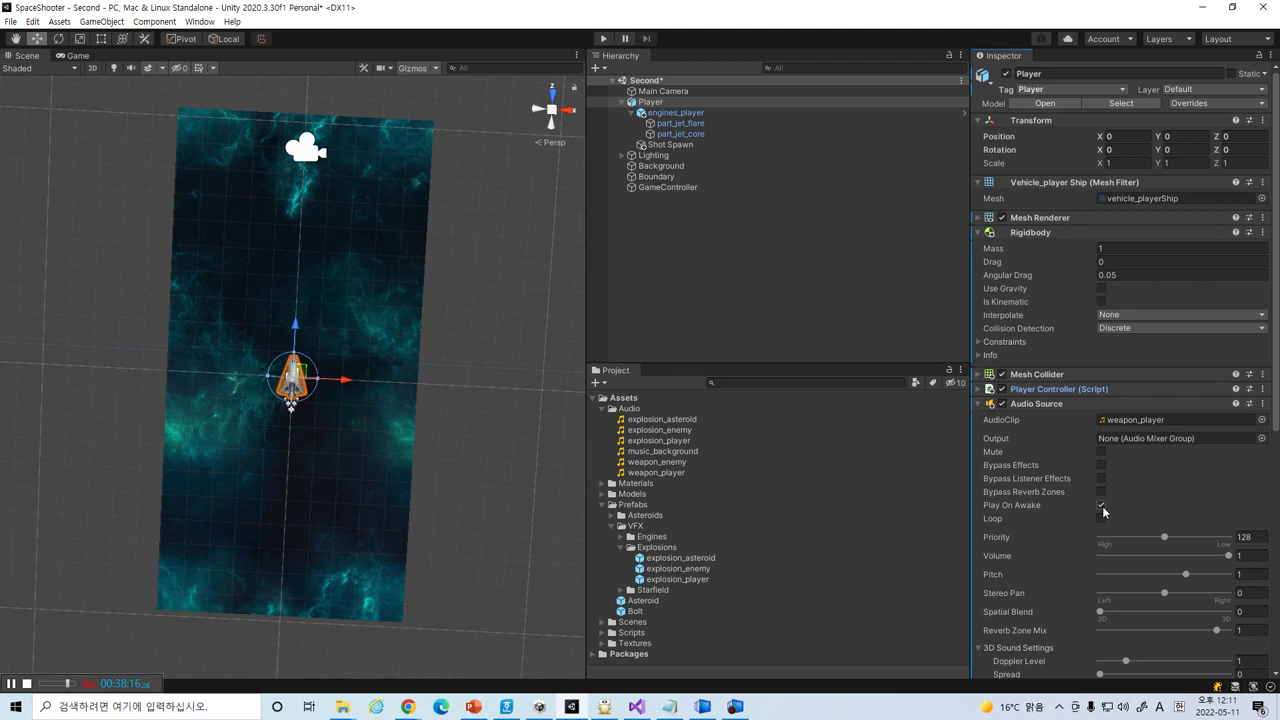
pyautogui.click(1101, 505)
# - Consult the PowerPoint slide on the AudioSource code, and switch to Visual Studio to bring up PlayerController.cs
pyautogui.click(473, 706)
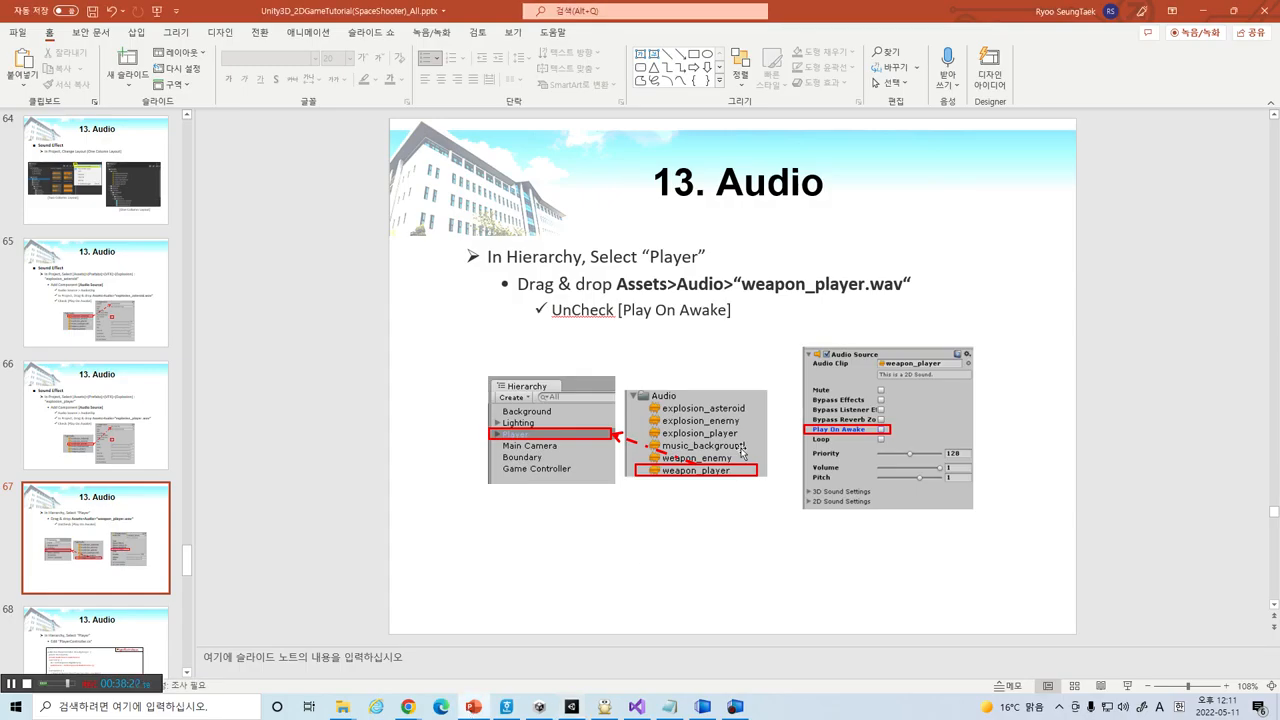
pyautogui.scroll(-1, 742, 453)
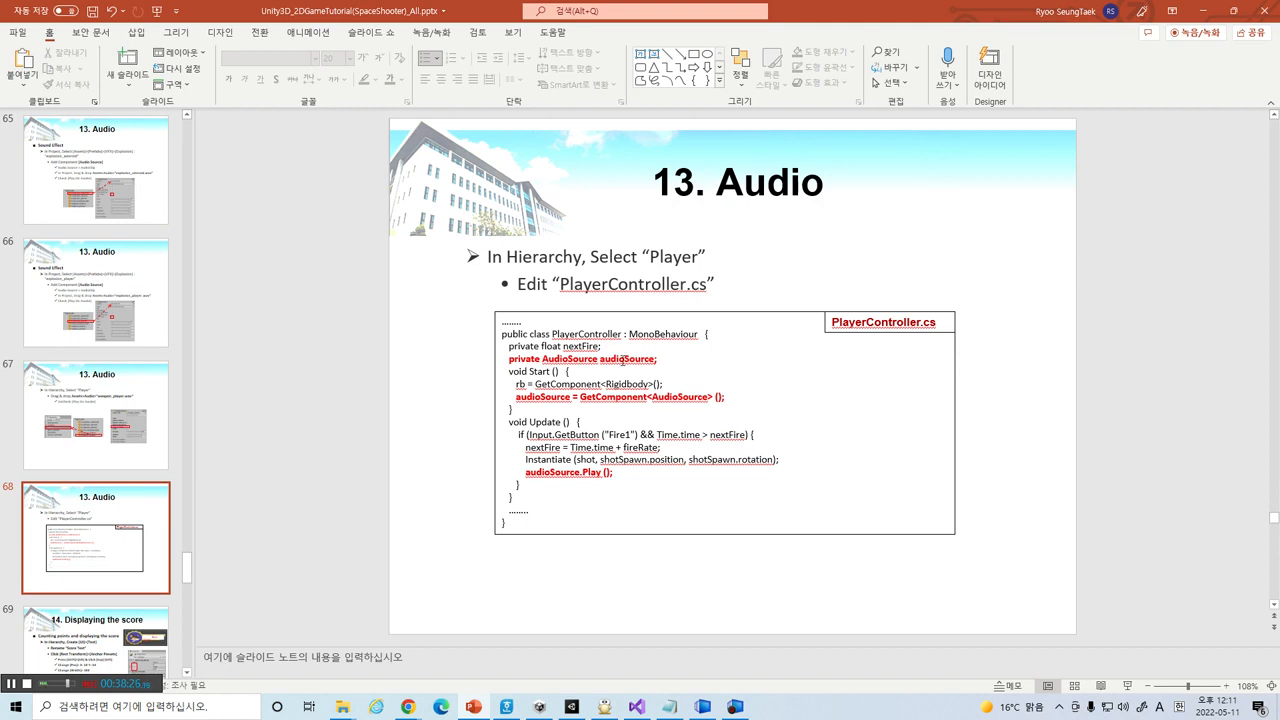
pyautogui.click(636, 706)
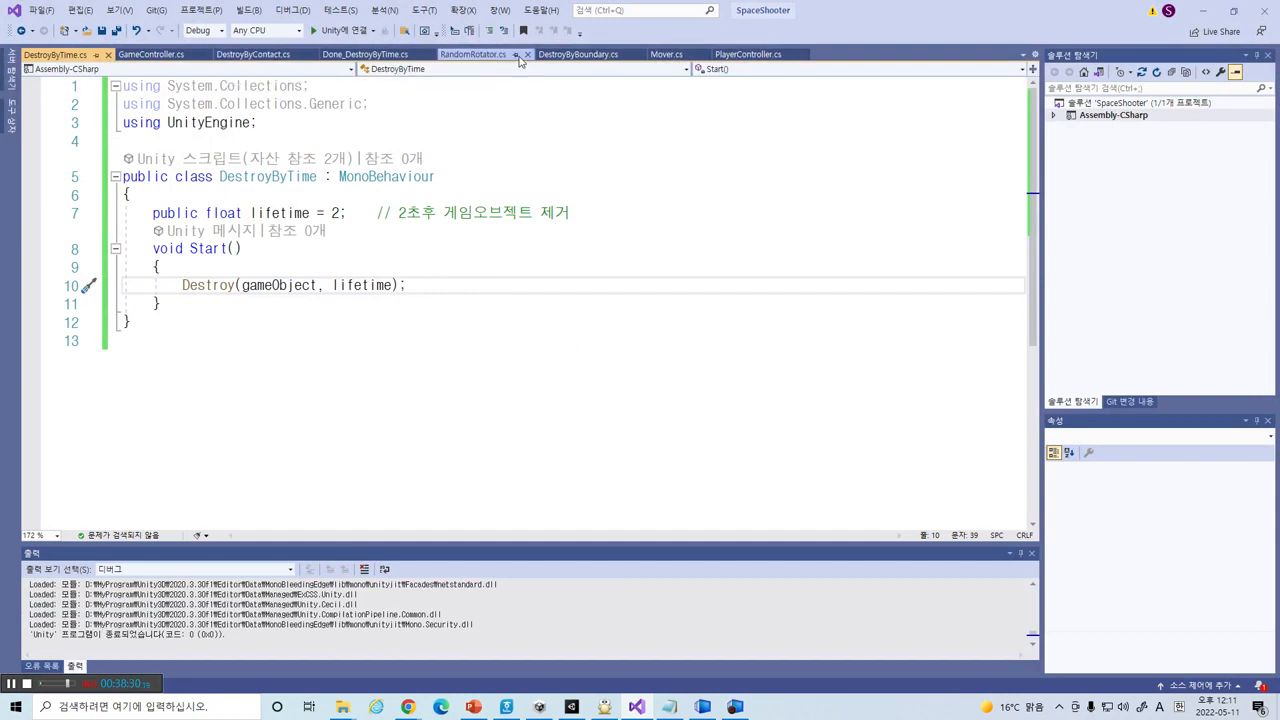
pyautogui.click(728, 54)
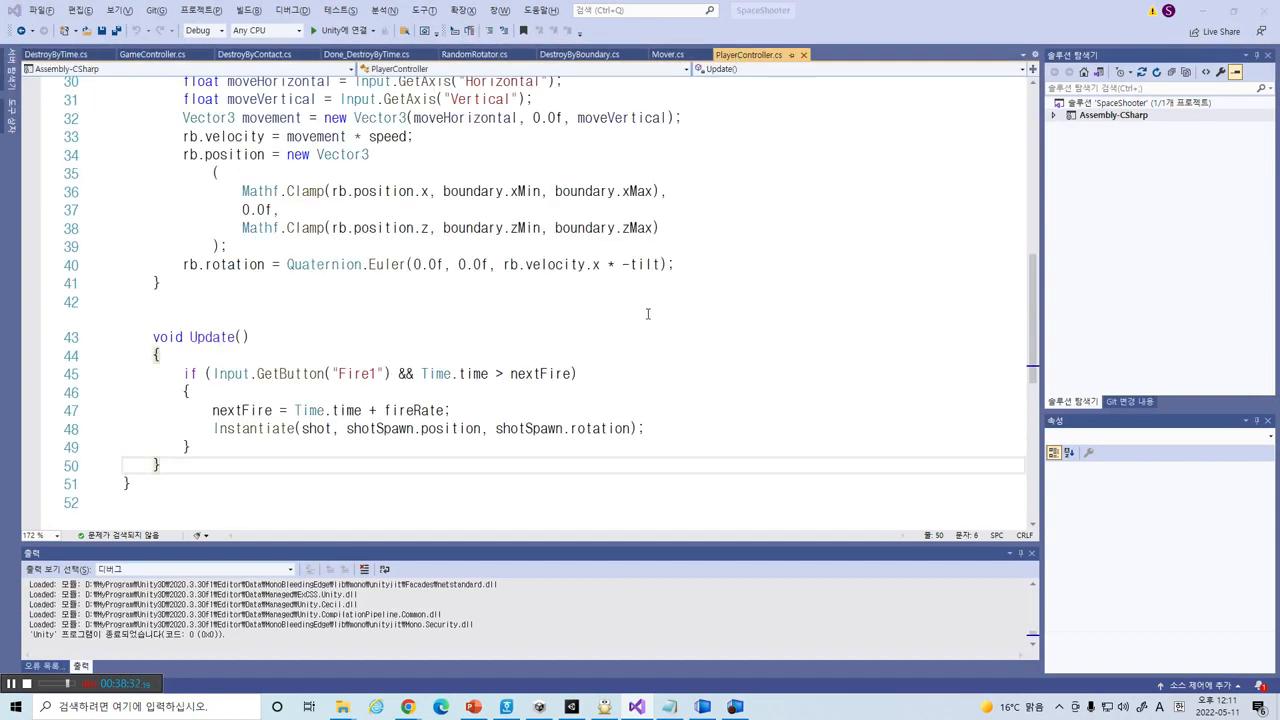
# - Copy the "private AudioSource audioSource;" declaration from the PowerPoint slide into PlayerController.cs in Visual Studio, directly below the nextFire field
pyautogui.hotkey('alt', 'Tab')
pyautogui.click(646, 362)
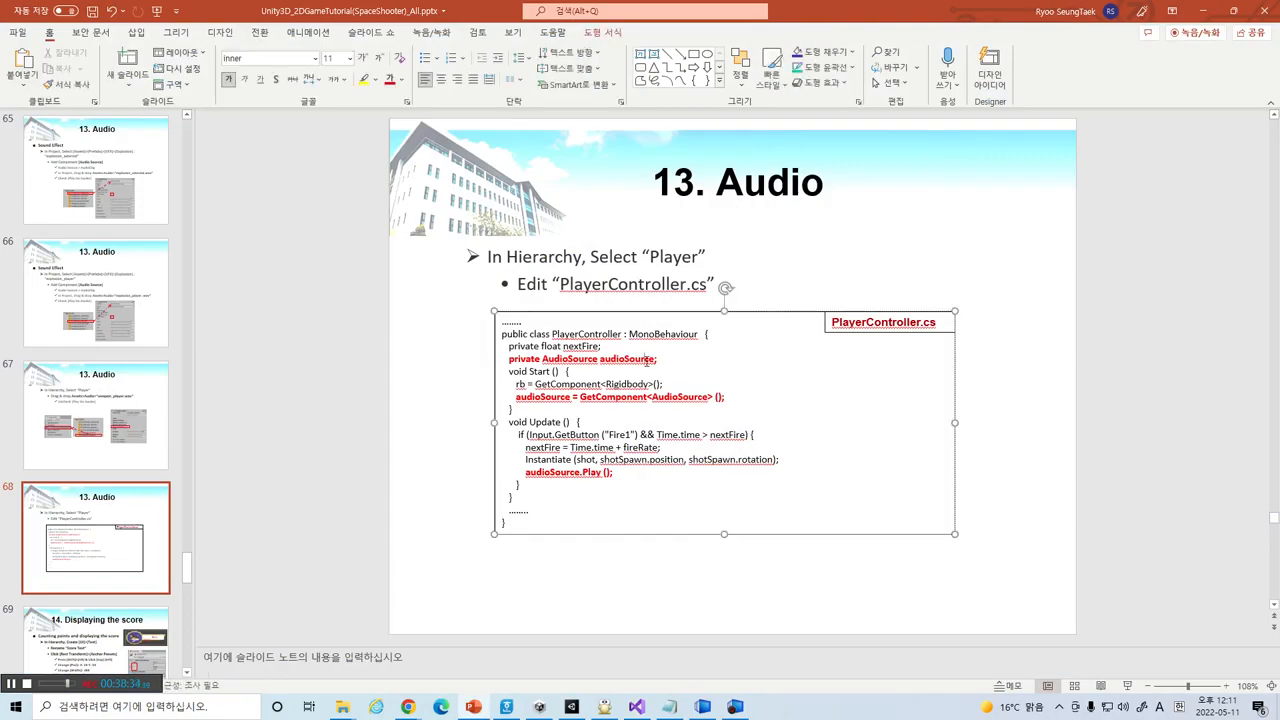
pyautogui.hotkey('shift', 'End')
pyautogui.hotkey('ctrl', 'c')
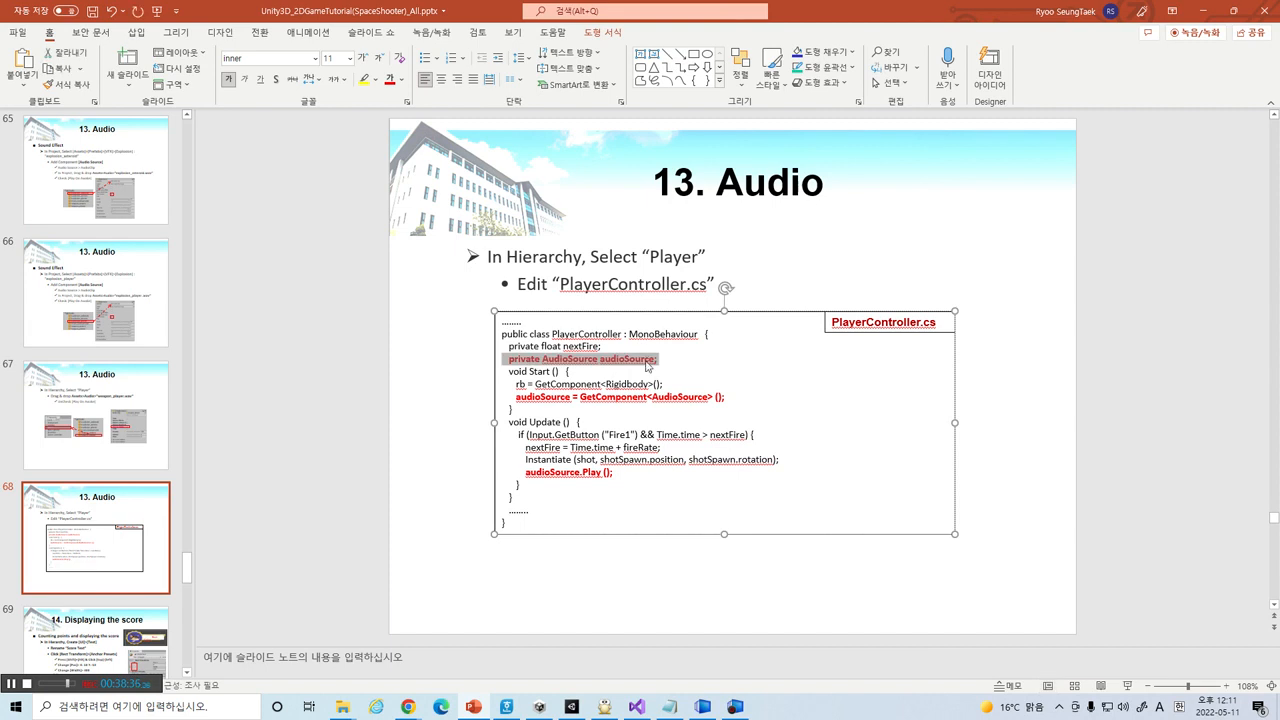
pyautogui.hotkey('alt', 'Tab')
pyautogui.scroll(5, 466, 243)
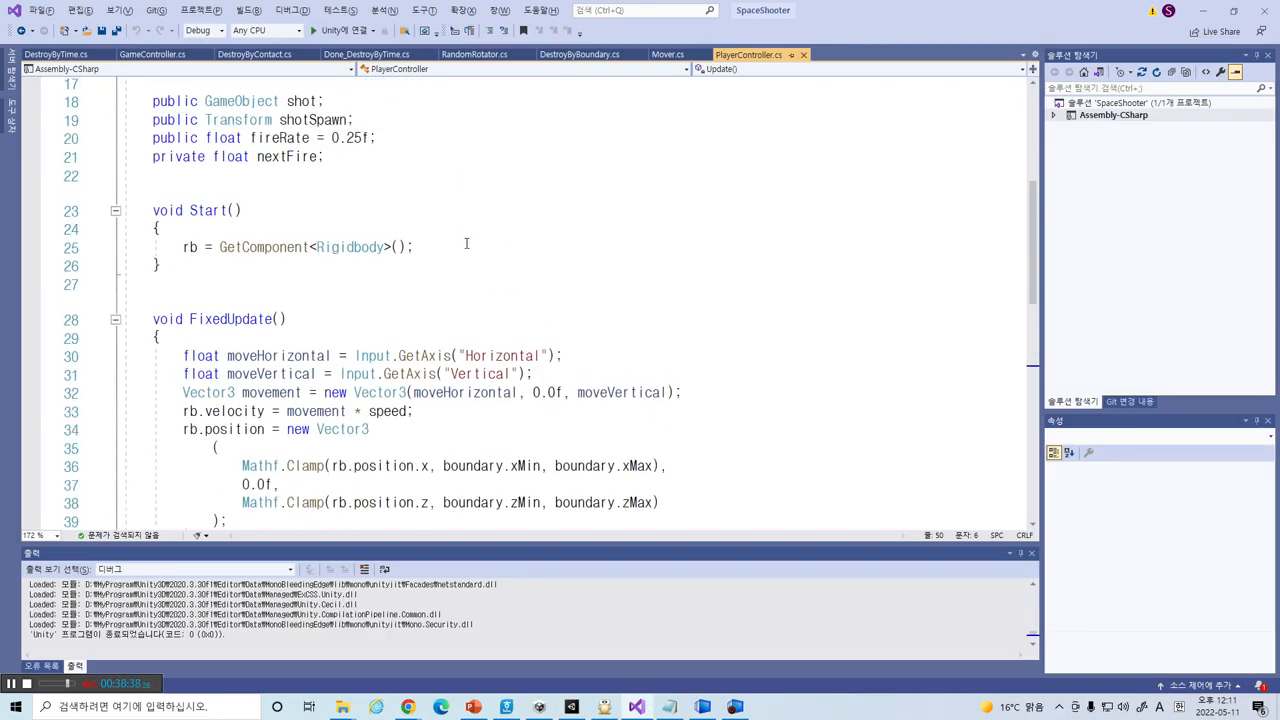
pyautogui.scroll(2, 466, 243)
pyautogui.click(455, 248)
pyautogui.click(440, 266)
pyautogui.press('Return')
pyautogui.hotkey('ctrl', 'v')
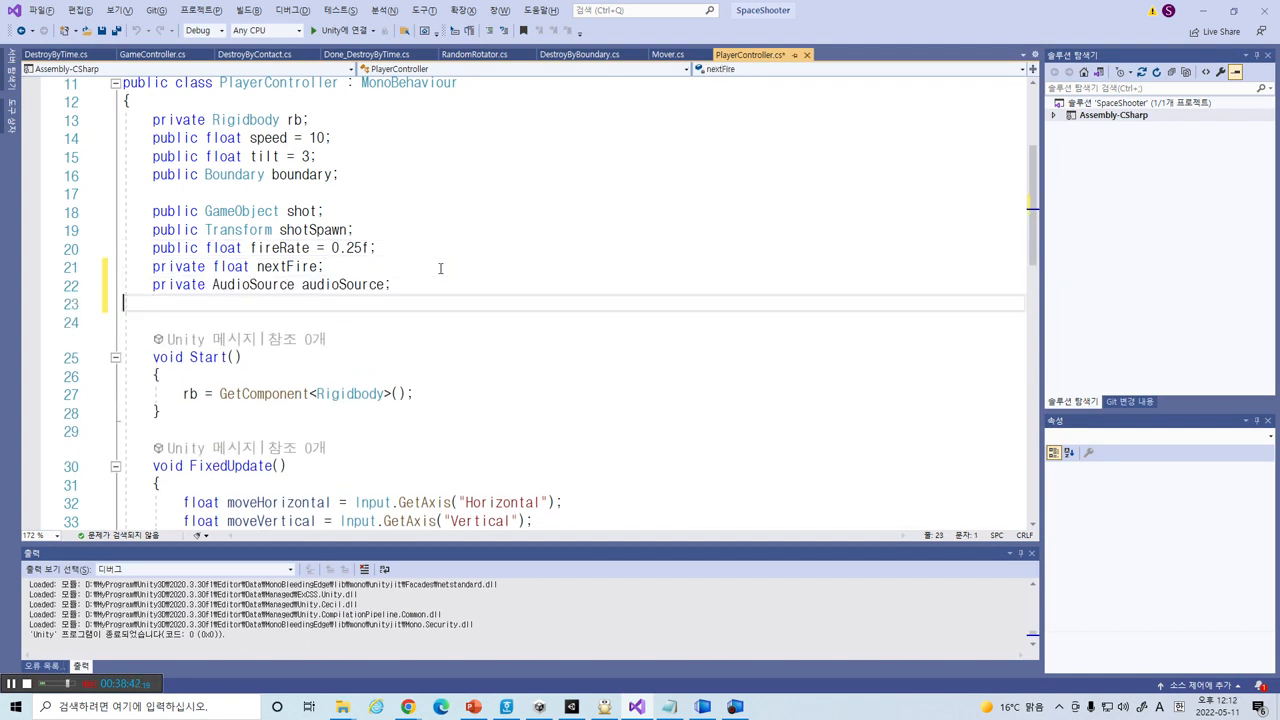
# - Copy "audioSource = GetComponent<AudioSource>();" from the PowerPoint slide into the Start method in Visual Studio, below the Rigidbody line
pyautogui.hotkey('alt', 'Tab')
pyautogui.press('Home')
pyautogui.hotkey('shift', 'End')
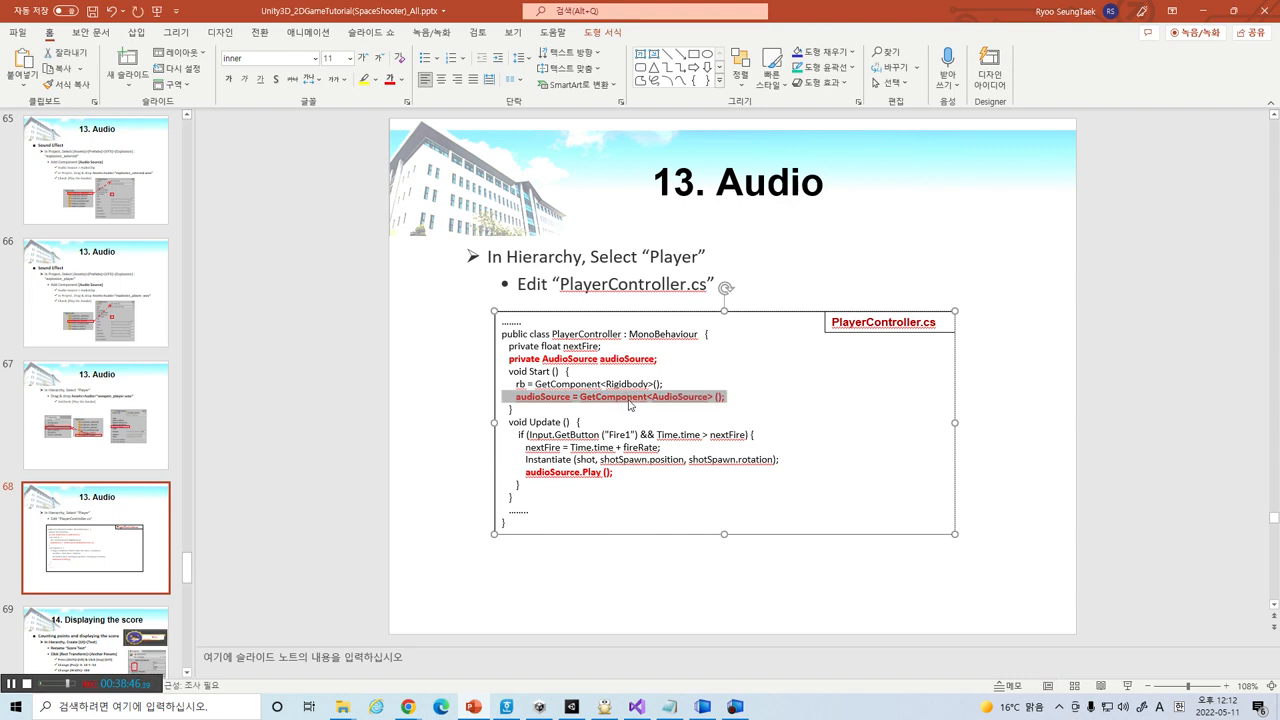
pyautogui.hotkey('alt', 'Tab')
pyautogui.click(421, 396)
pyautogui.press('Return')
pyautogui.write('audioSource = GetComponent<AudioSource>();')
# - Copy "audioSource.Play();" from the PowerPoint slide into the Update method's Fire1 block in Visual Studio, after the Instantiate call
pyautogui.hotkey('alt', 'Tab')
pyautogui.click(645, 480)
pyautogui.click(642, 474)
pyautogui.press('Home')
pyautogui.hotkey('shift', 'End')
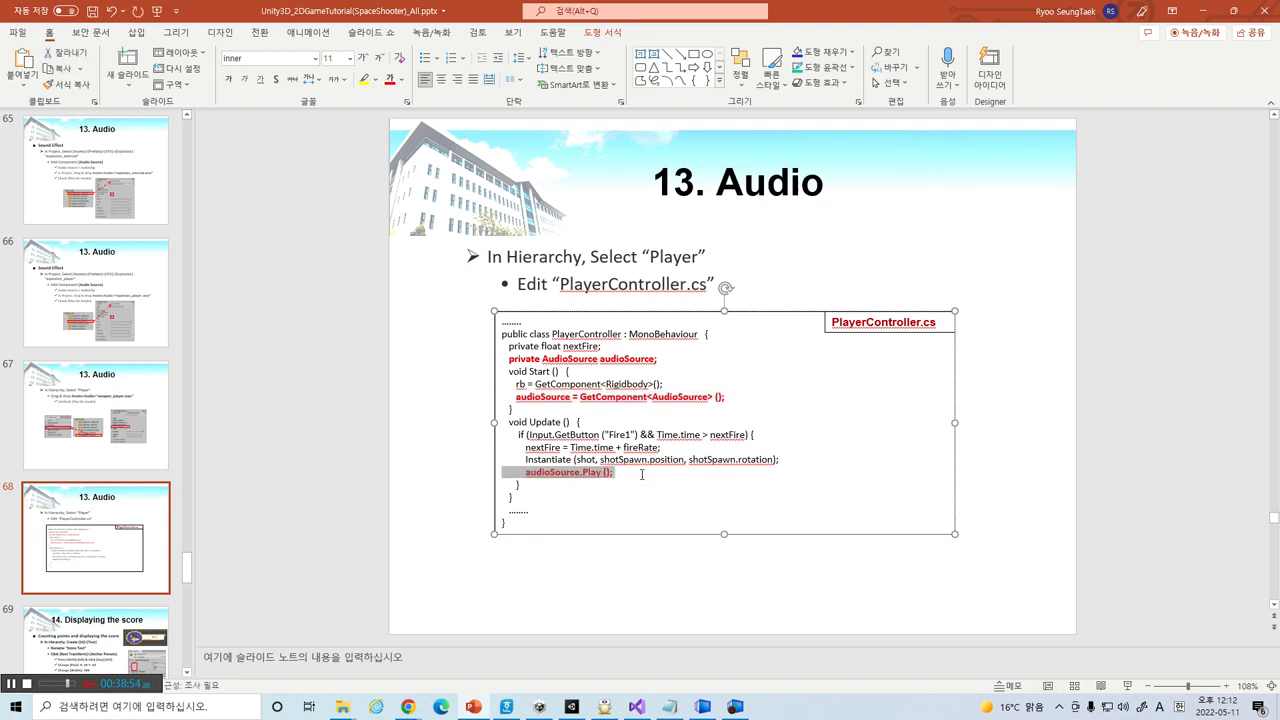
pyautogui.hotkey('ctrl', 'c')
pyautogui.hotkey('alt', 'Tab')
pyautogui.scroll(-4, 486, 443)
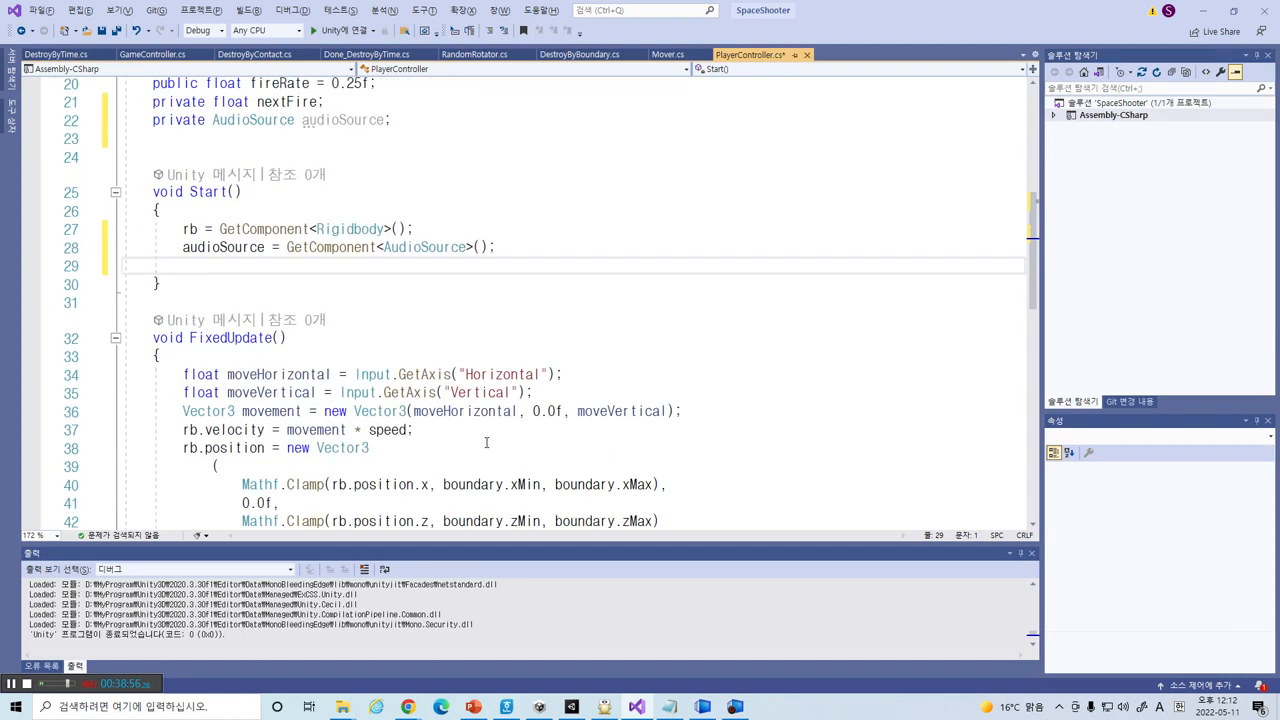
pyautogui.scroll(-3, 486, 443)
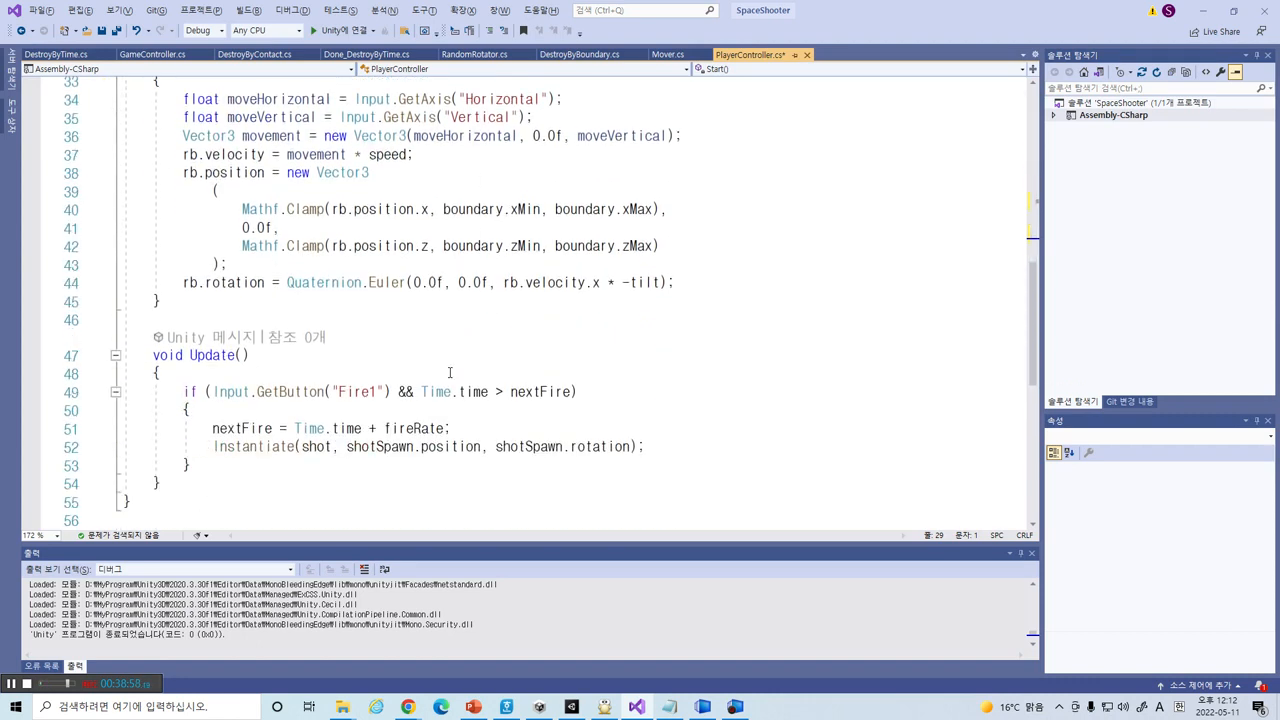
pyautogui.click(646, 451)
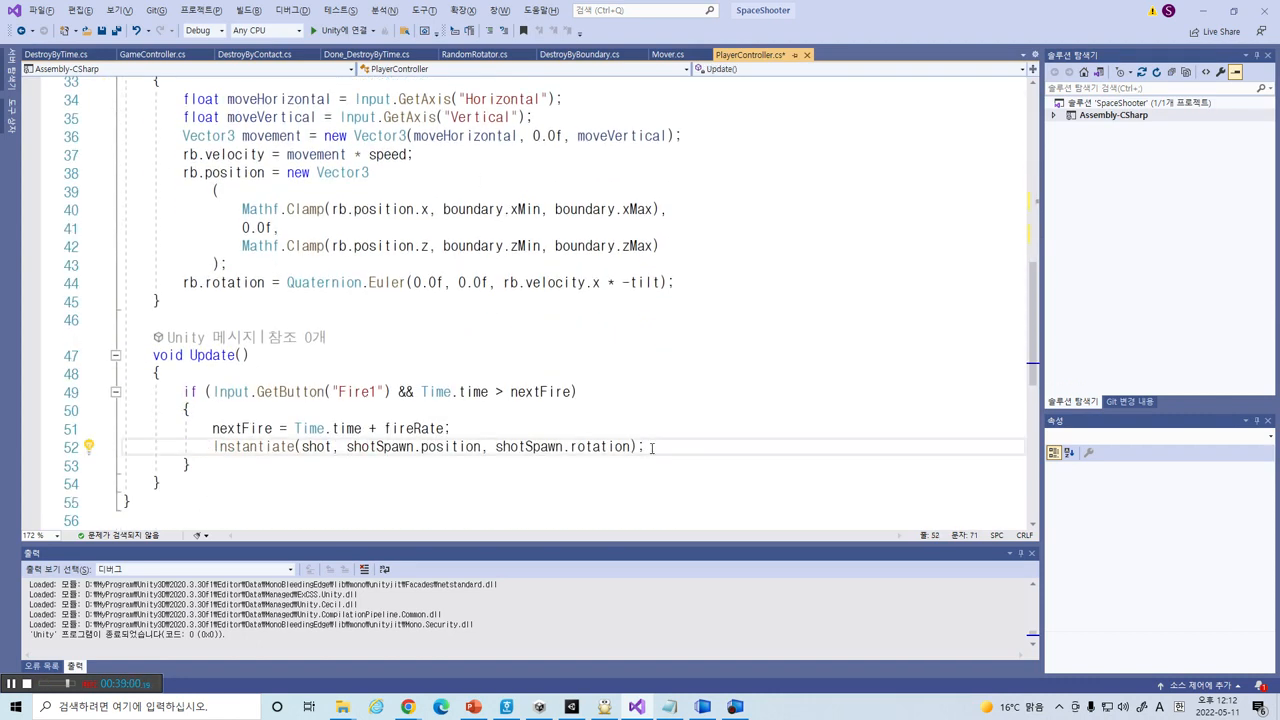
pyautogui.press('Return')
pyautogui.hotkey('ctrl', 'v')
pyautogui.press('Delete')
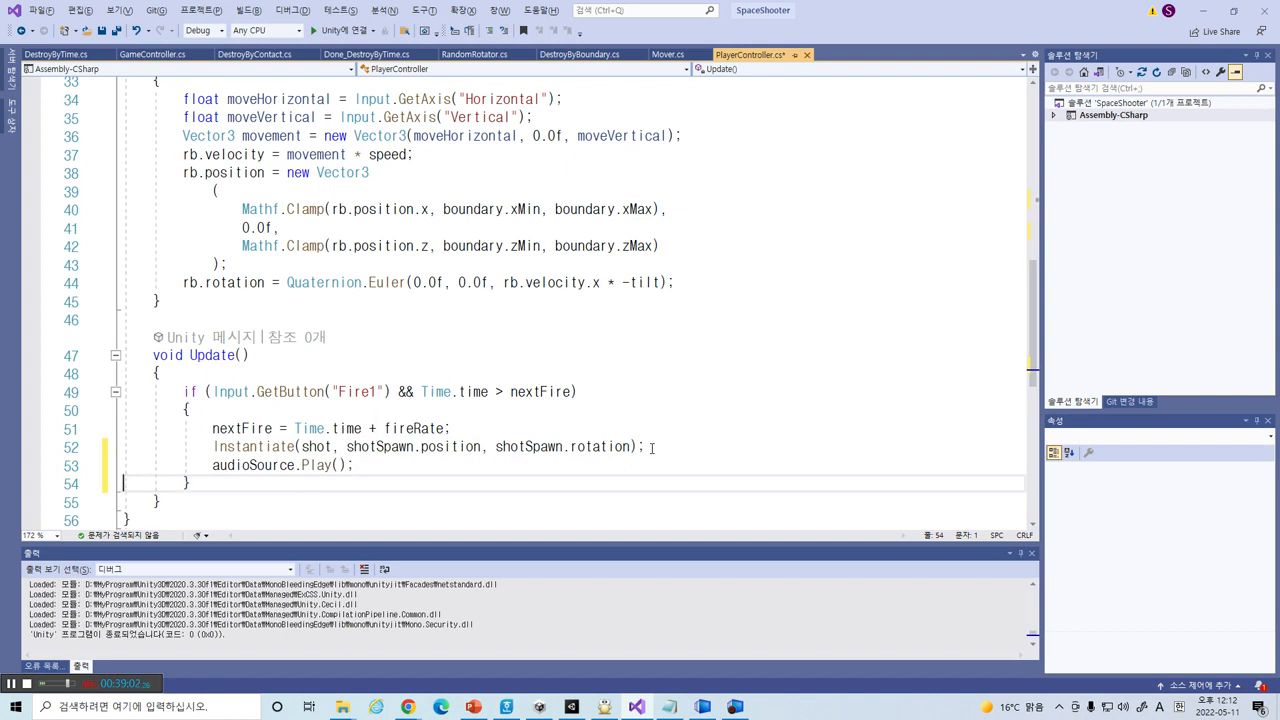
# - Attach the Visual Studio debugger to Unity with the edited PlayerController.cs, stop debugging, and switch to the Unity editor
pyautogui.click(331, 29)
pyautogui.click(526, 156)
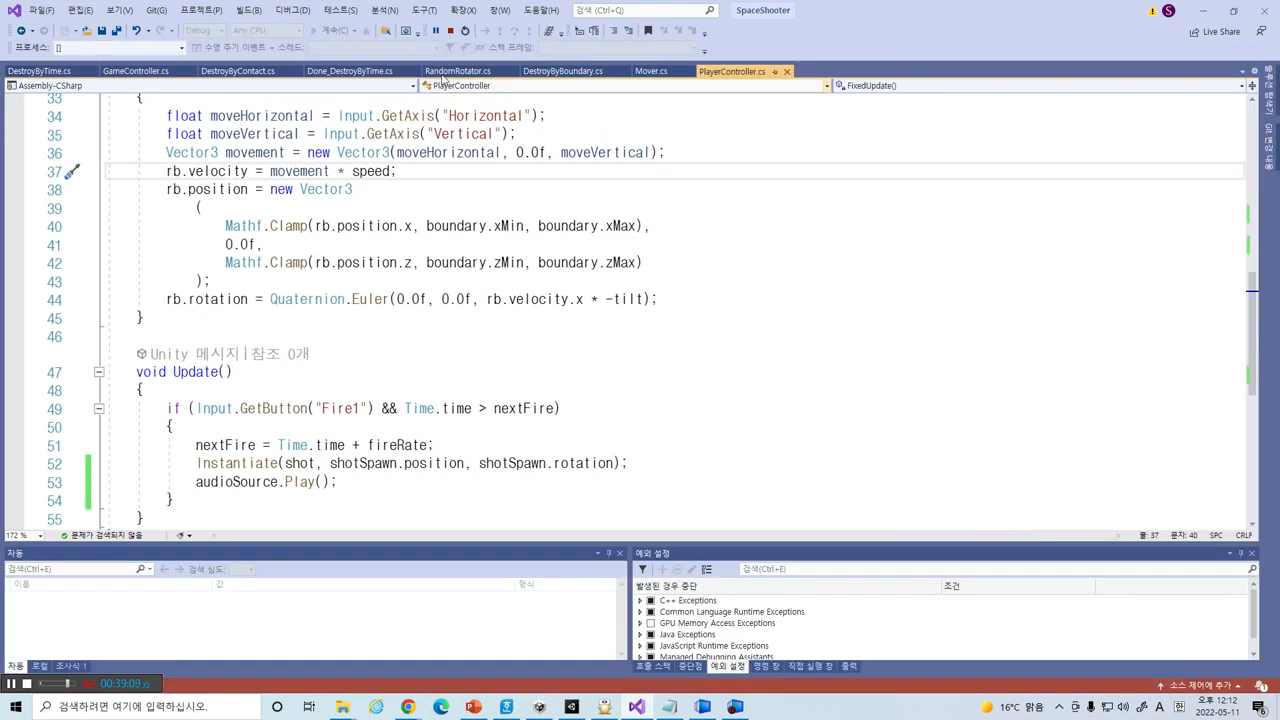
pyautogui.click(450, 30)
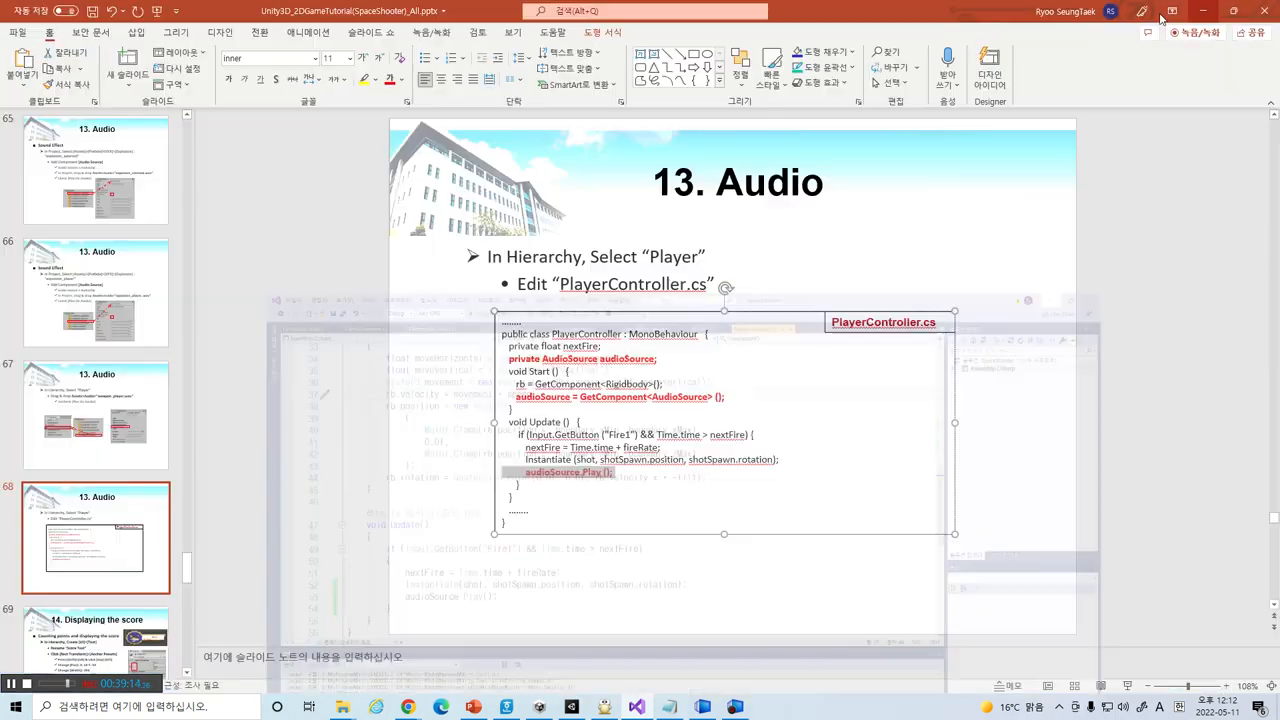
pyautogui.click(473, 707)
pyautogui.click(571, 707)
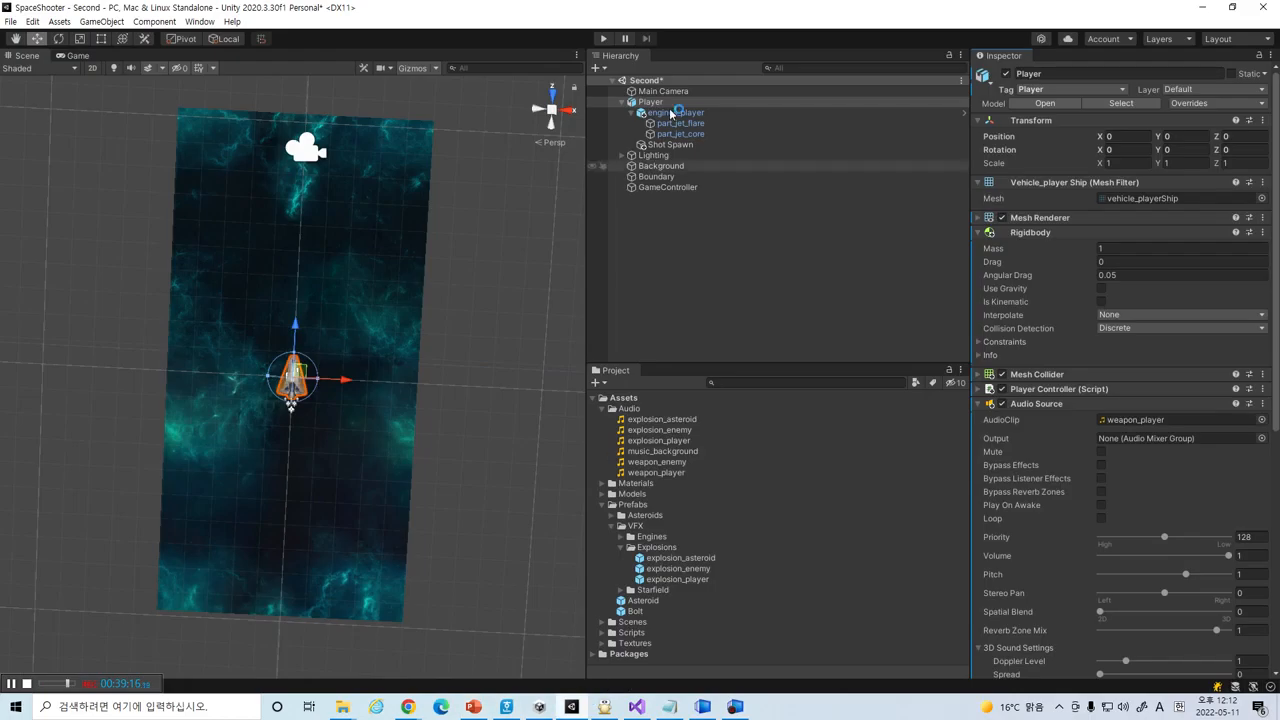
# - Play-test the weapon sound by moving the ship sideways and firing at asteroids, and stop play mode
pyautogui.click(605, 38)
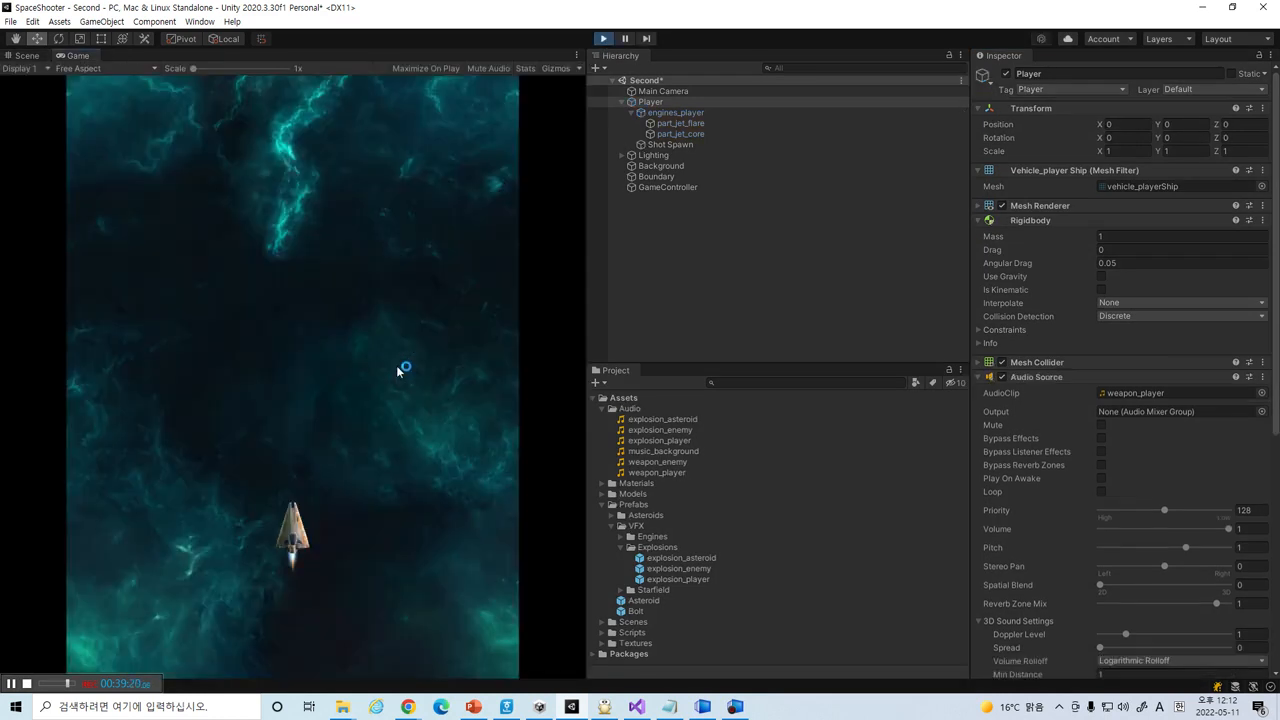
pyautogui.press('Left')
pyautogui.click(397, 371)
pyautogui.press('Left')
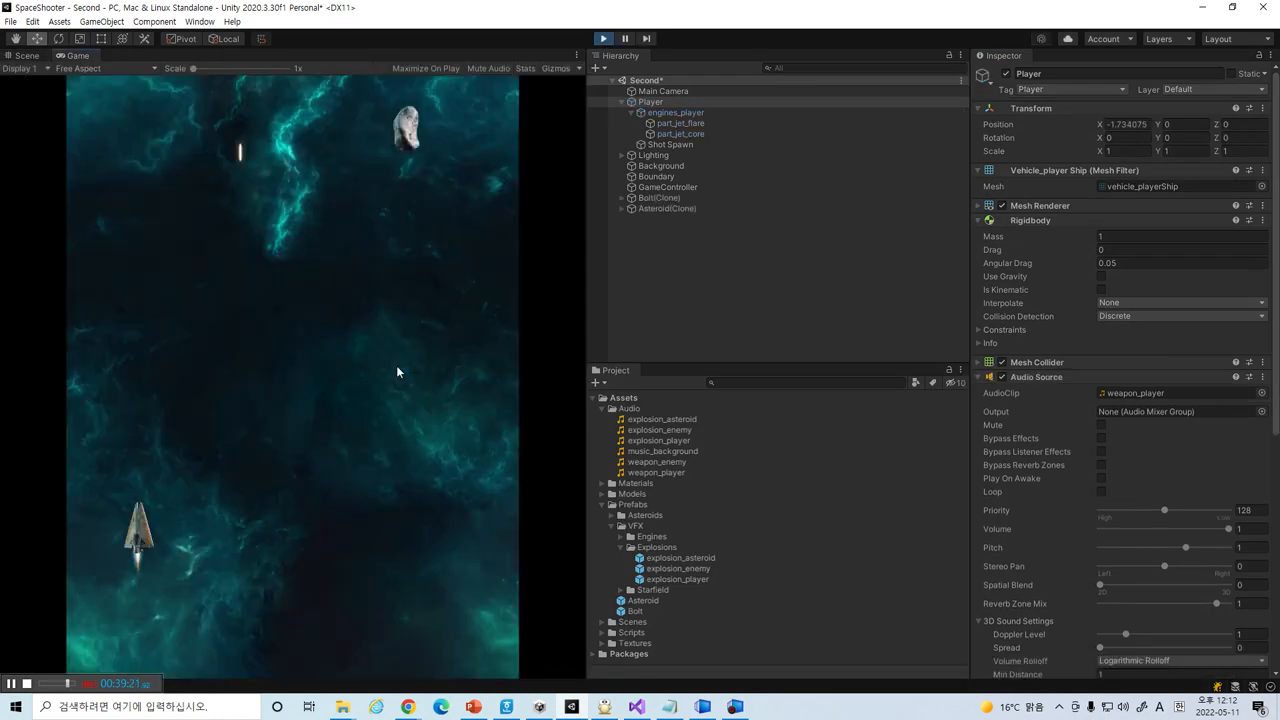
pyautogui.press('Right')
pyautogui.click(397, 371)
pyautogui.click(397, 371)
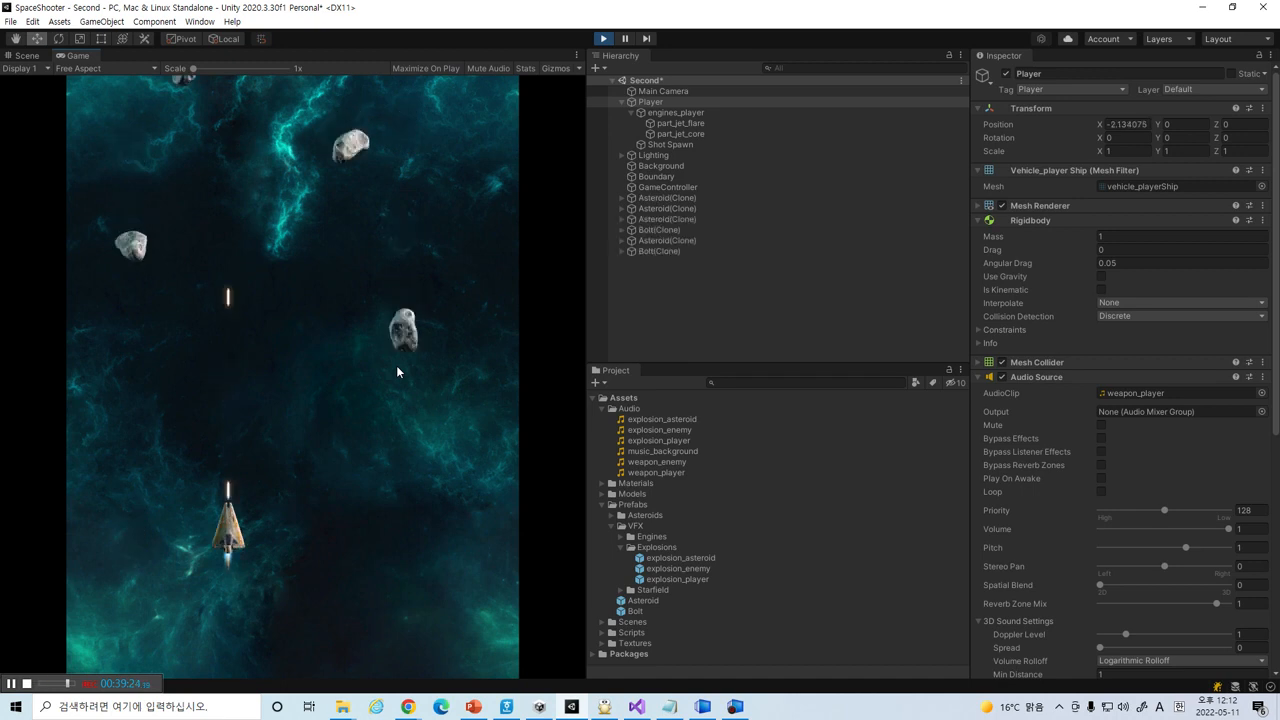
pyautogui.click(397, 371)
pyautogui.press('Right')
pyautogui.click(397, 371)
pyautogui.press('Right')
pyautogui.click(397, 371)
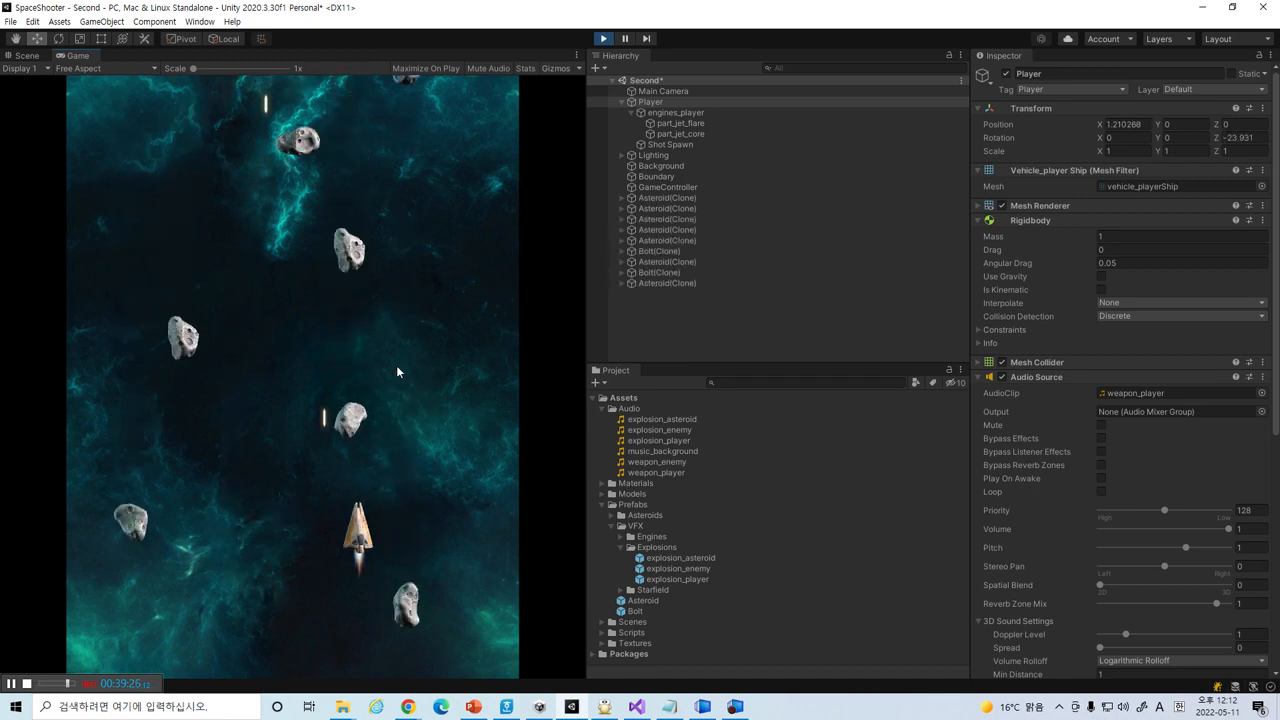
pyautogui.click(397, 371)
pyautogui.press('Right')
pyautogui.press('Left')
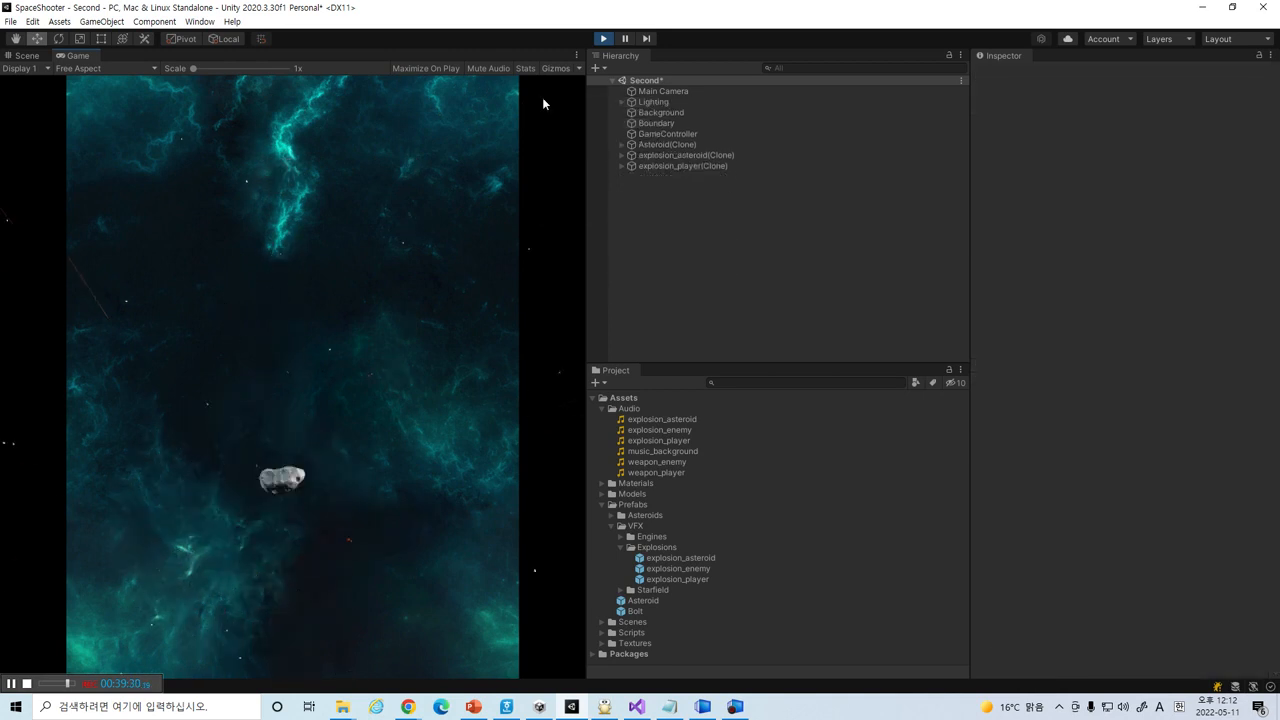
pyautogui.click(603, 38)
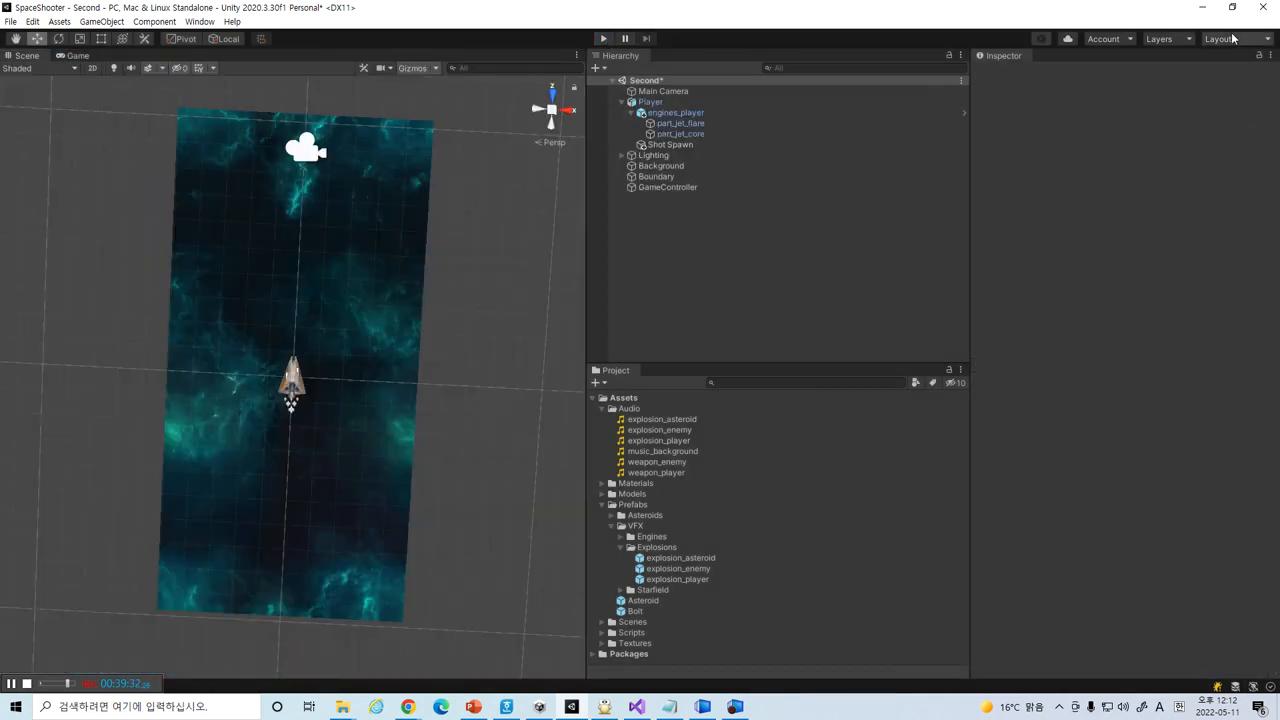
# - Return to the PowerPoint presentation and advance to the slide "14. Displaying the score"
pyautogui.click(1202, 7)
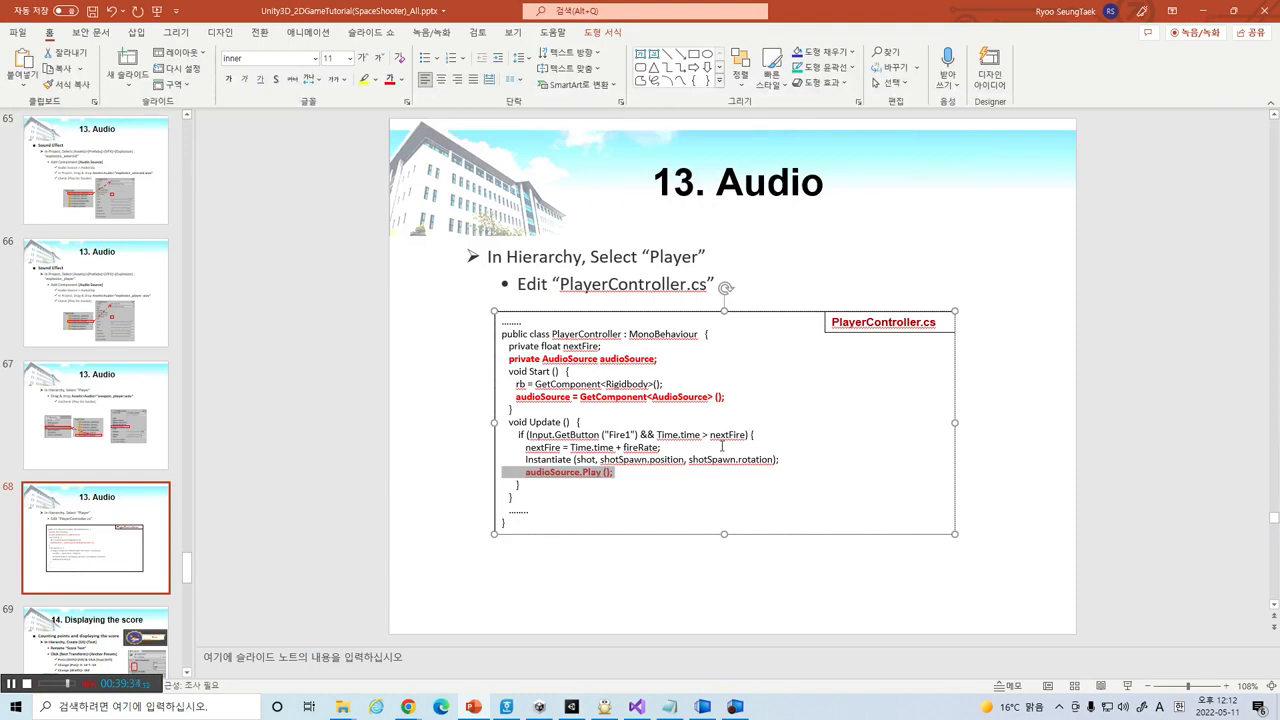
pyautogui.scroll(-1, 664, 498)
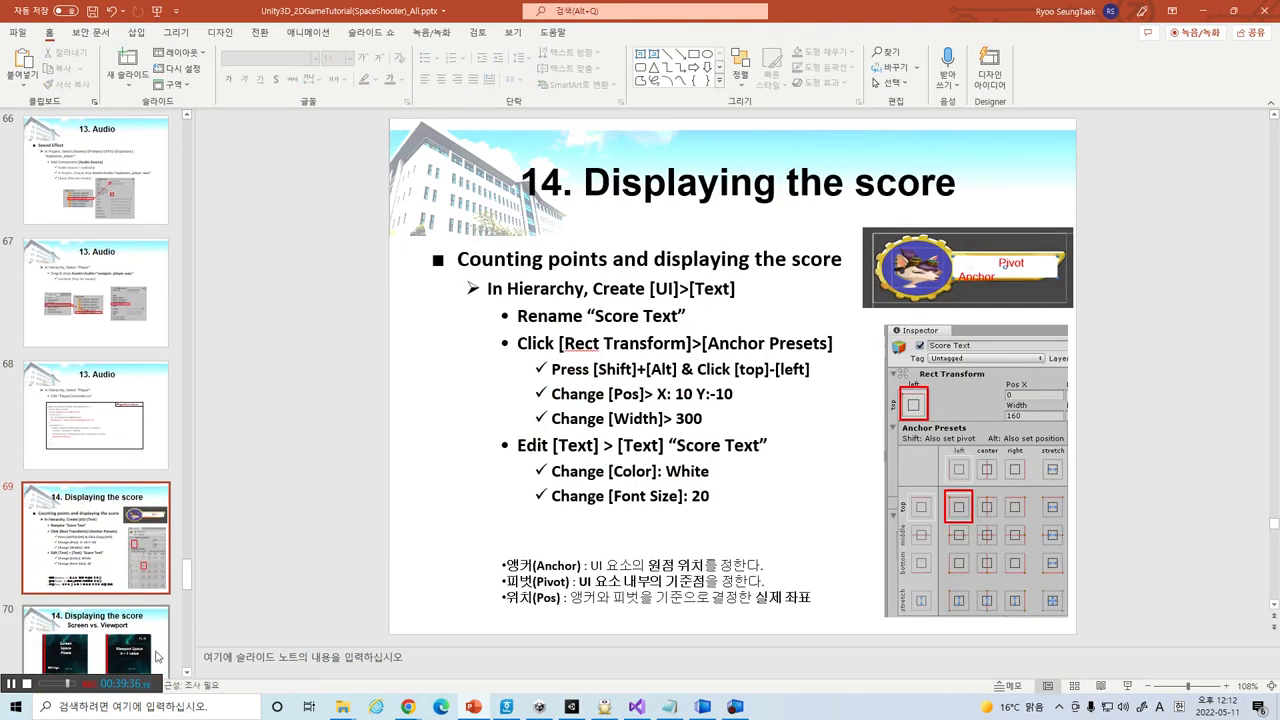
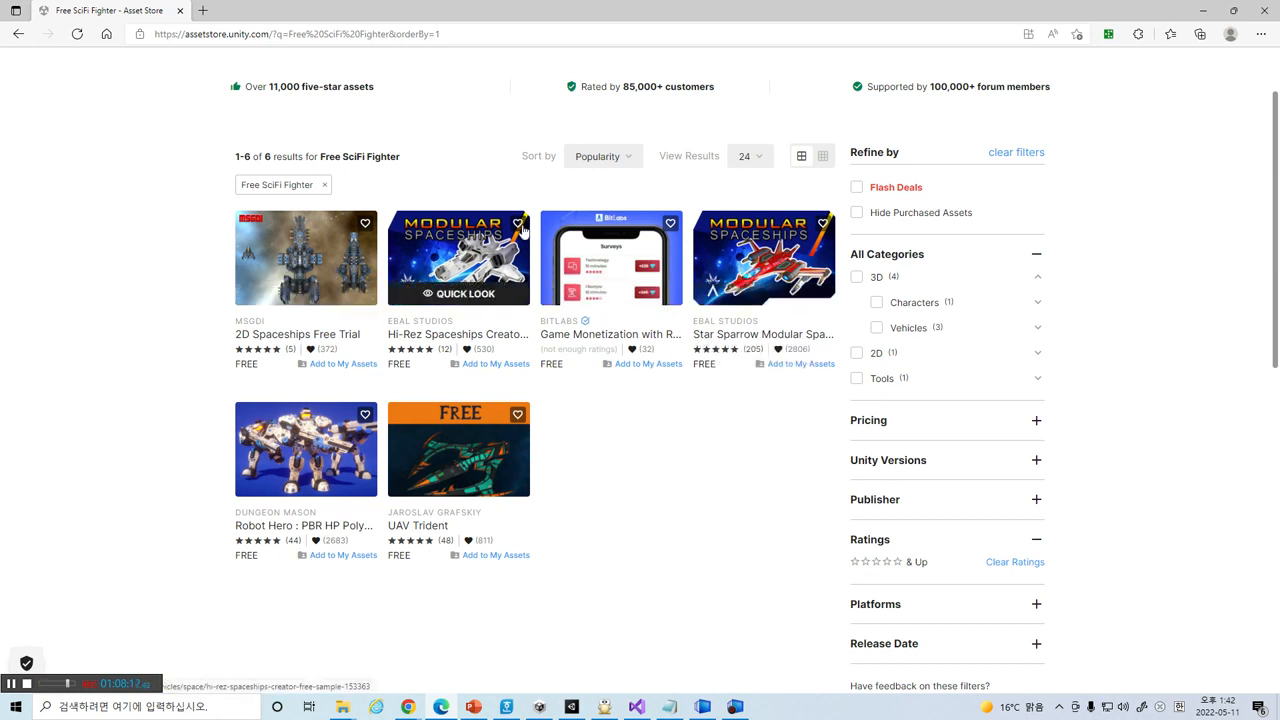
# - Open the Hi-Rez Spaceships Creator Free Sample page from the Free SciFi Fighter results and examine its overview and features
pyautogui.scroll(1, 459, 290)
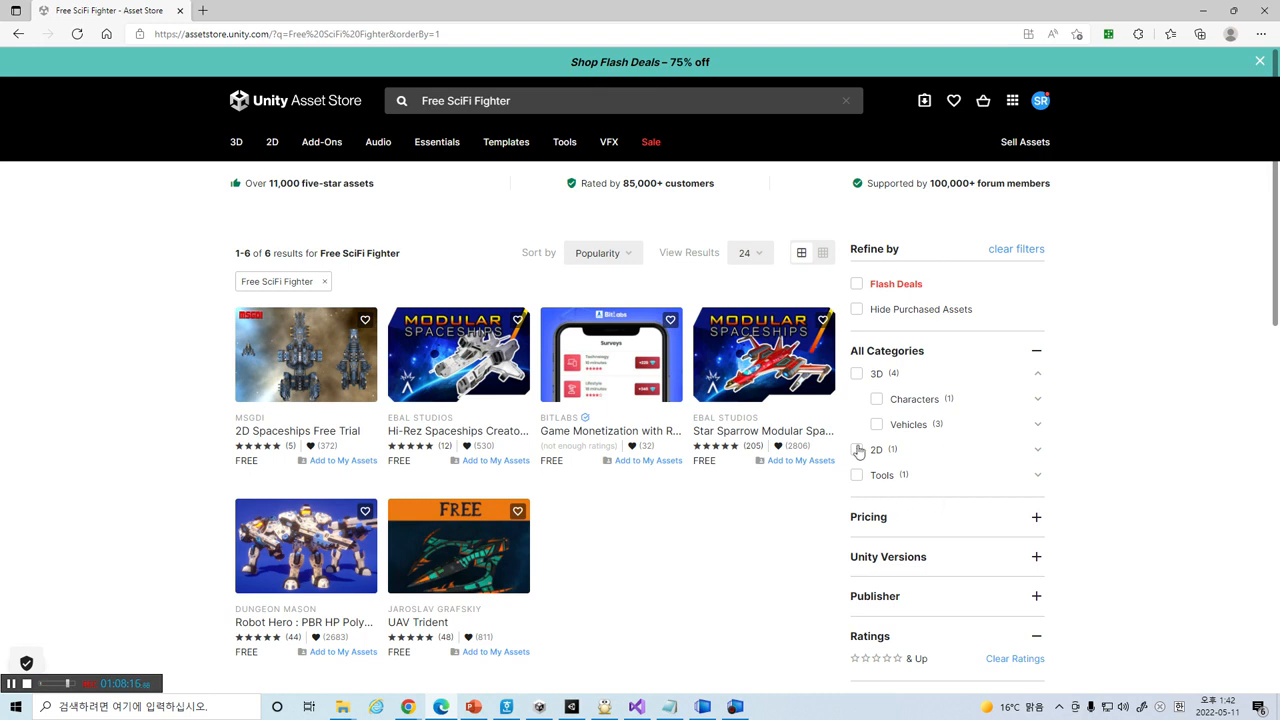
pyautogui.click(453, 357)
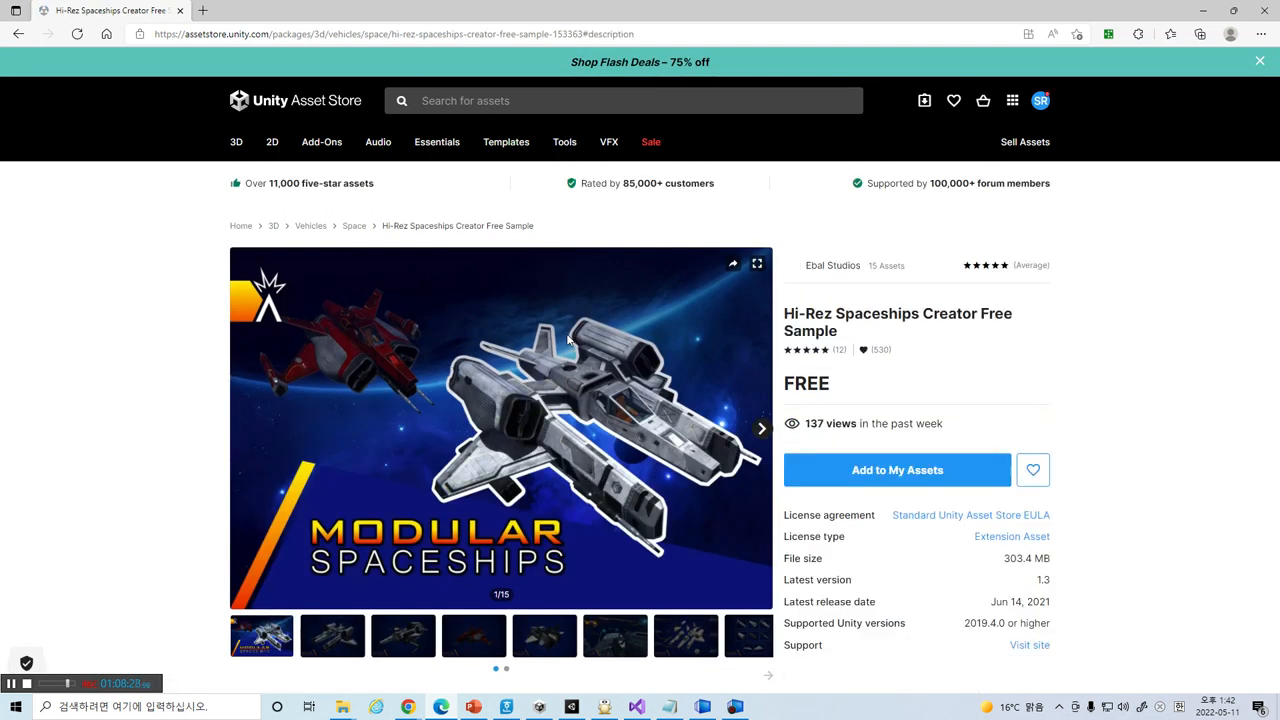
pyautogui.scroll(-2, 566, 333)
pyautogui.scroll(3, 566, 341)
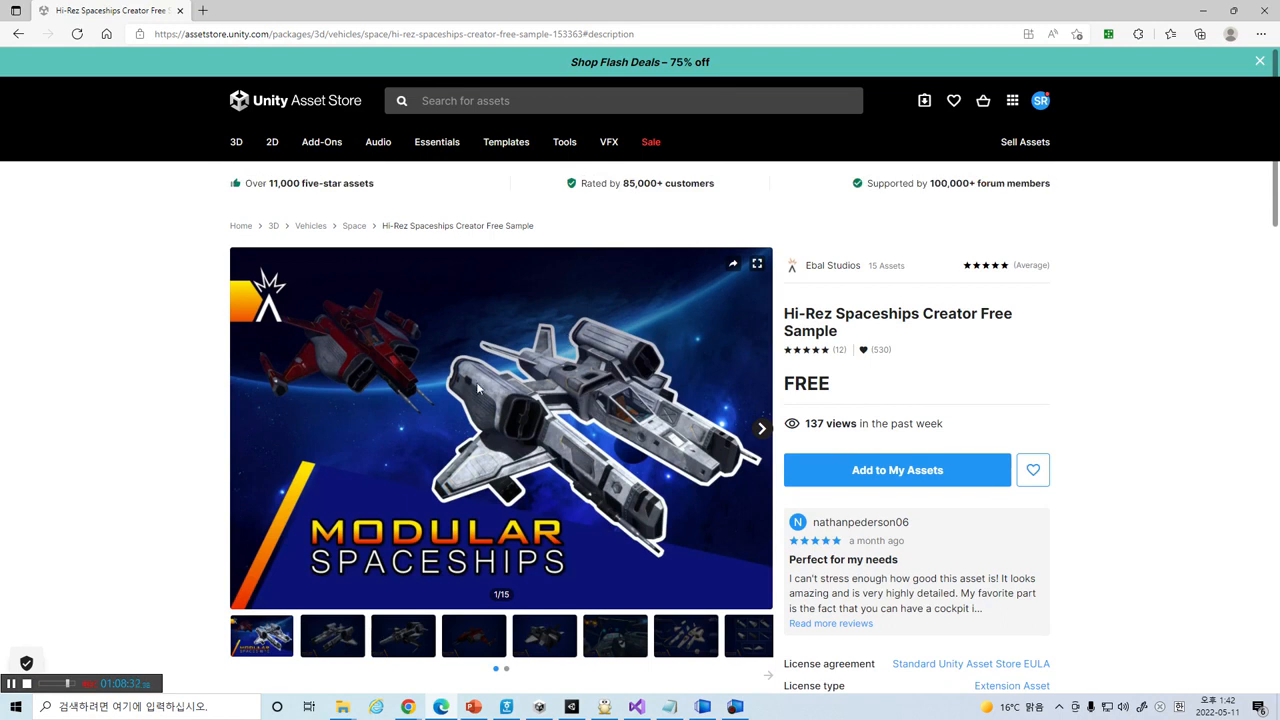
pyautogui.scroll(-6, 546, 409)
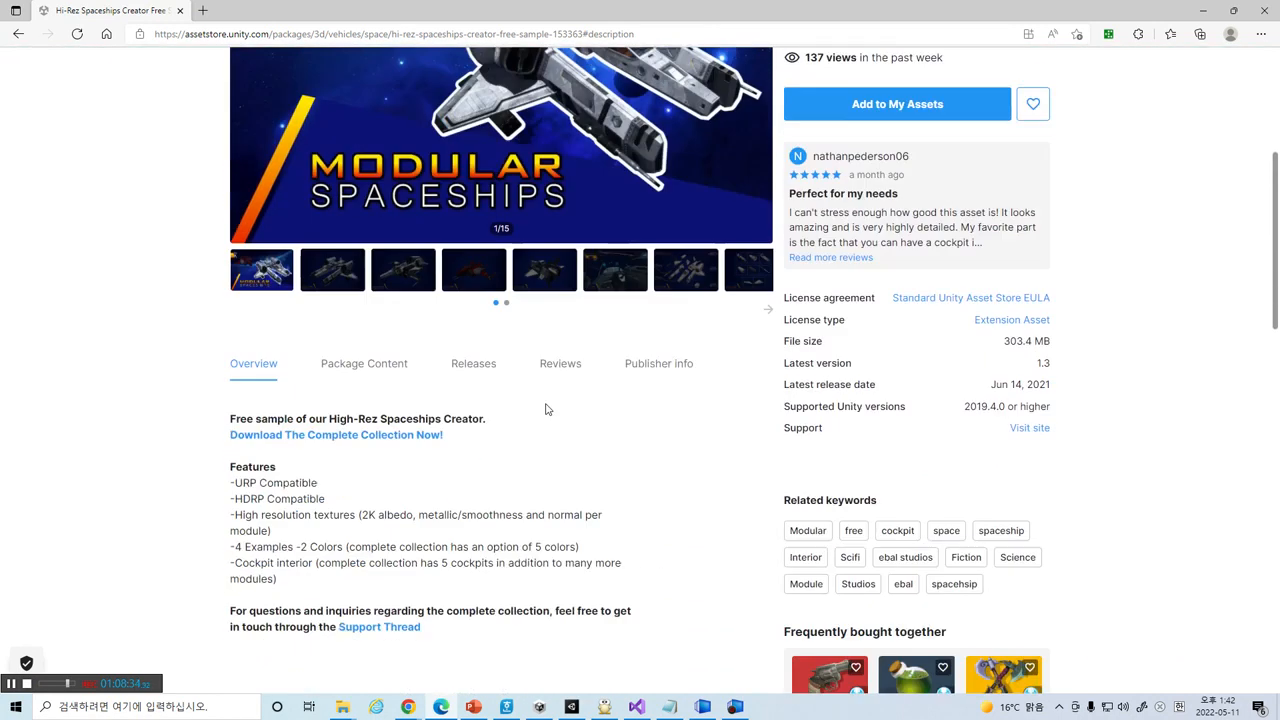
pyautogui.scroll(3, 546, 409)
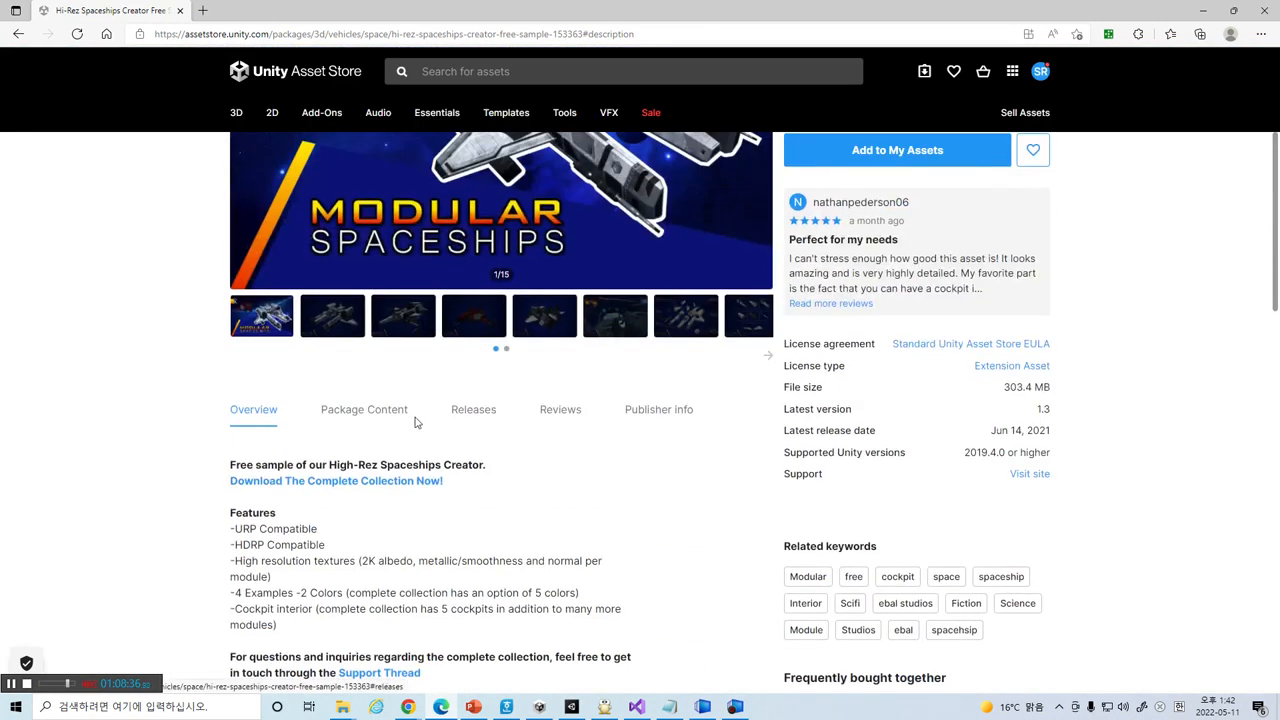
# - Examine the package content of the Hi-Rez Spaceships Creator Free Sample
pyautogui.click(378, 412)
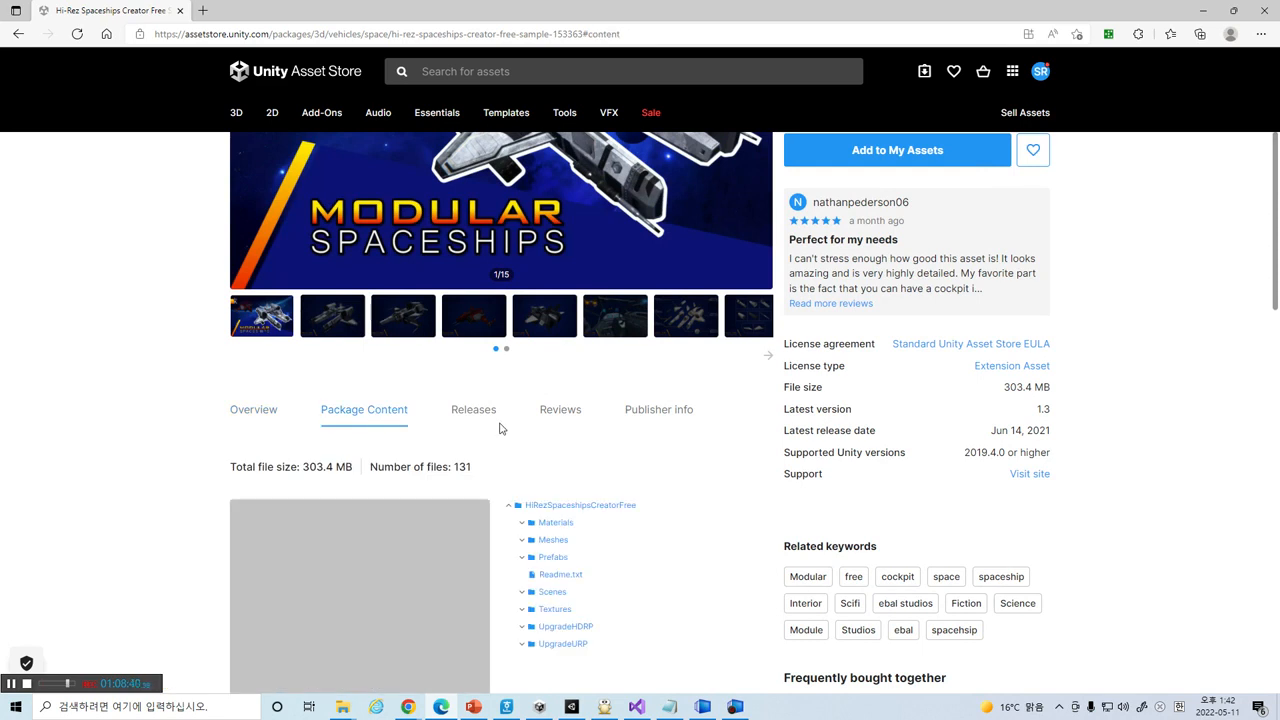
pyautogui.scroll(-1, 501, 428)
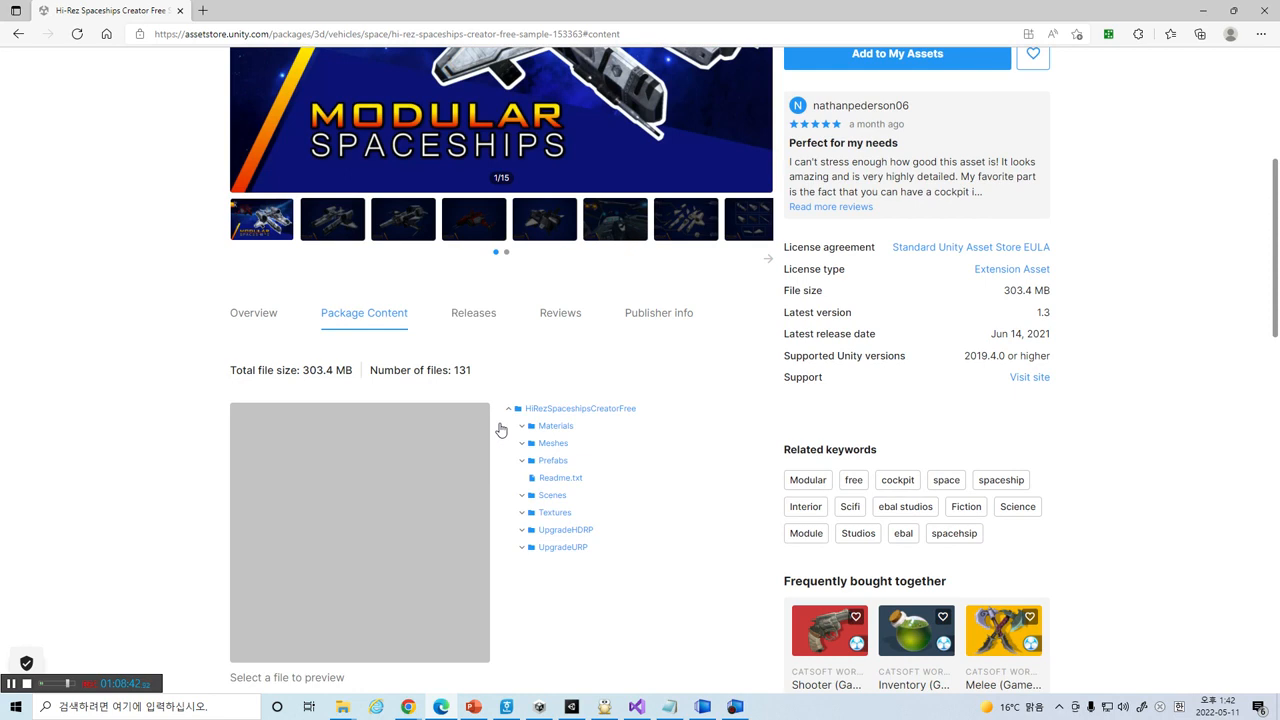
pyautogui.scroll(-1, 480, 425)
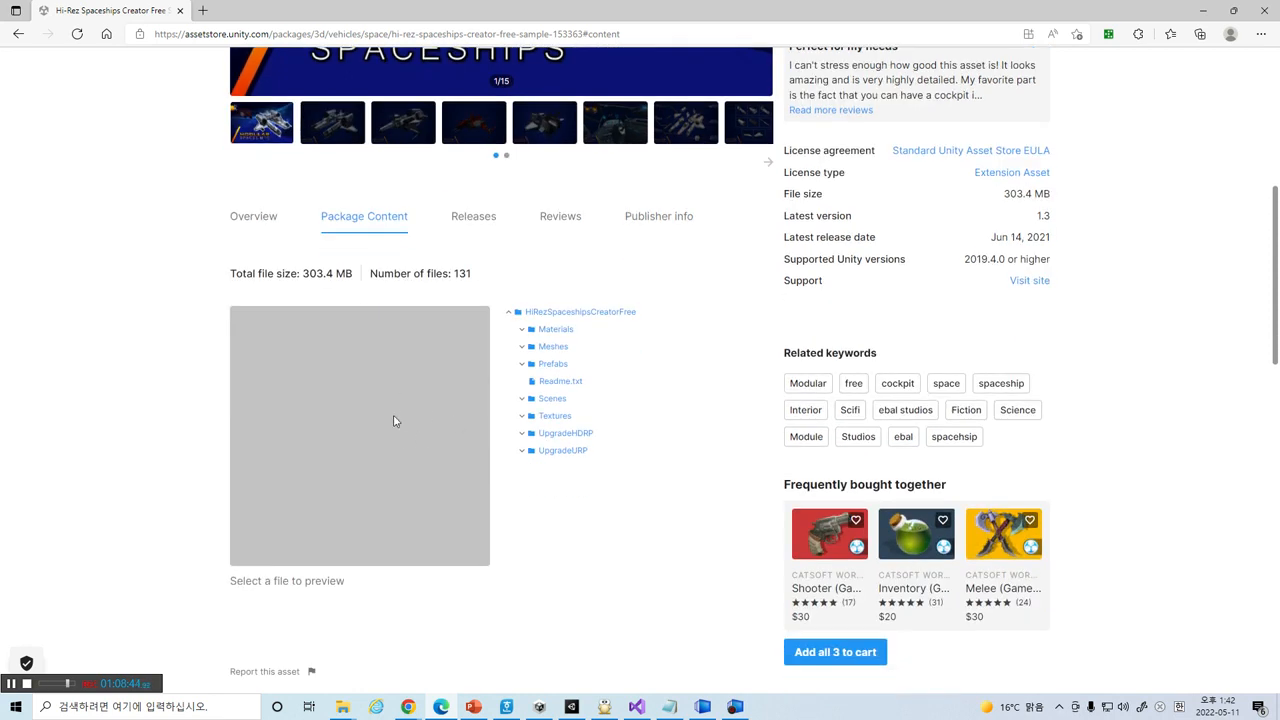
pyautogui.scroll(1, 391, 414)
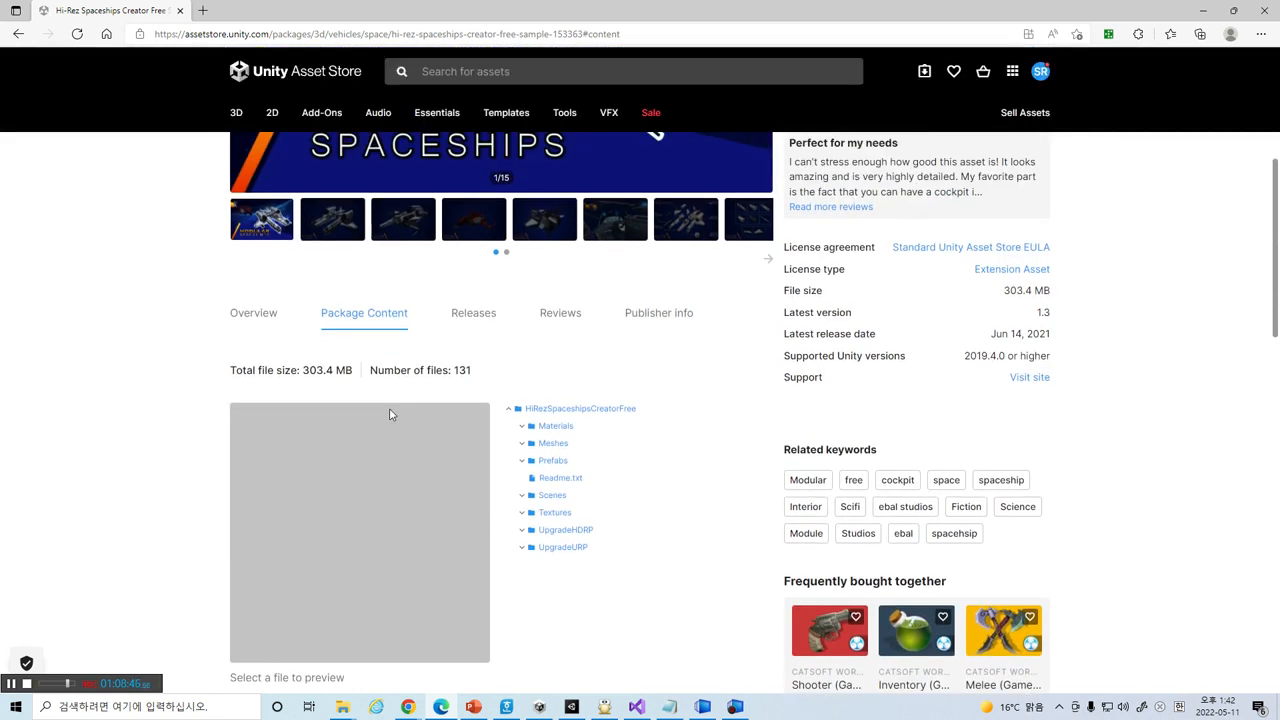
pyautogui.scroll(4, 391, 414)
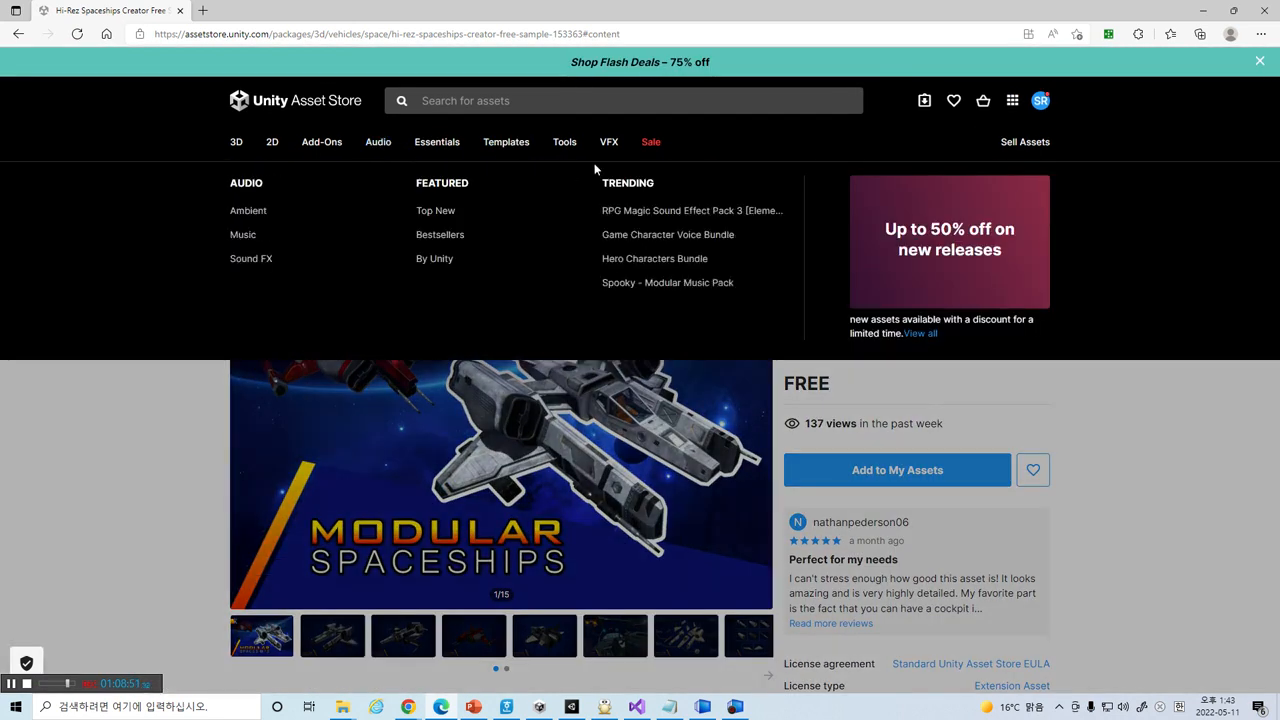
# - Search the Unity Asset Store for "Spaceship"
pyautogui.click(470, 100)
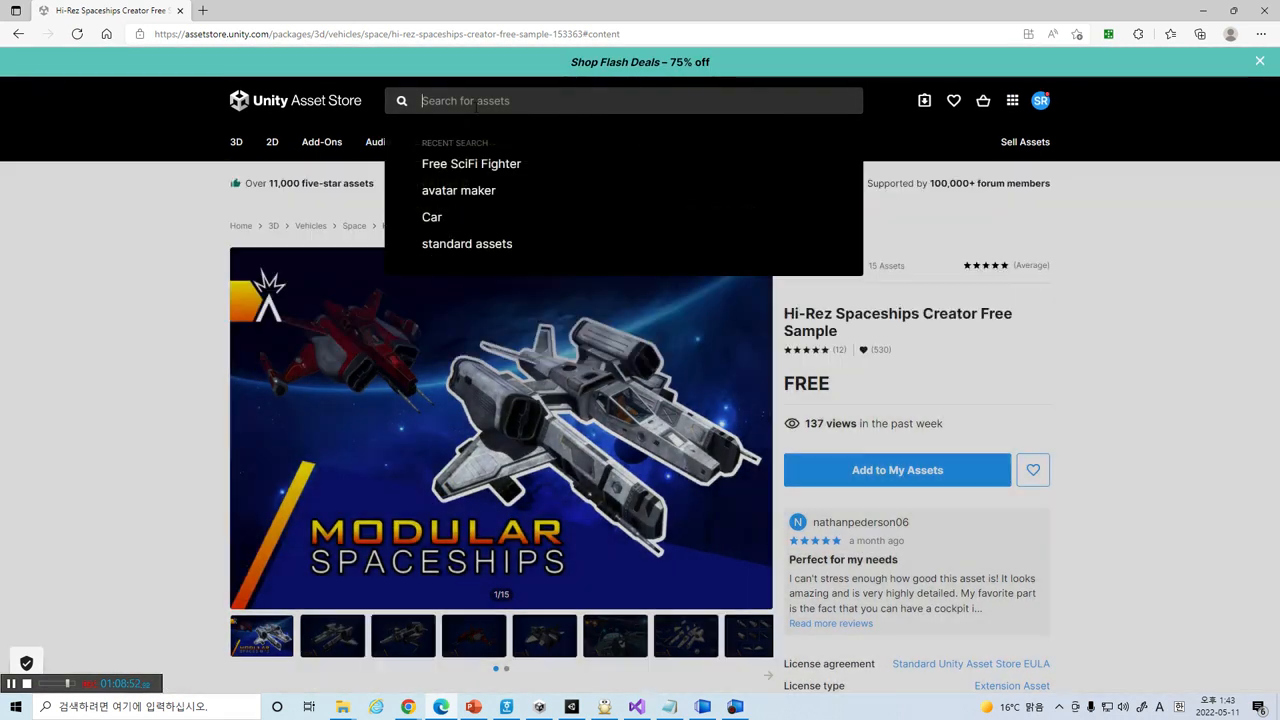
pyautogui.write('Space')
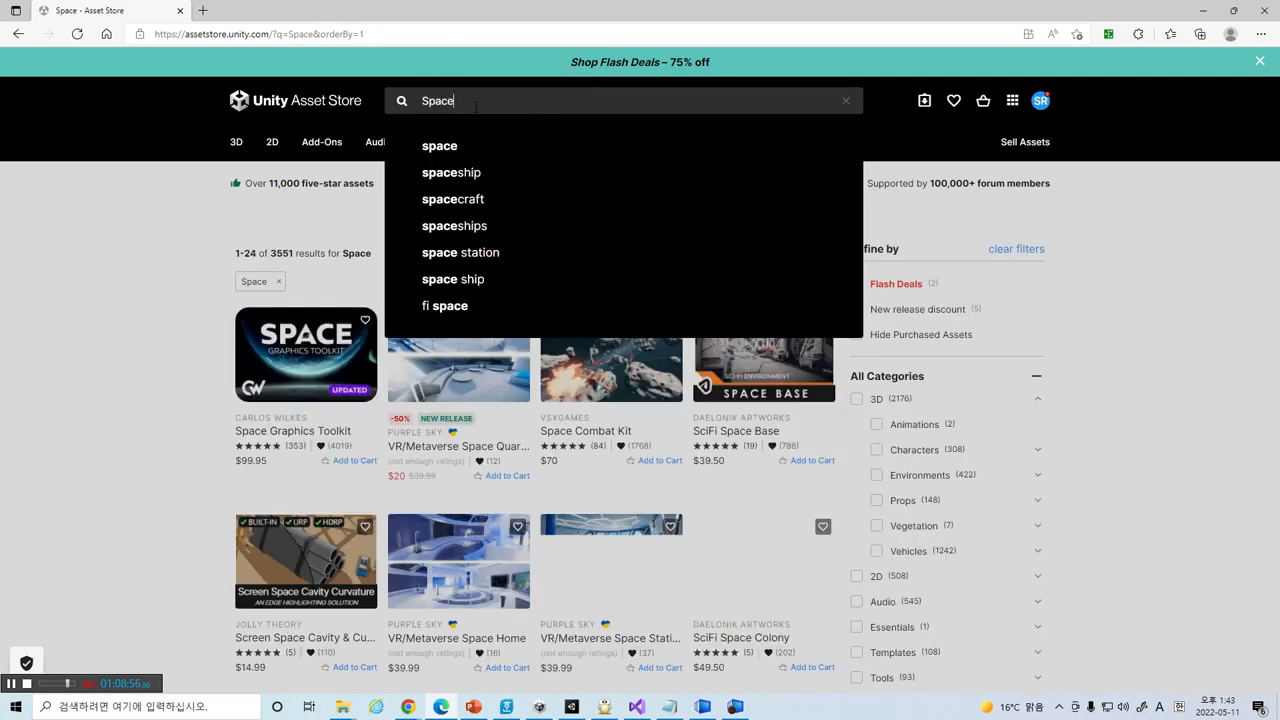
pyautogui.write('ship')
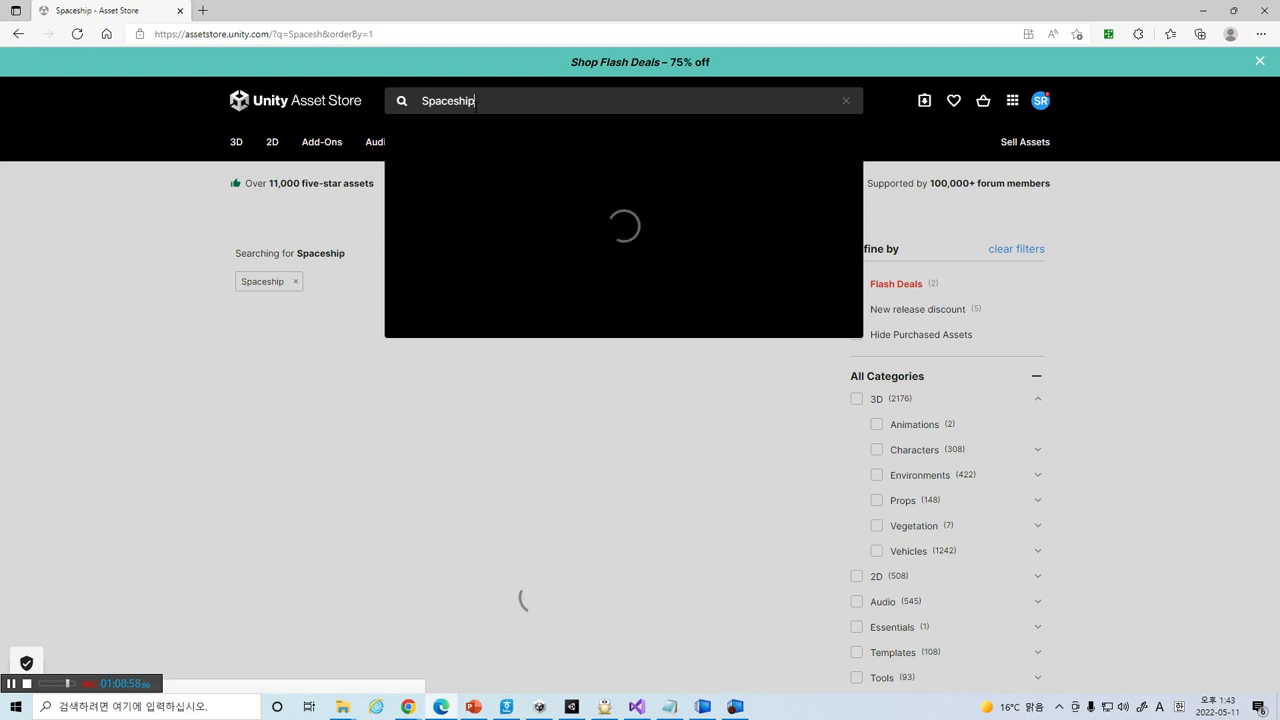
# - Submit the "Spaceship" search, look through the results and limit them to free assets
pyautogui.press('Return')
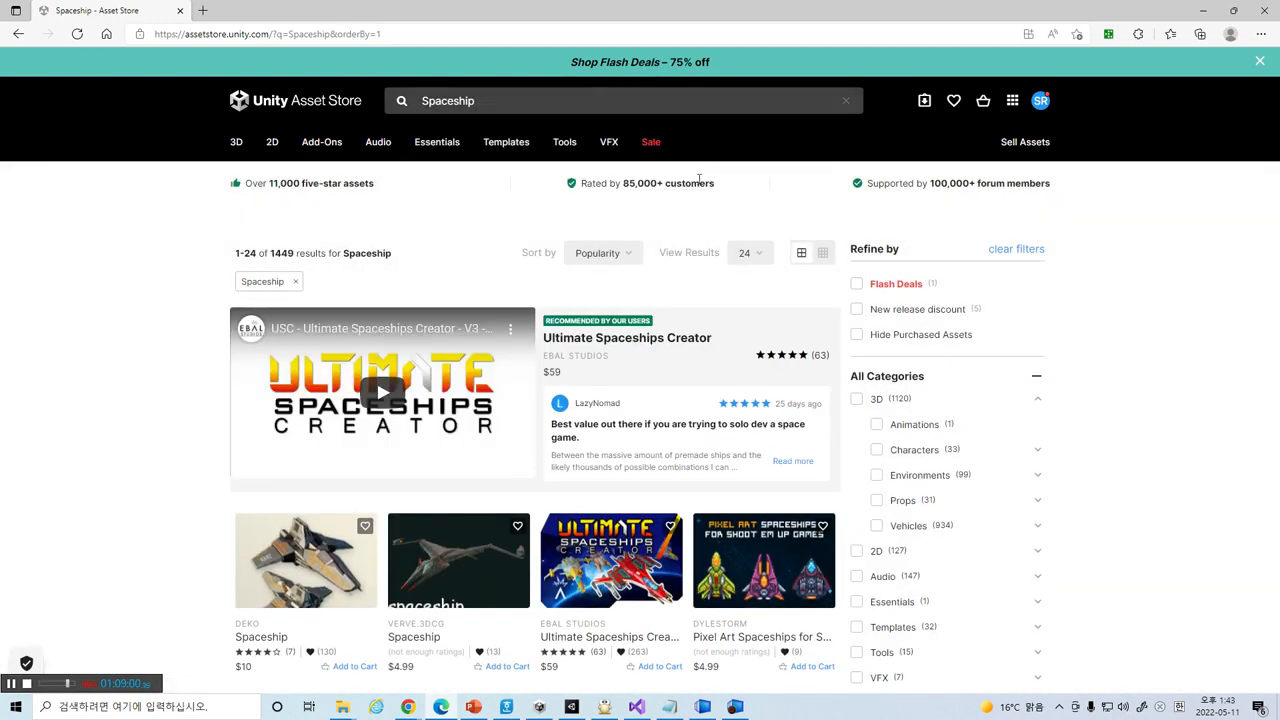
pyautogui.scroll(-2, 680, 250)
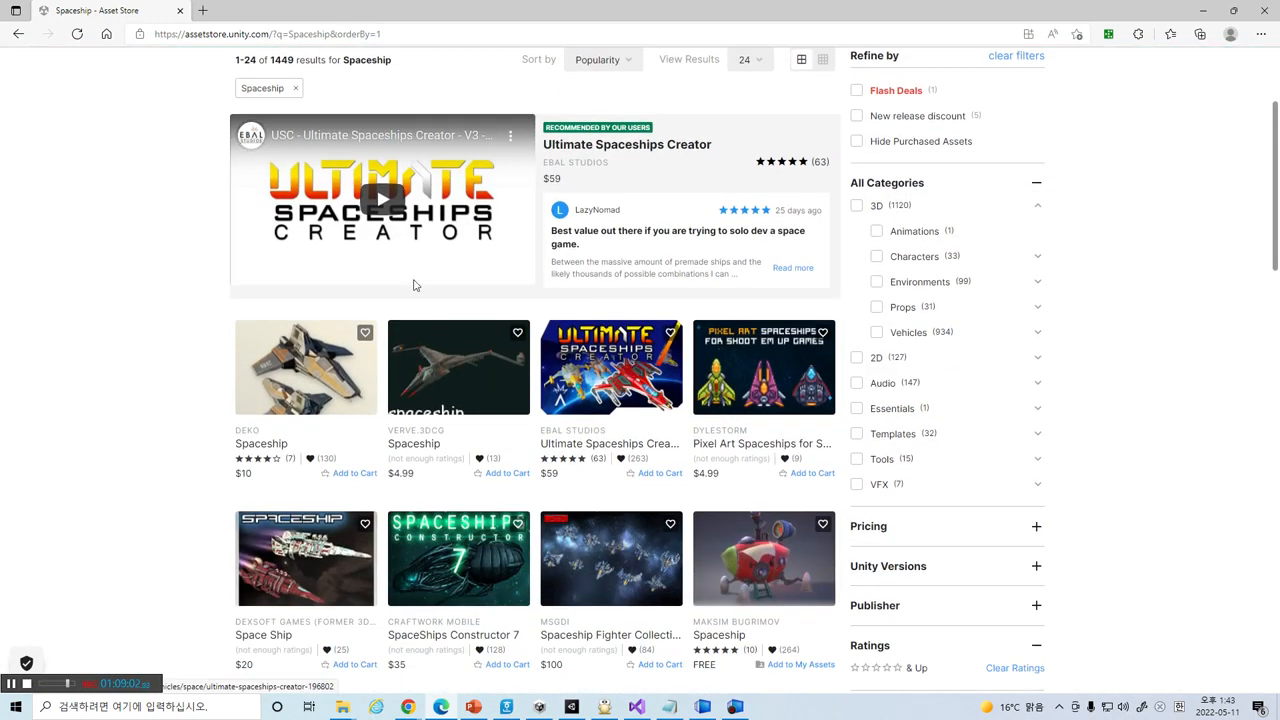
pyautogui.scroll(-1, 334, 371)
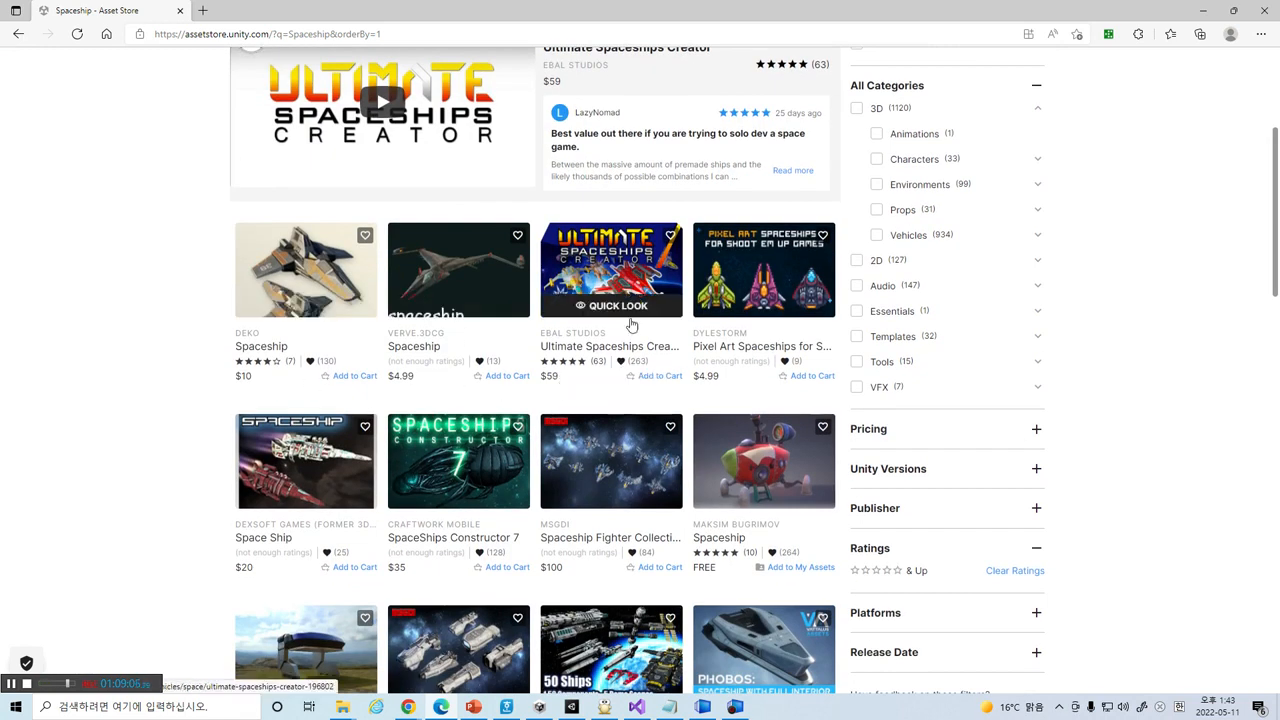
pyautogui.scroll(-2, 705, 375)
pyautogui.scroll(5, 705, 378)
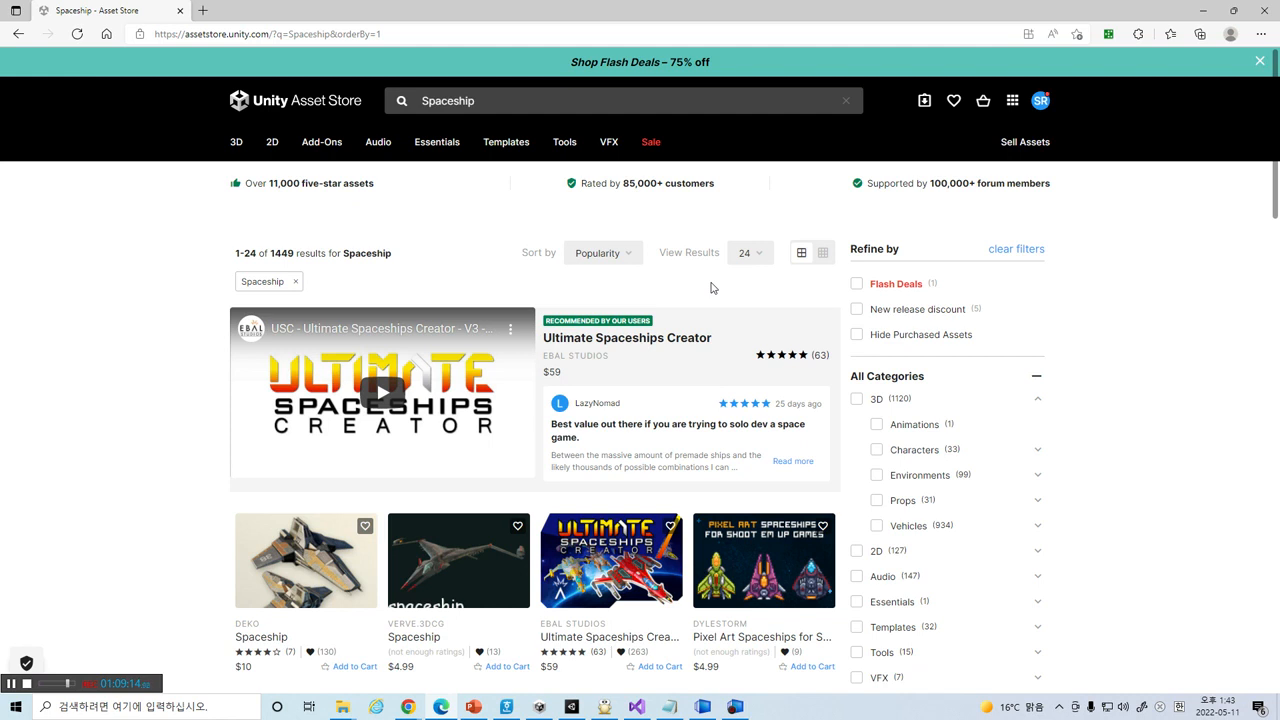
pyautogui.scroll(-2, 711, 288)
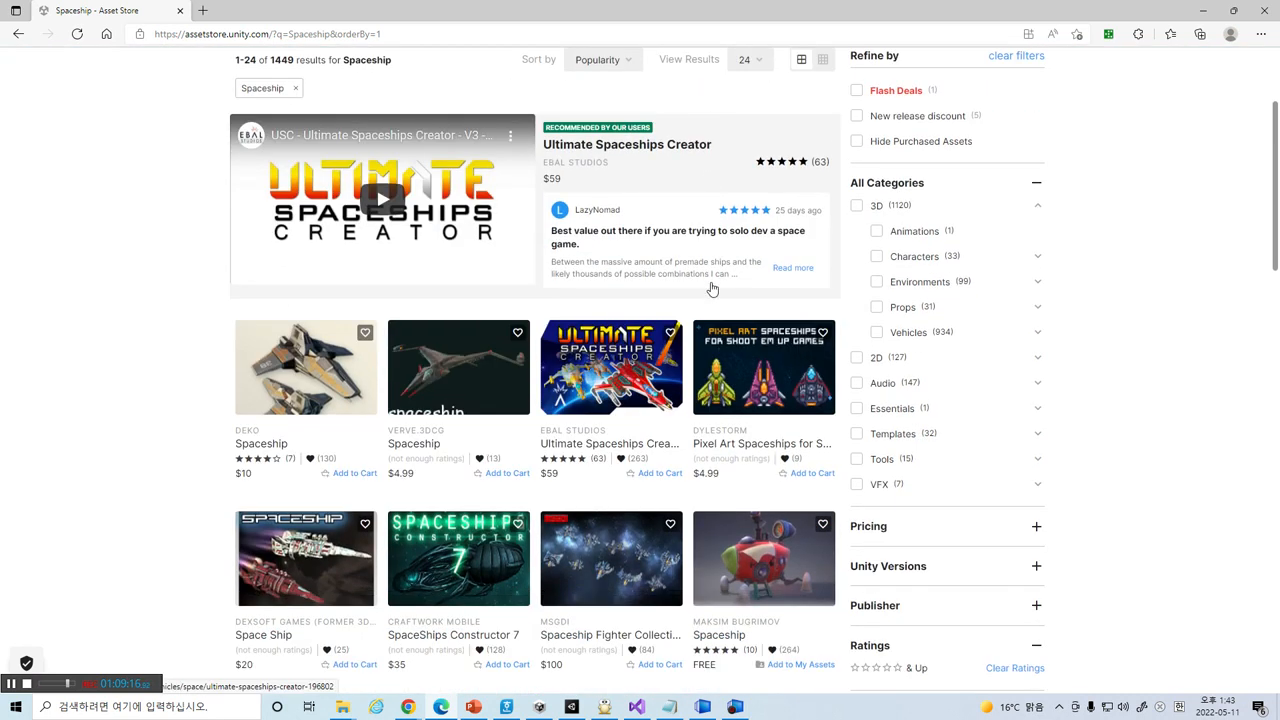
pyautogui.click(11, 684)
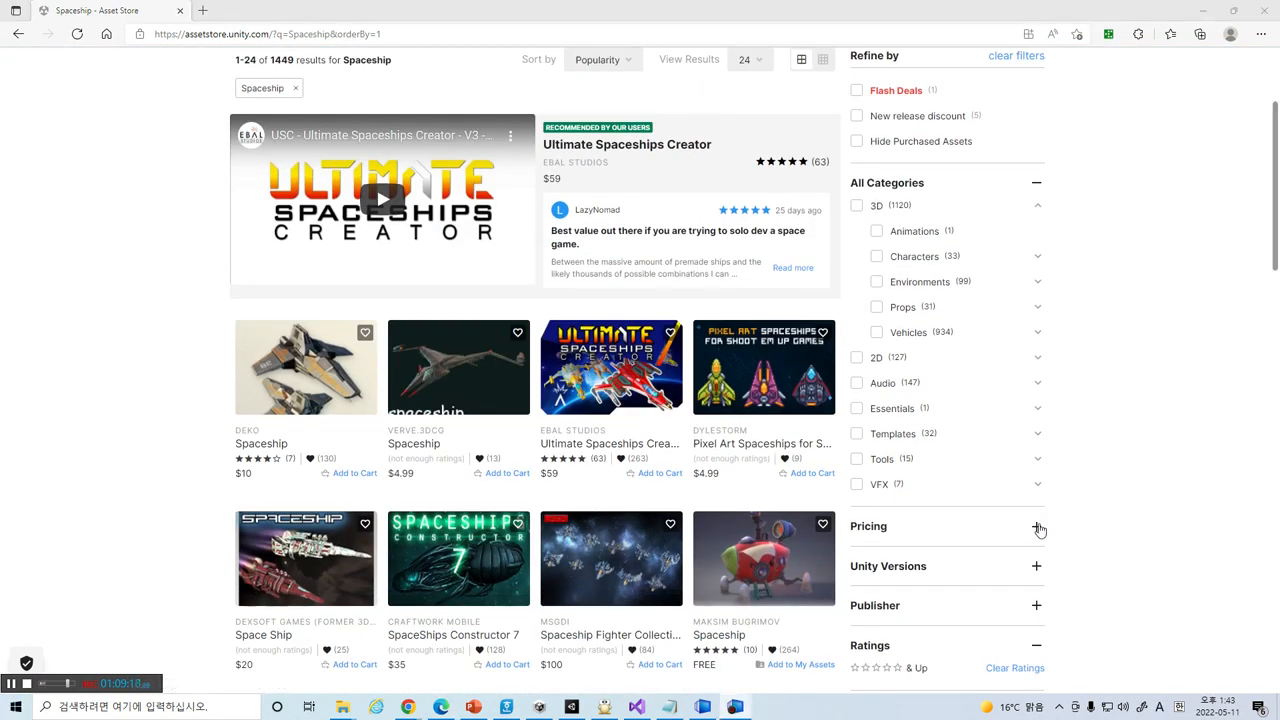
pyautogui.click(1037, 528)
pyautogui.click(896, 616)
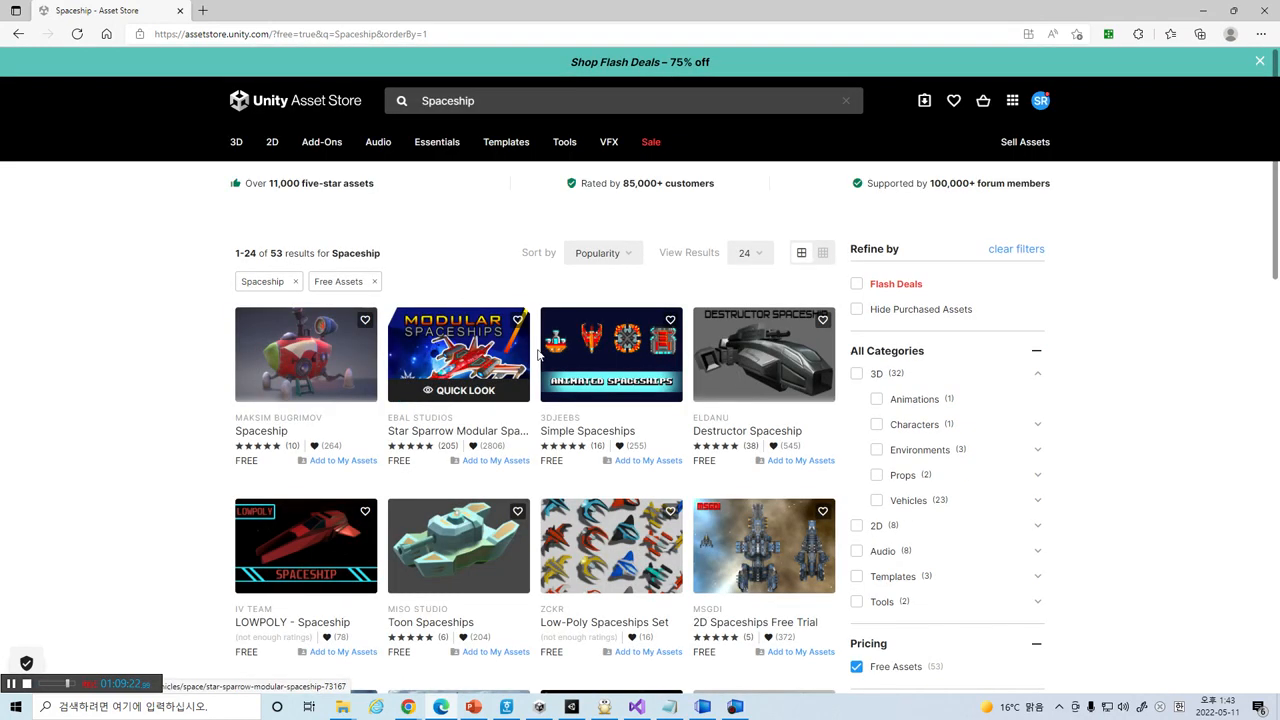
# - Open the Star Sparrow Modular Spaceship page and add the asset to My Assets, accepting the Terms of Service and EULA
pyautogui.click(481, 358)
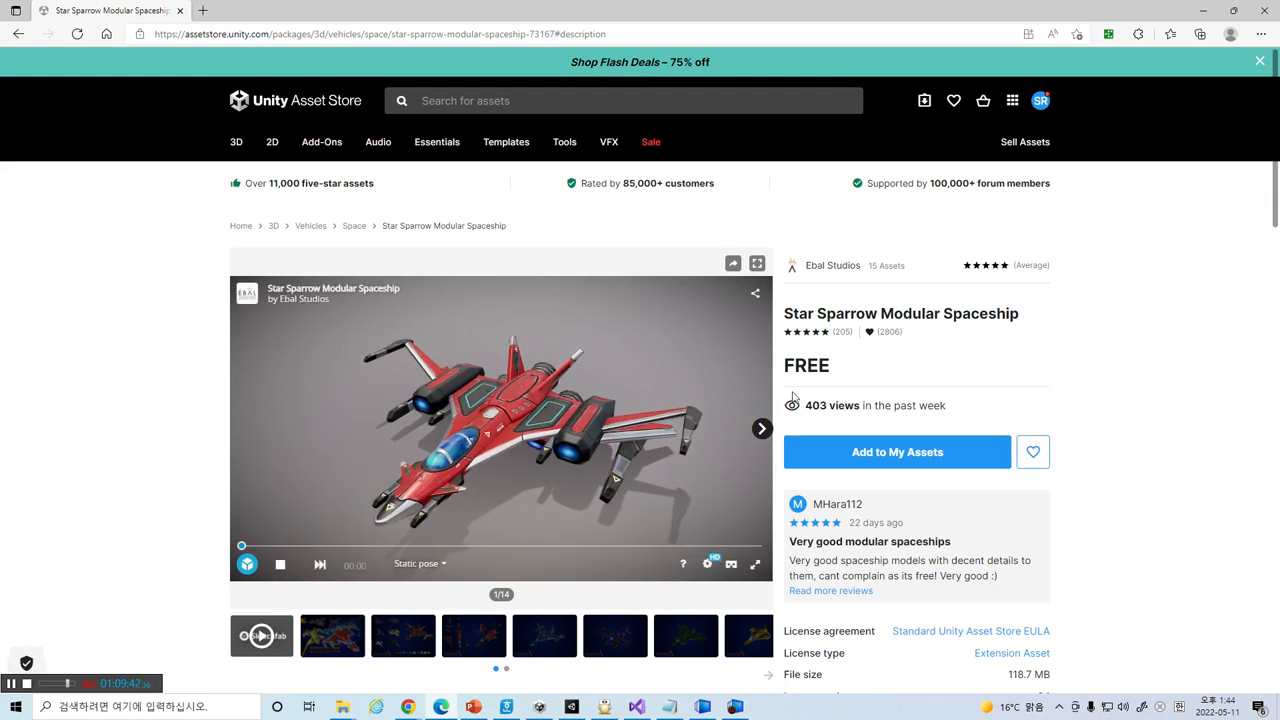
pyautogui.scroll(-2, 1130, 402)
pyautogui.scroll(1, 1128, 401)
pyautogui.click(872, 330)
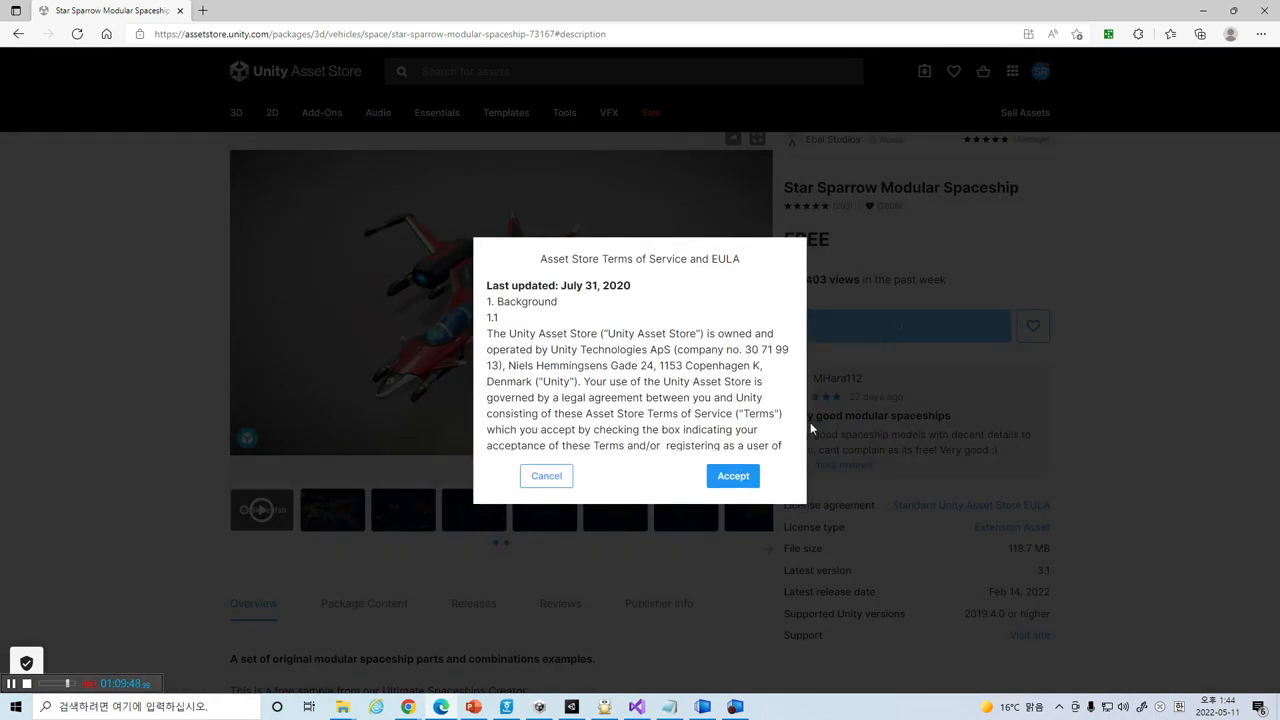
pyautogui.click(735, 478)
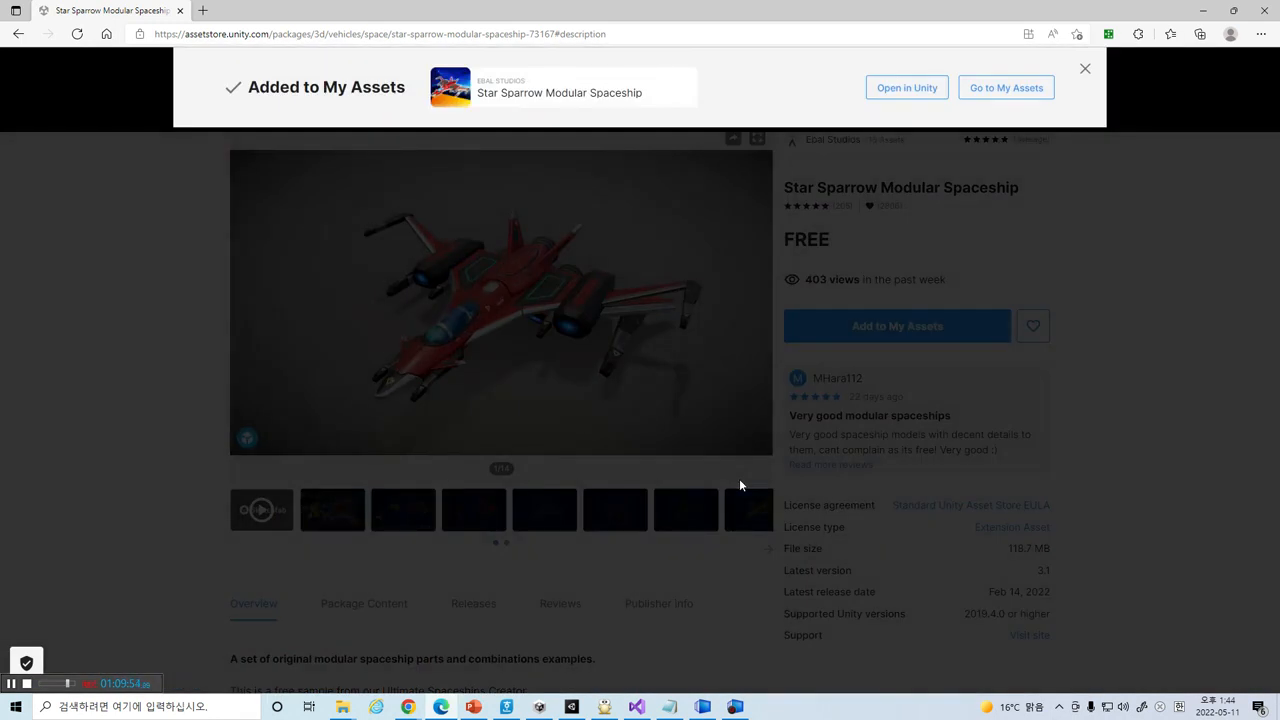
# - Open Star Sparrow Modular Spaceship in Unity's Package Manager and download version 3.1.0
pyautogui.click(899, 90)
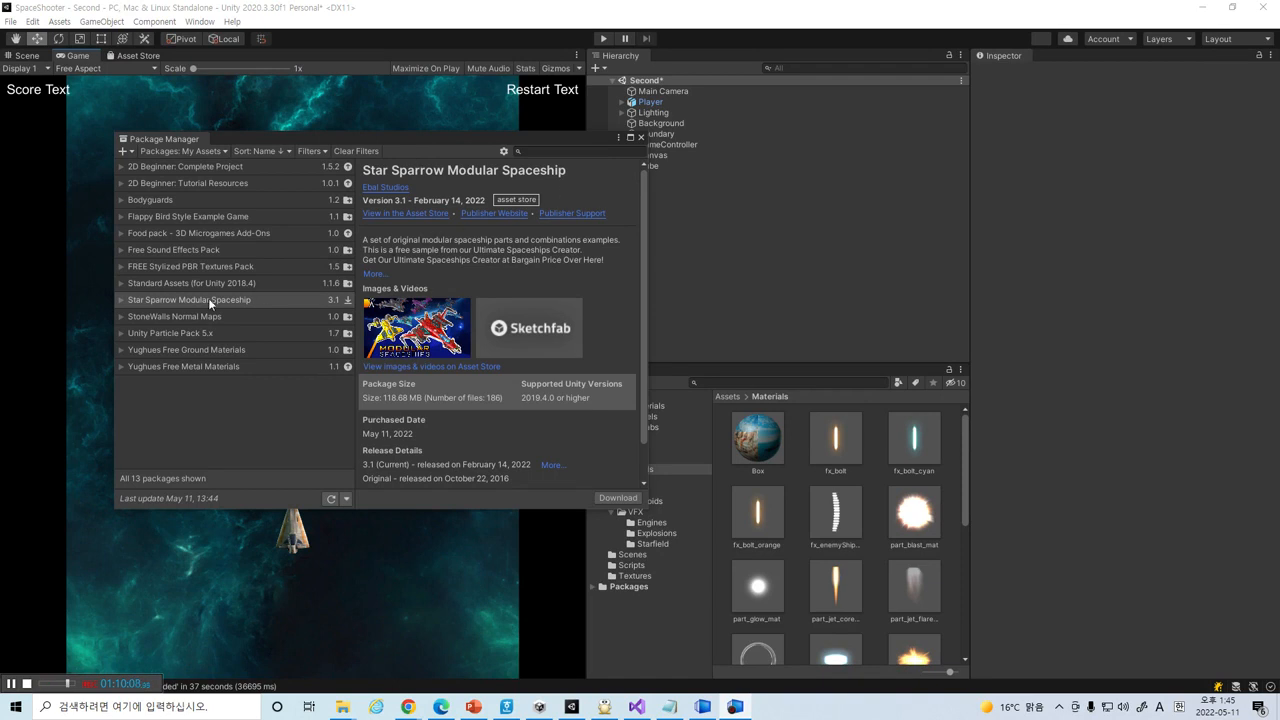
pyautogui.click(119, 300)
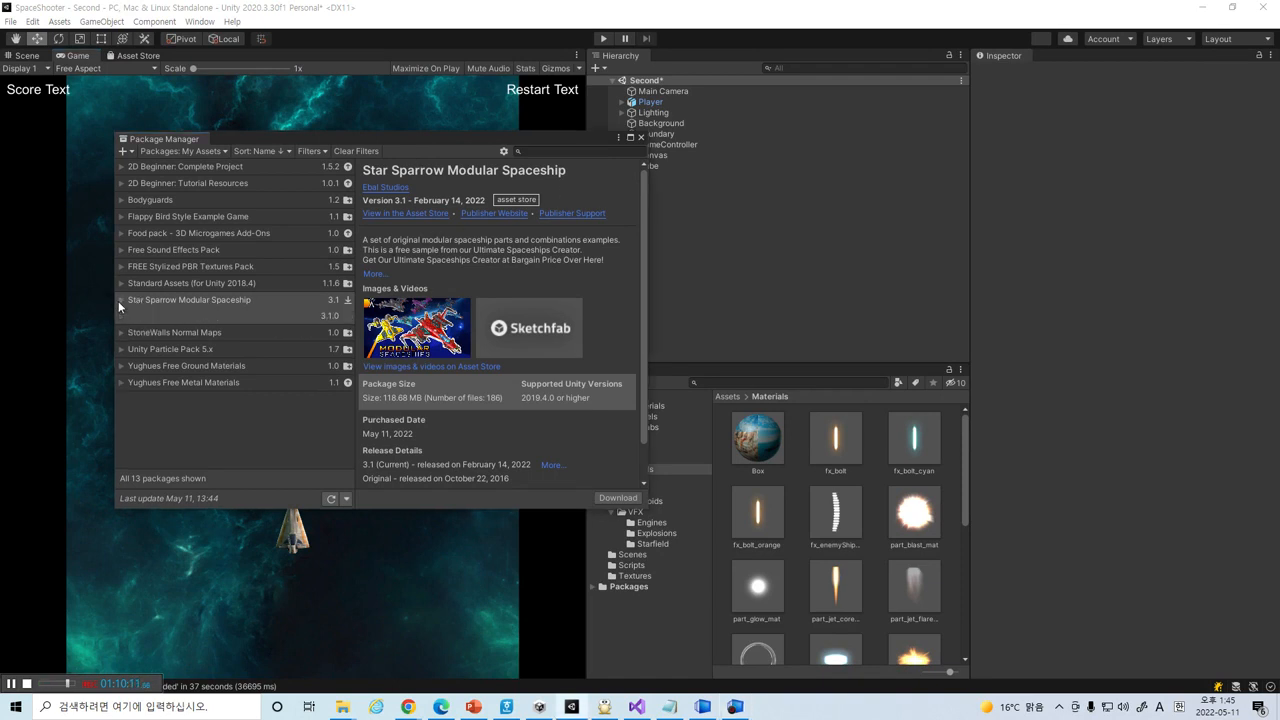
pyautogui.click(348, 308)
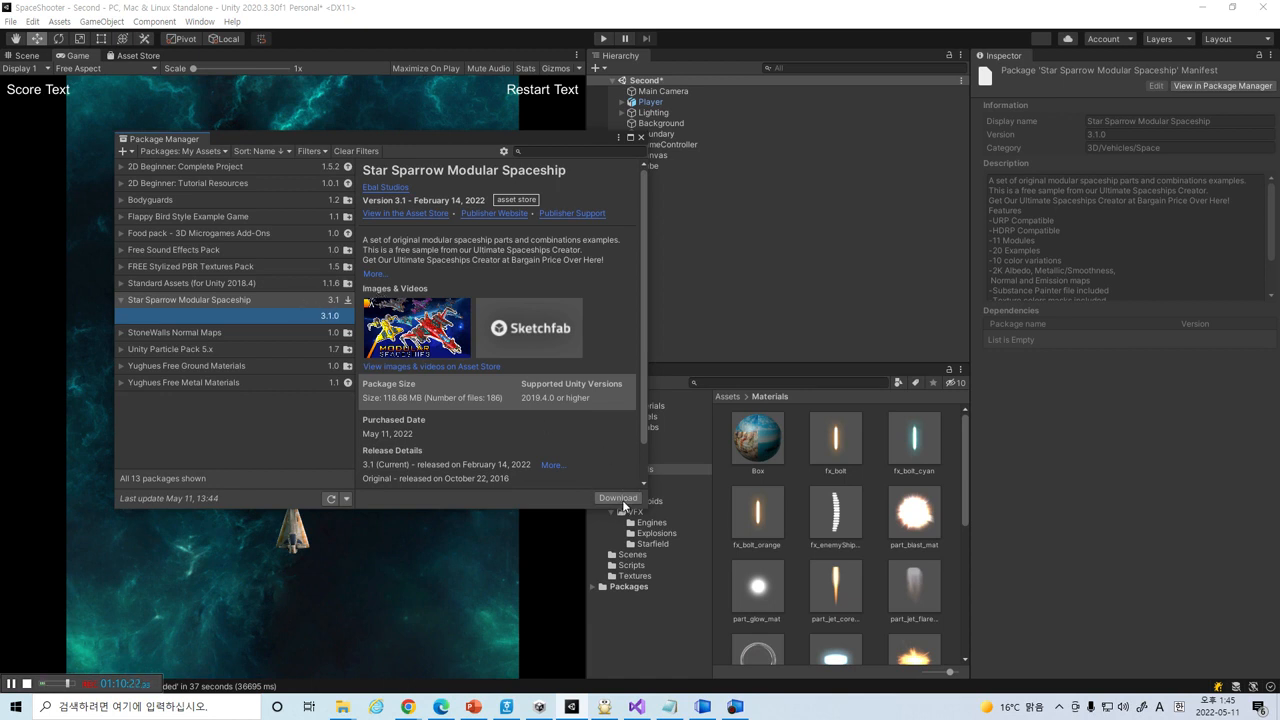
pyautogui.click(618, 498)
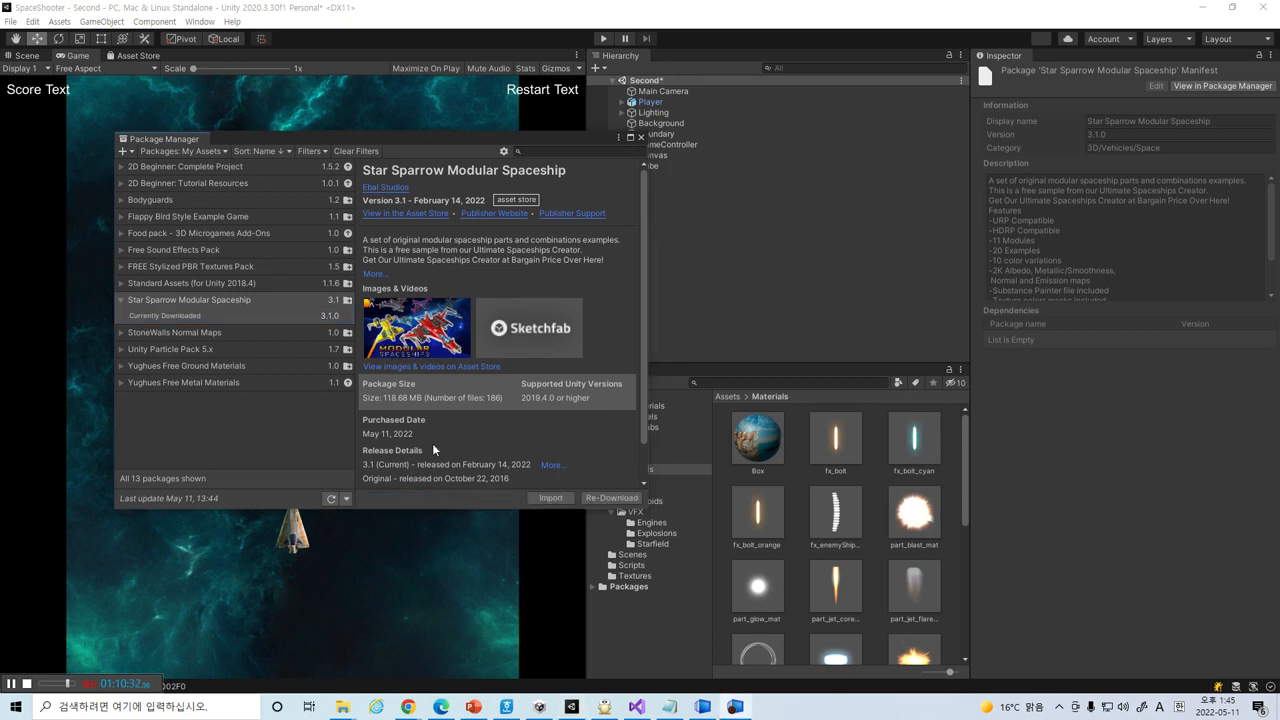
# - Import all contents of the Star Sparrow Modular Spaceship package into the project and close the Package Manager
pyautogui.click(551, 498)
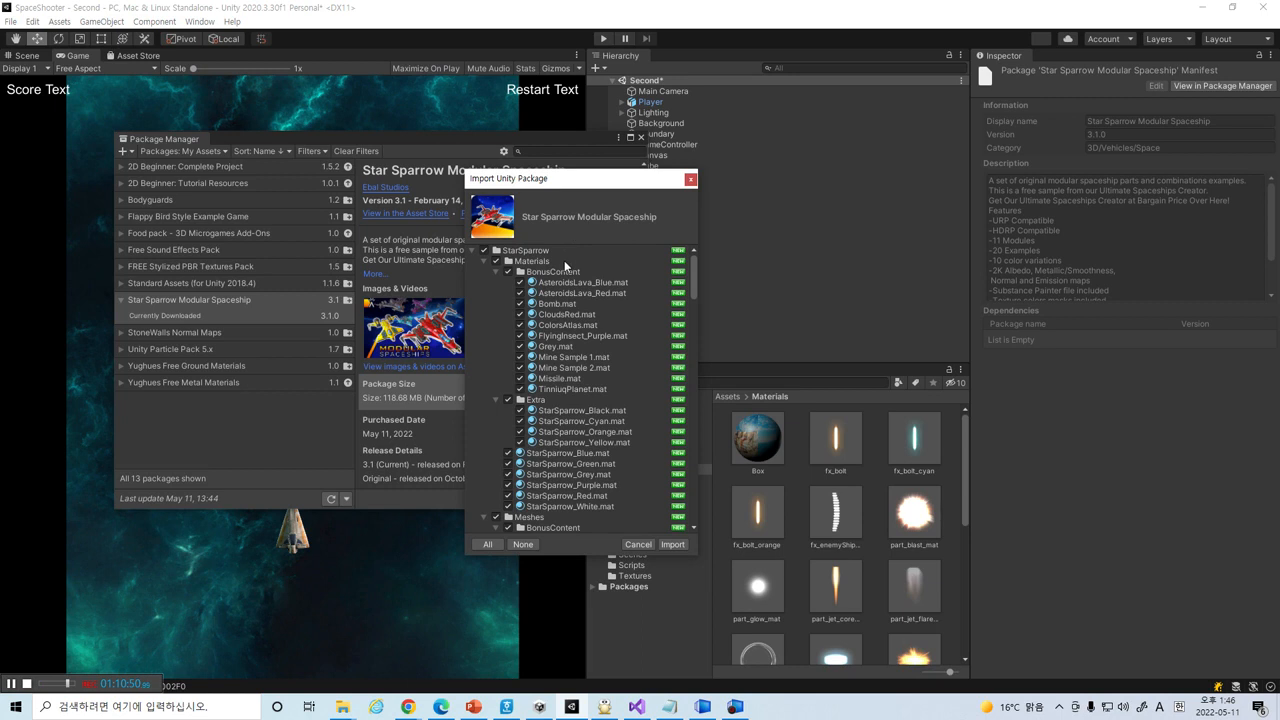
pyautogui.scroll(-10, 535, 262)
pyautogui.scroll(-15, 535, 262)
pyautogui.scroll(-20, 535, 262)
pyautogui.scroll(-15, 535, 262)
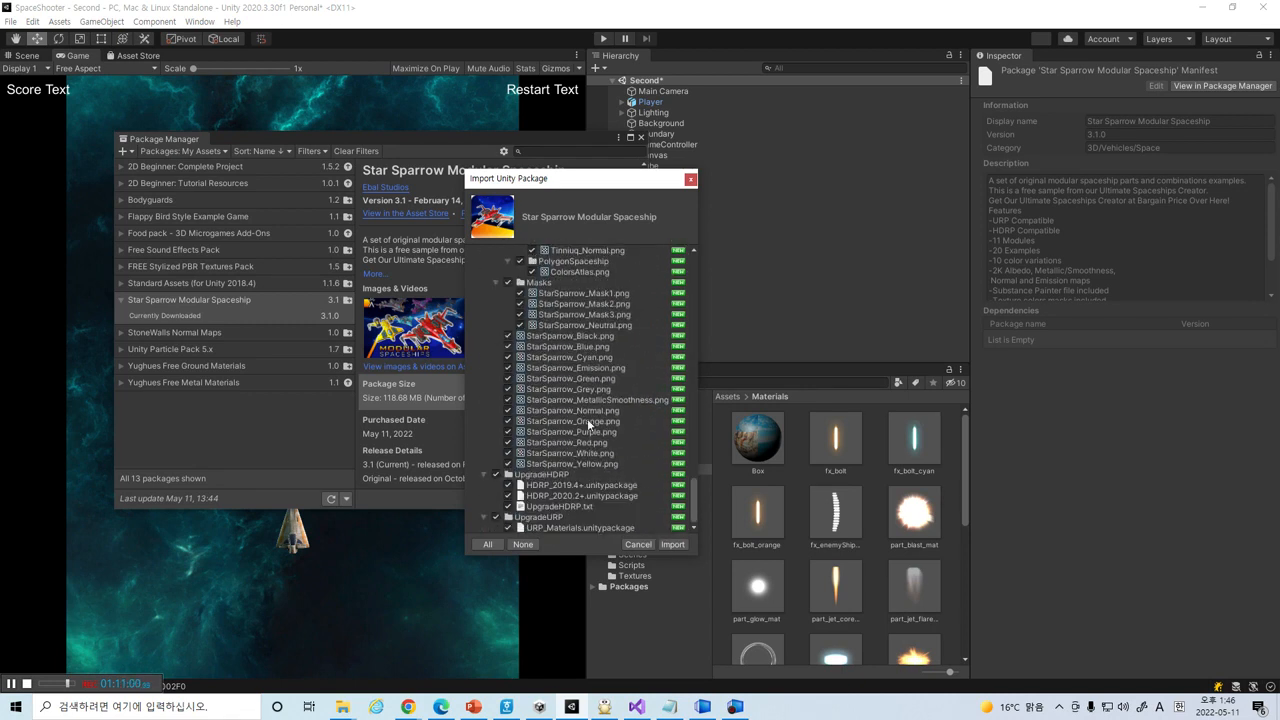
pyautogui.click(673, 545)
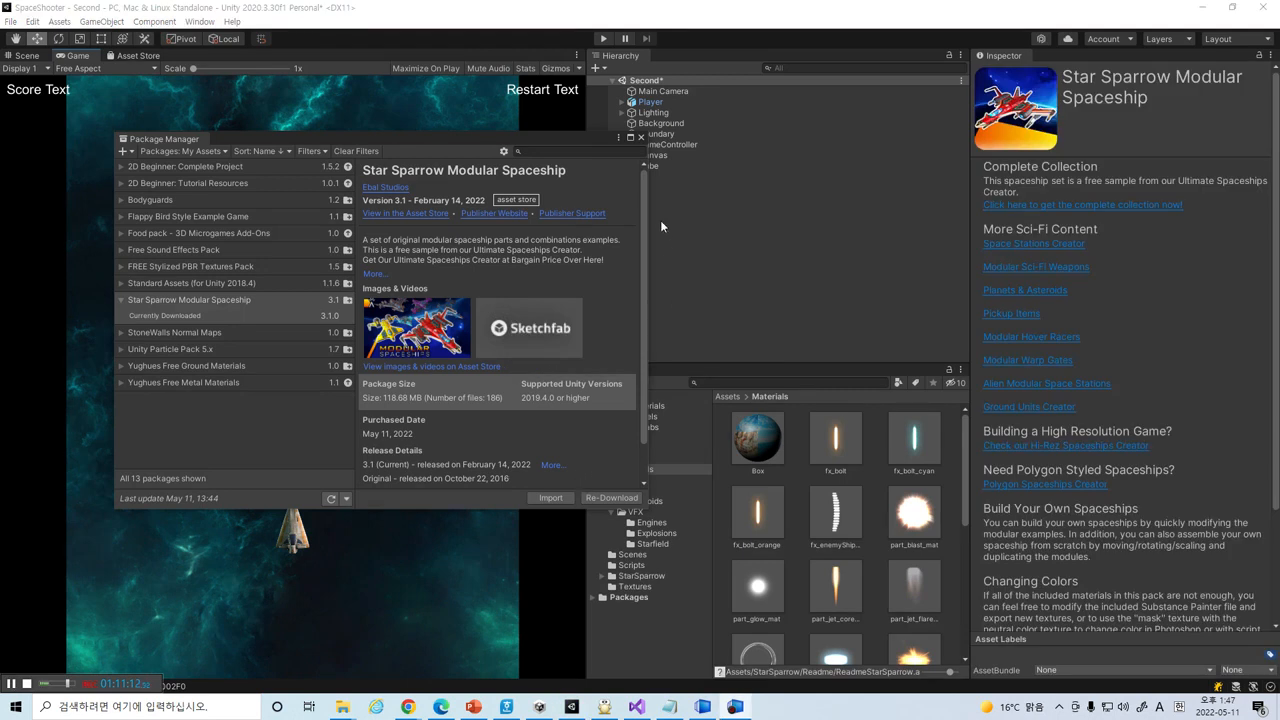
pyautogui.click(641, 137)
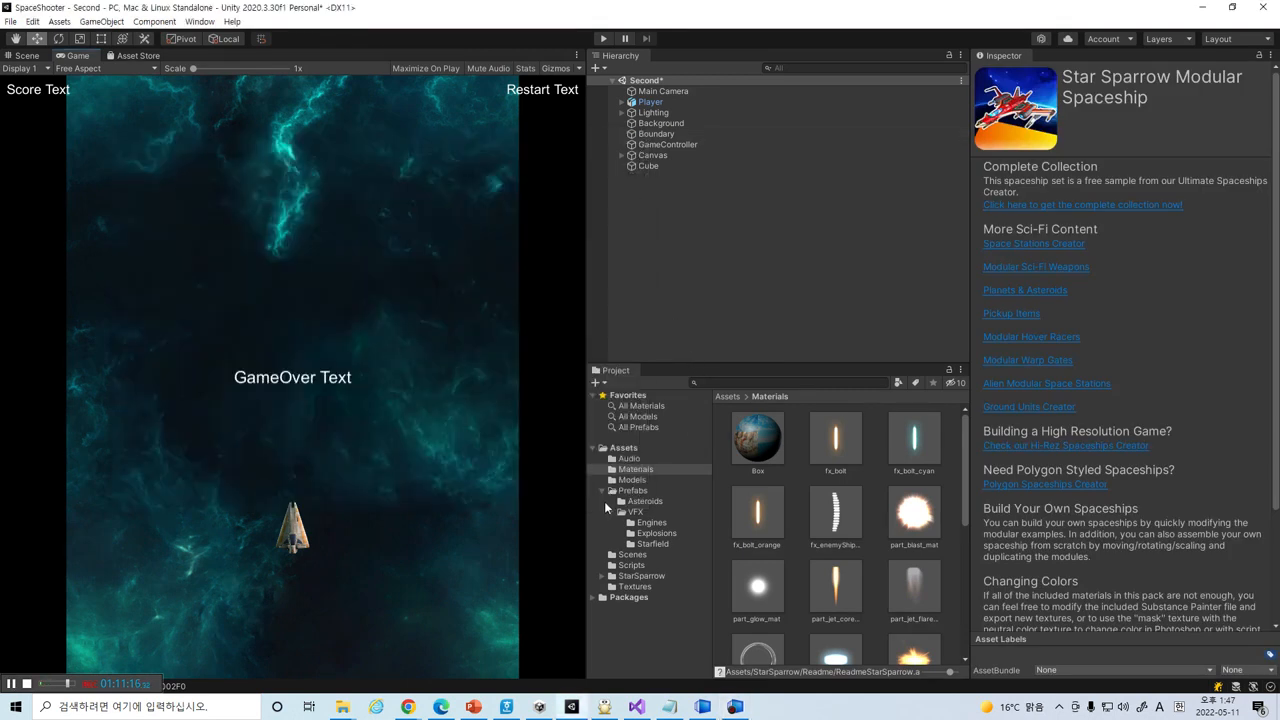
# - Browse the StarSparrow folder's meshes and BonusContent prefabs, and open its Examples prefab folder
pyautogui.click(629, 577)
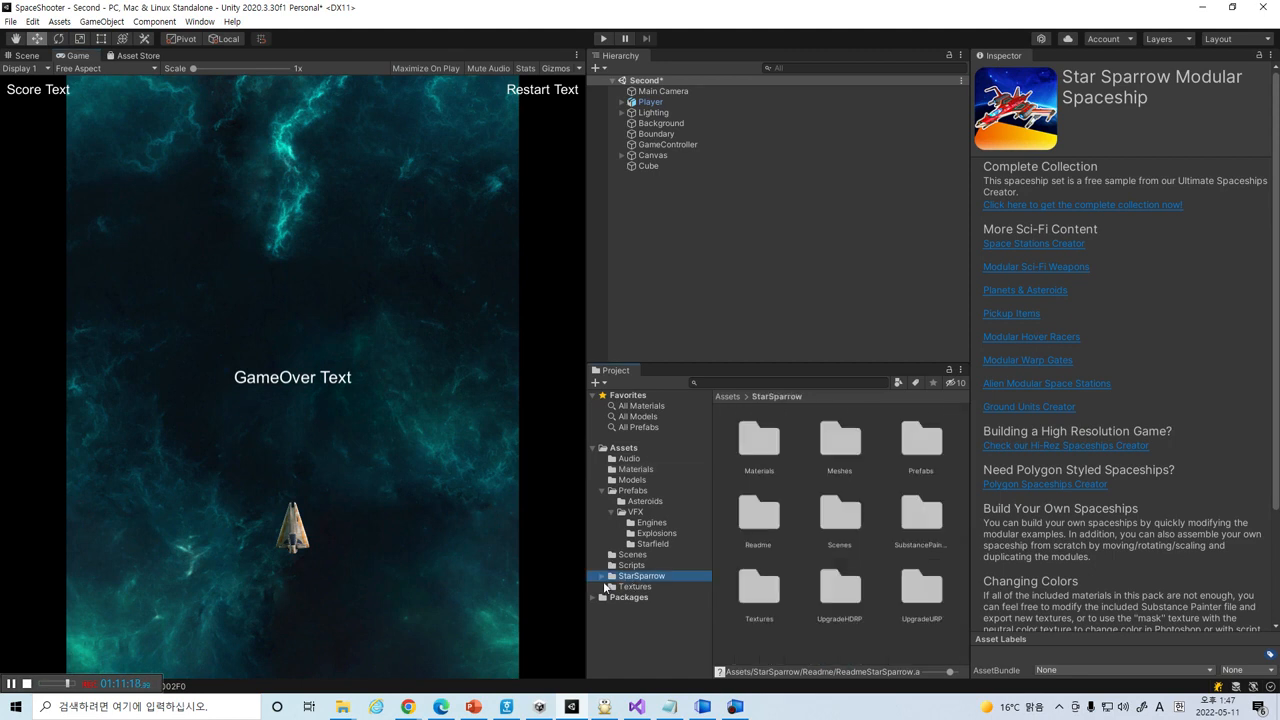
pyautogui.click(605, 587)
pyautogui.click(602, 576)
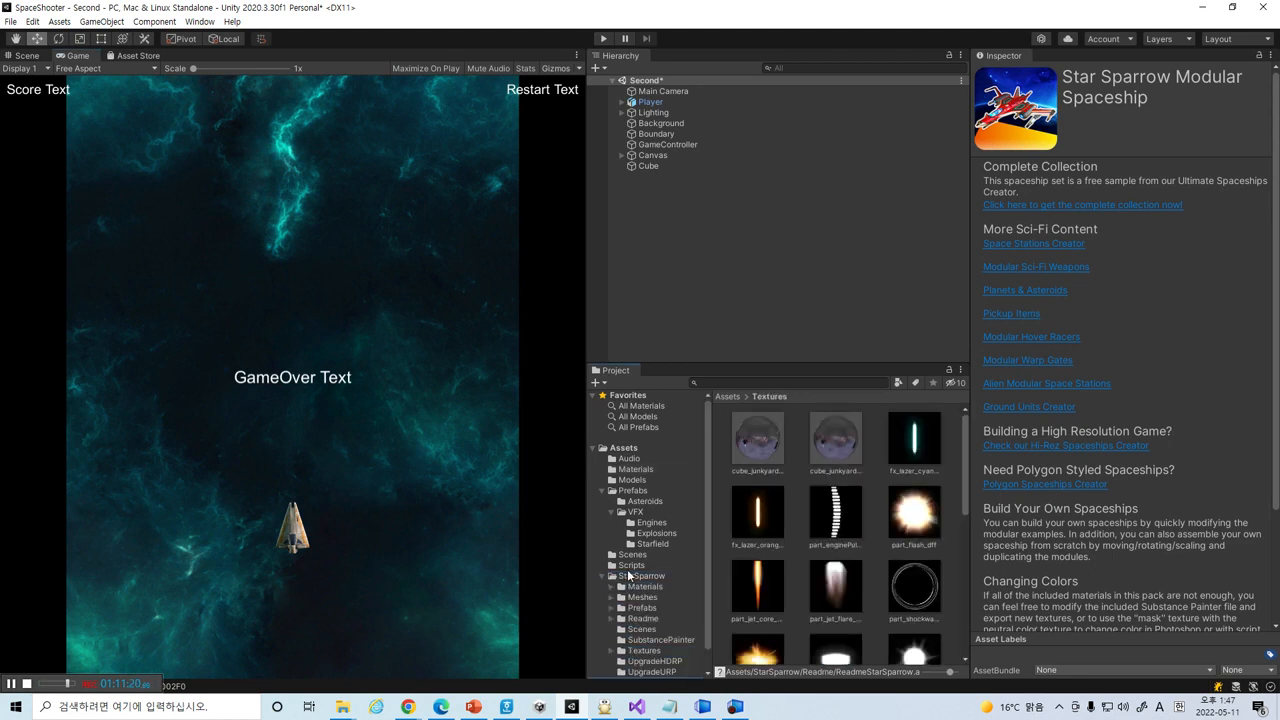
pyautogui.scroll(-1, 666, 561)
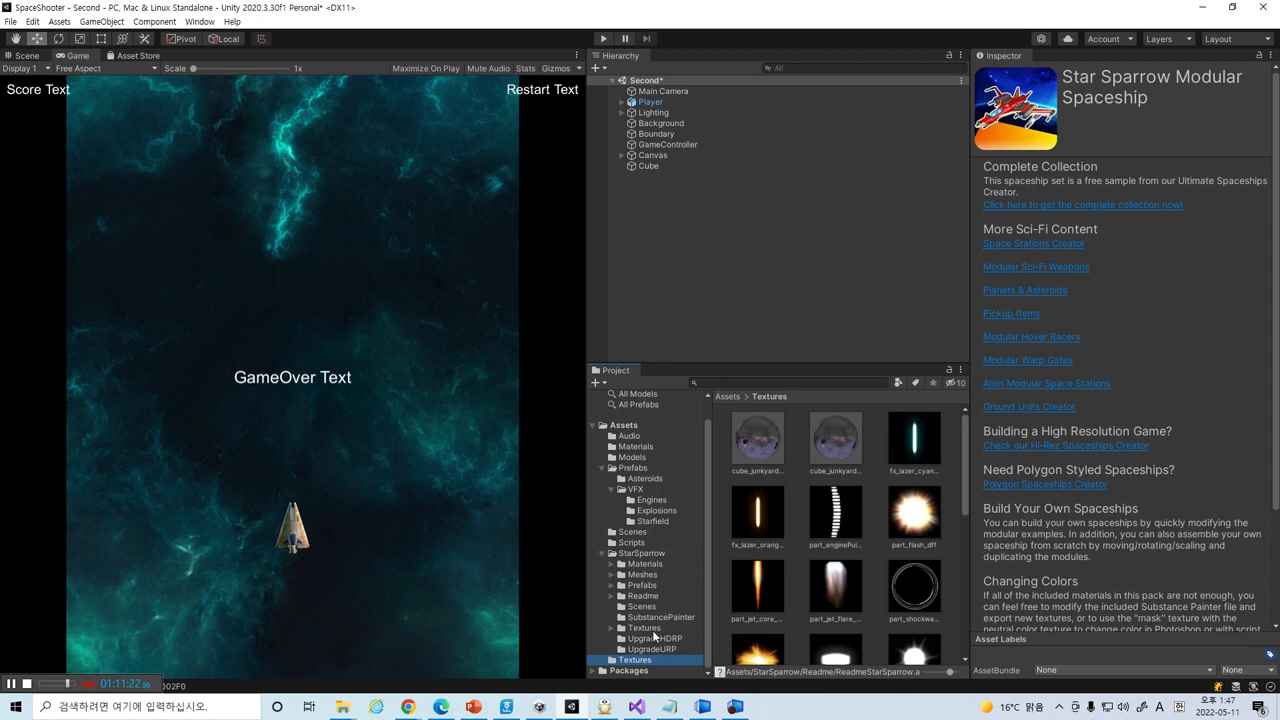
pyautogui.click(618, 577)
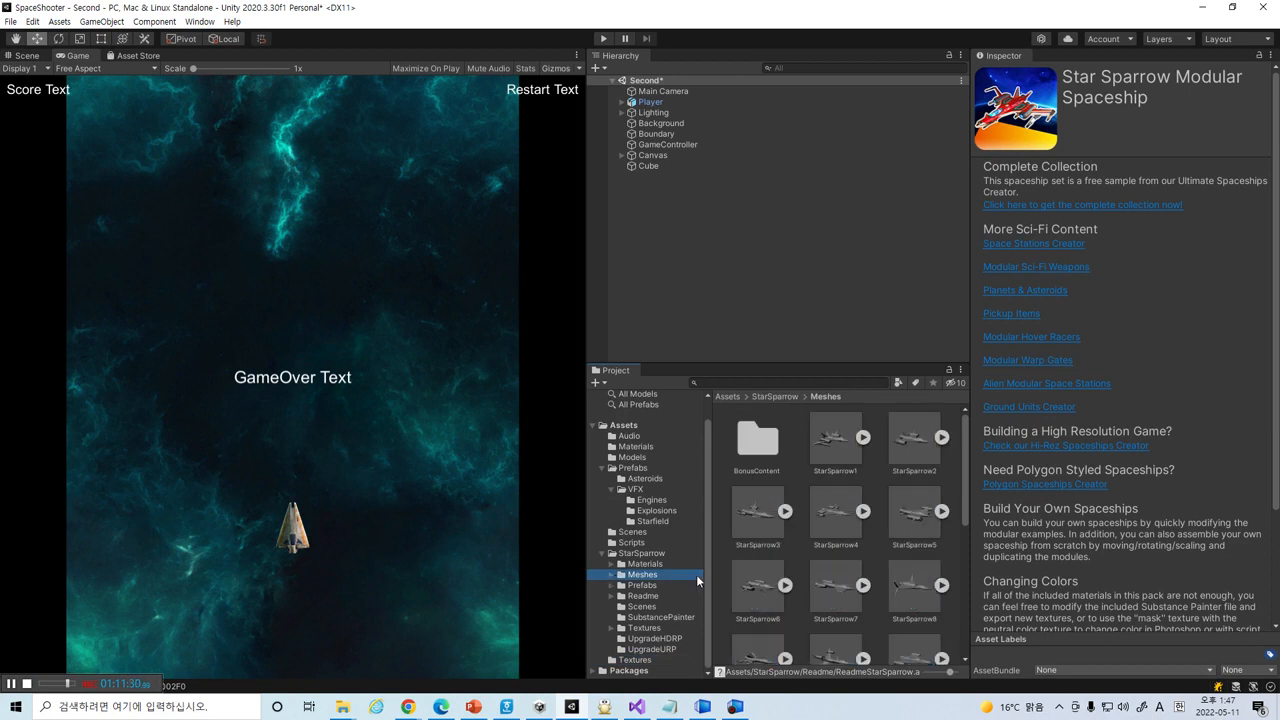
pyautogui.click(610, 586)
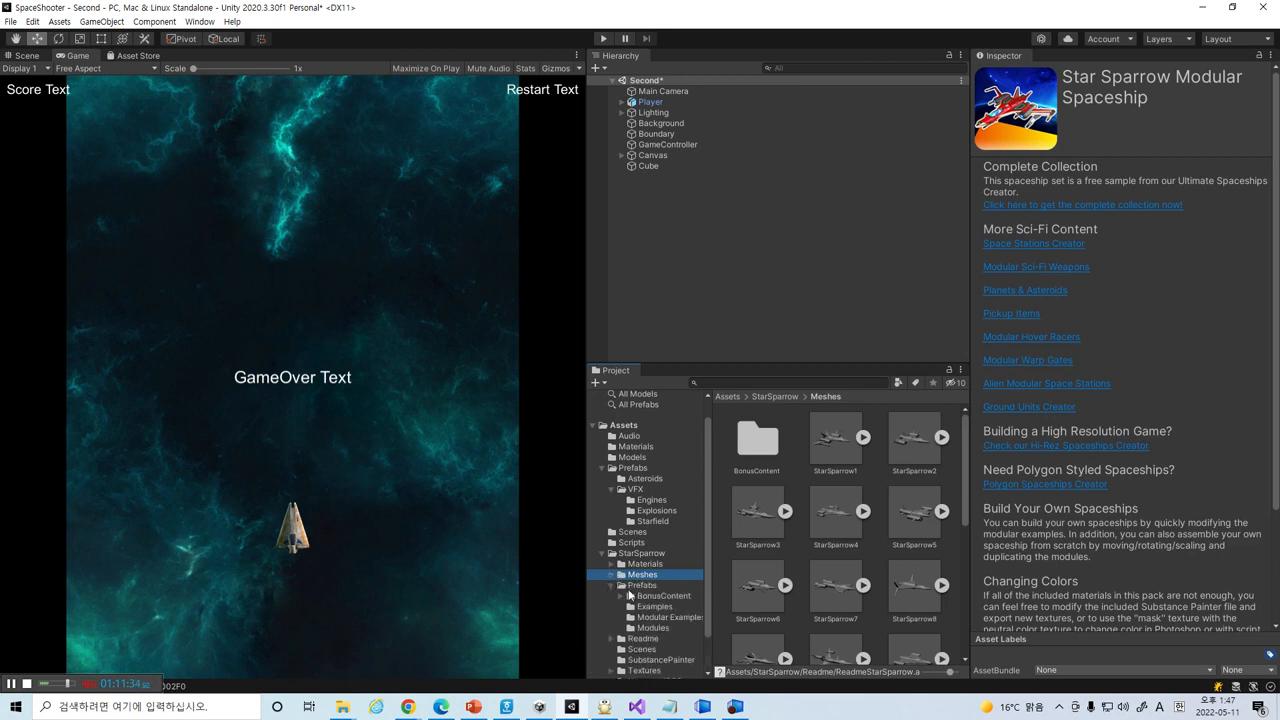
pyautogui.click(642, 586)
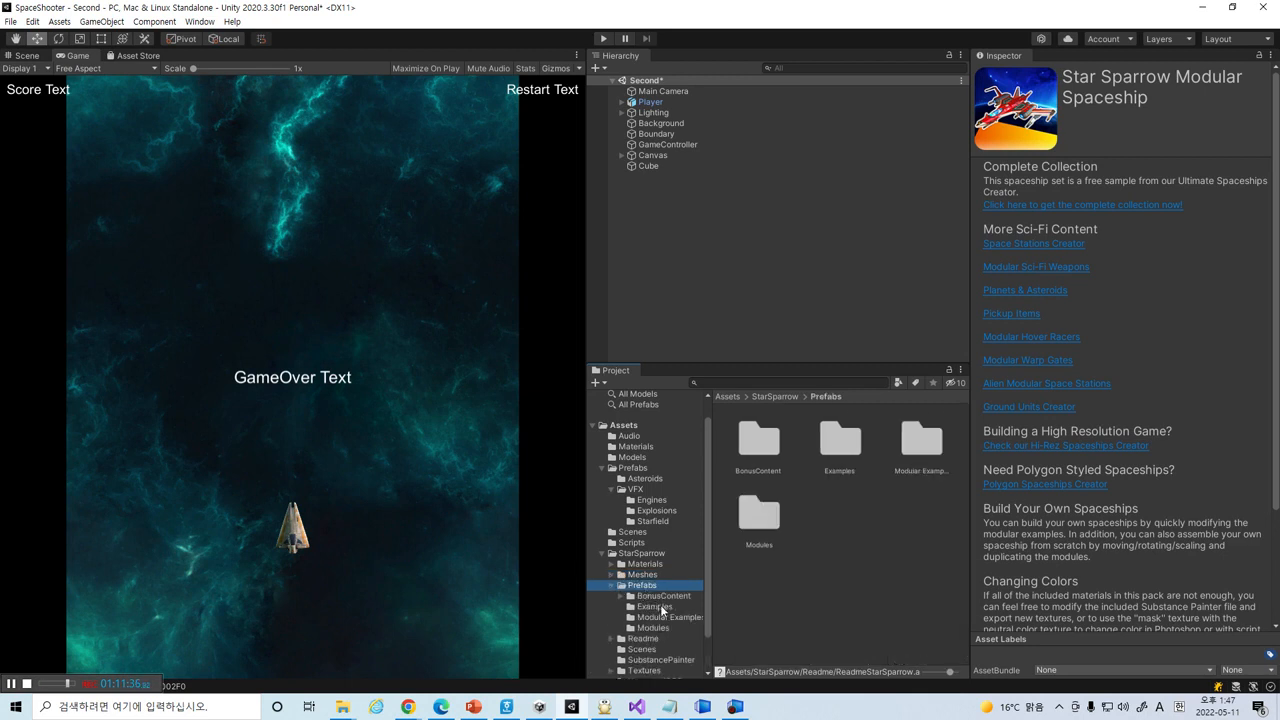
pyautogui.click(660, 598)
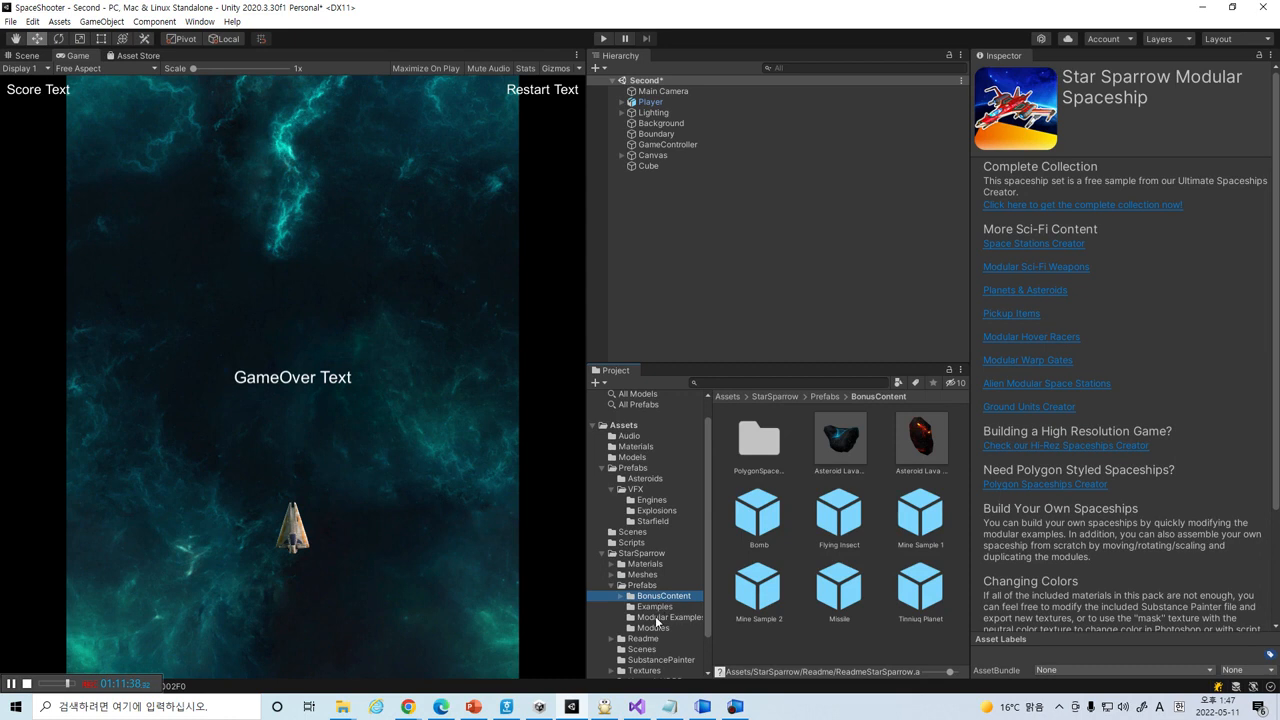
pyautogui.click(658, 607)
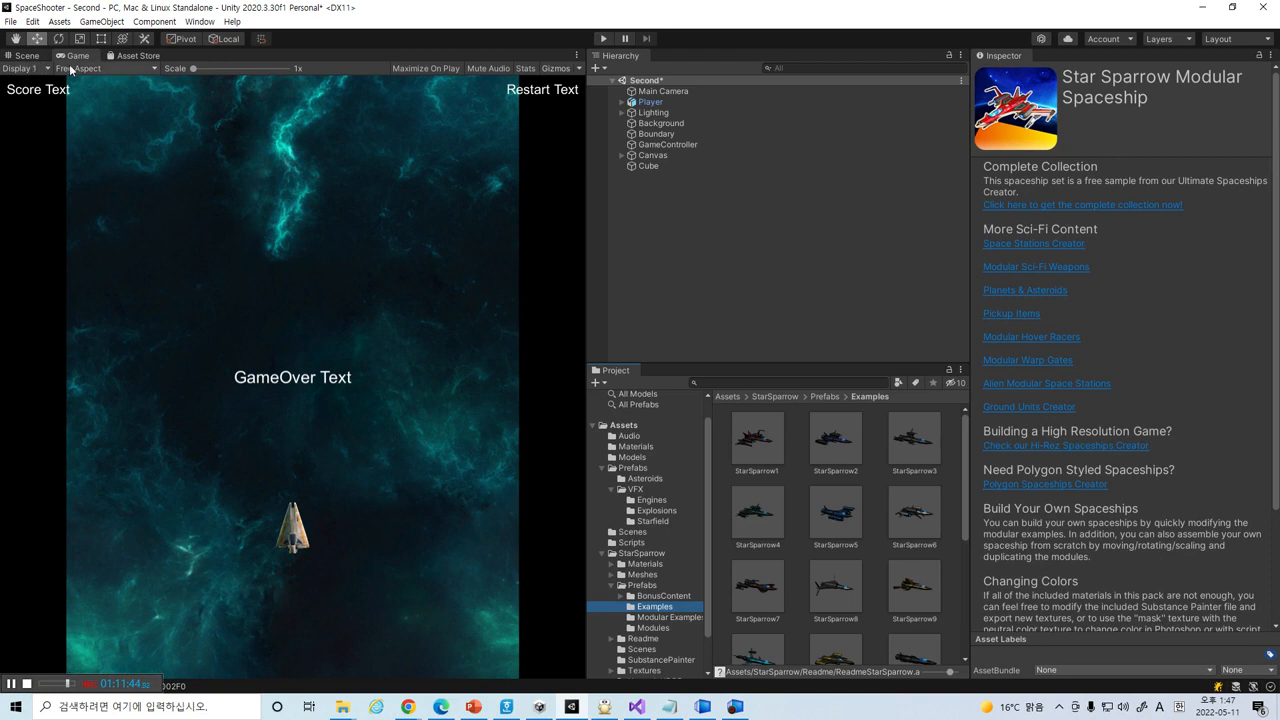
# - Add the StarSparrow1 prefab to the Second scene in the Scene view and focus on it
pyautogui.click(27, 55)
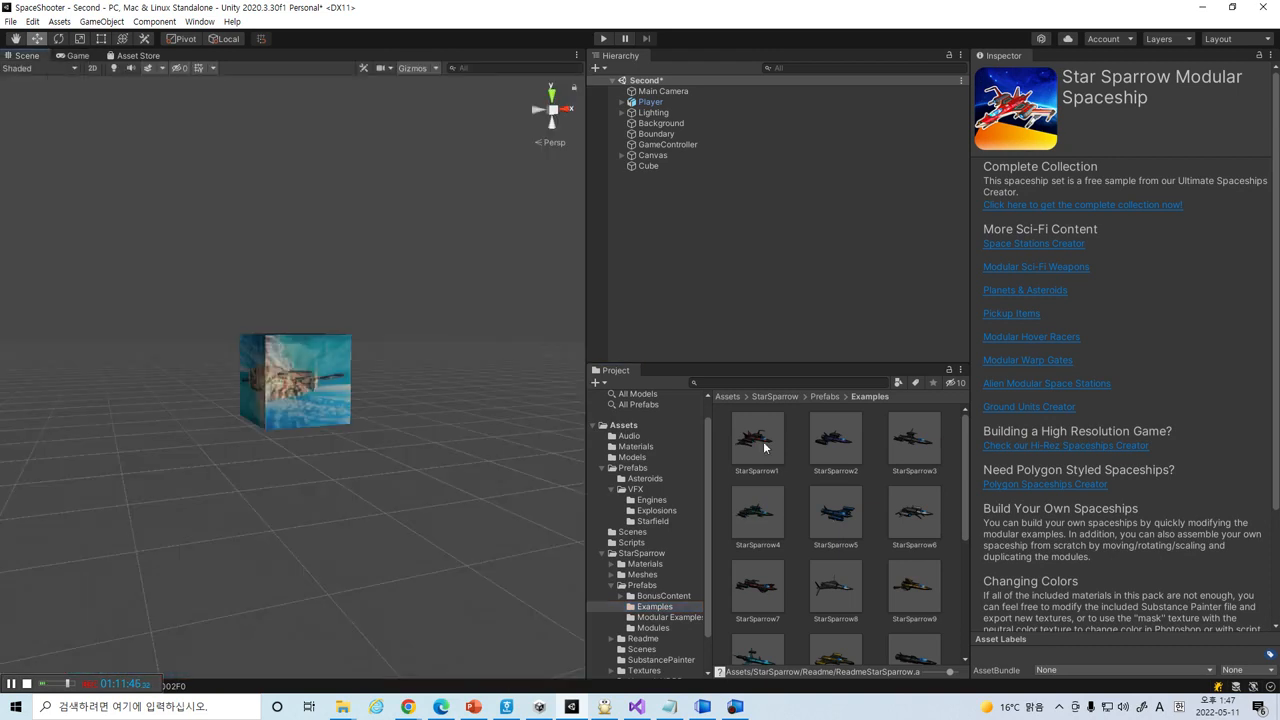
pyautogui.moveTo(765, 447); pyautogui.dragTo(689, 330)
pyautogui.moveTo(659, 241); pyautogui.dragTo(659, 241)
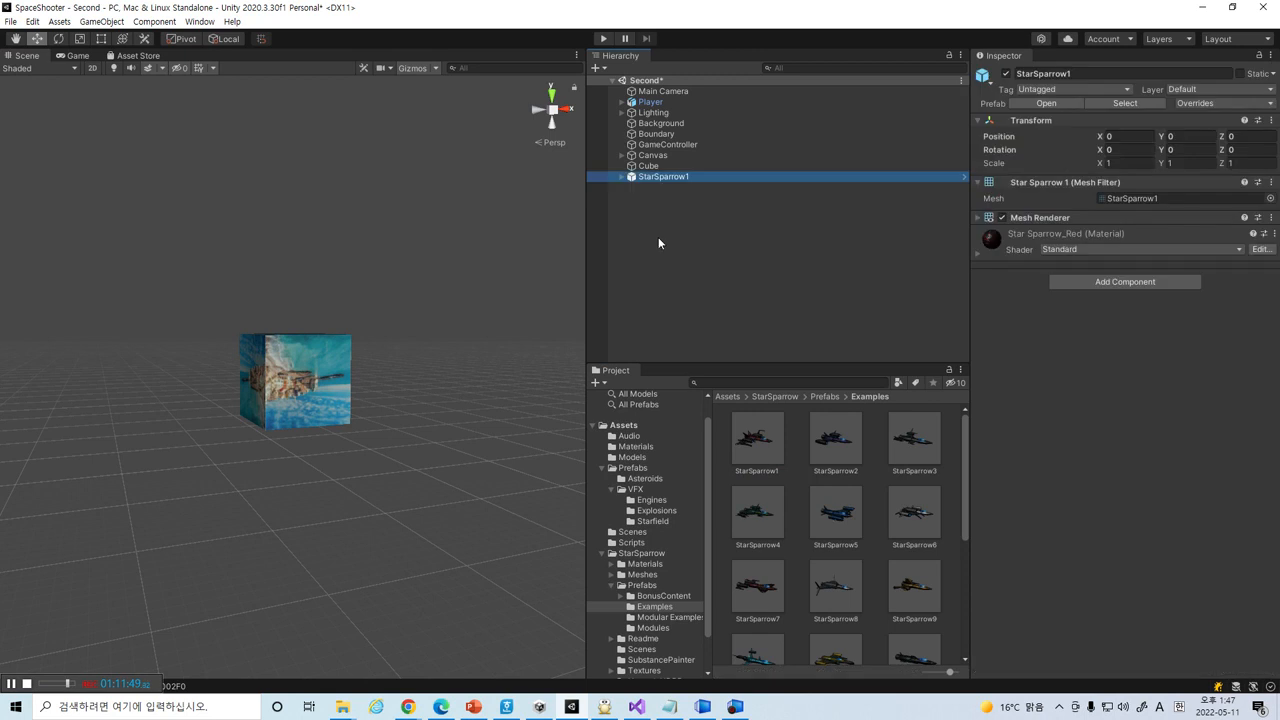
pyautogui.doubleClick(664, 178)
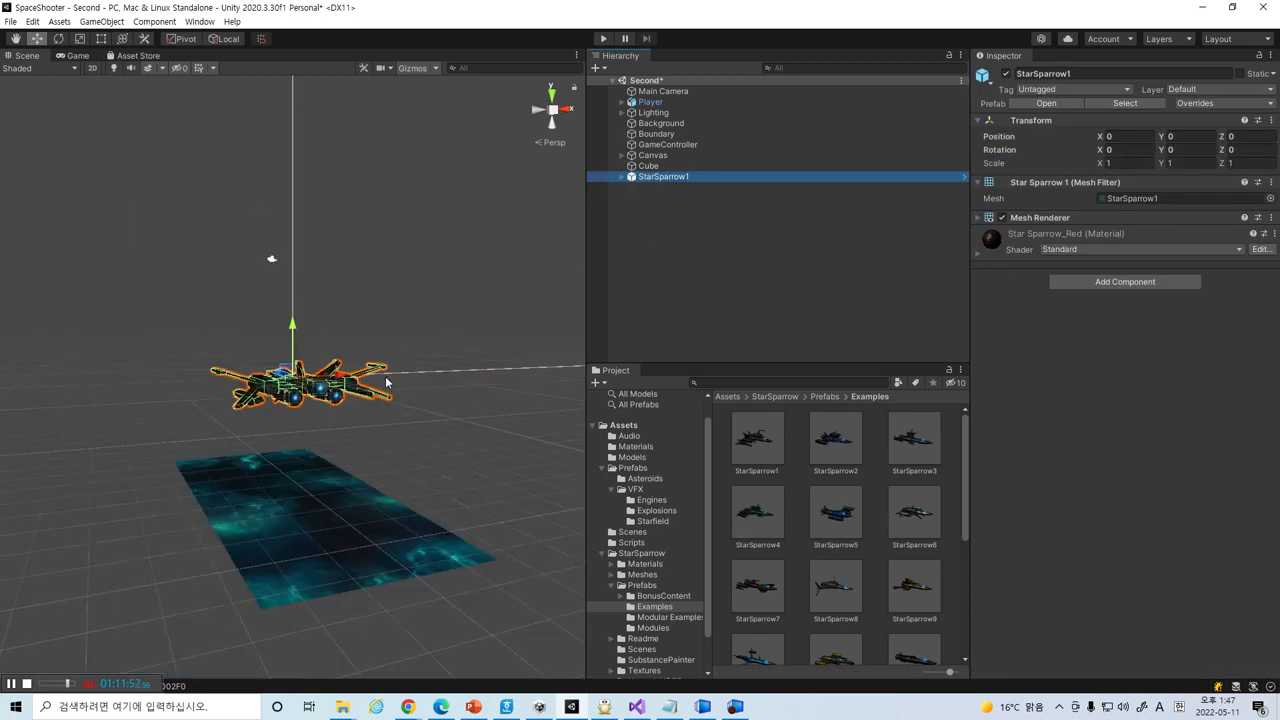
pyautogui.keyDown('alt'); pyautogui.moveTo(463, 292); pyautogui.dragTo(398, 526); pyautogui.keyUp('alt')
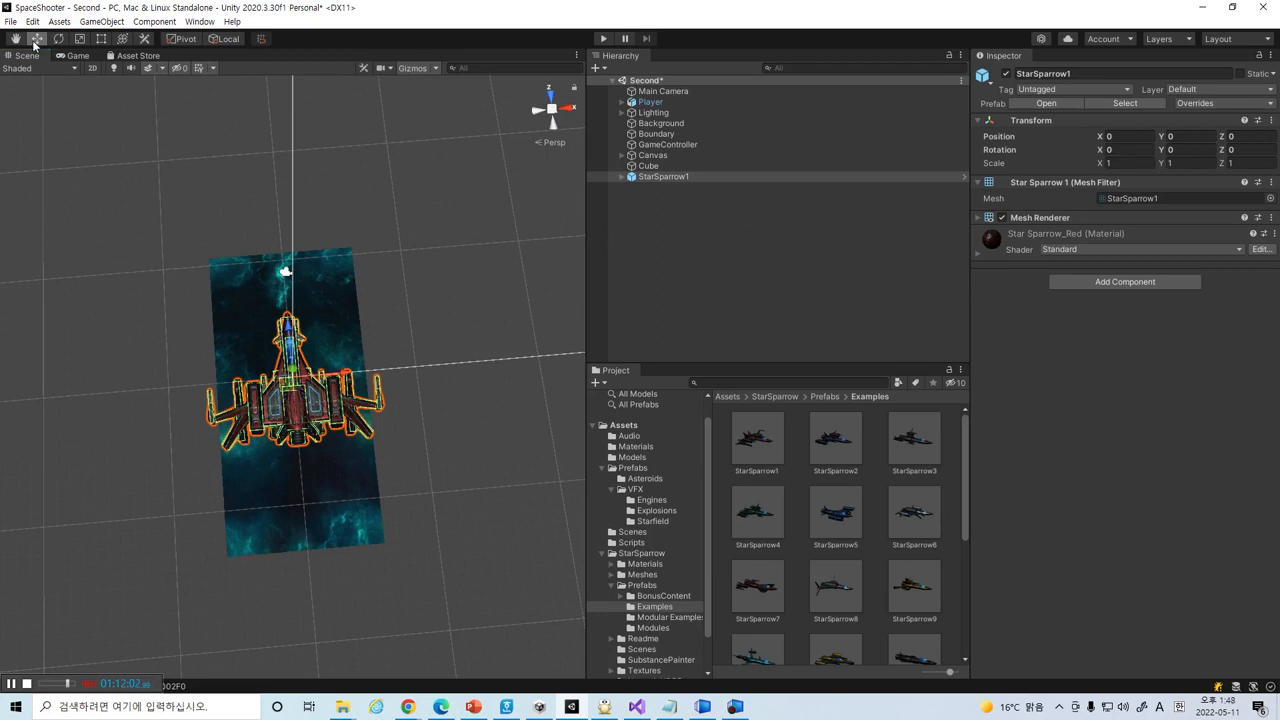
# - Move StarSparrow1 along the X axis to about 11.34, beside the background
pyautogui.moveTo(334, 380); pyautogui.dragTo(466, 378)
pyautogui.keyDown('alt'); pyautogui.moveTo(259, 474); pyautogui.dragTo(252, 227); pyautogui.keyUp('alt')
pyautogui.keyDown('alt'); pyautogui.moveTo(317, 424); pyautogui.dragTo(296, 446); pyautogui.keyUp('alt')
# - Set StarSparrow1's scale to 0.1 on X, Y and Z and check its size against the background
pyautogui.click(1108, 163)
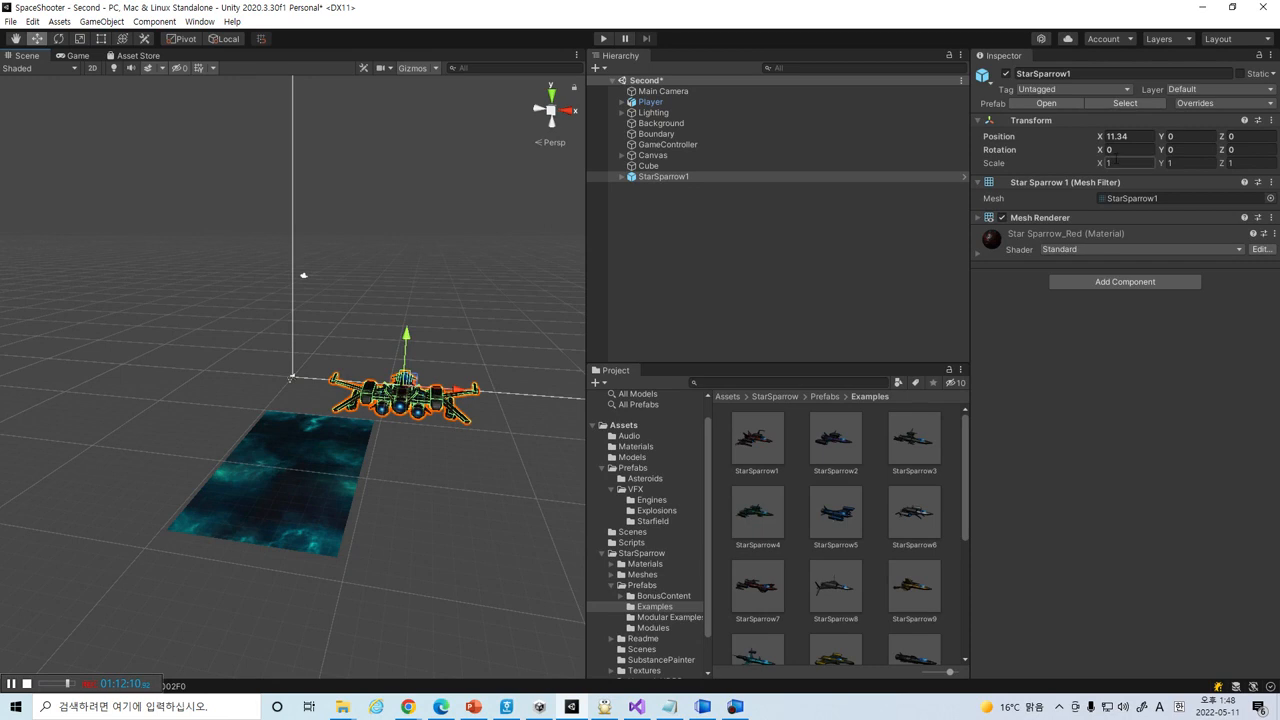
pyautogui.write('0.2')
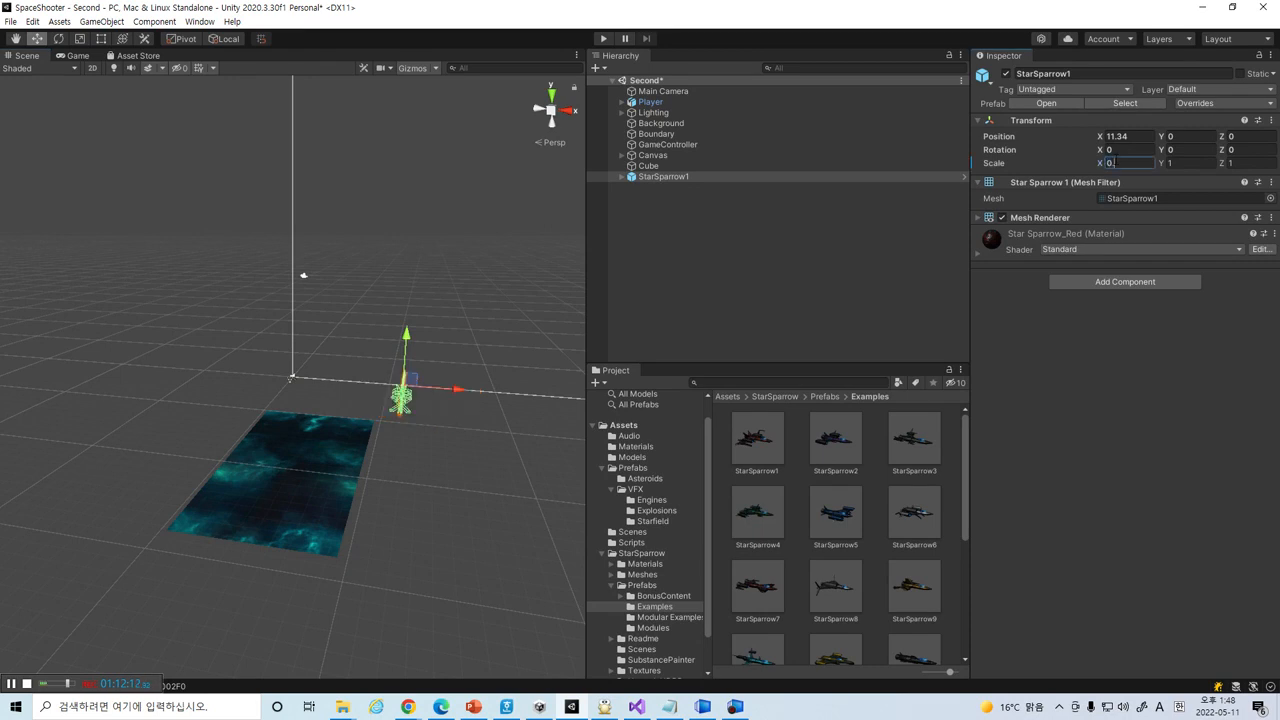
pyautogui.press('BackSpace')
pyautogui.write('10.1')
pyautogui.press('Tab')
pyautogui.write('0')
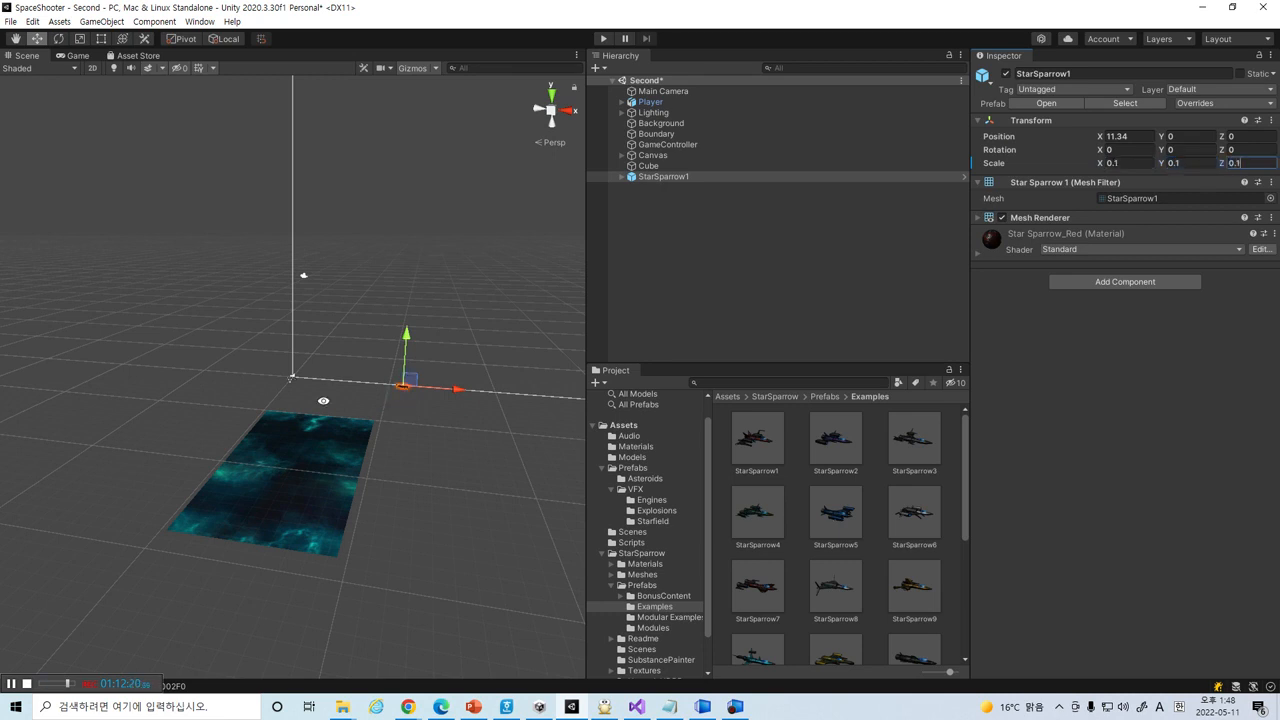
pyautogui.keyDown('alt'); pyautogui.moveTo(323, 401); pyautogui.dragTo(345, 487); pyautogui.keyUp('alt')
pyautogui.click(437, 460)
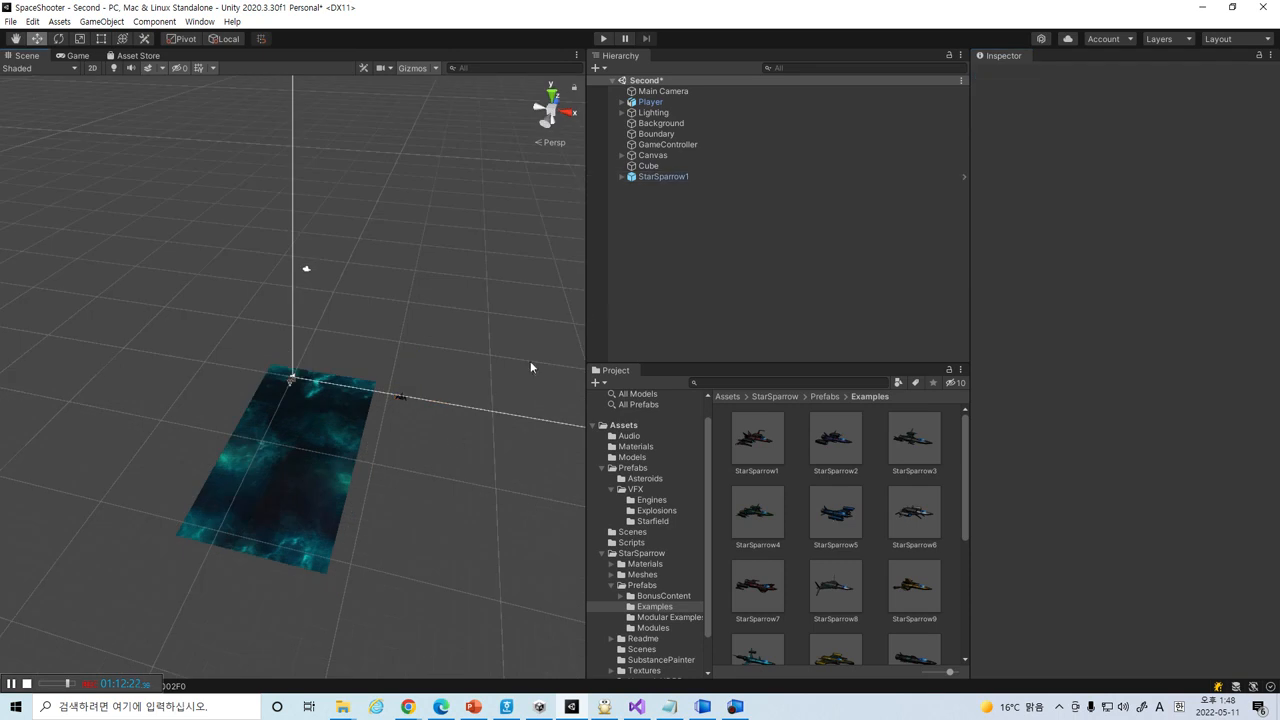
pyautogui.doubleClick(684, 178)
pyautogui.keyDown('alt'); pyautogui.moveTo(442, 306); pyautogui.dragTo(258, 498); pyautogui.keyUp('alt')
pyautogui.scroll(-10, 397, 318)
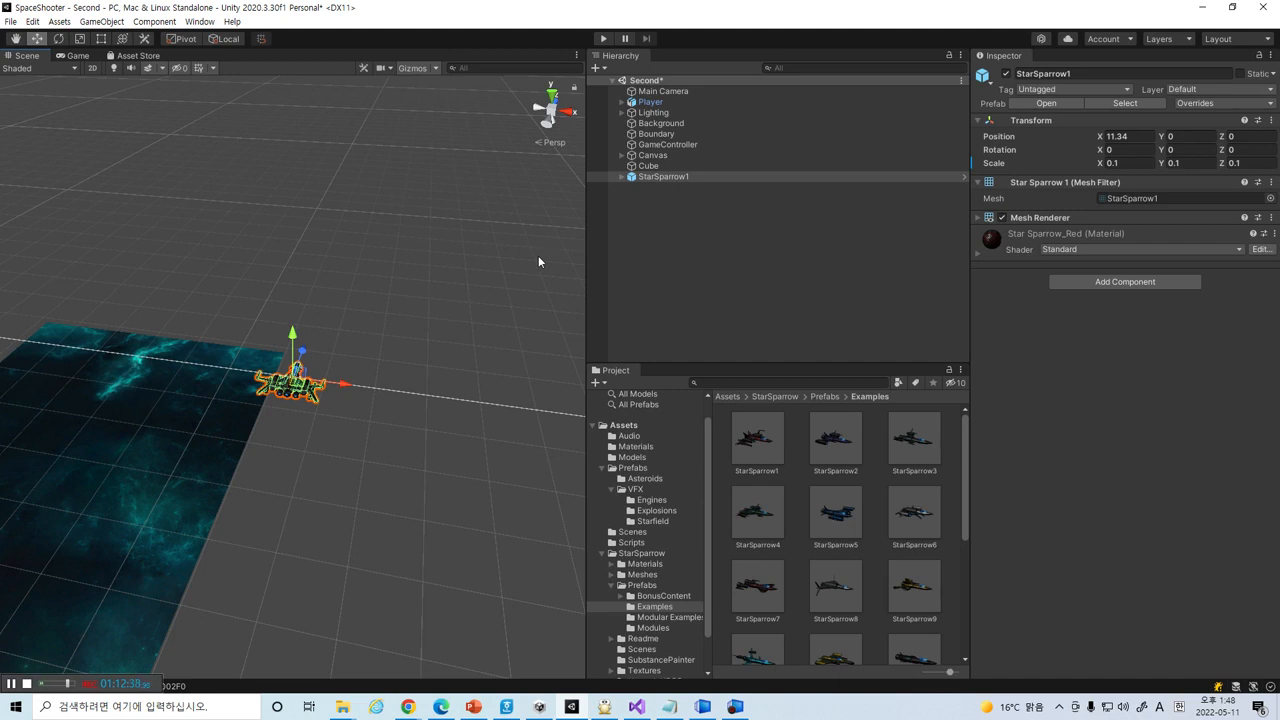
# - Make StarSparrow1 a child of the Player object in the Second scene's hierarchy
pyautogui.keyDown('alt'); pyautogui.moveTo(357, 423); pyautogui.dragTo(240, 458); pyautogui.keyUp('alt')
pyautogui.click(242, 456)
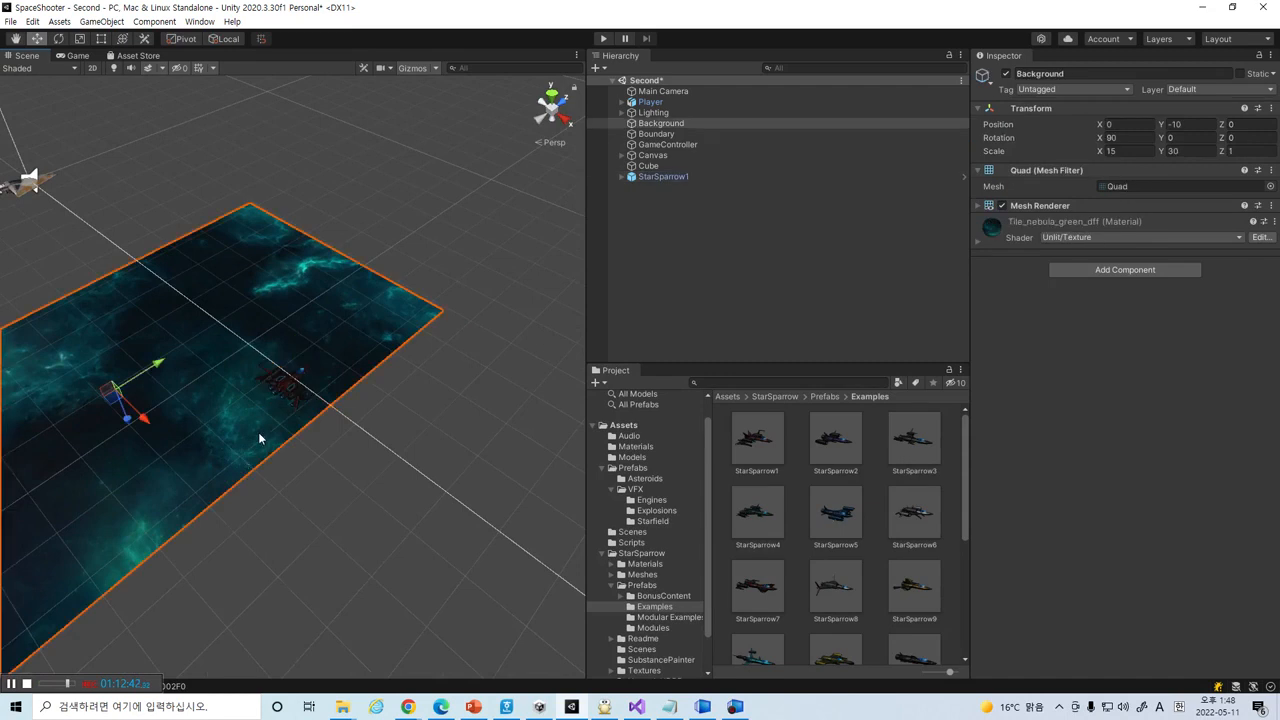
pyautogui.click(282, 386)
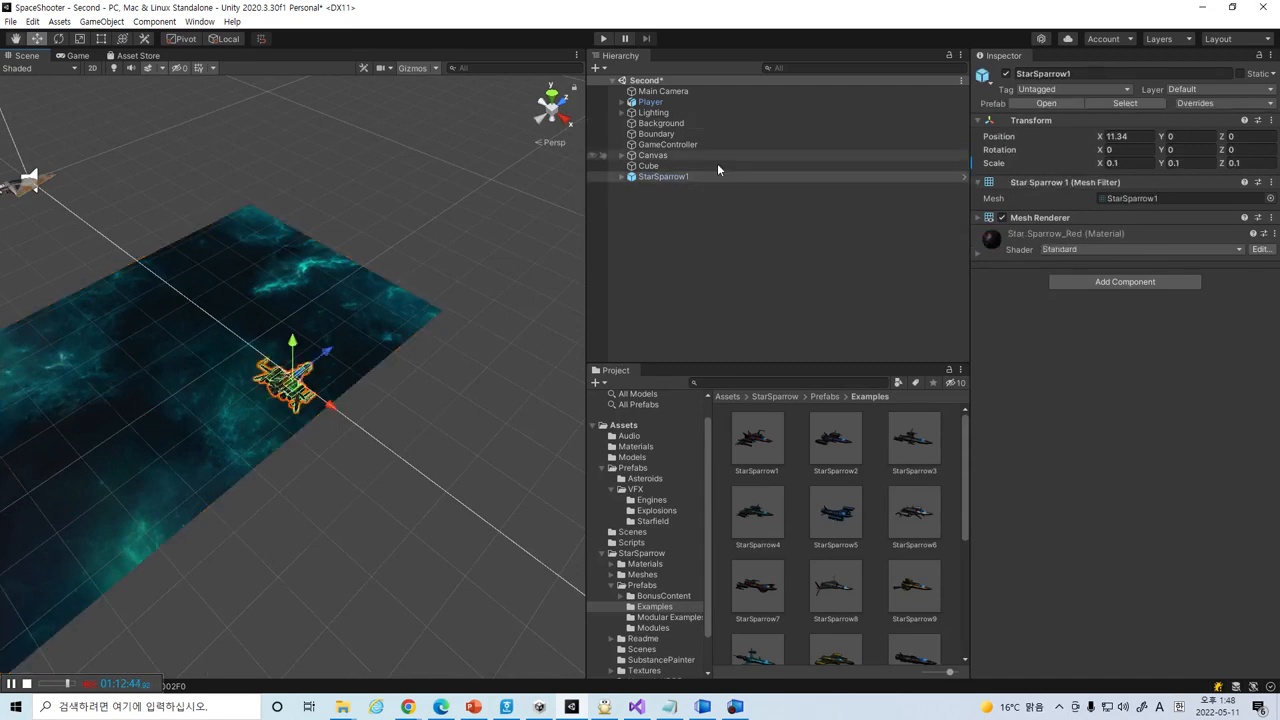
pyautogui.click(627, 103)
pyautogui.click(622, 103)
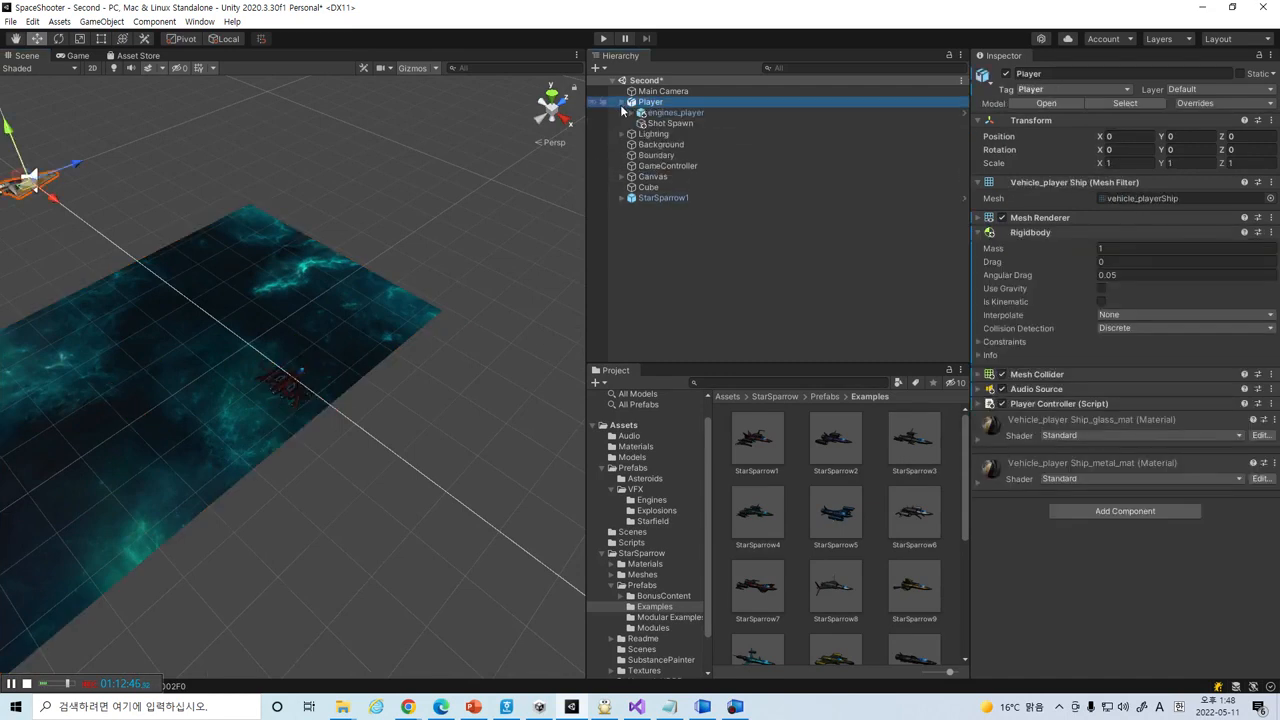
pyautogui.click(622, 103)
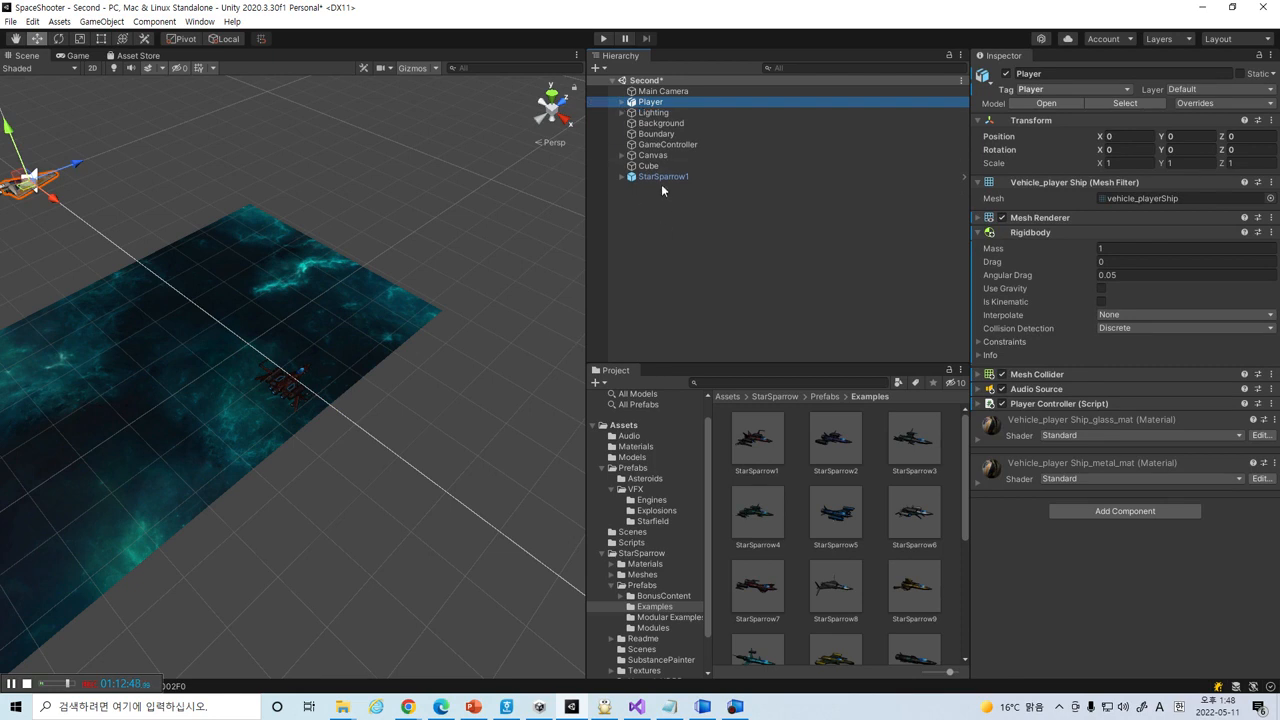
pyautogui.click(622, 103)
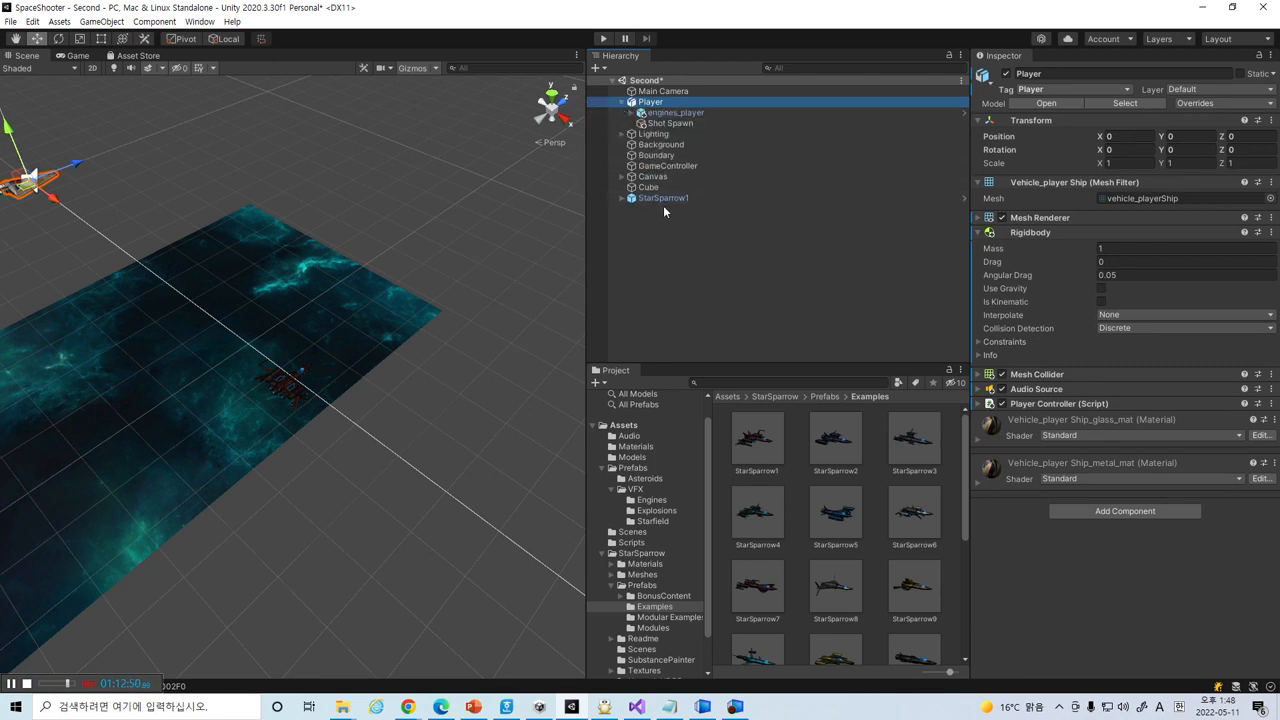
pyautogui.moveTo(660, 199); pyautogui.dragTo(666, 110)
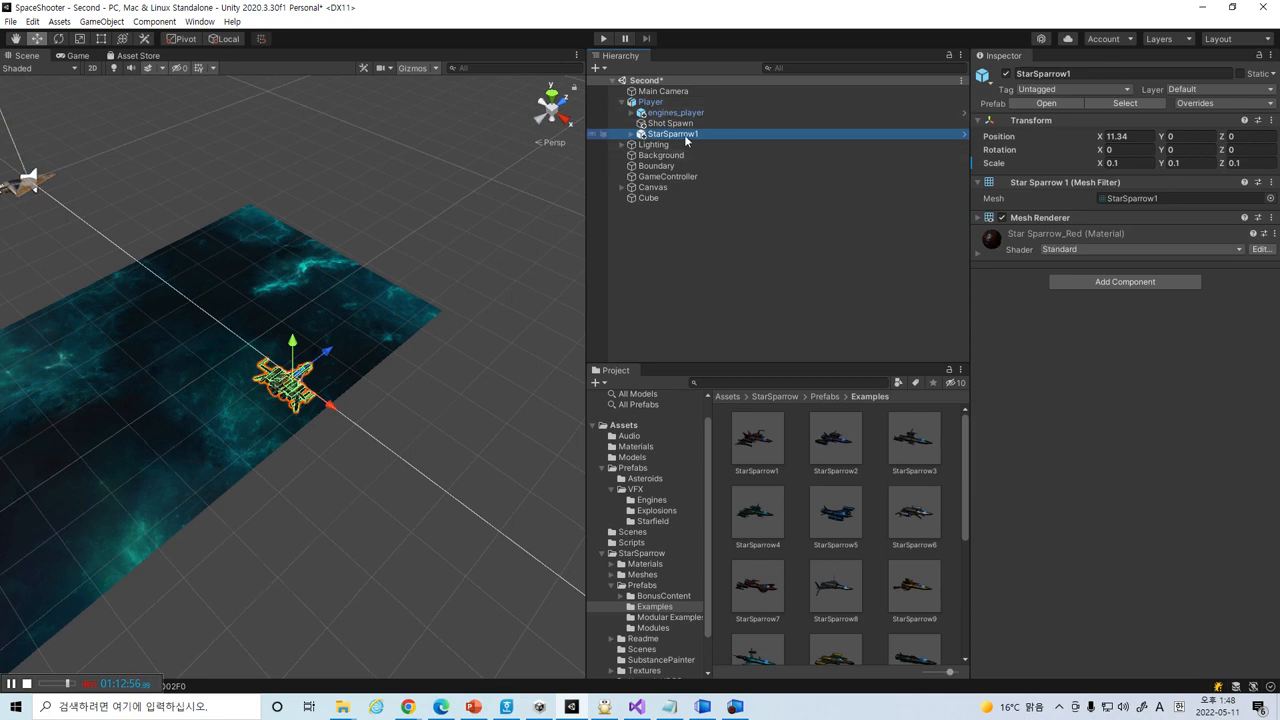
# - Reset StarSparrow1's Transform to position 0, 0, 0 and scale 1, and check the ship's size against the background
pyautogui.doubleClick(684, 134)
pyautogui.click(1113, 137)
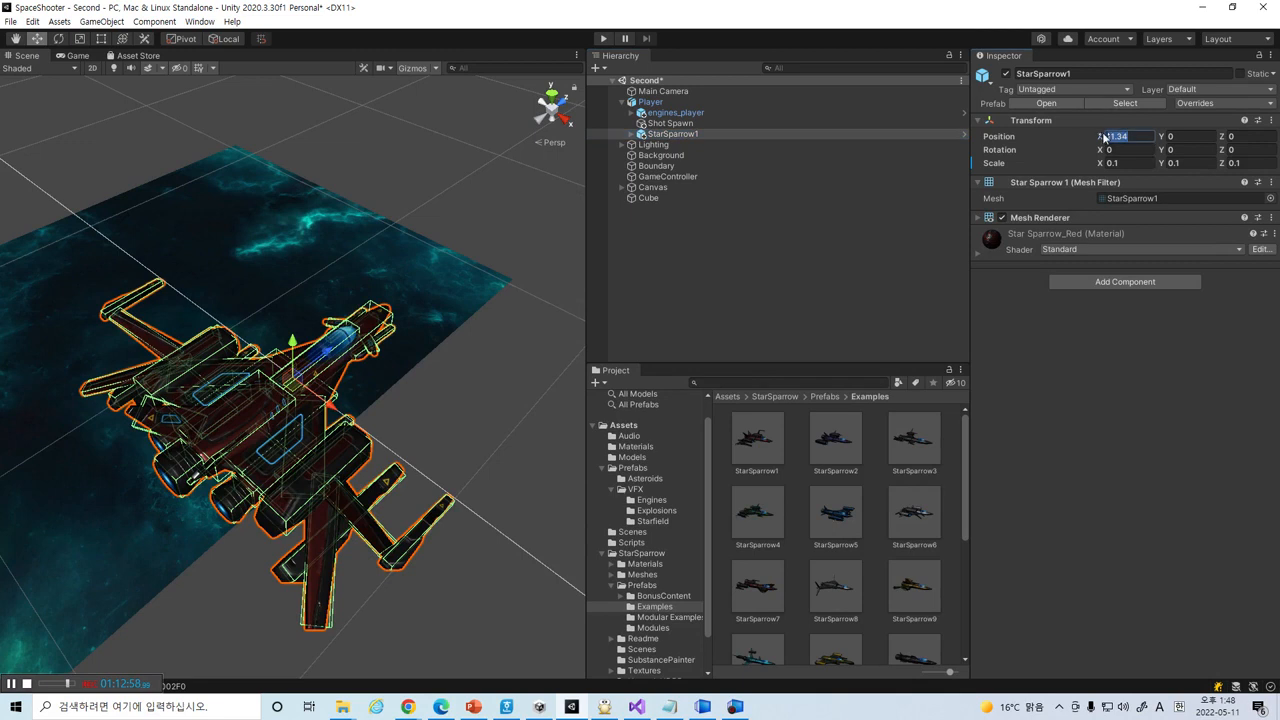
pyautogui.click(1270, 120)
pyautogui.click(1245, 136)
pyautogui.scroll(-5, 336, 268)
pyautogui.moveTo(141, 370); pyautogui.dragTo(30, 306, button='right')
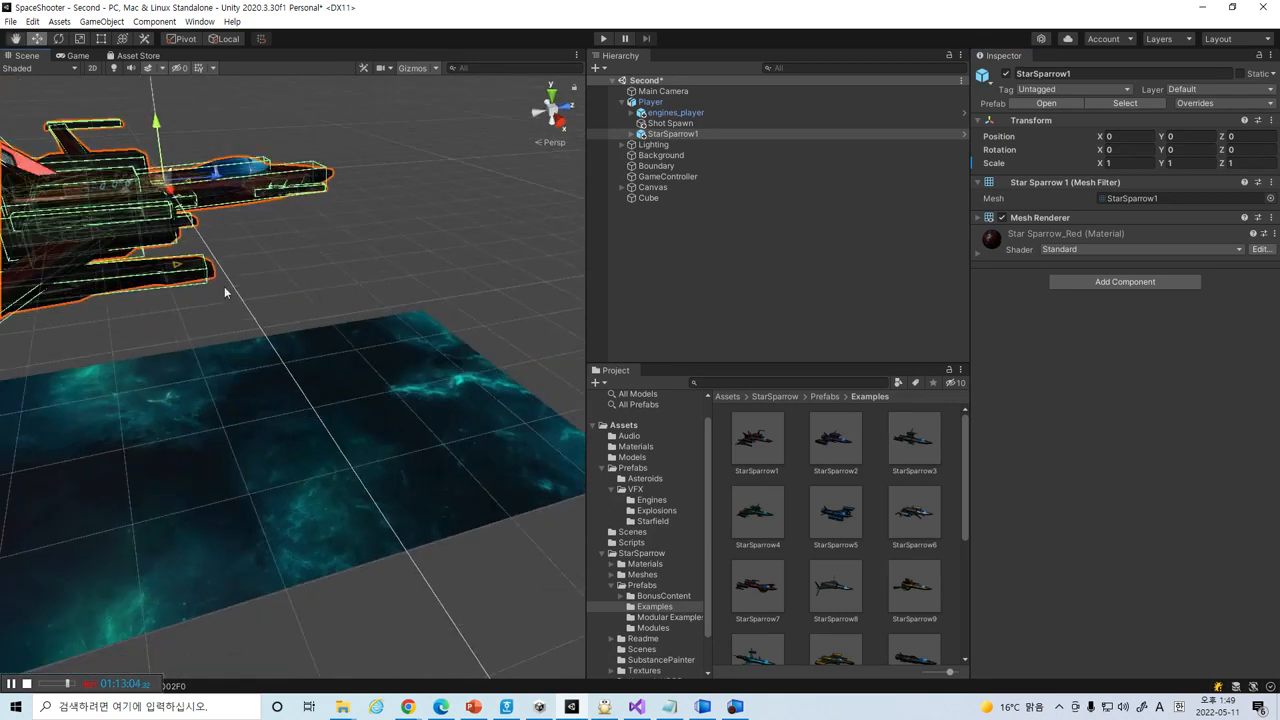
pyautogui.scroll(-8, 224, 286)
pyautogui.keyDown('alt'); pyautogui.moveTo(149, 381); pyautogui.dragTo(188, 427); pyautogui.keyUp('alt')
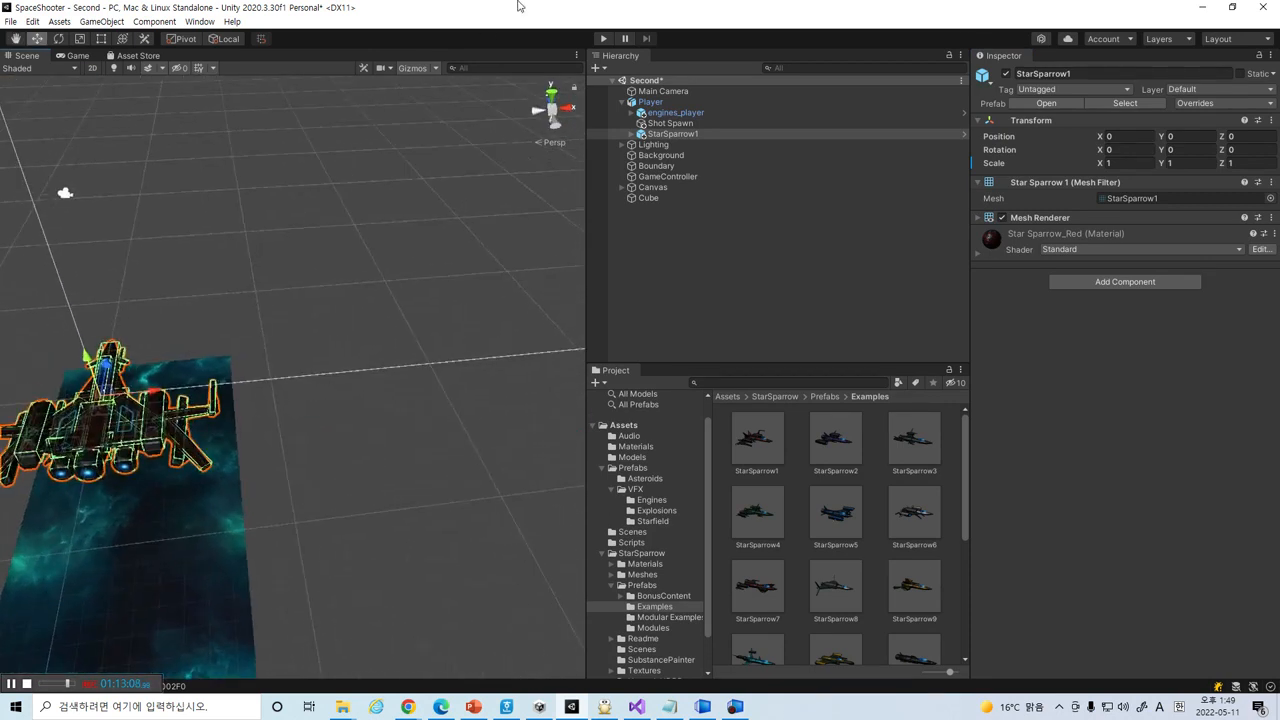
# - Play-test the game with the full-size StarSparrow1, moving the ship and shooting at asteroids, and stop the game
pyautogui.click(603, 38)
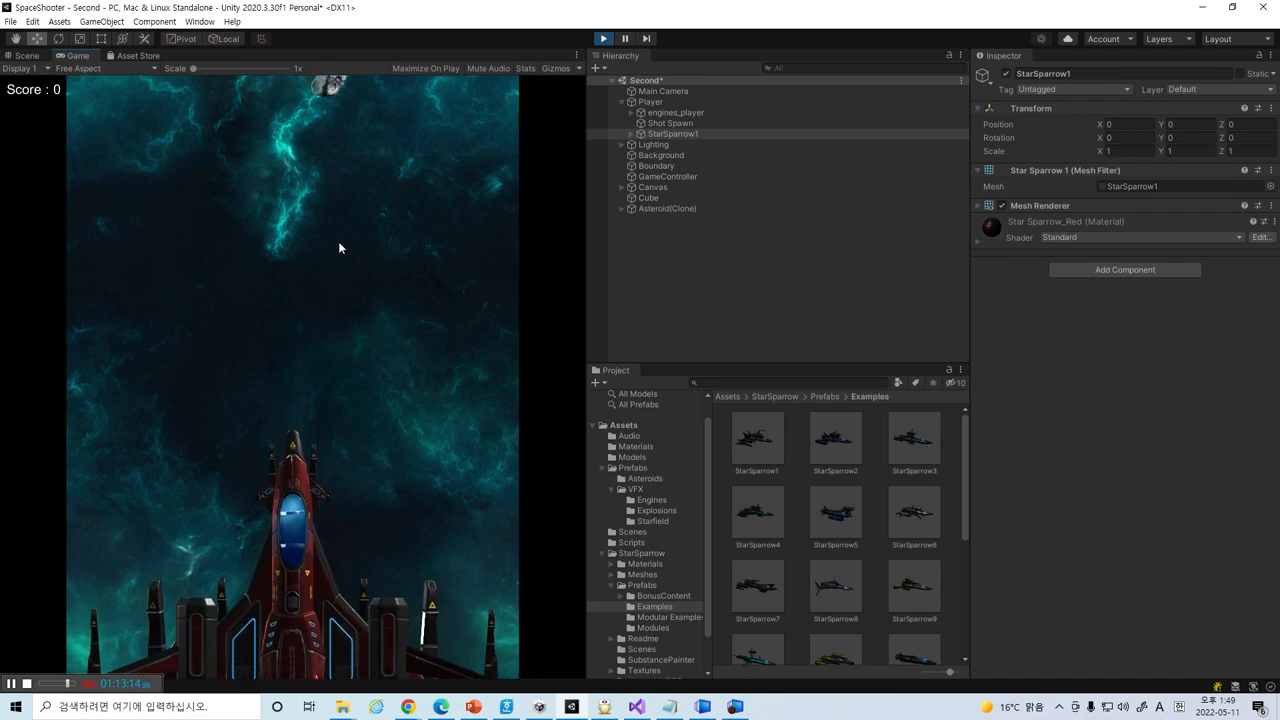
pyautogui.press('Up')
pyautogui.click(337, 240)
pyautogui.press('Down')
pyautogui.press('Left')
pyautogui.click(337, 240)
pyautogui.click(337, 240)
pyautogui.press('Right')
pyautogui.press('Left')
pyautogui.click(337, 240)
pyautogui.press('Right')
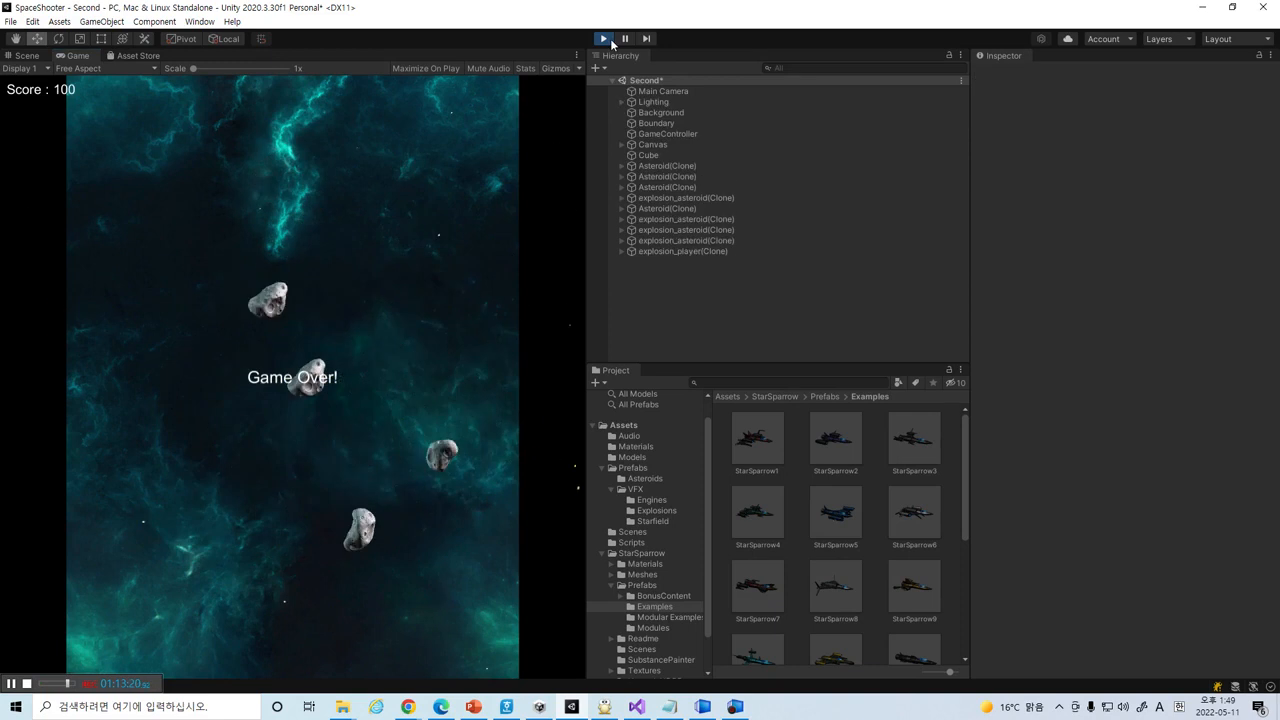
pyautogui.click(603, 39)
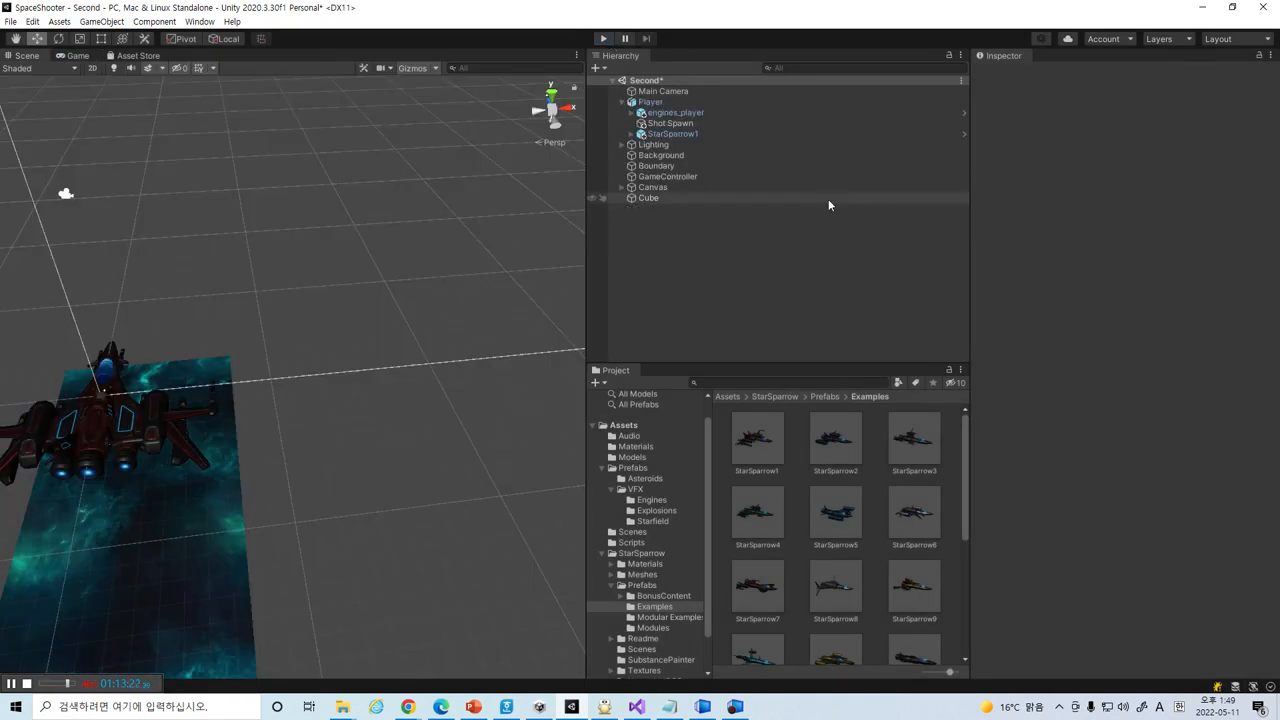
# - Set StarSparrow1's scale to 0.2 on X, Y and Z
pyautogui.click(683, 134)
pyautogui.click(1130, 163)
pyautogui.write('0.20.2')
pyautogui.press('Tab')
pyautogui.write('0.2')
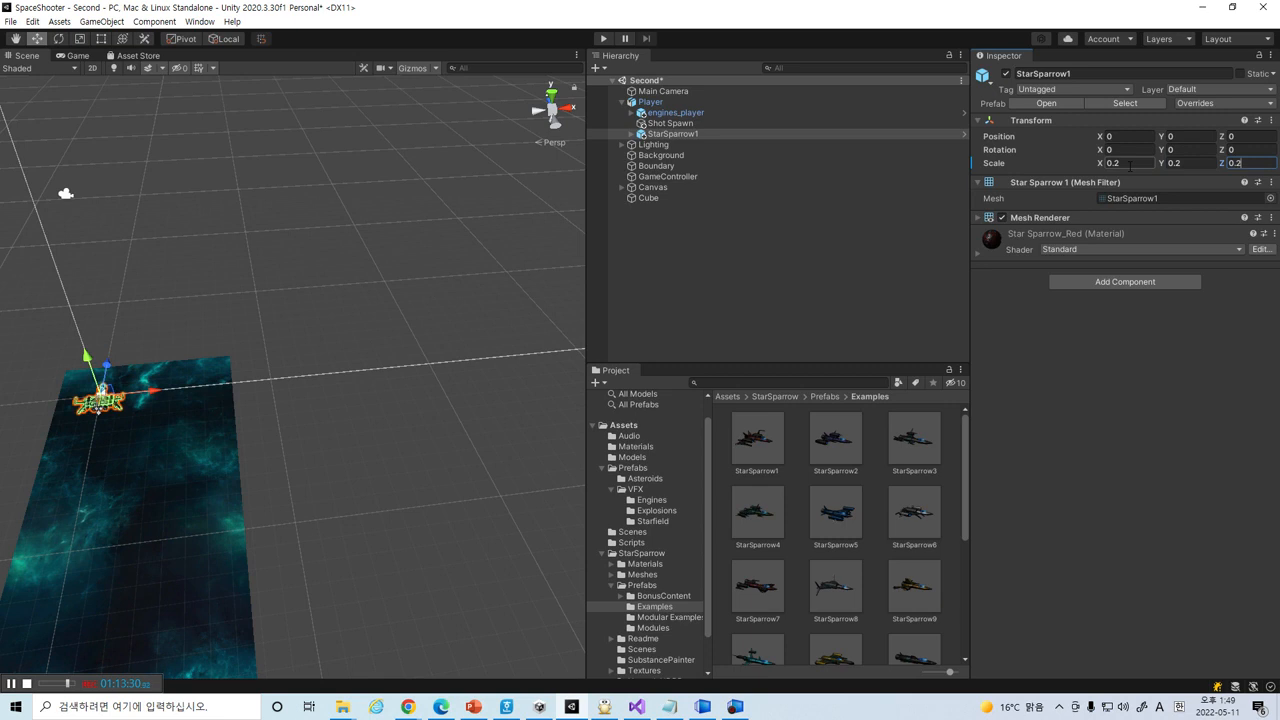
# - Play-test the game with the scaled-down StarSparrow1, steering sideways and firing at asteroids, and stop the game
pyautogui.click(604, 39)
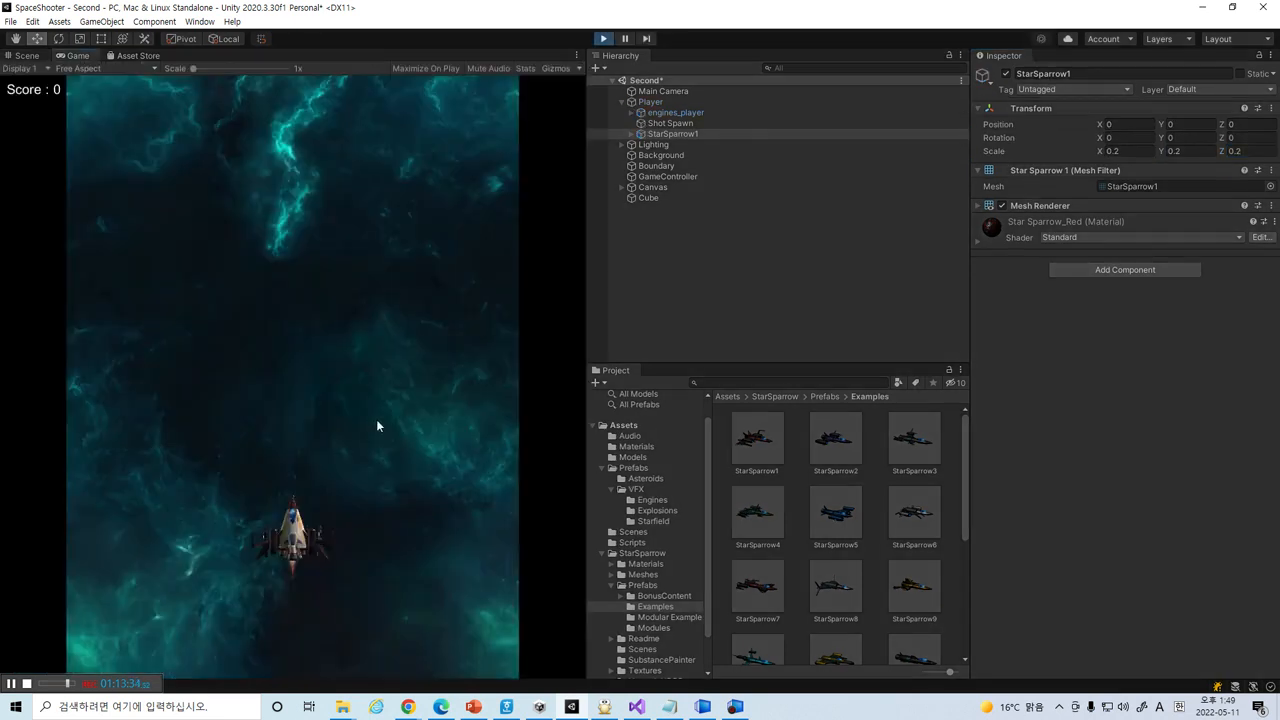
pyautogui.press('a')
pyautogui.click(376, 419)
pyautogui.press('d')
pyautogui.click(376, 419)
pyautogui.click(376, 419)
pyautogui.press('a')
pyautogui.click(376, 419)
pyautogui.press('d')
pyautogui.click(376, 419)
pyautogui.press('a')
pyautogui.press('d')
pyautogui.press('d')
pyautogui.click(376, 419)
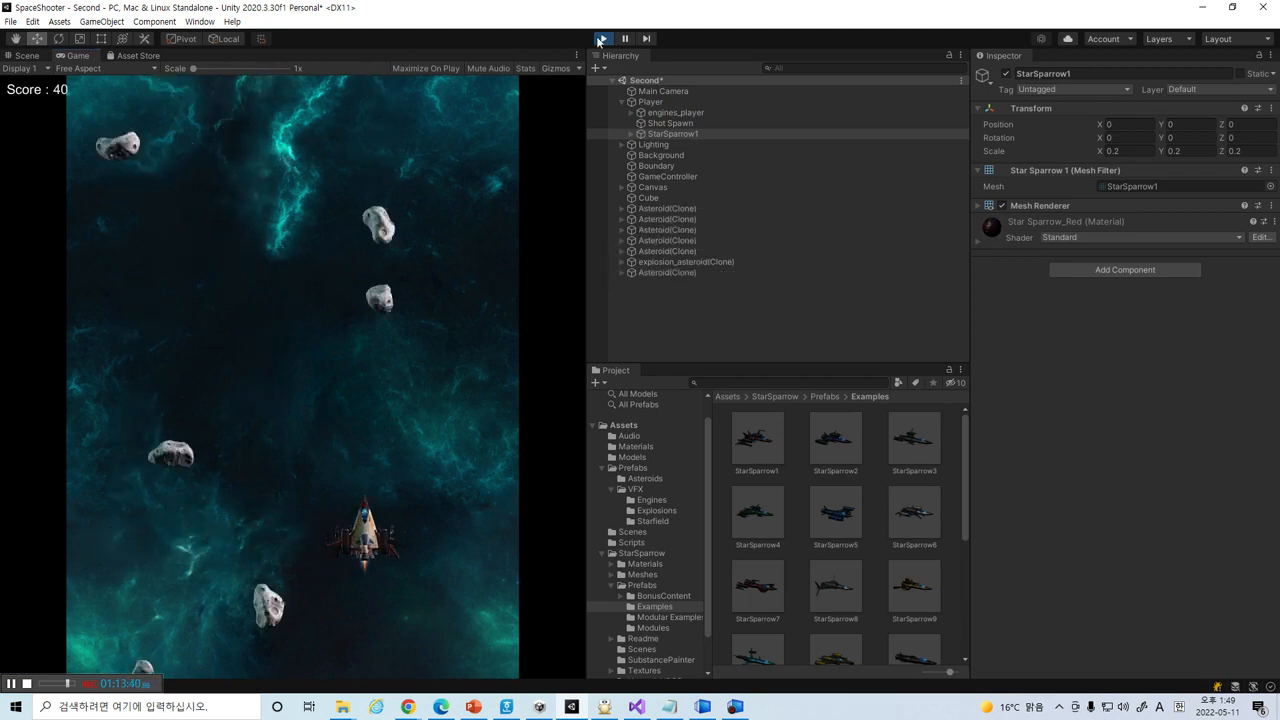
pyautogui.click(603, 38)
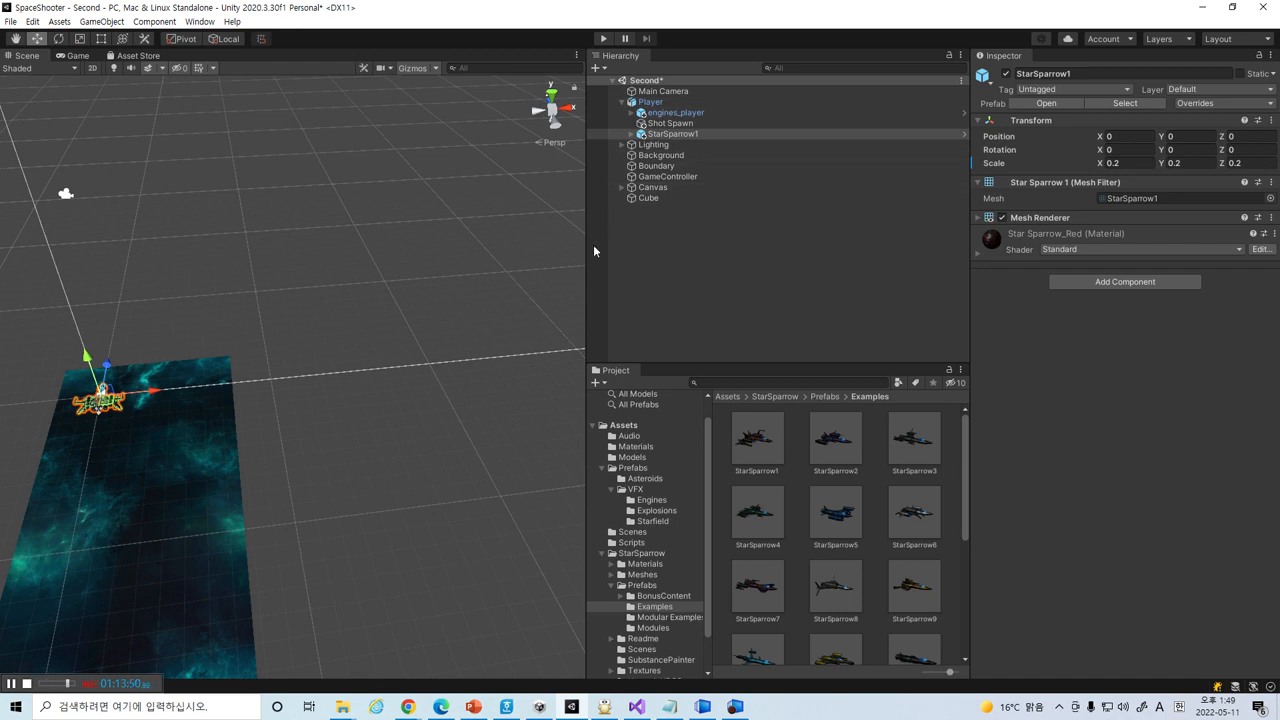
# - Switch to the PowerPoint tutorial and review the Adding Extra slide about getting assets from the Asset Store
pyautogui.click(474, 707)
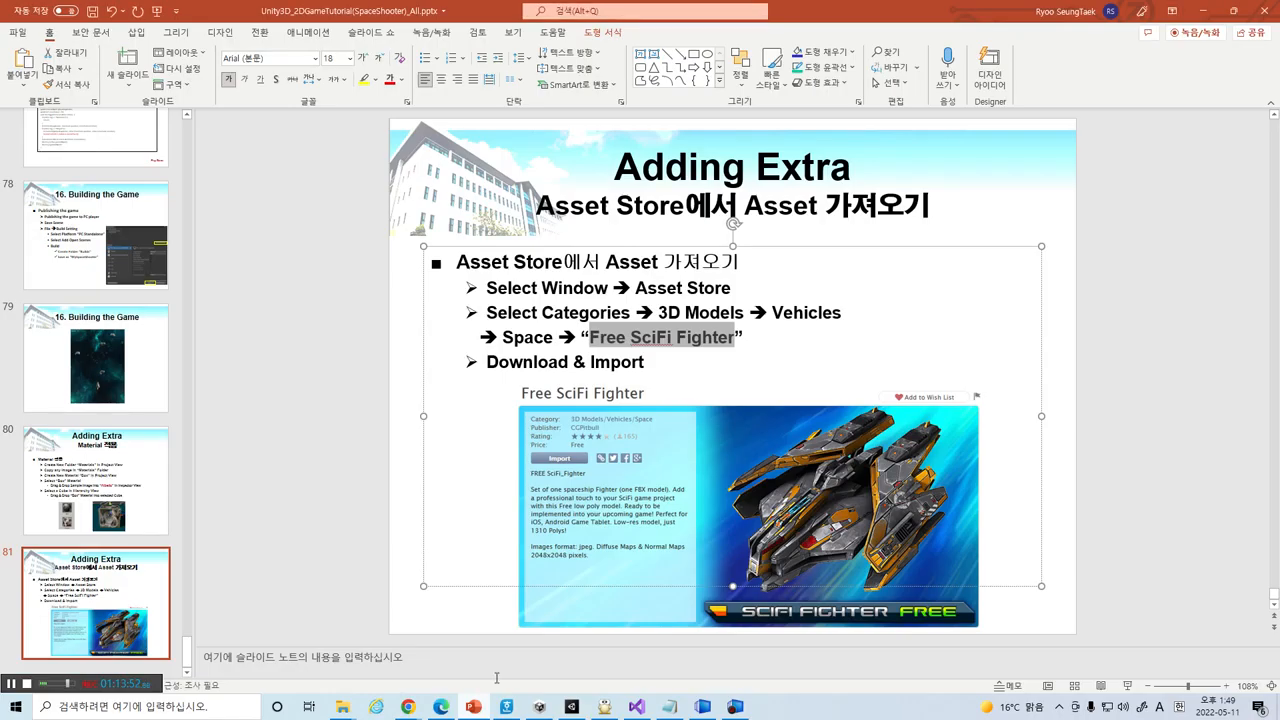
pyautogui.scroll(1, 609, 477)
pyautogui.scroll(-1, 610, 476)
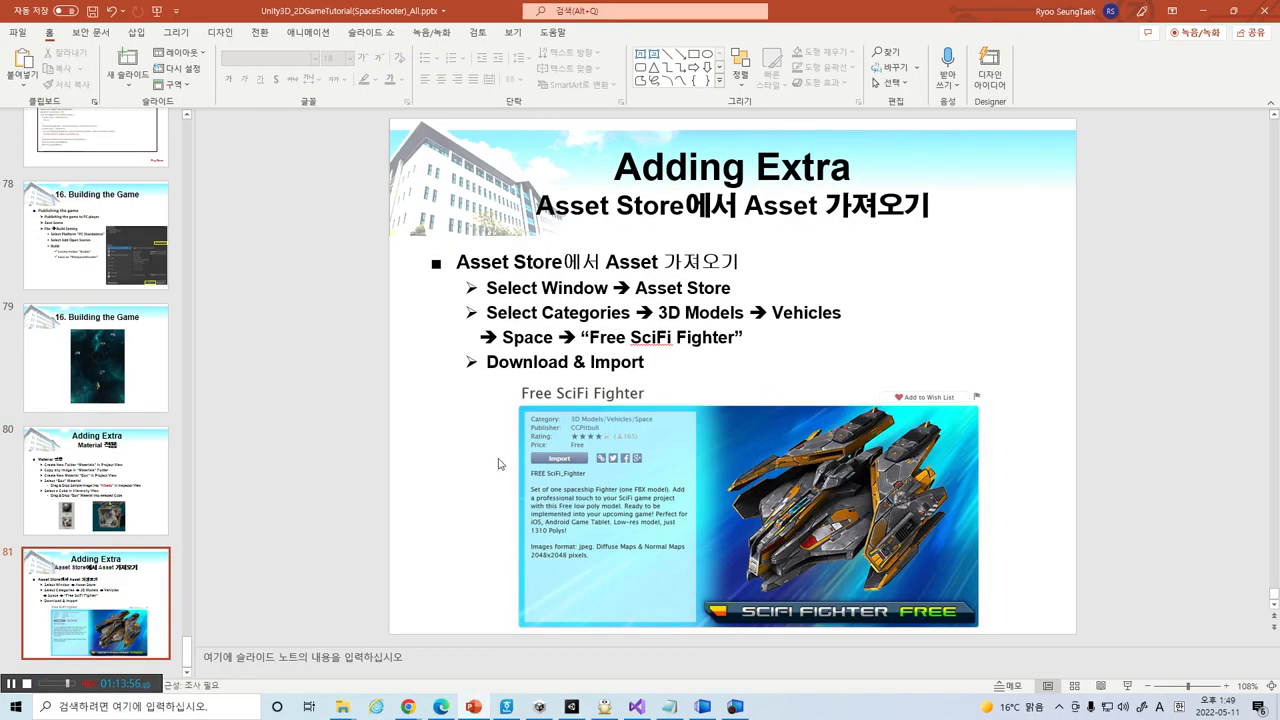